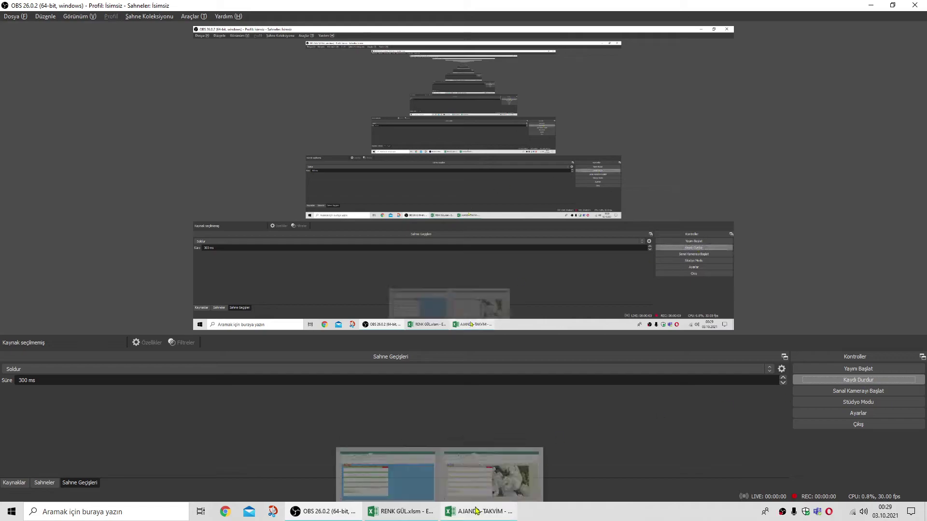
Step: Bring the AJANDA-TAKVİM workbook with the Ekim 2021 calendar to the front from the taskbar
left_click(480, 513)
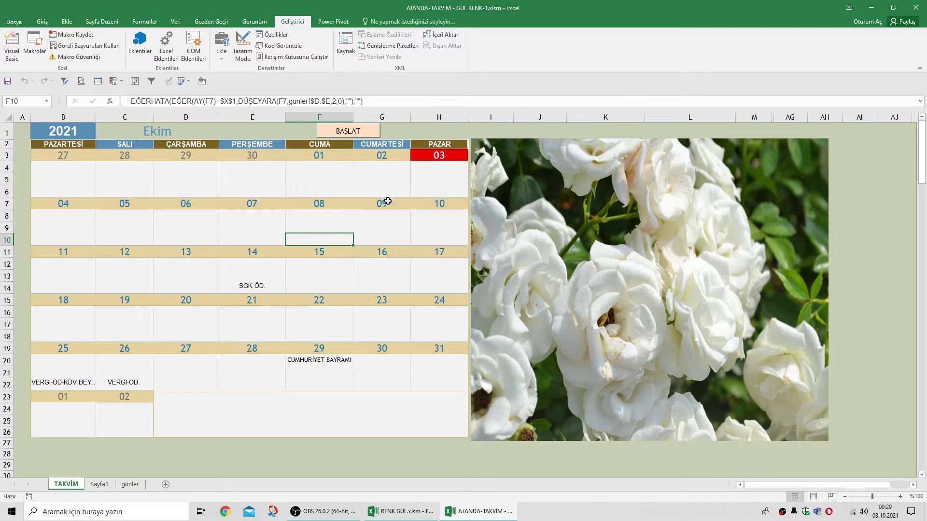
Step: Run the BAŞLAT macro on the TAKVİM sheet to cycle the theme colours and rose pictures
left_click(359, 134)
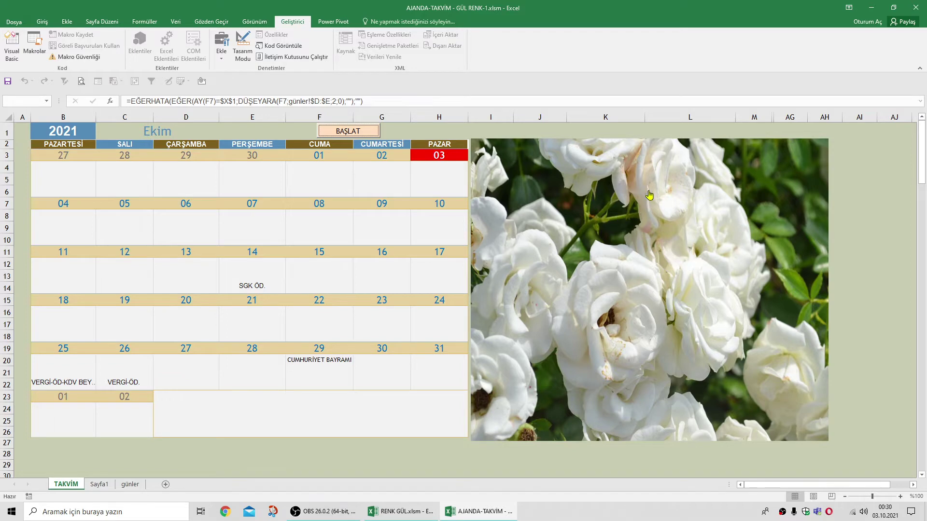
mouse_move(401, 511)
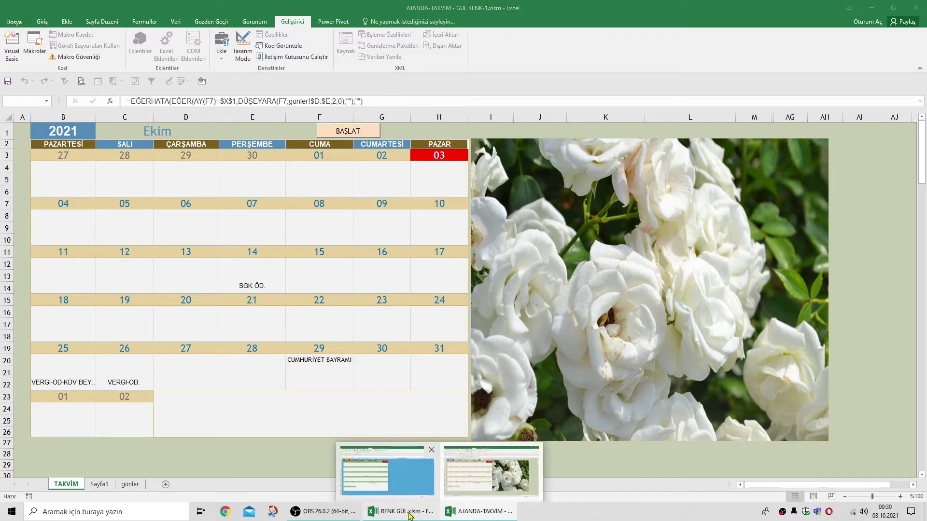
Step: In RENK GÜL.xlsm, insert the first rose bush photo from a Bing 'güller' online picture search
left_click(409, 516)
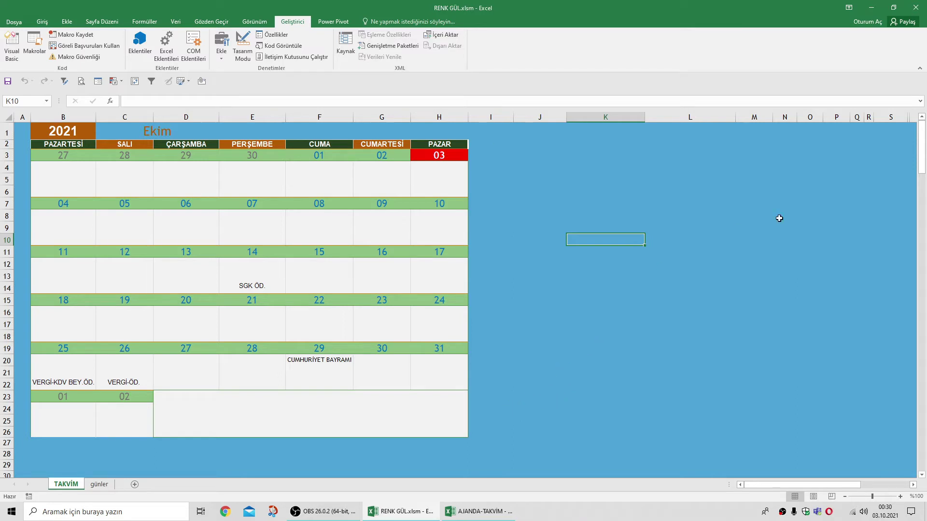
left_click(67, 22)
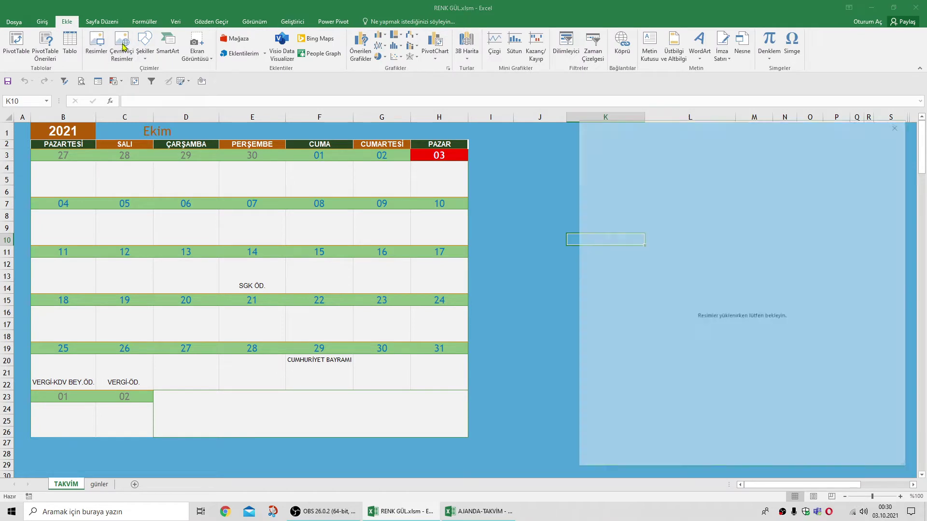
left_click(125, 48)
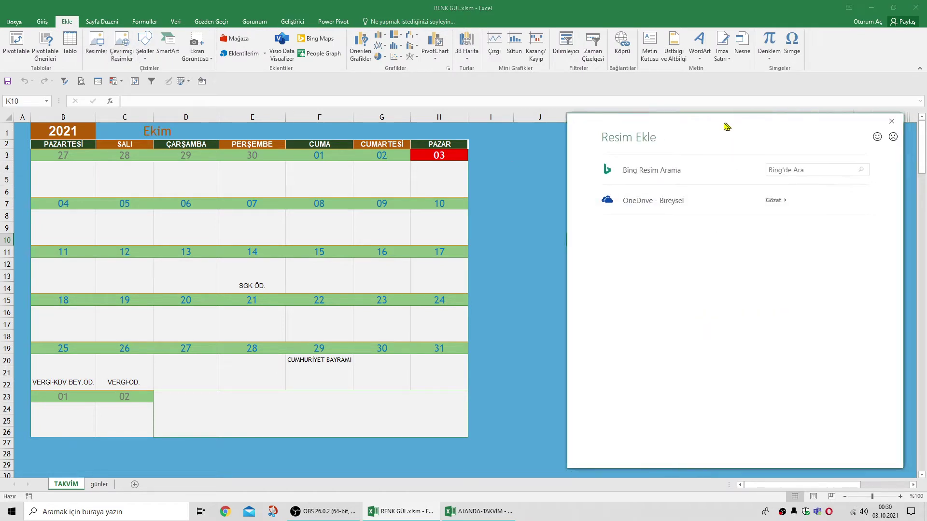
left_click_drag(733, 131, 682, 122)
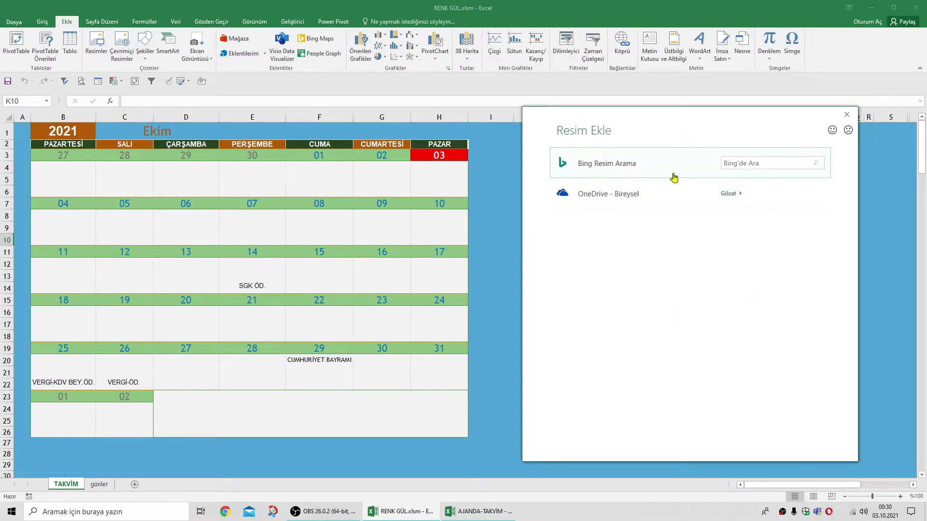
left_click(740, 164)
type("gül")
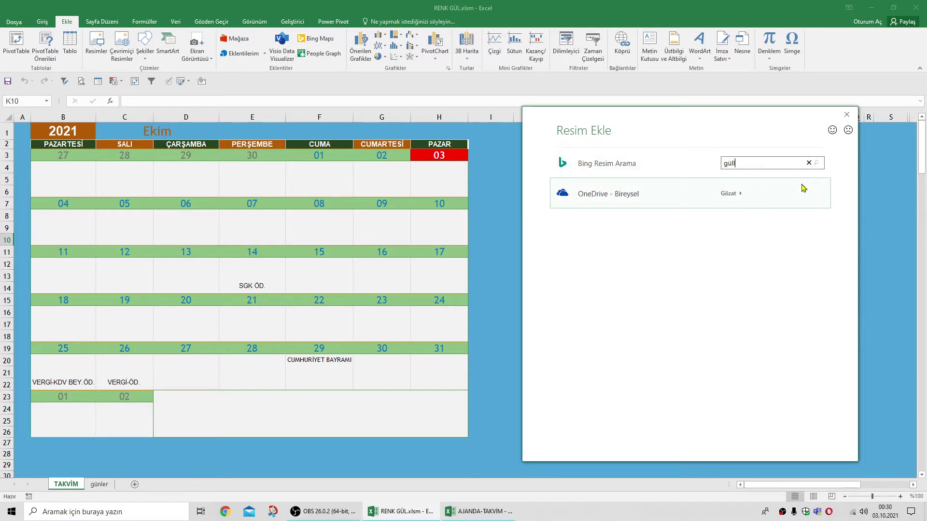
type("er")
key("Return")
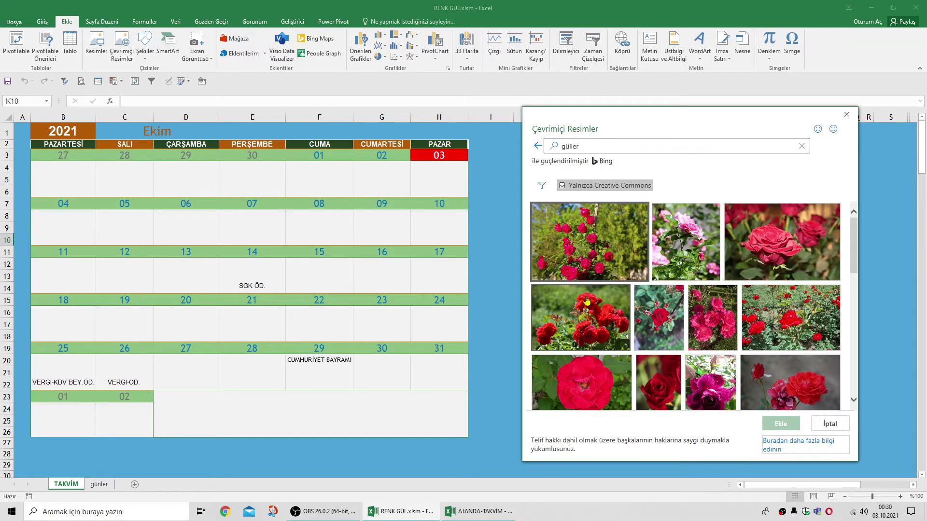
left_click(583, 238)
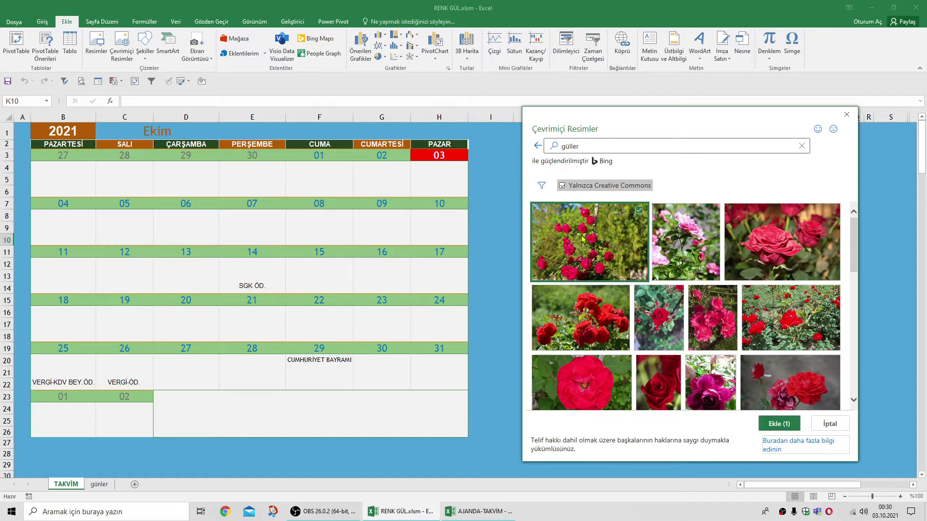
left_click(778, 423)
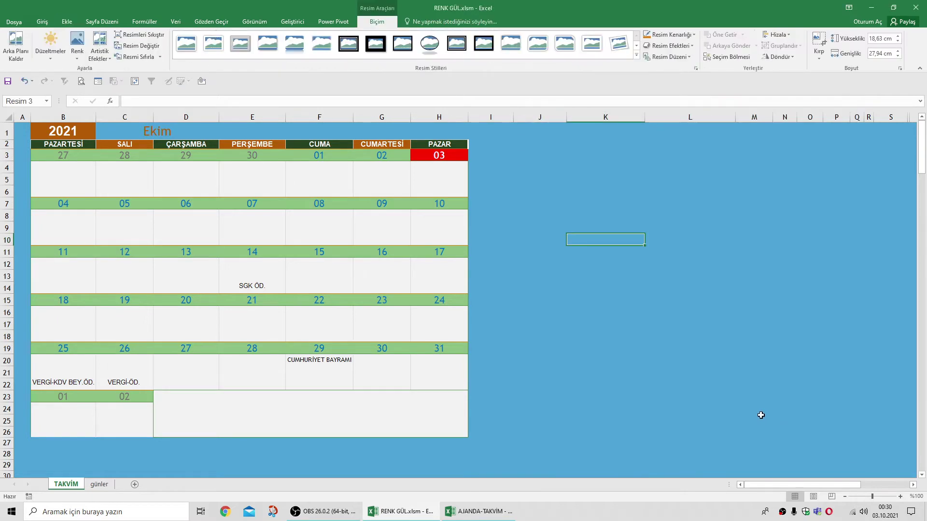
Step: Move the rose bush photo right of the calendar, then insert a pink rose from 'güller' above it
left_click_drag(692, 286, 813, 286)
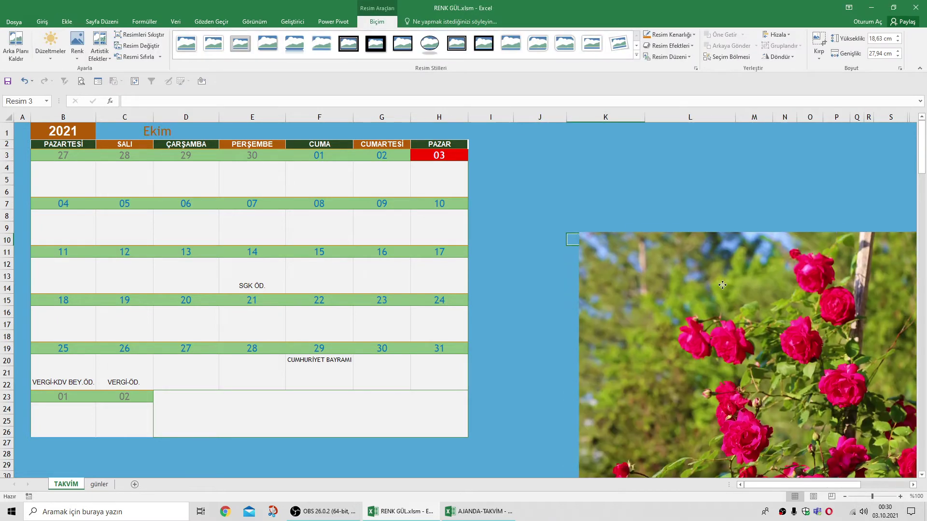
left_click(67, 22)
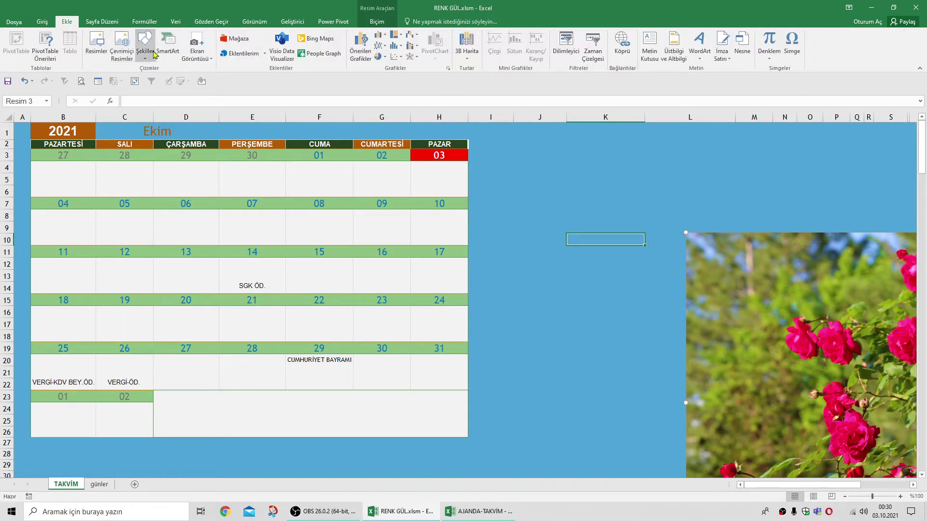
left_click(115, 52)
left_click(754, 159)
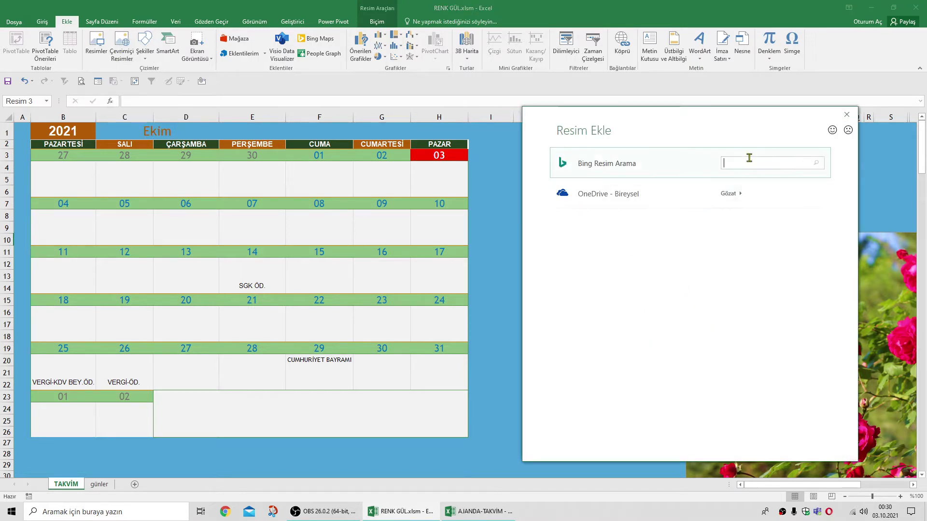
type("güll")
type("er")
key("Return")
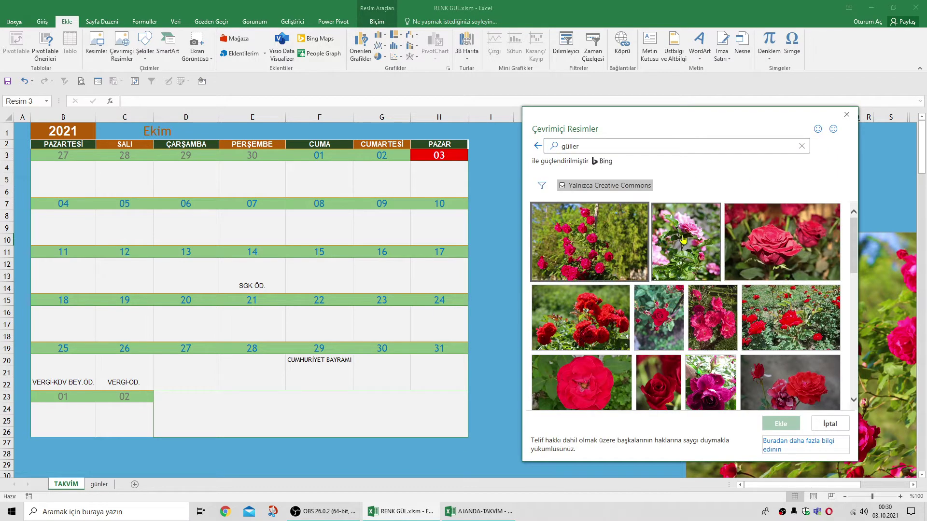
left_click(683, 243)
left_click(778, 425)
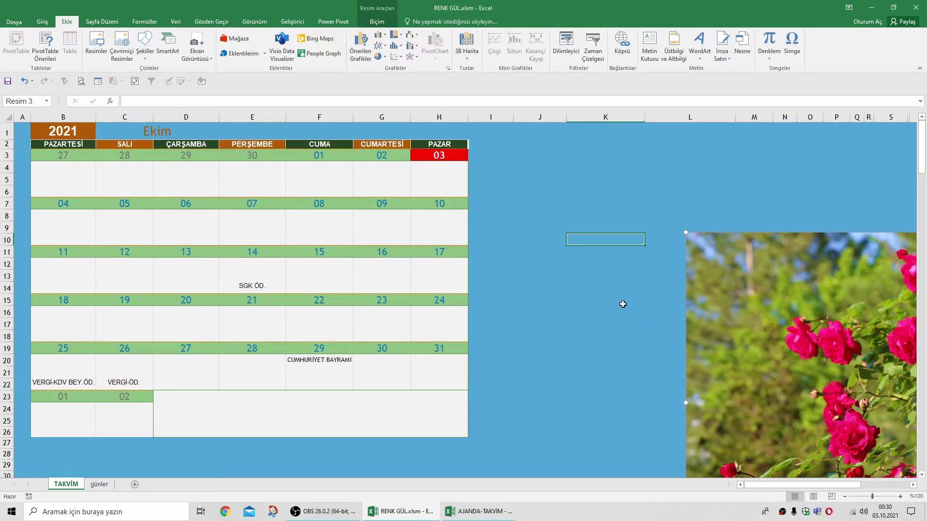
left_click_drag(597, 258, 718, 204)
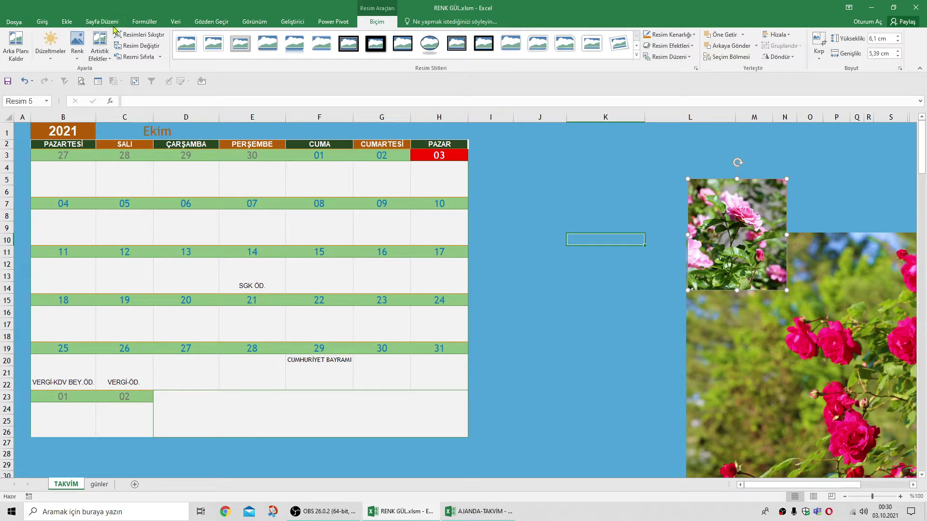
Step: Insert a large red rose photo from another 'güller' online picture search
left_click(67, 21)
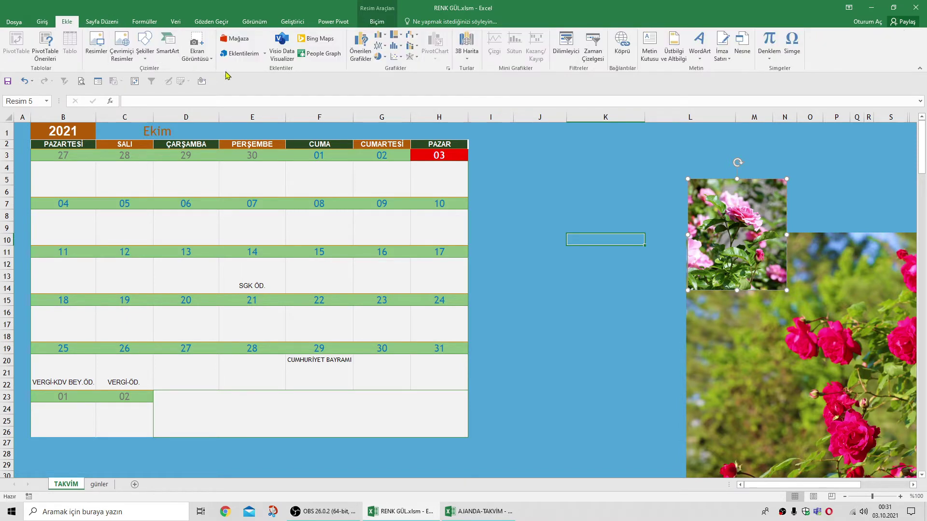
left_click(127, 54)
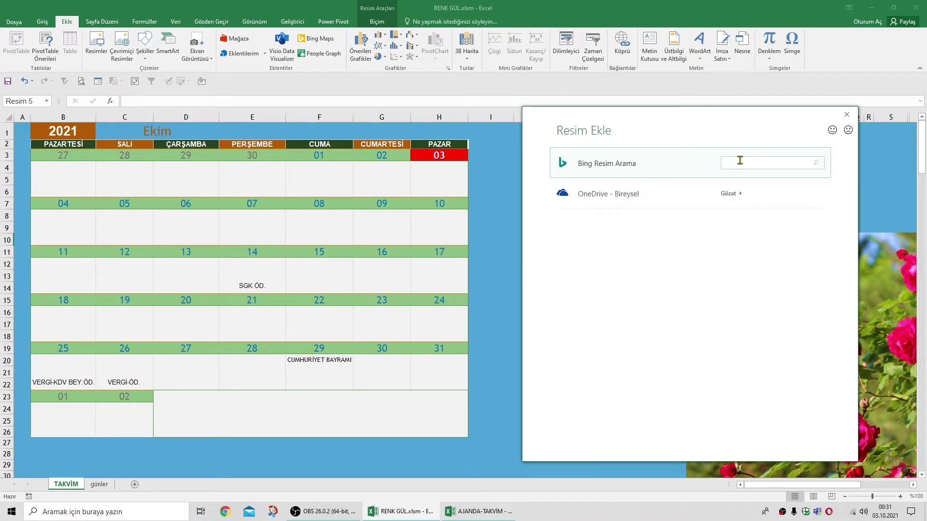
type("güller")
key("Return")
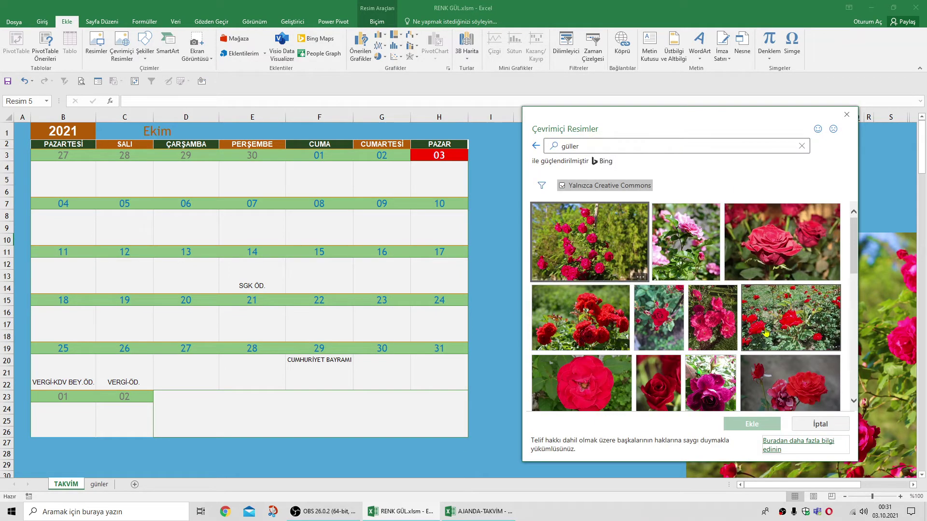
left_click(792, 253)
left_click(765, 425)
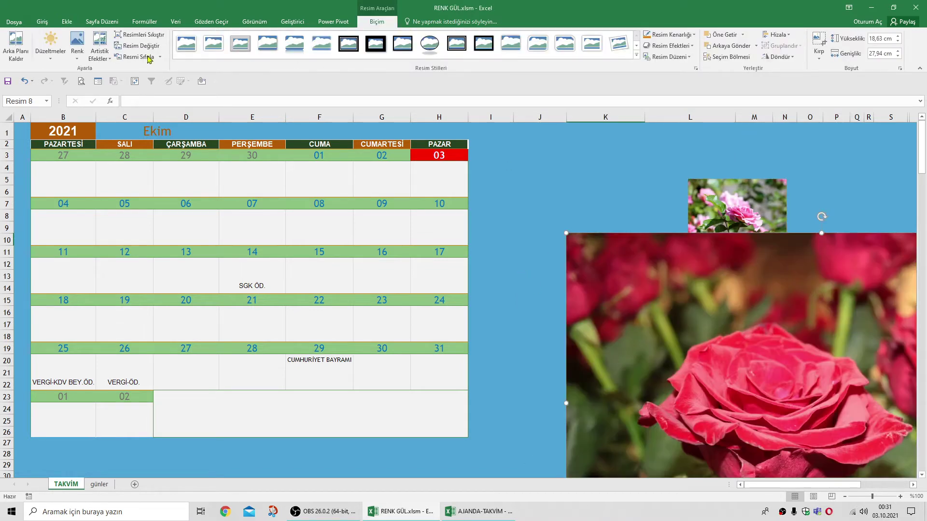
left_click(94, 22)
Step: Search 'güller' and try inserting a red roses photo, cancelling the stalled download
left_click(67, 22)
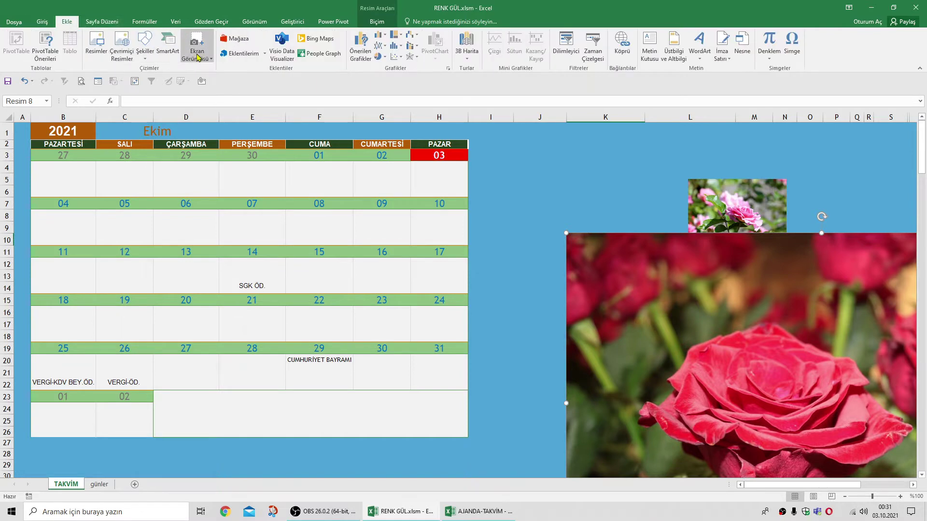
left_click(122, 48)
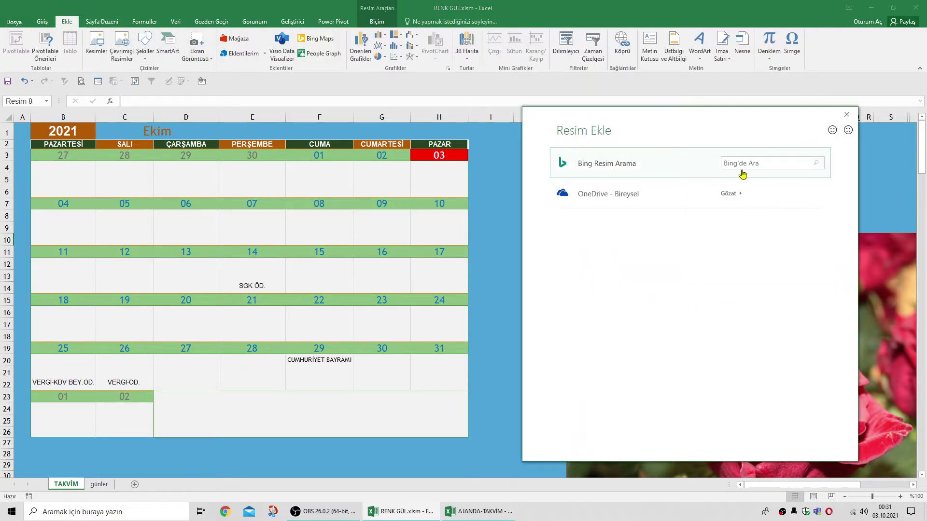
left_click(748, 163)
type("güller")
key("Return")
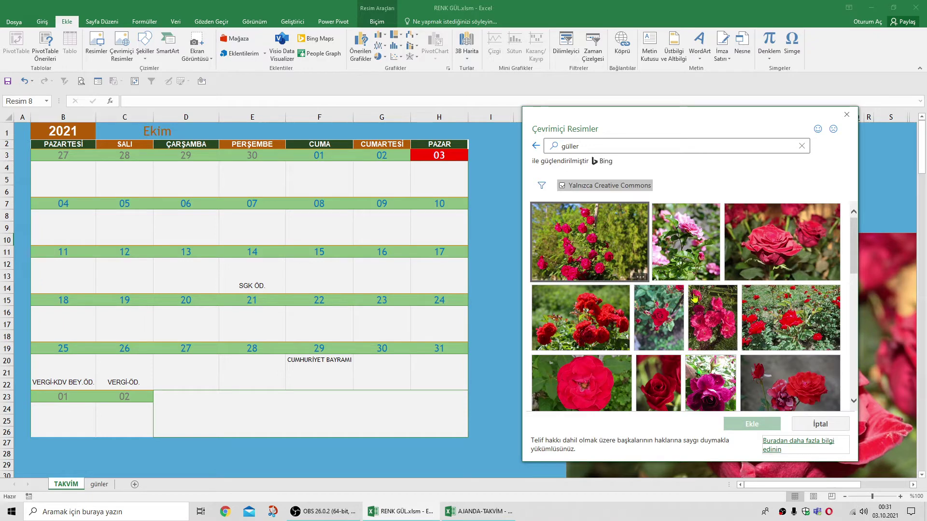
left_click(603, 330)
left_click(757, 425)
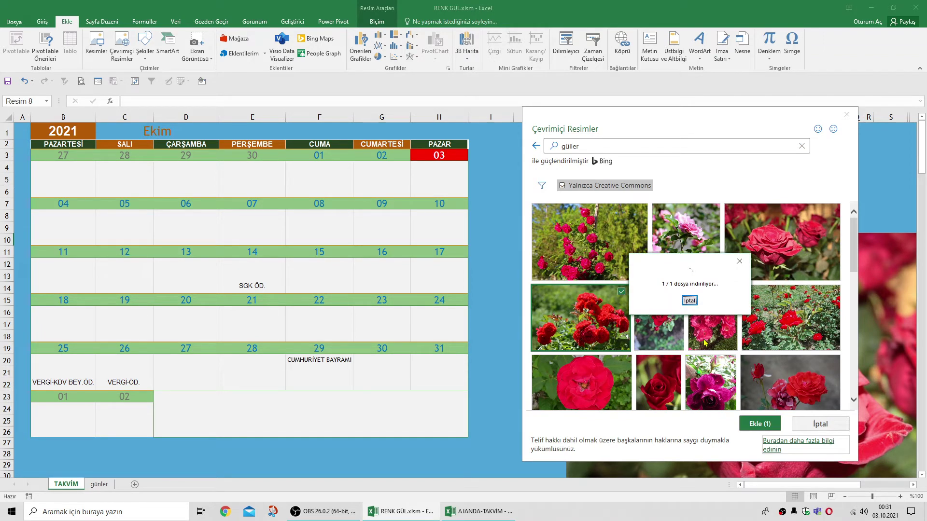
left_click(691, 304)
Step: Try the white roses photo, cancel its stalled download, then insert the single red rose photo
scroll(728, 356, "down", 1)
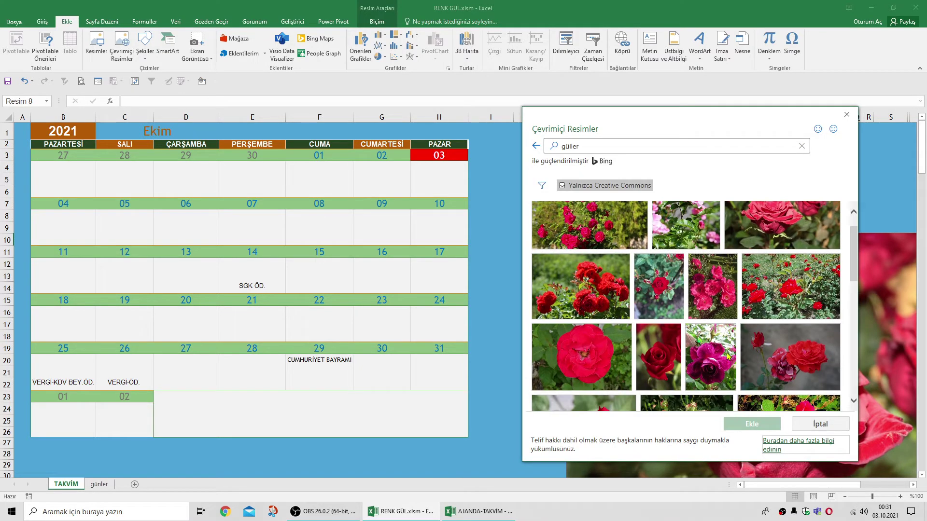
scroll(728, 357, "down", 2)
scroll(728, 356, "down", 1)
scroll(728, 356, "down", 1)
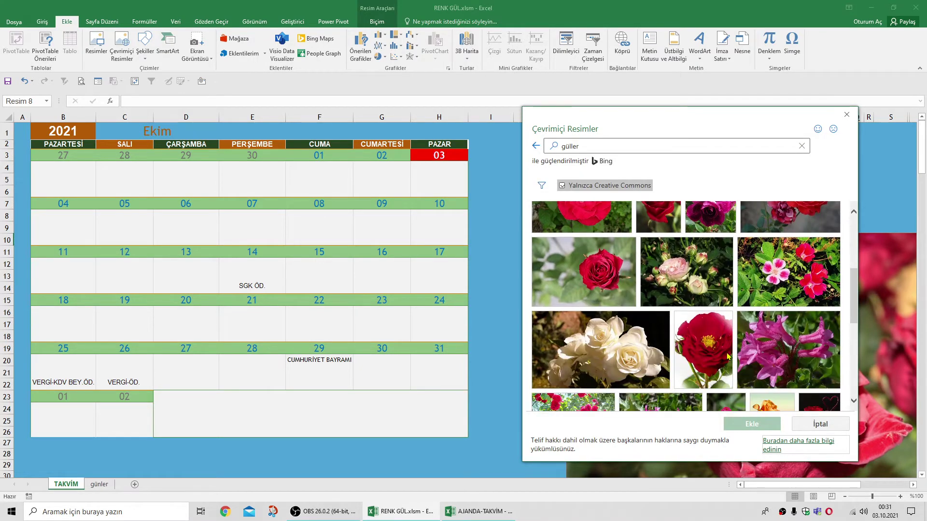
left_click(626, 355)
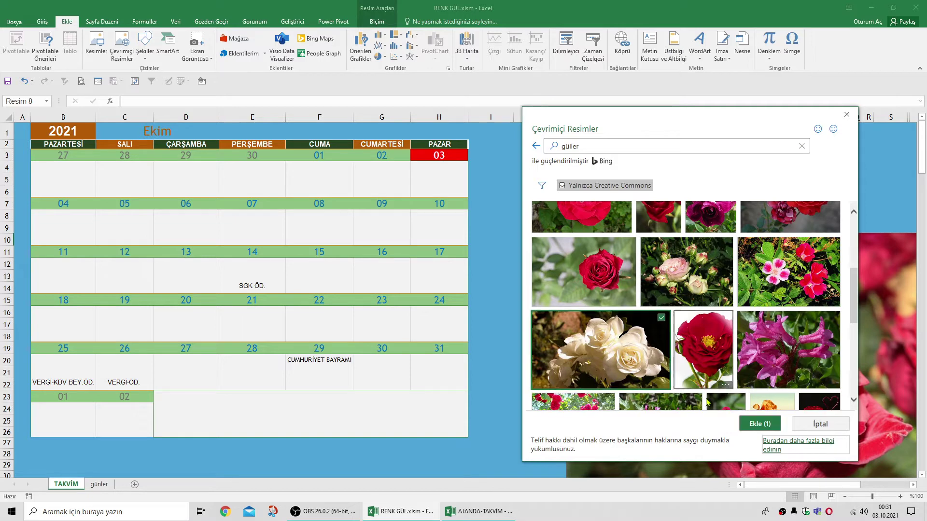
left_click(754, 426)
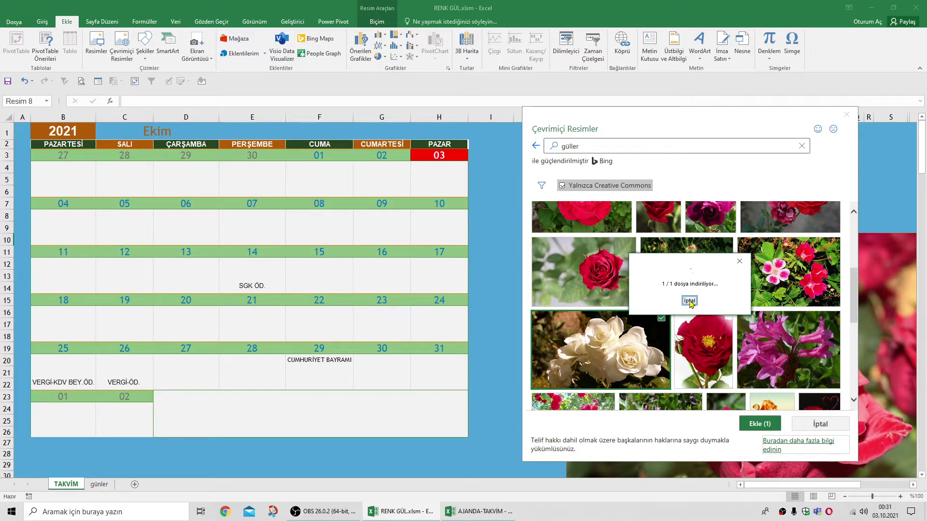
left_click(690, 301)
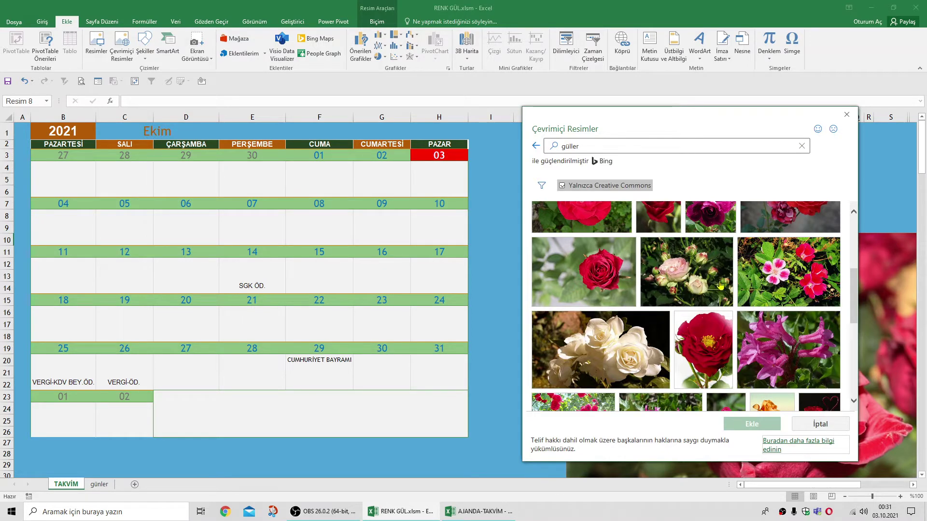
left_click(589, 267)
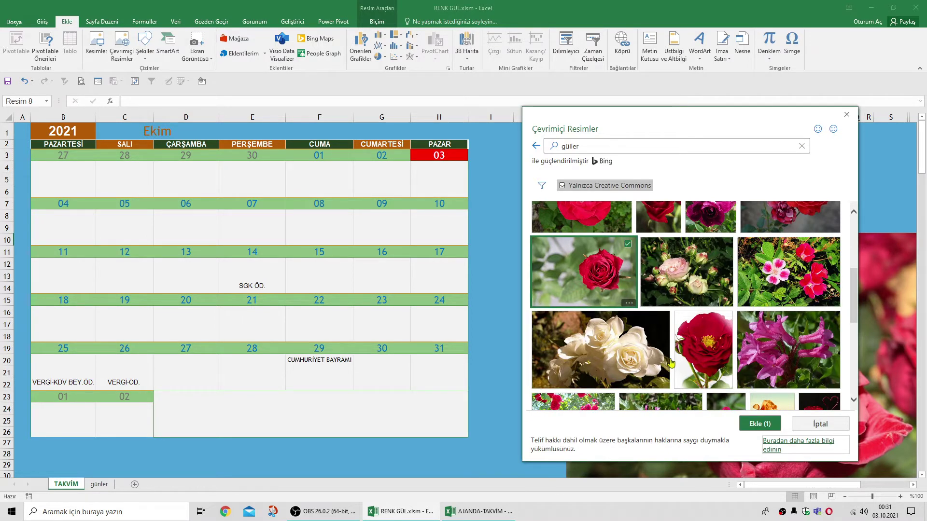
left_click(760, 425)
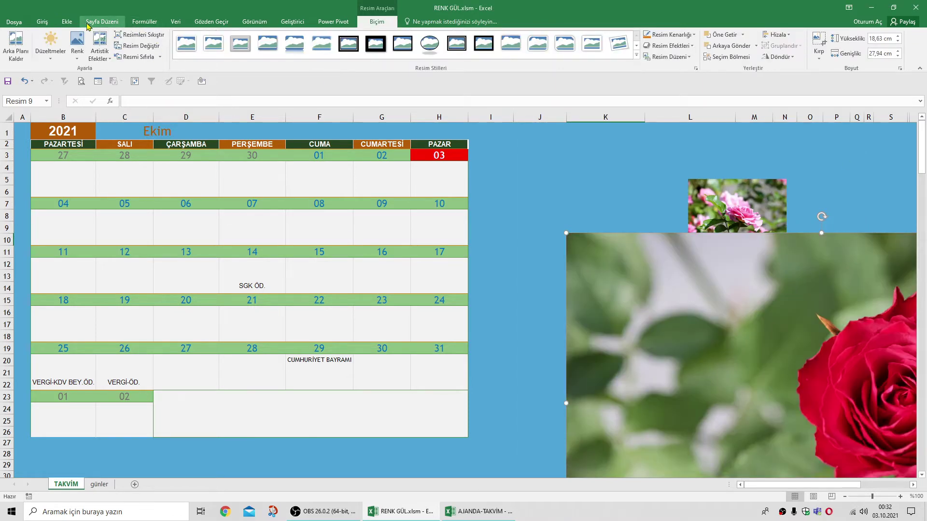
Step: Move the soft-focus photo down-right, then insert a deep red rose close-up from the 'güller' results
left_click(68, 22)
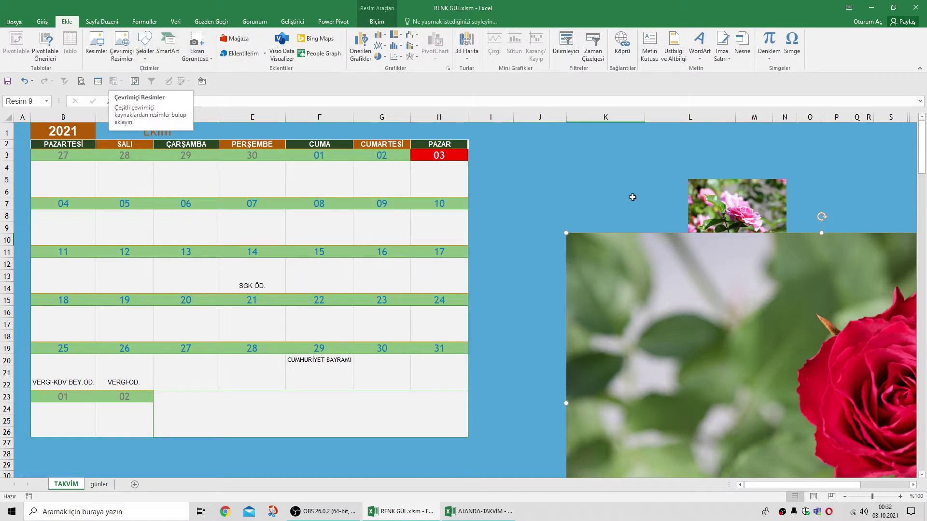
mouse_move(700, 246)
left_mouse_down()
mouse_move(747, 345)
mouse_move(734, 293)
left_mouse_up()
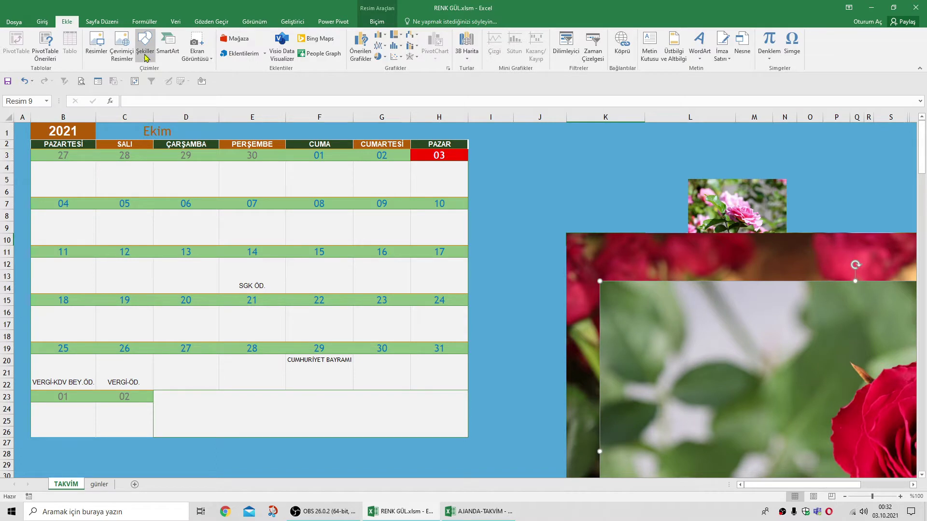
left_click(121, 49)
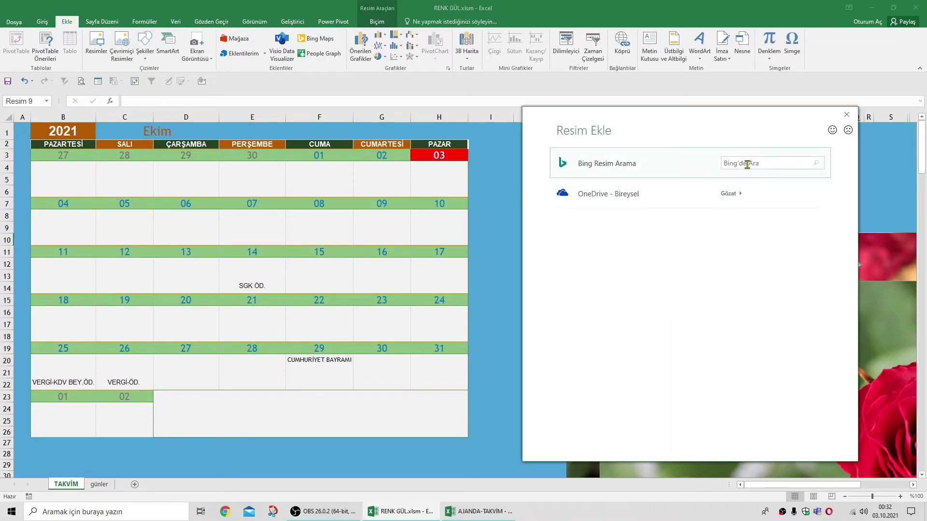
left_click(747, 164)
type("güller")
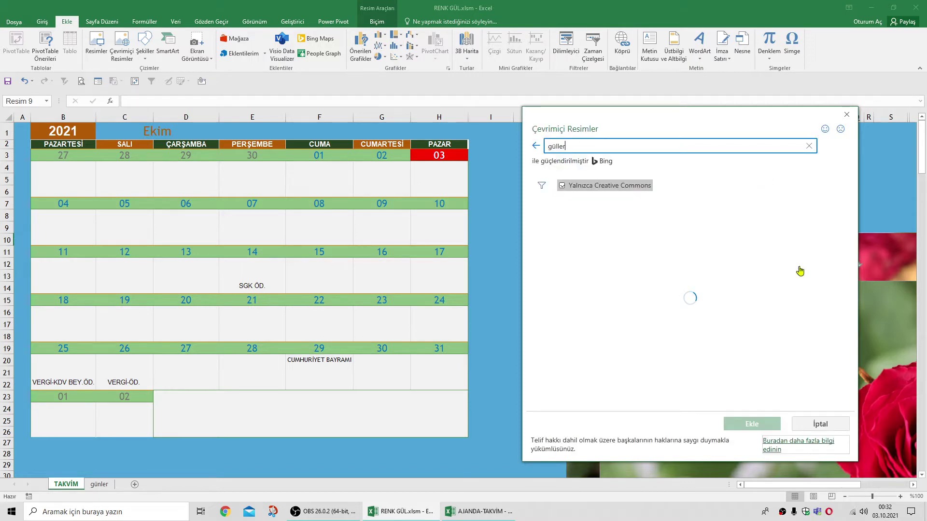
scroll(816, 380, "down", 1)
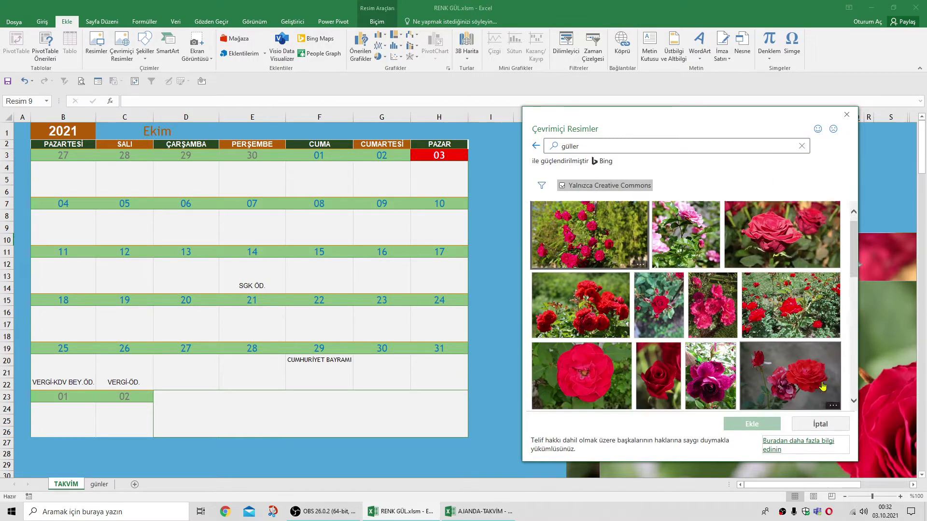
scroll(816, 382, "down", 2)
scroll(816, 382, "down", 1)
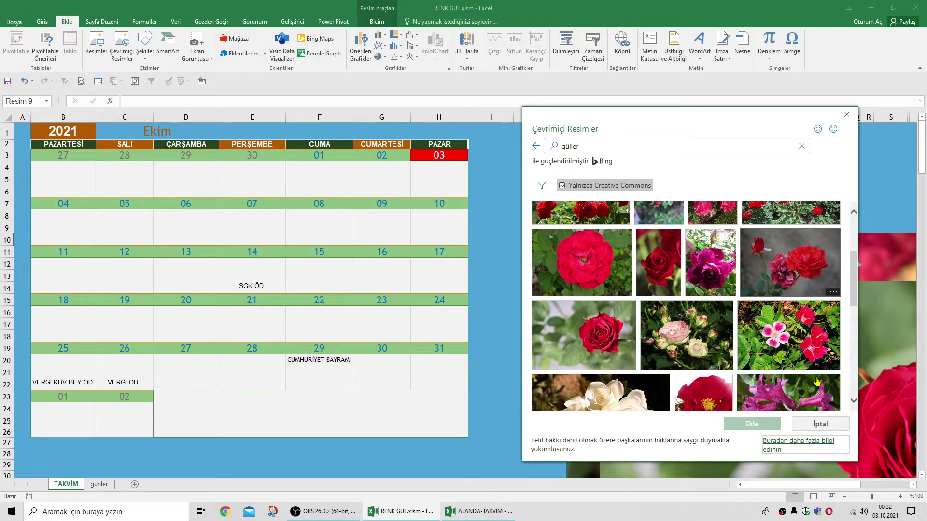
scroll(816, 382, "down", 2)
scroll(816, 382, "down", 2)
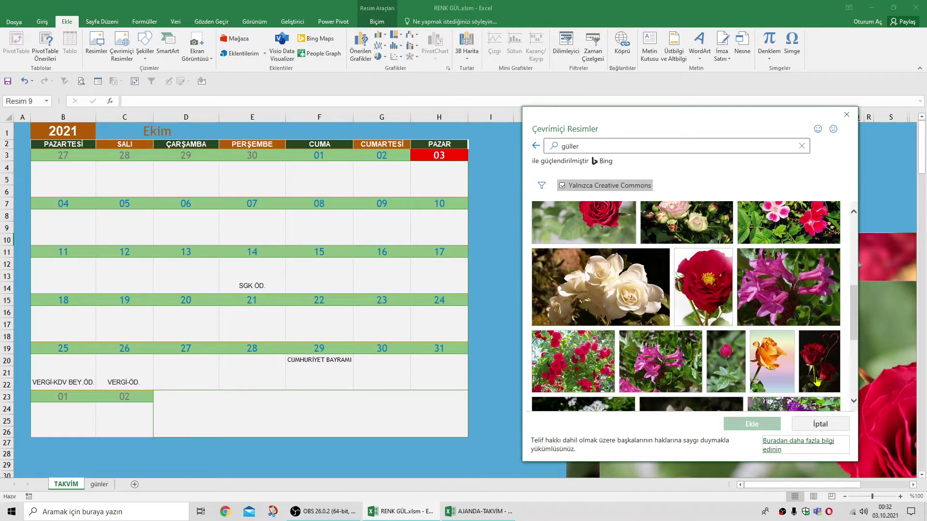
scroll(816, 381, "down", 2)
scroll(816, 381, "down", 2)
scroll(818, 381, "down", 2)
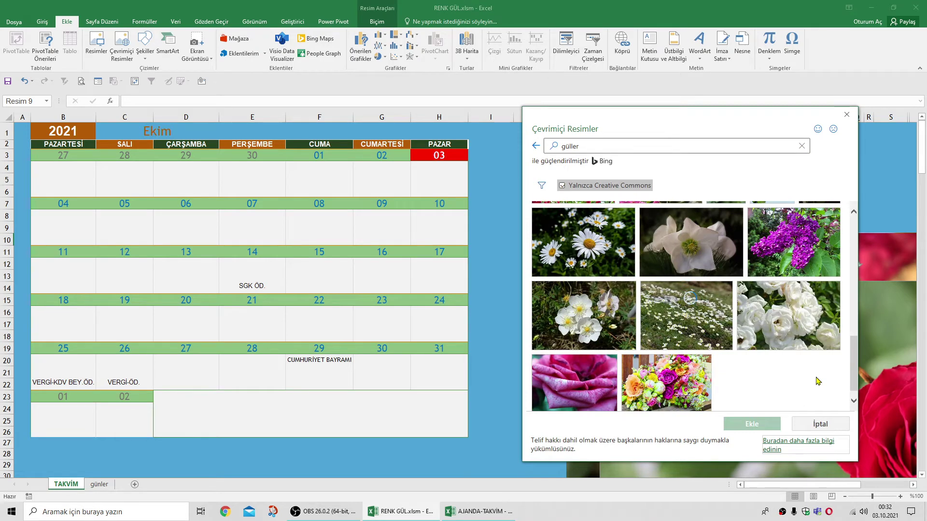
scroll(816, 382, "down", 2)
scroll(816, 376, "down", 1)
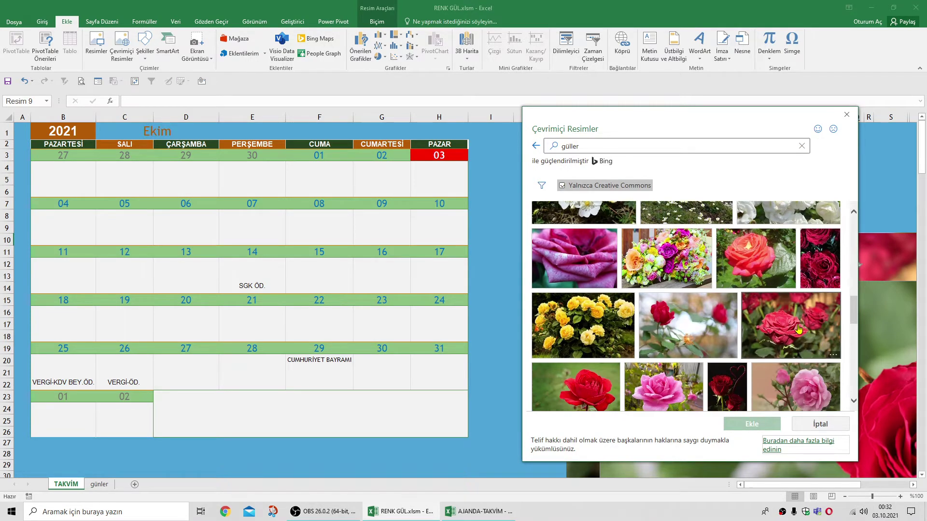
left_click(799, 329)
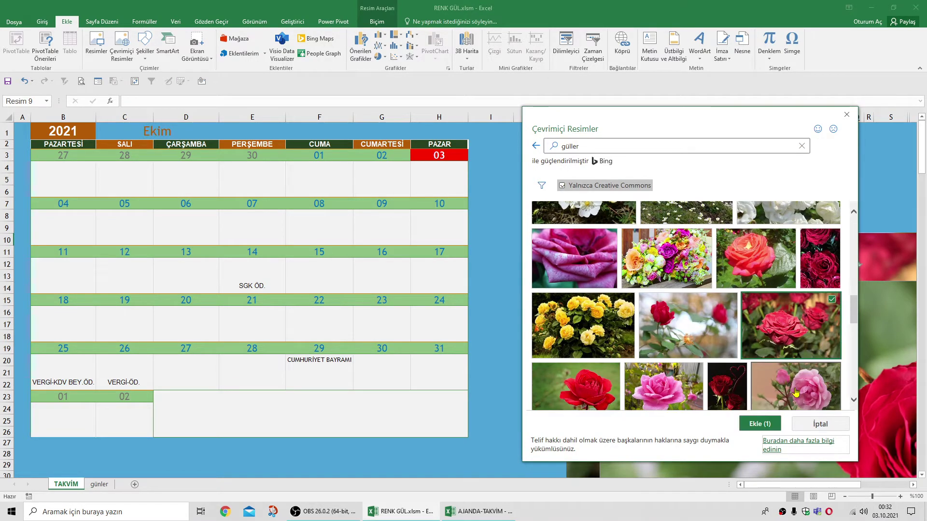
left_click(752, 423)
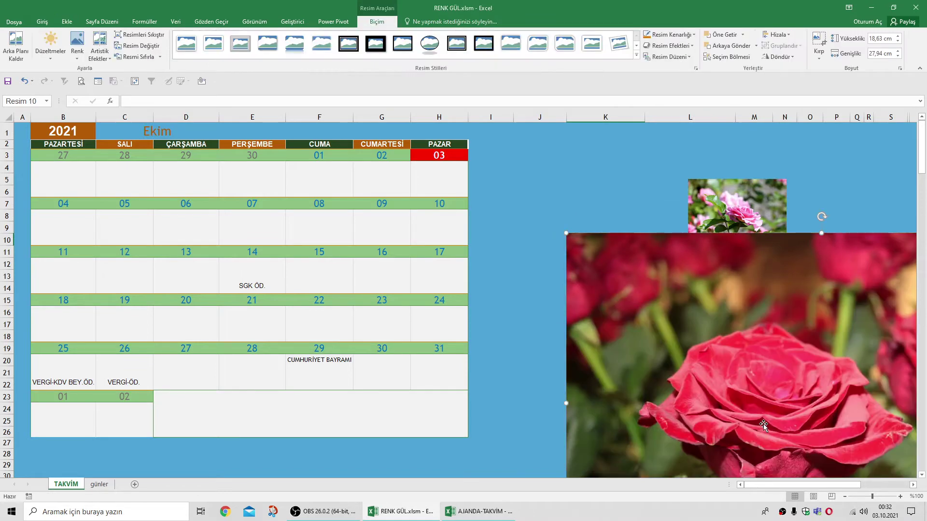
Step: Search 'gül bahçesi', retrying after an error, insert the pink rose garden photo and drag it onto the red rose
left_click(66, 21)
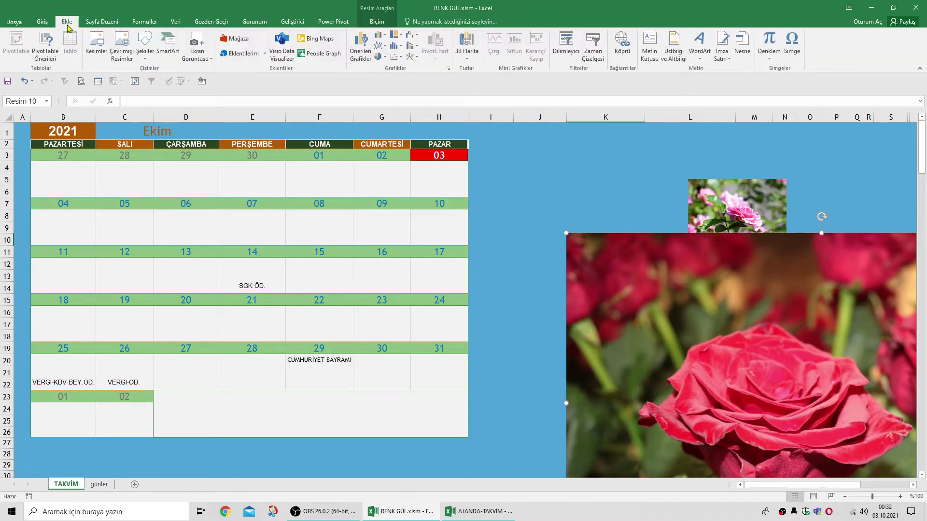
left_click(122, 49)
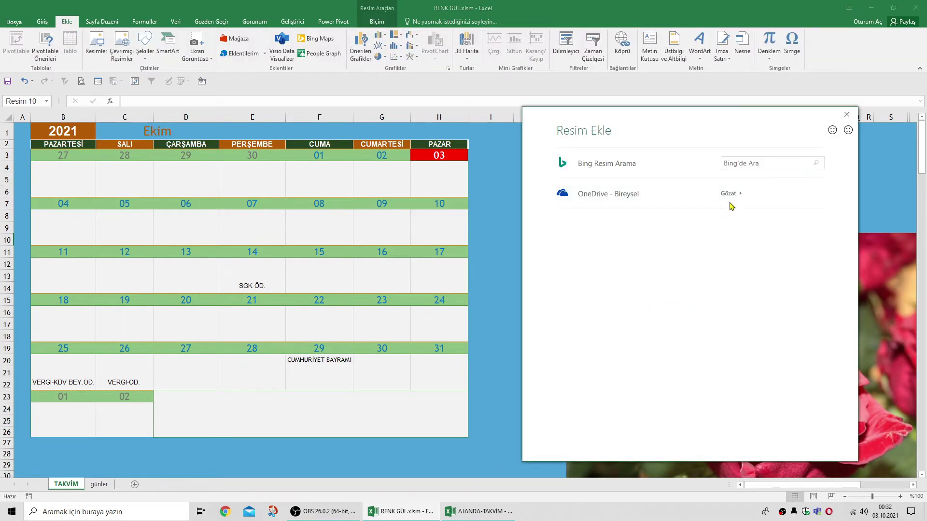
left_click(741, 164)
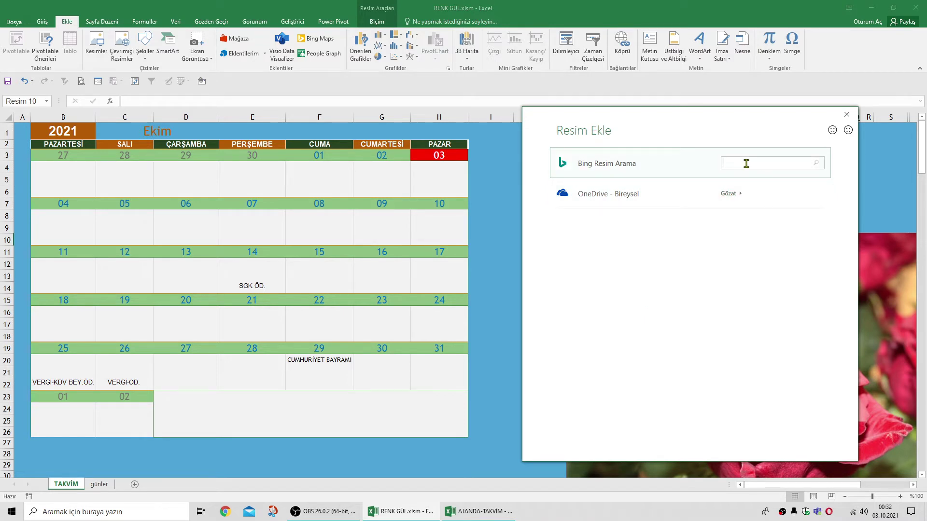
type("gülba")
type("h")
type("çesi")
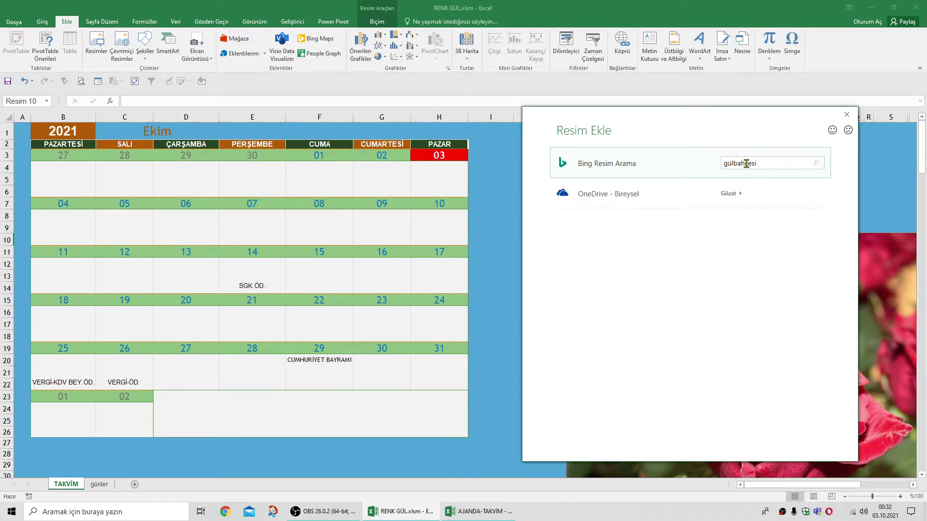
key("Return")
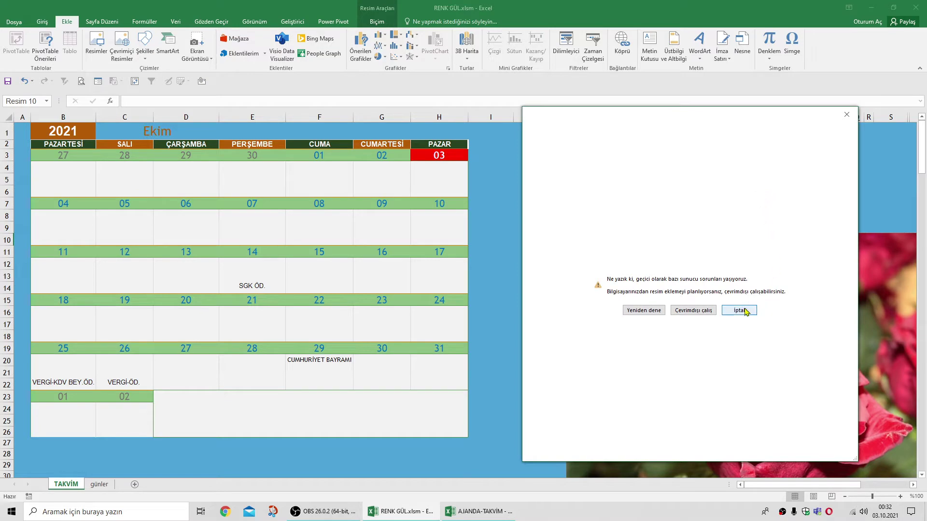
left_click(745, 312)
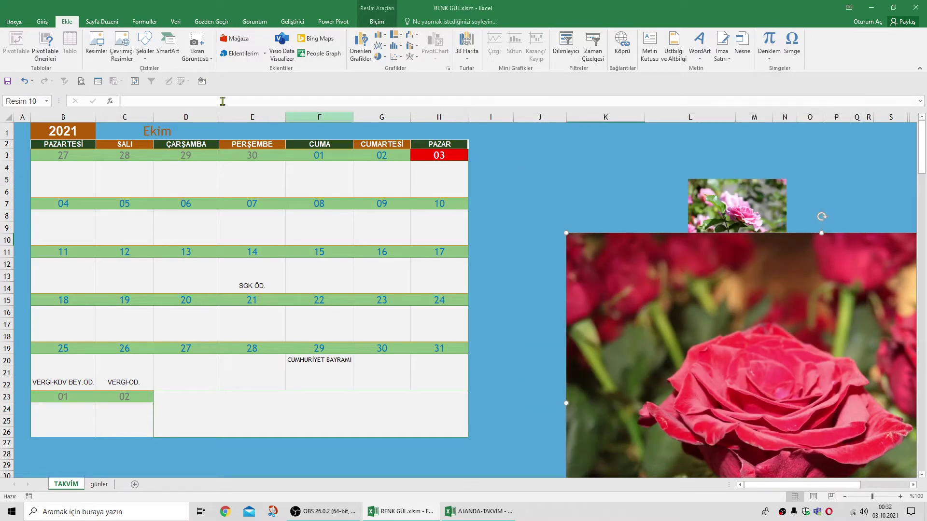
left_click(121, 45)
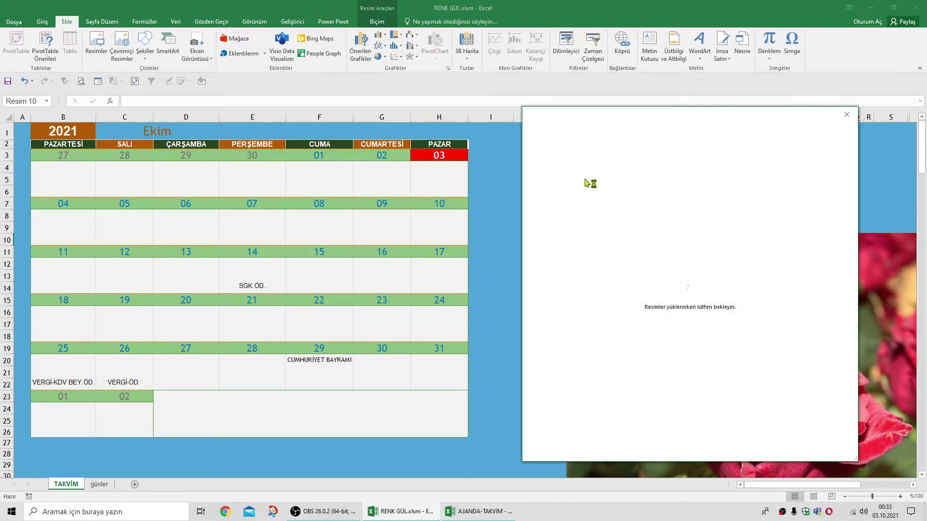
left_click(746, 163)
type("gül bahçesi")
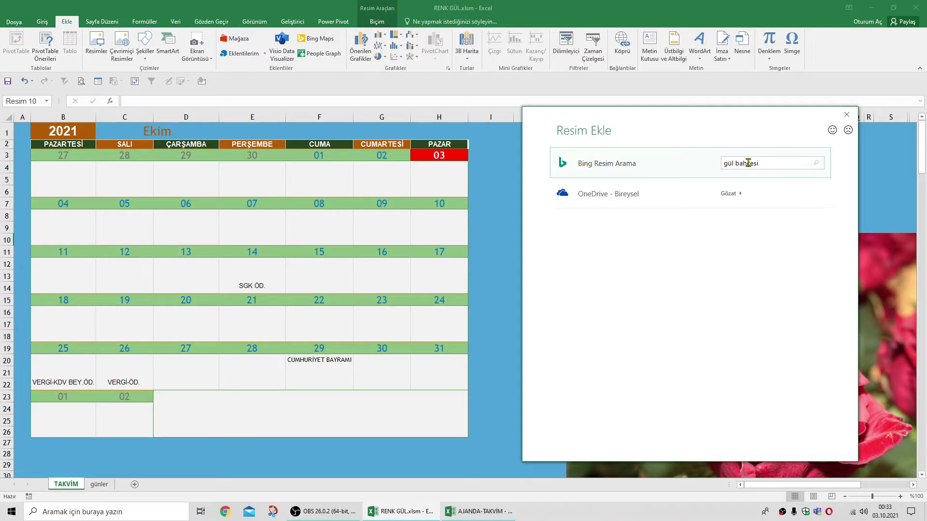
key("Return")
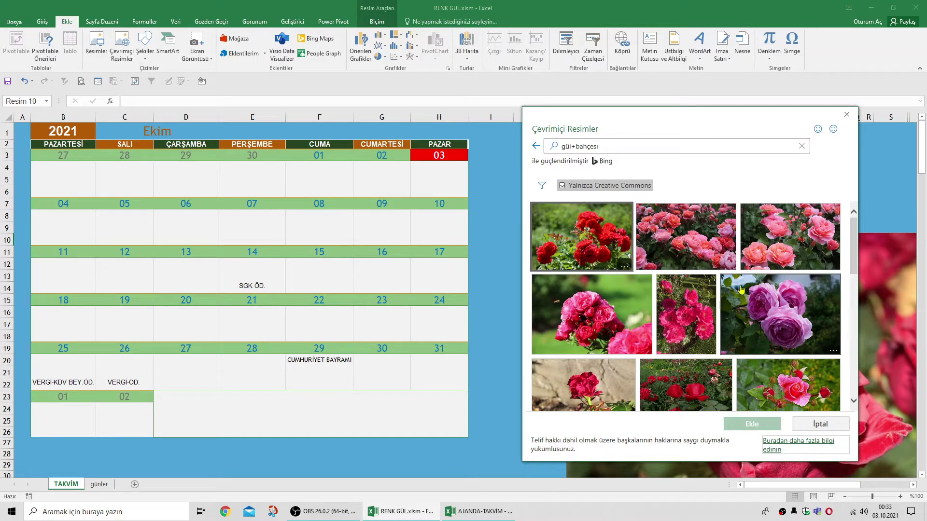
left_click(690, 233)
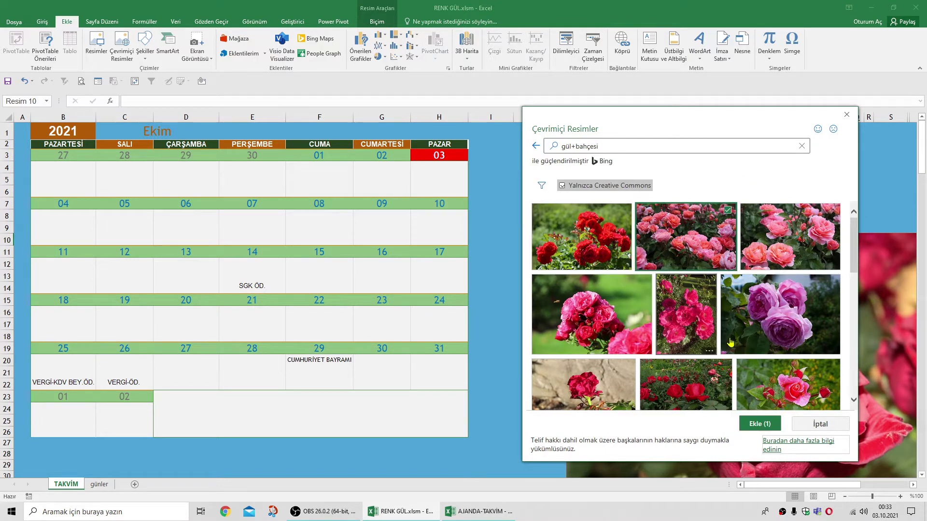
left_click(762, 424)
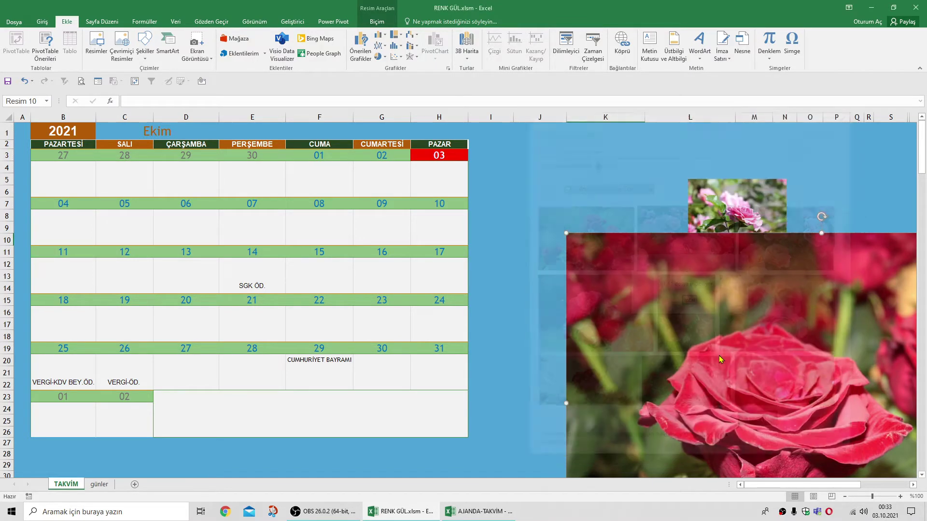
left_click_drag(706, 333, 814, 313)
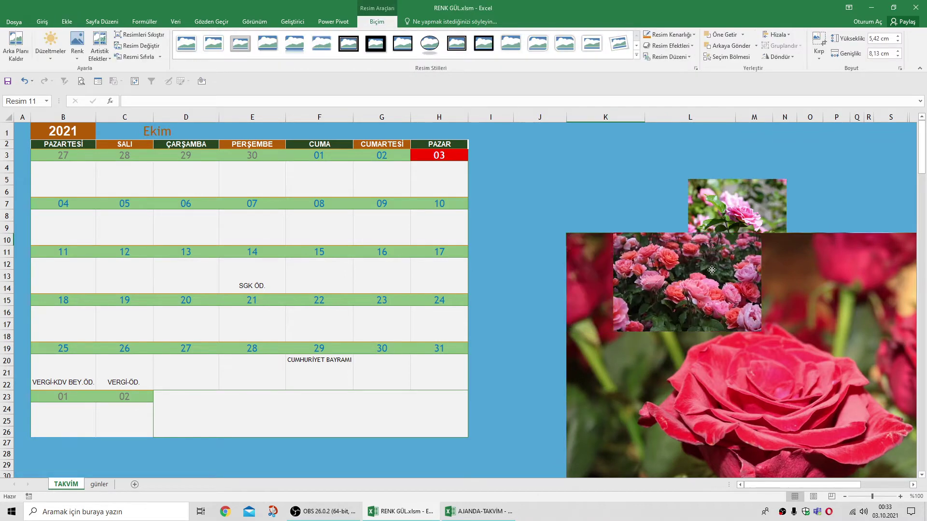
Step: Insert a purple rose photo from a 'gül bahçesi' search, then undo twice with Ctrl+Z
left_click(69, 22)
left_click(121, 46)
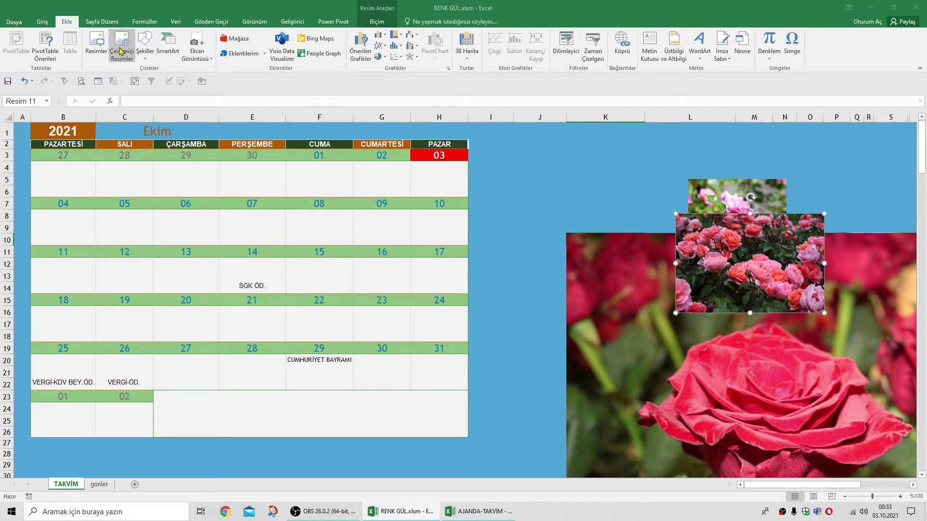
left_click(745, 163)
type("gül")
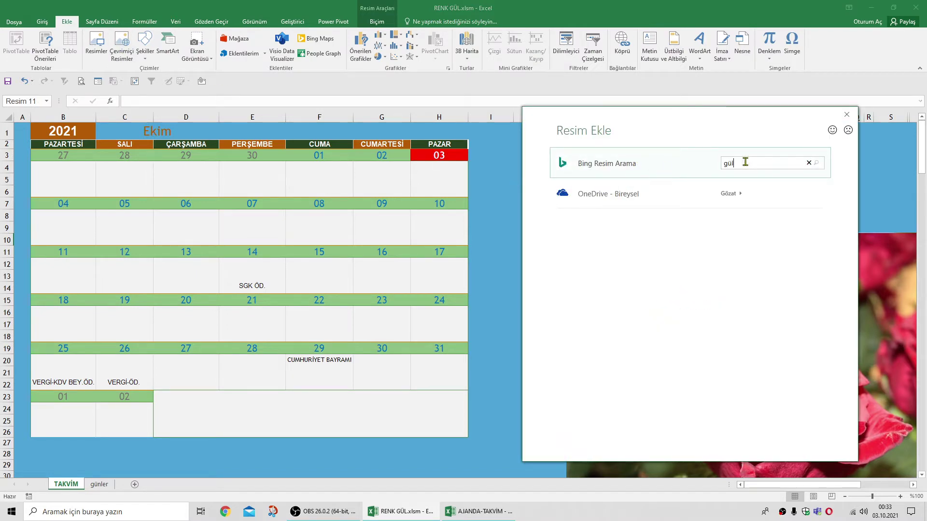
type(" bahç")
type("esi")
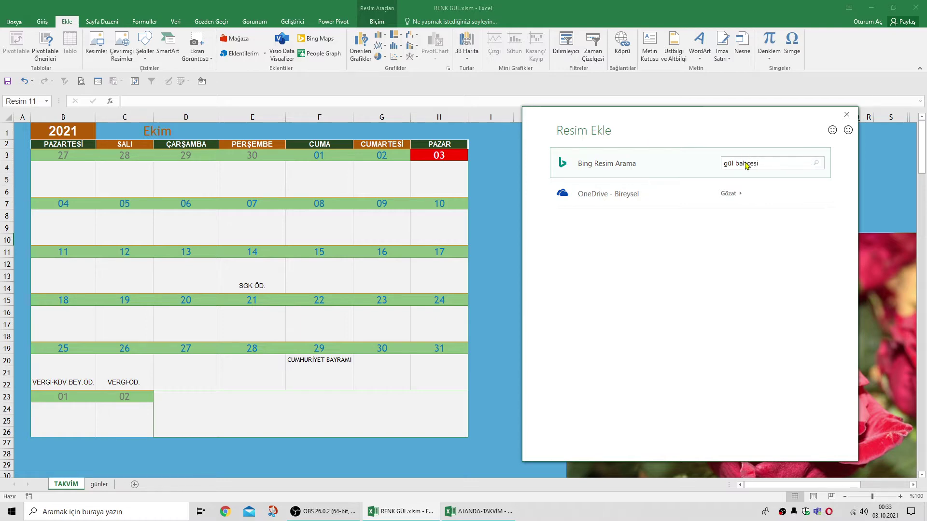
key("Return")
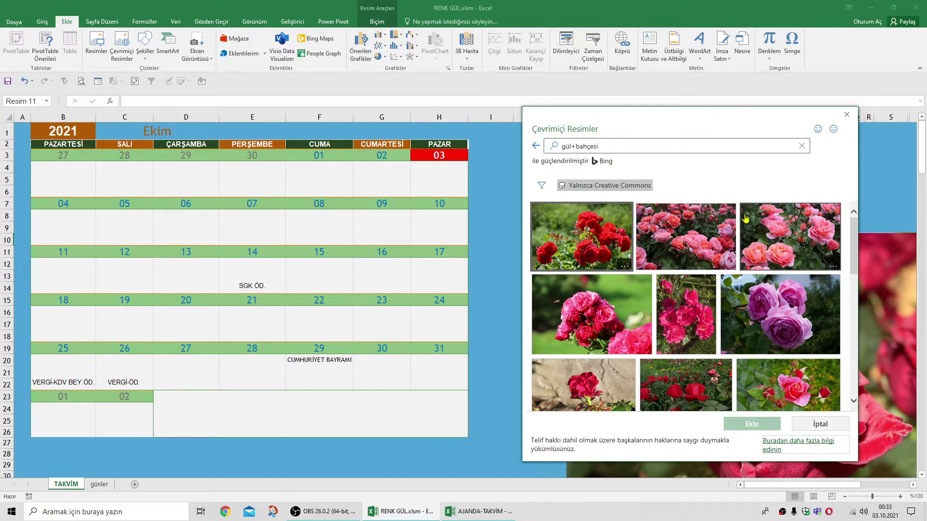
left_click(787, 308)
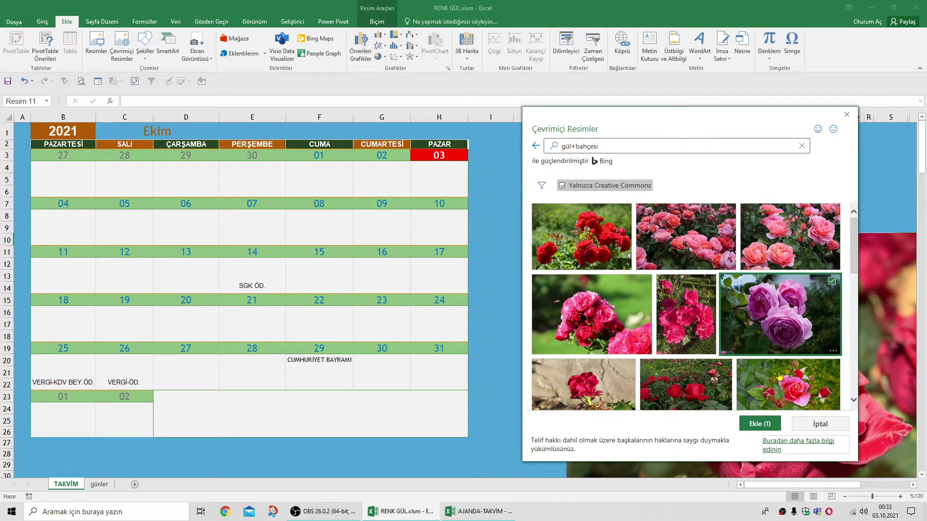
left_click(767, 425)
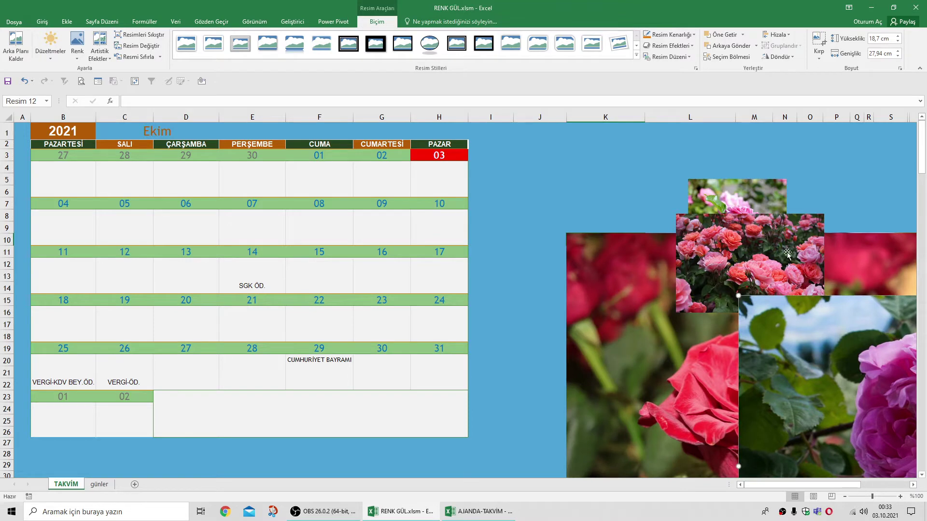
key("ctrl+z")
key("ctrl+z")
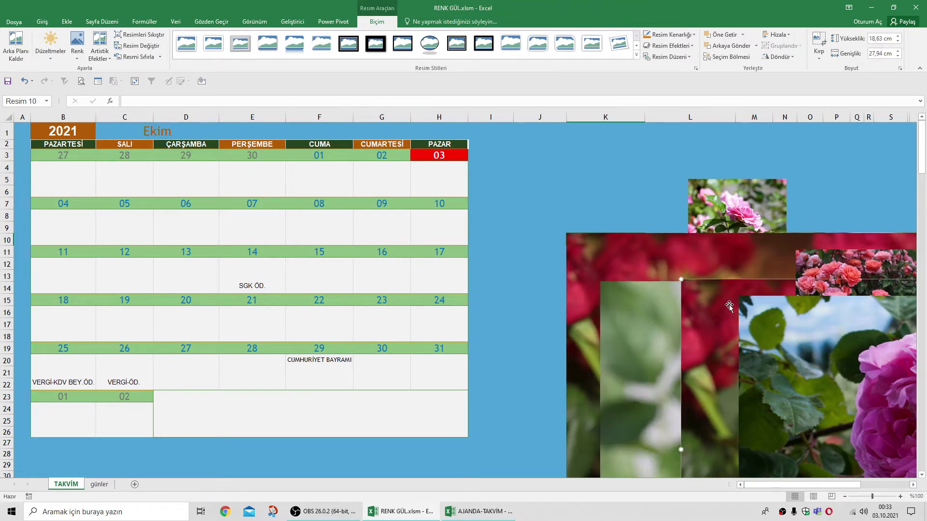
key("ctrl+z")
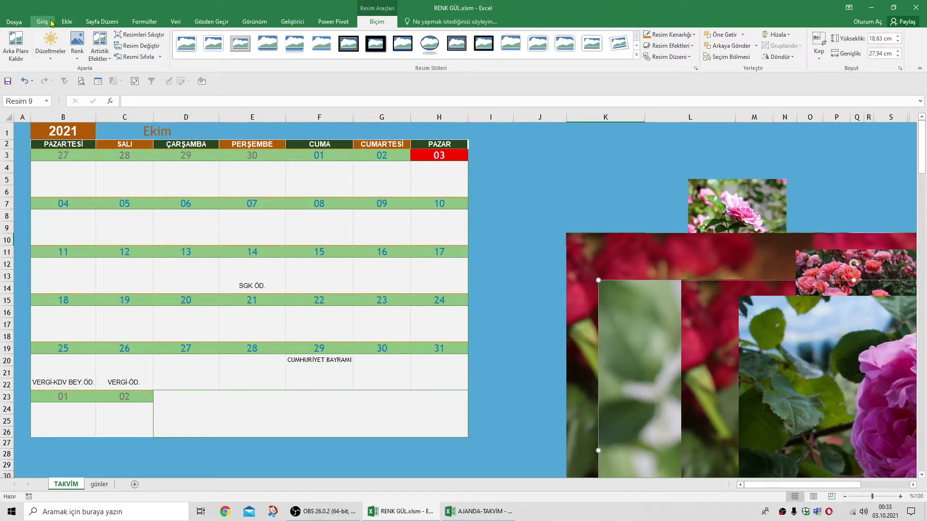
left_click(66, 21)
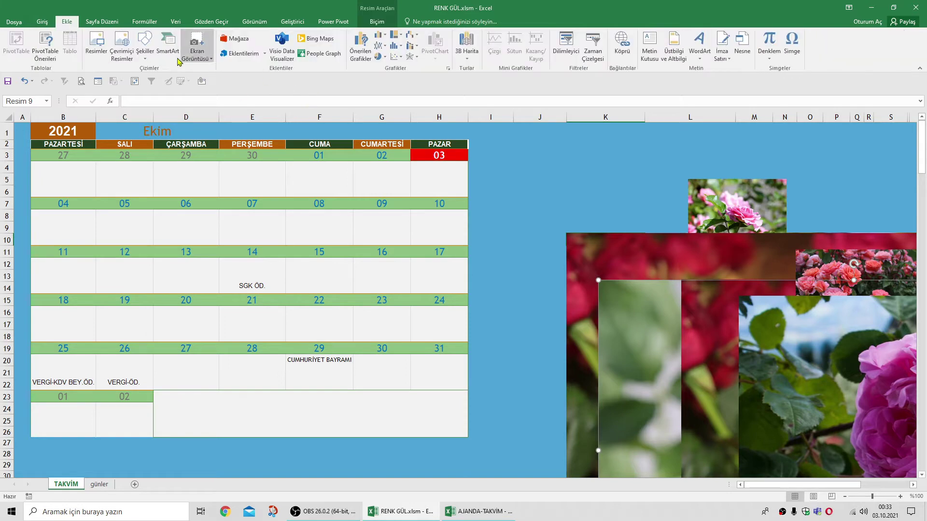
left_click(122, 51)
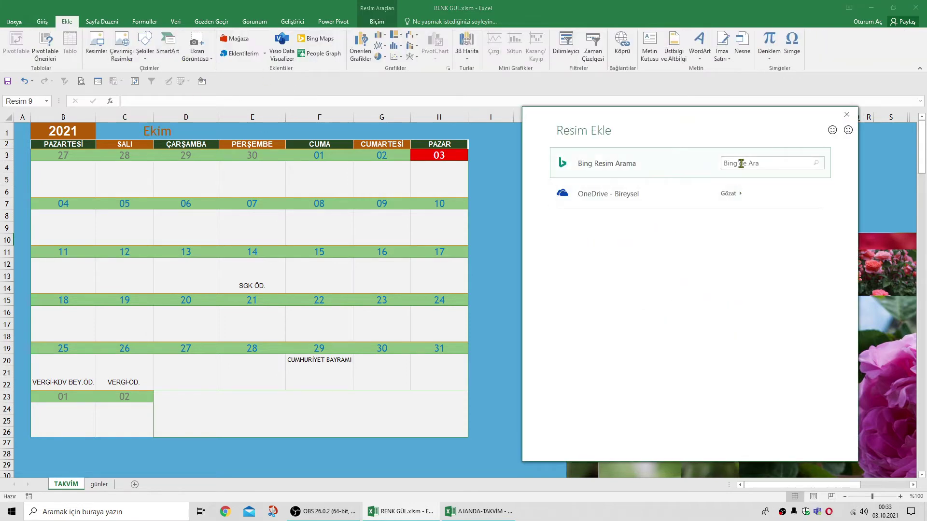
left_click(742, 163)
type("bahçesi")
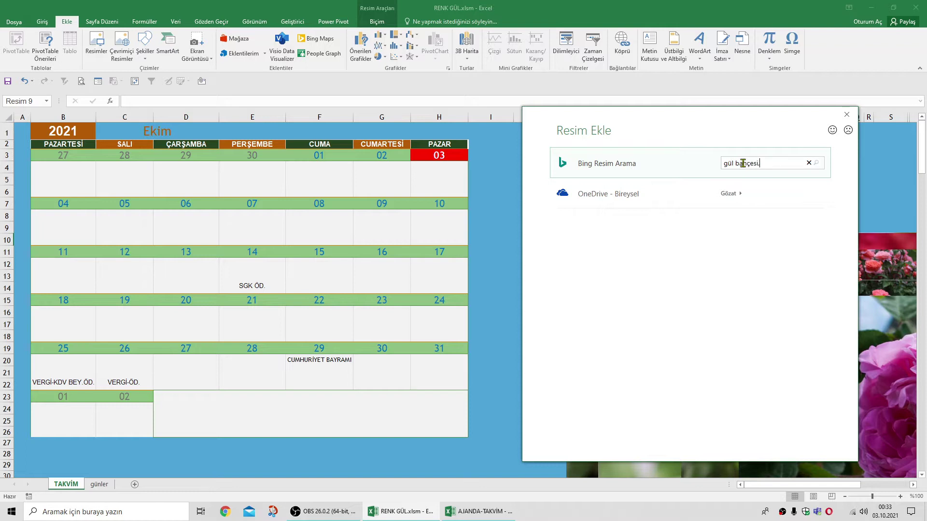
key("Return")
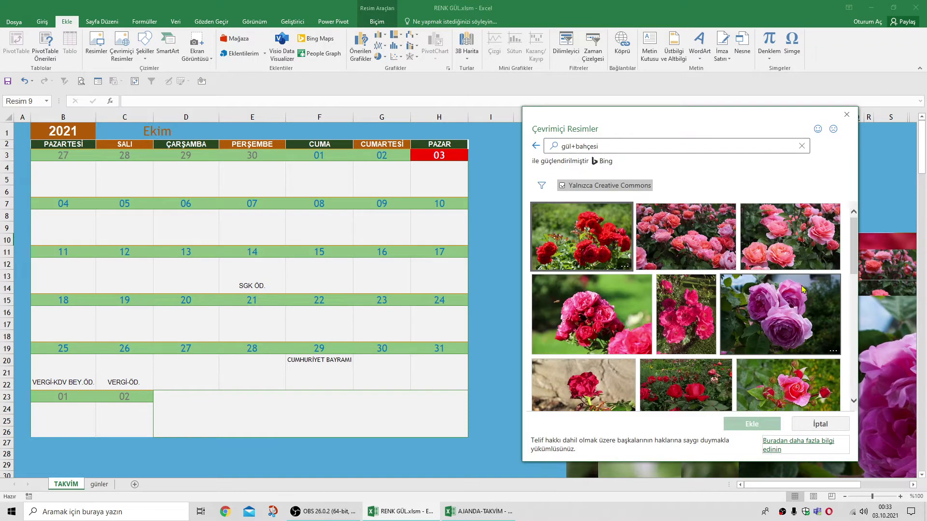
mouse_move(686, 314)
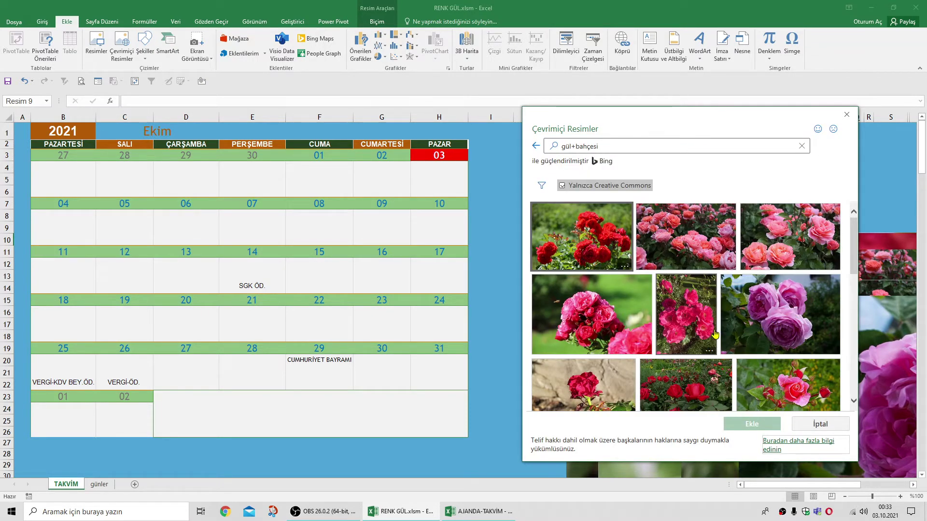
scroll(715, 334, "down", 1)
scroll(718, 336, "down", 1)
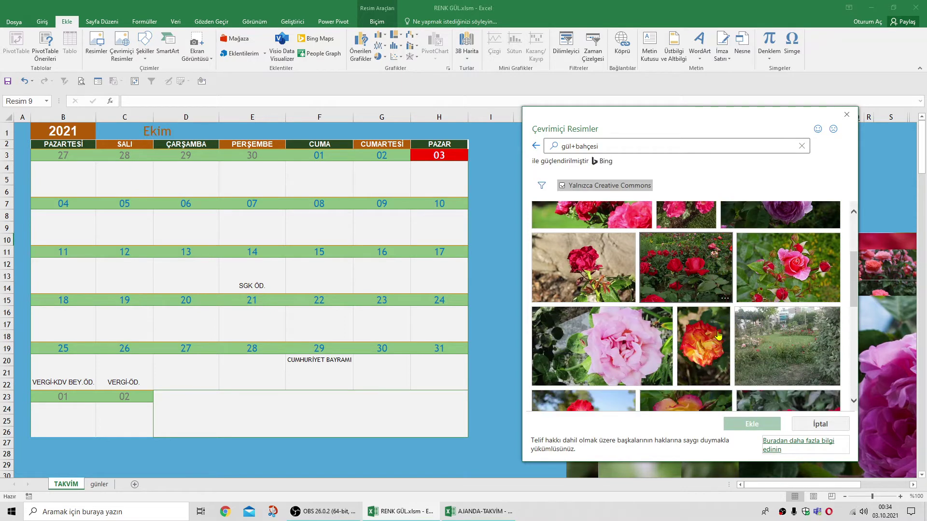
scroll(718, 336, "down", 1)
scroll(718, 334, "down", 2)
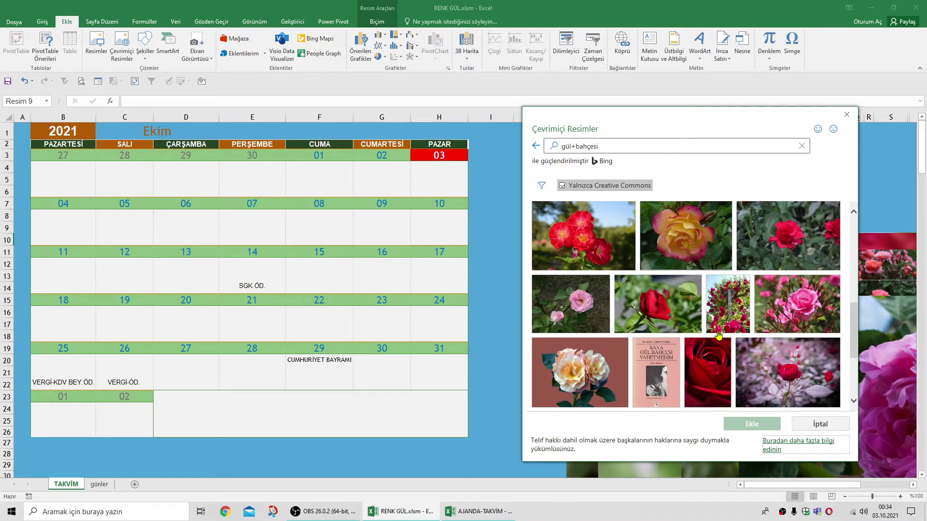
left_click(798, 303)
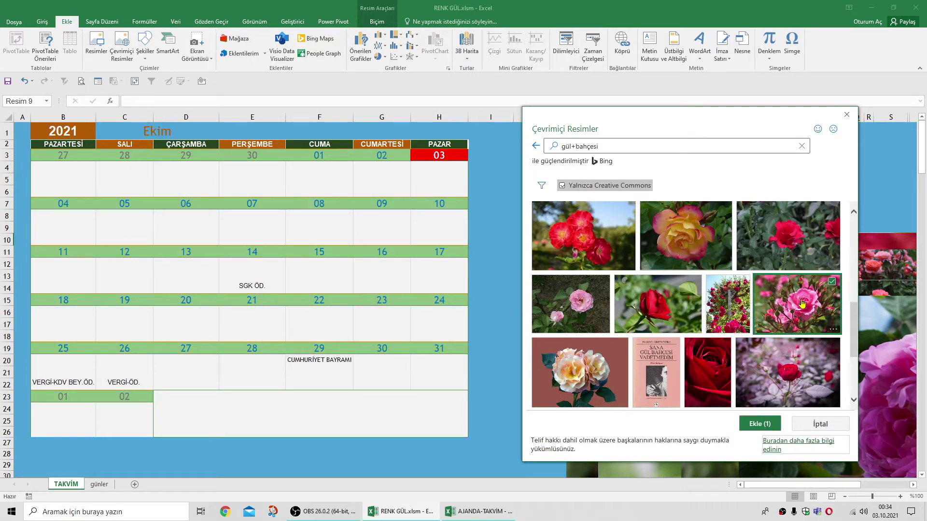
left_click(758, 428)
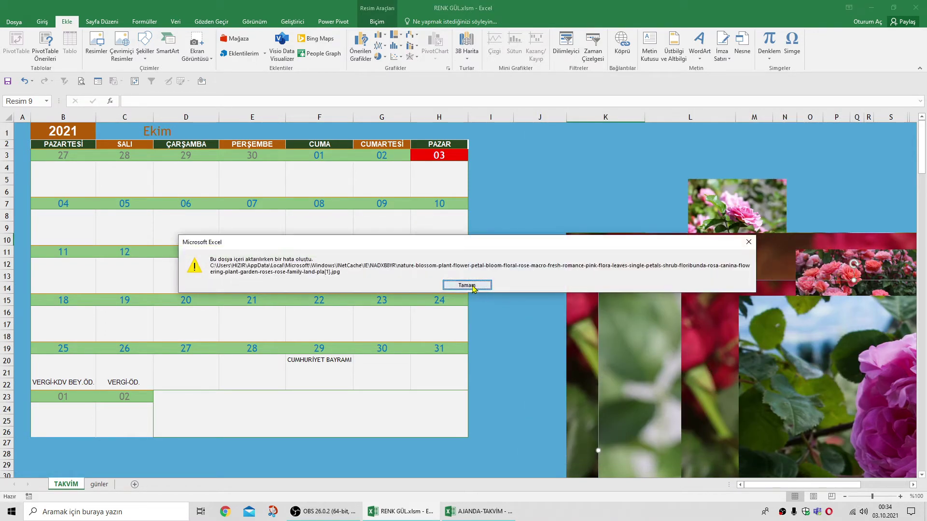
left_click(488, 286)
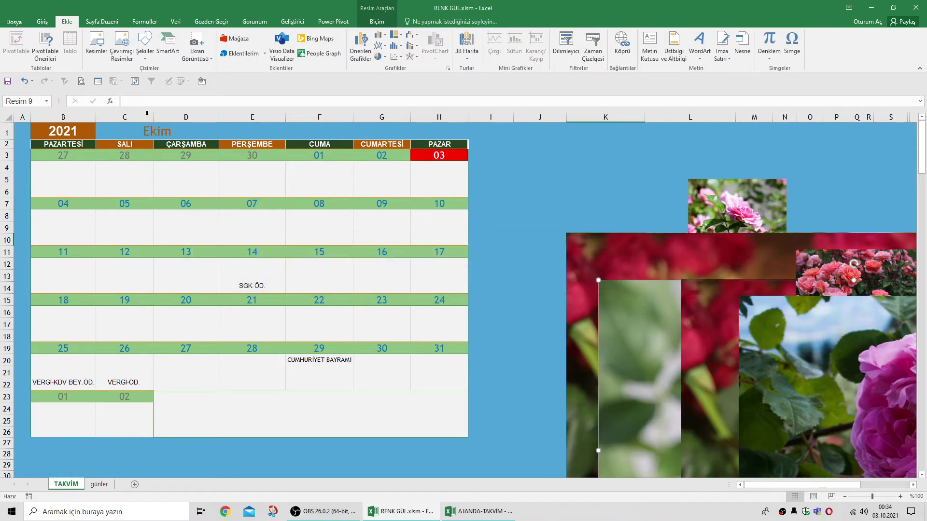
Step: Search 'gül bahçesi' again and insert the red rose-among-leaves photo as Resim 13
left_click(128, 45)
type("gül bahçesi")
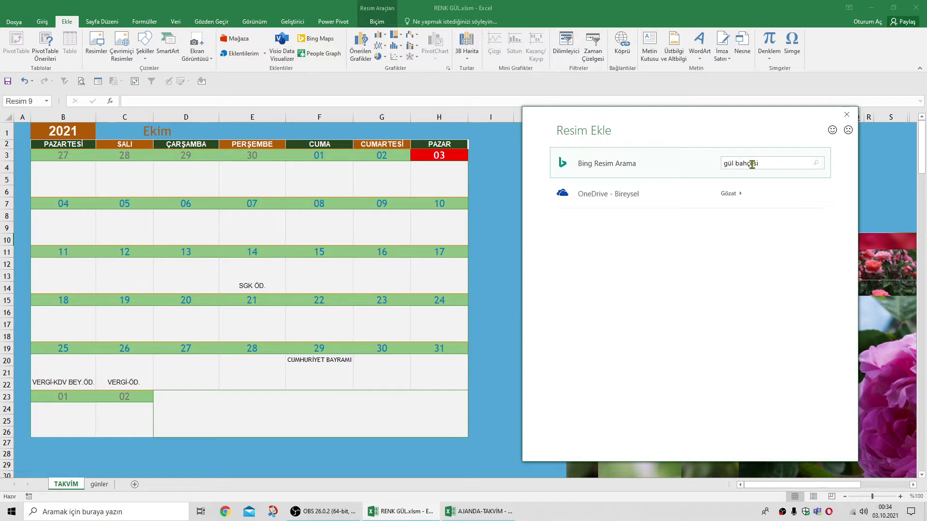
key("Return")
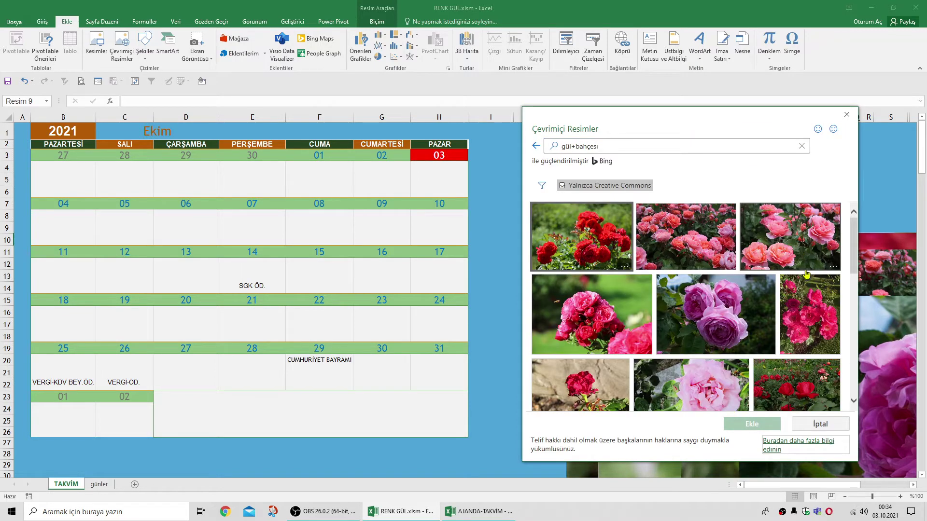
mouse_move(714, 314)
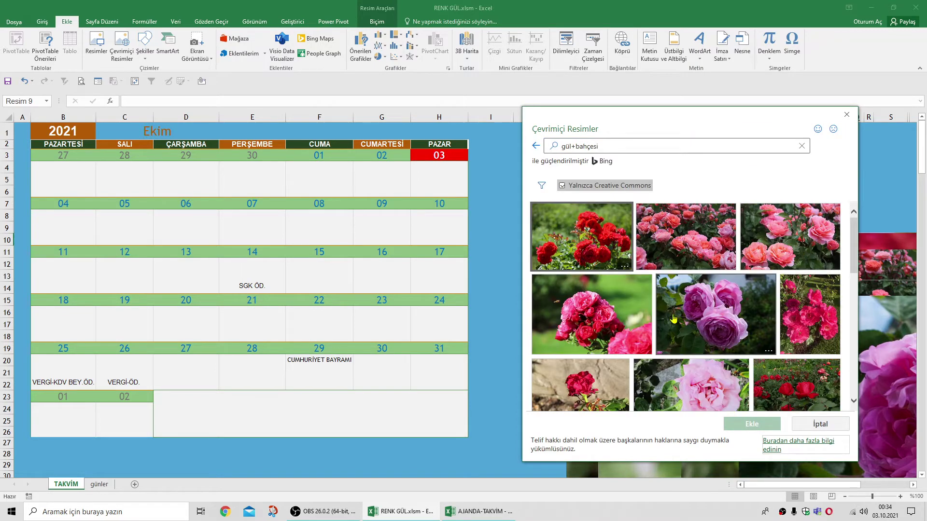
scroll(674, 319, "down", 2)
scroll(673, 319, "down", 2)
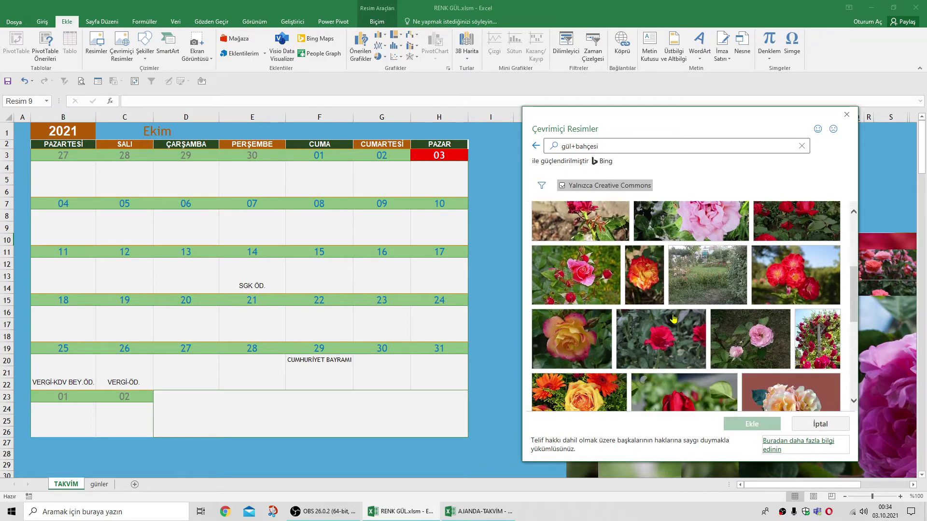
scroll(673, 319, "down", 2)
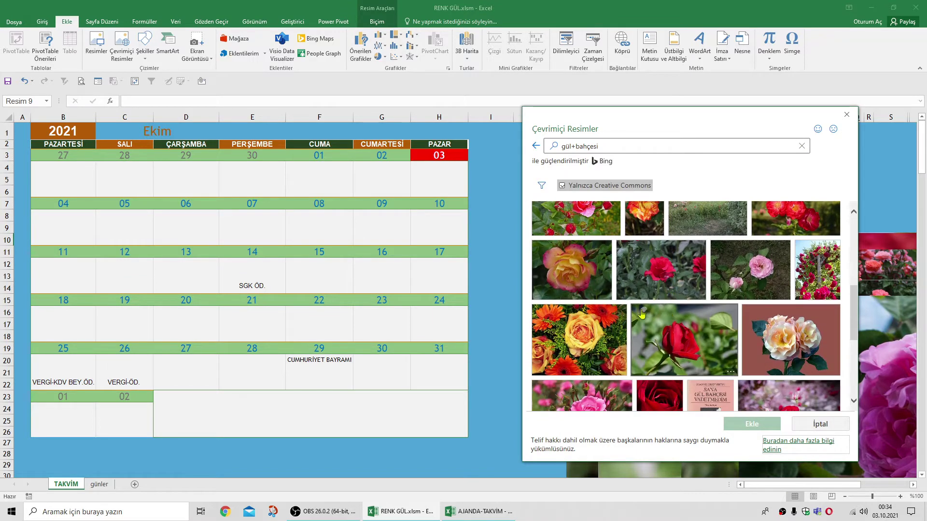
left_click(662, 267)
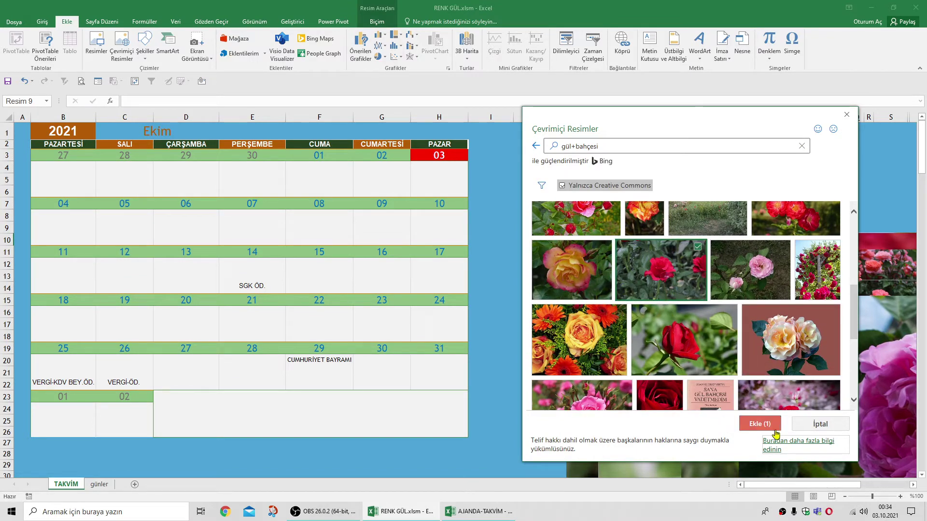
left_click(759, 424)
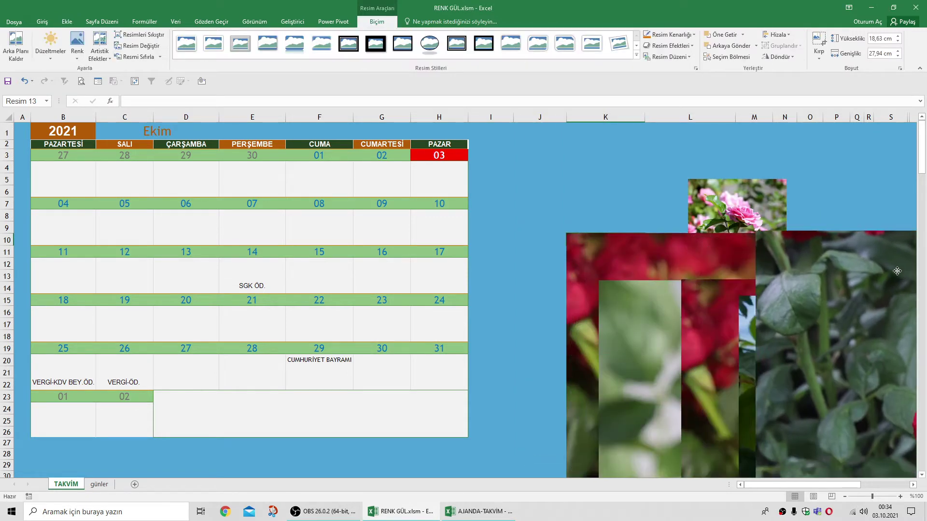
Step: Move the pink rose photo beside the calendar and stretch it down to row 26
left_click(793, 314)
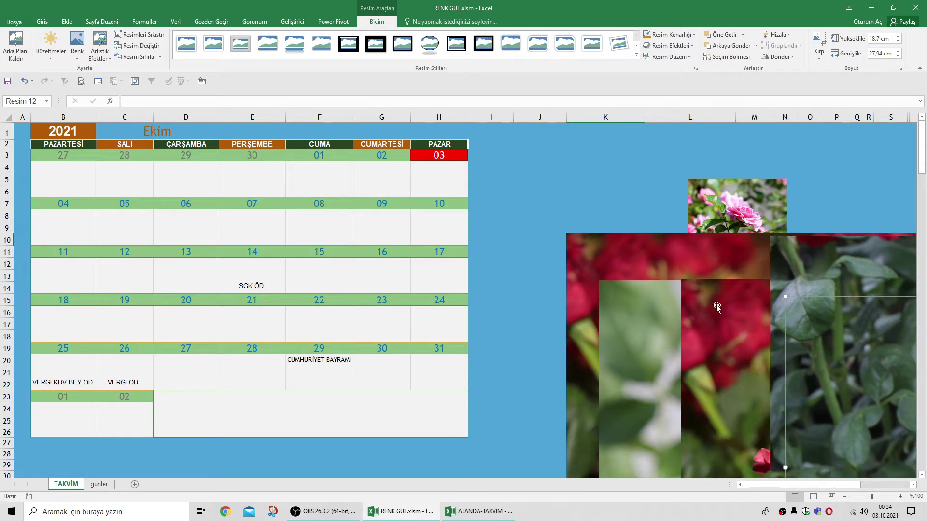
left_click(748, 281)
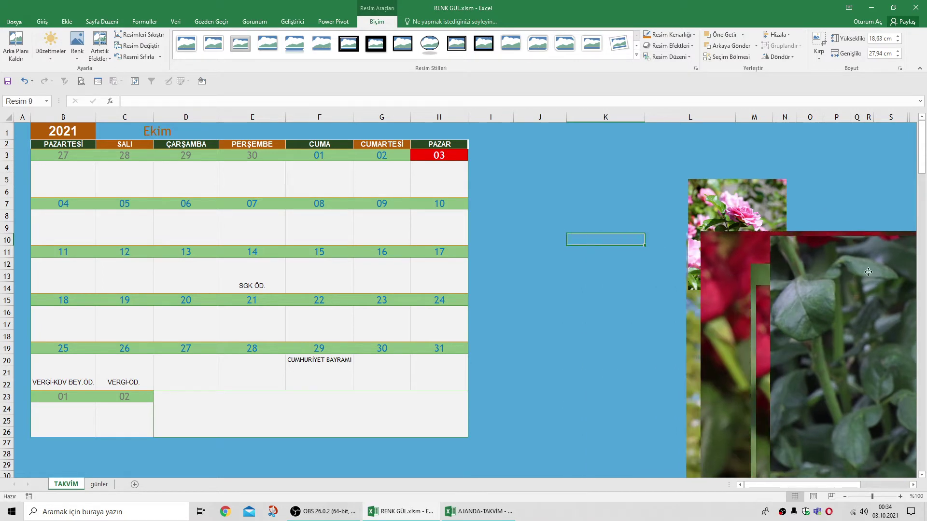
left_click(768, 320)
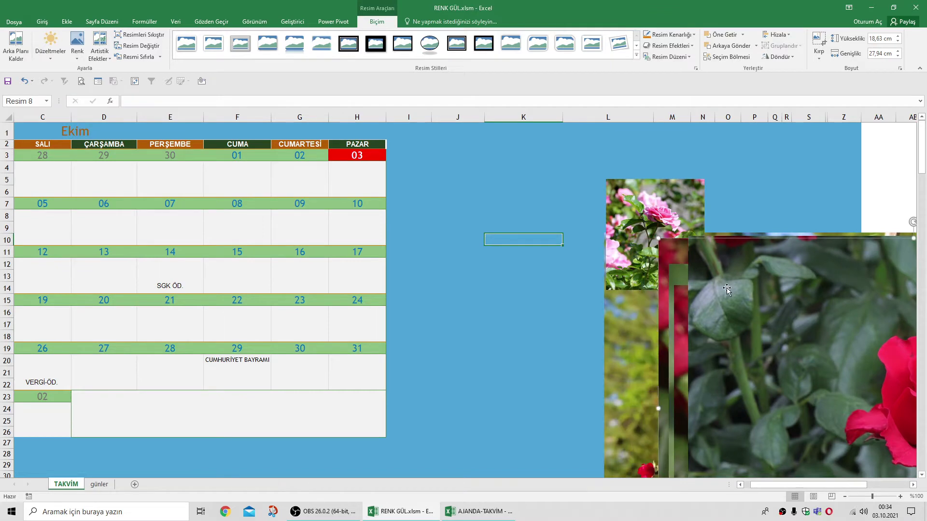
left_click_drag(658, 195, 444, 155)
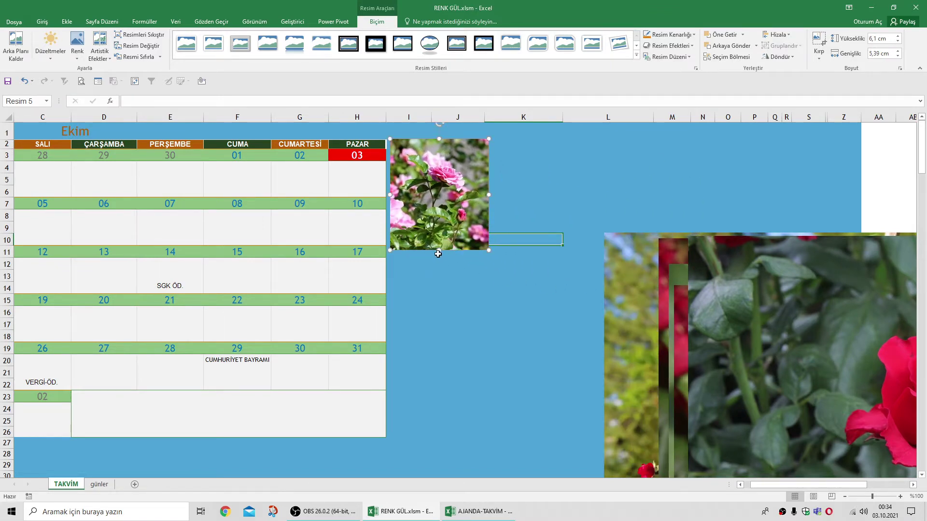
left_click_drag(437, 250, 432, 440)
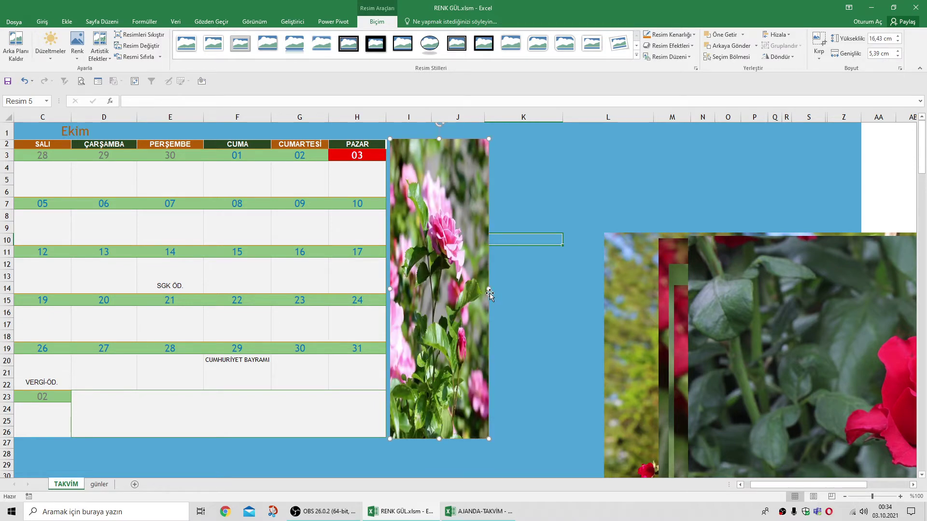
left_click_drag(487, 287, 568, 289)
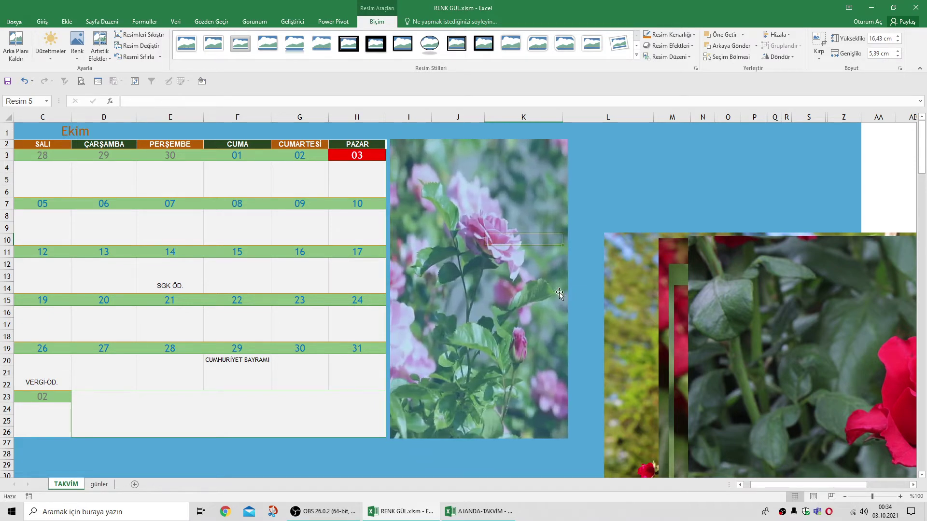
Step: Shift the right-hand pictures aside and widen the pink rose photo to 14,63 cm
left_click_drag(746, 280, 747, 319)
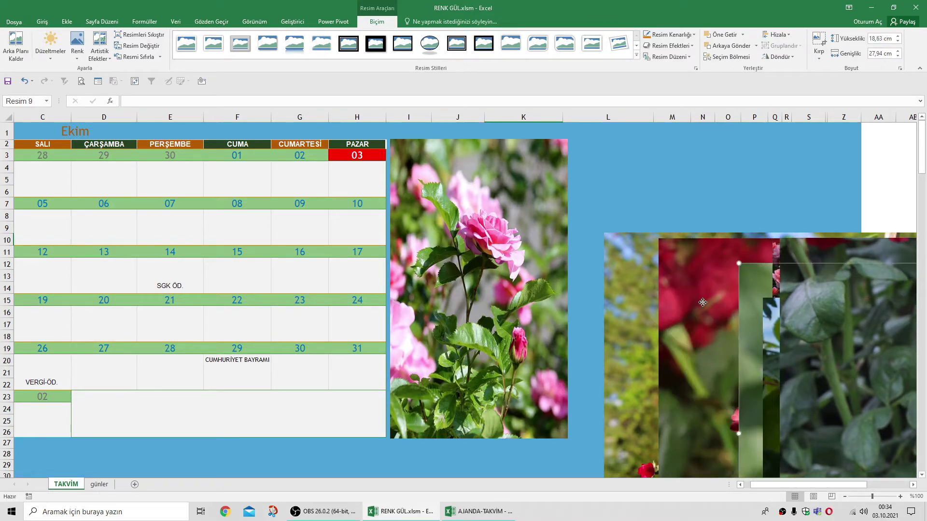
left_click(662, 303)
mouse_move(663, 303)
left_mouse_down()
mouse_move(714, 305)
mouse_move(747, 293)
left_mouse_up()
left_click(550, 295)
left_click_drag(570, 289, 640, 297)
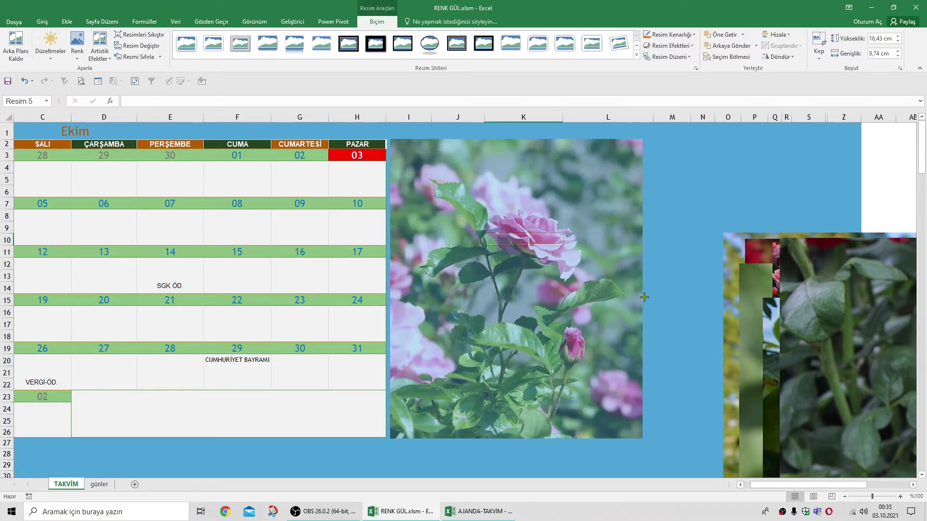
left_click_drag(640, 297, 652, 302)
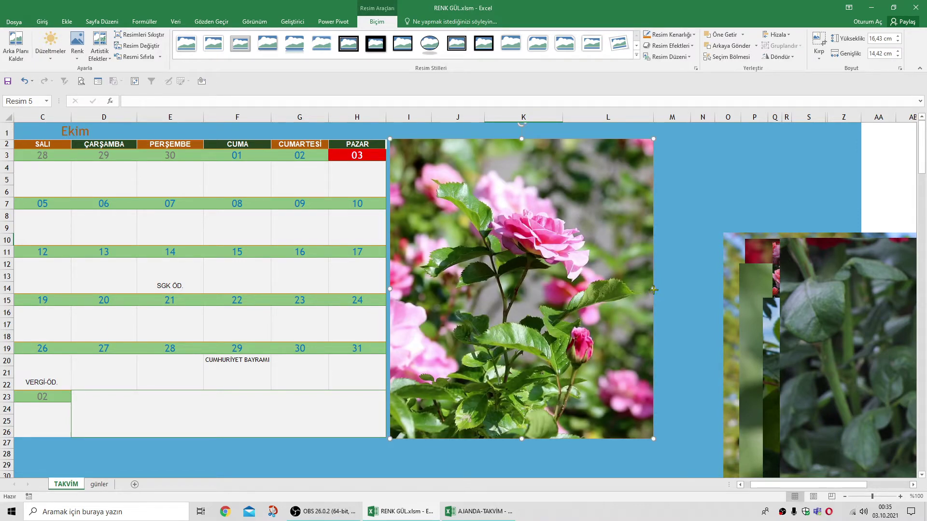
left_click_drag(653, 289, 657, 289)
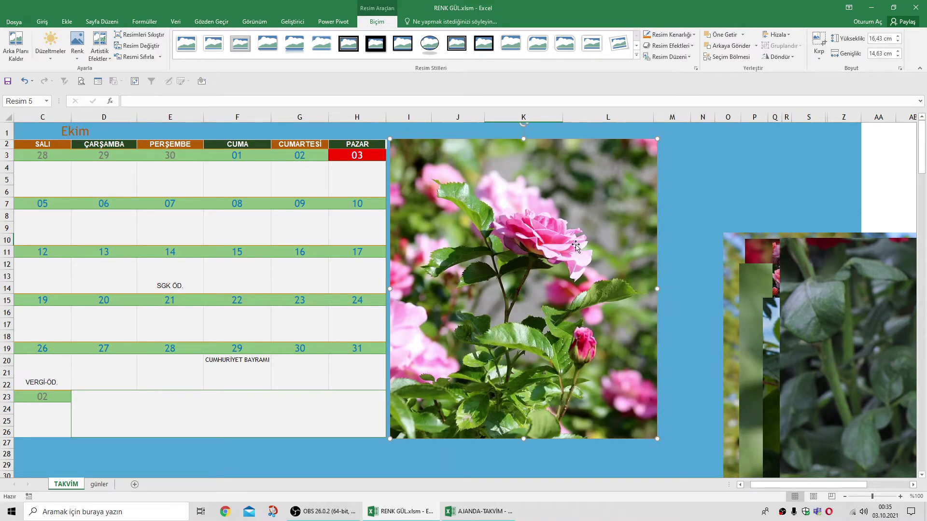
Step: Rename the pink rose photo 'Pazartesi' in the Name Box
left_click(683, 159)
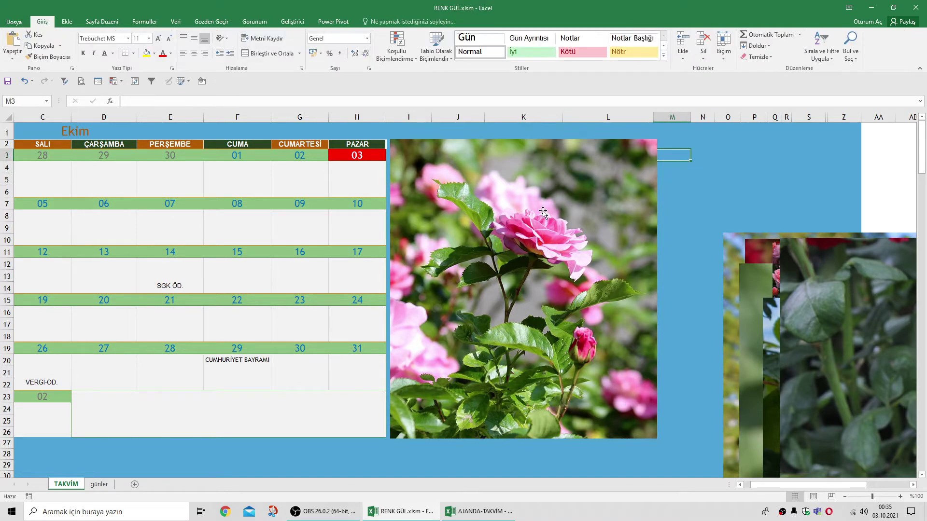
left_click(560, 145)
left_click(30, 100)
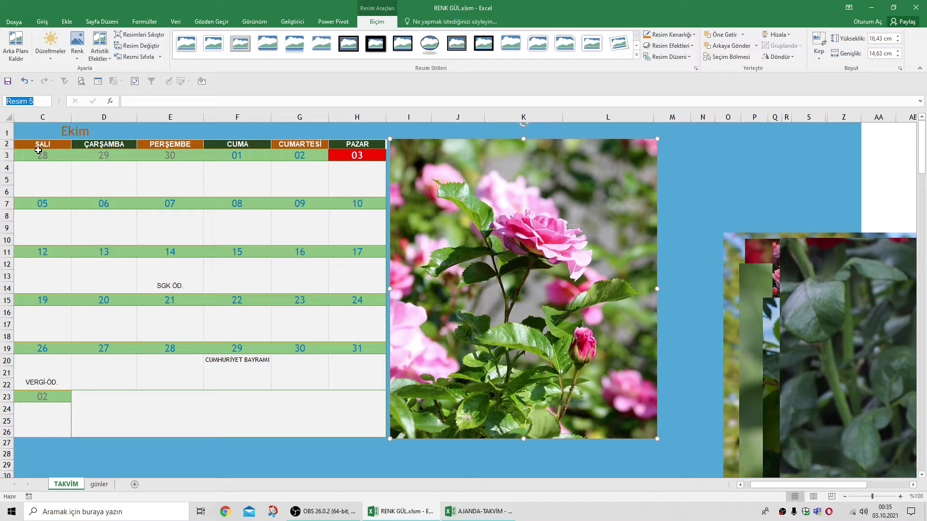
type("Pazartesi")
key("Return")
Step: Move the red rose photo beside the calendar and narrow it to 14,71 cm wide
left_click(714, 152)
left_click(653, 175)
left_click(820, 278)
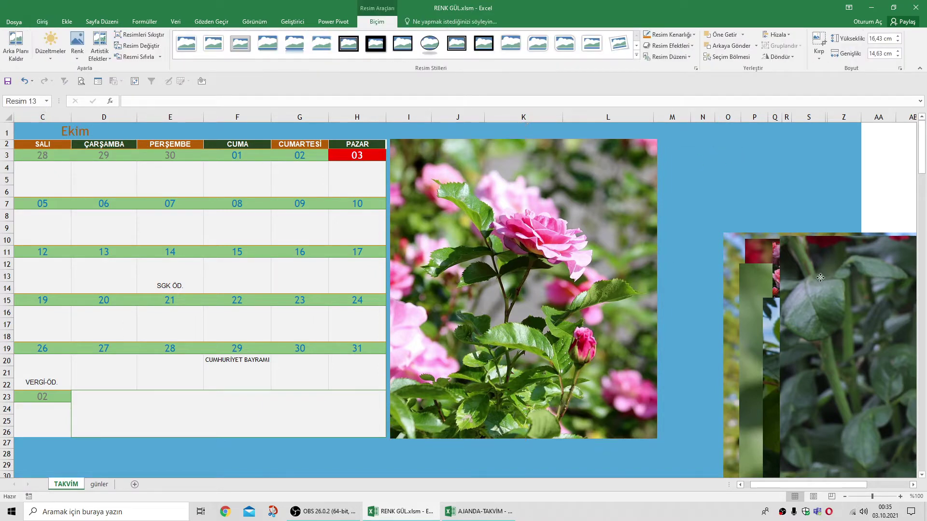
left_click_drag(821, 277, 442, 186)
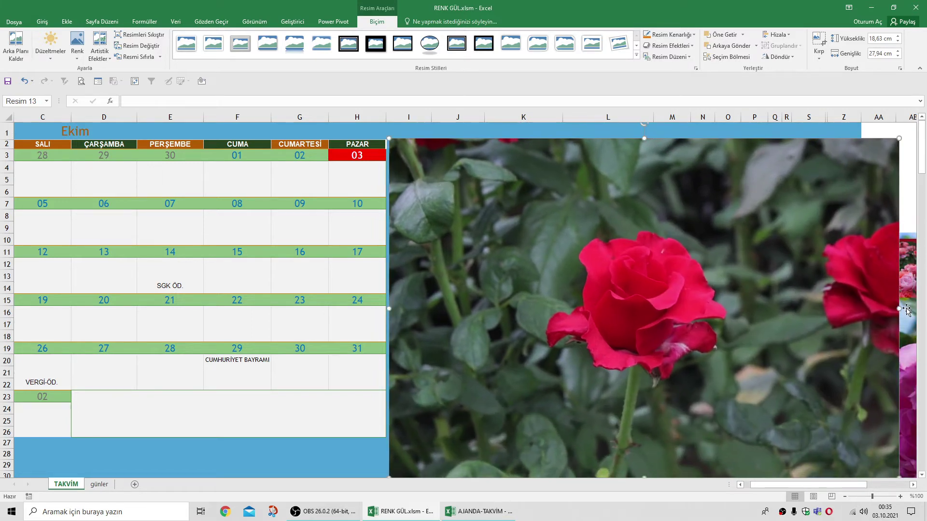
left_click_drag(898, 308, 657, 296)
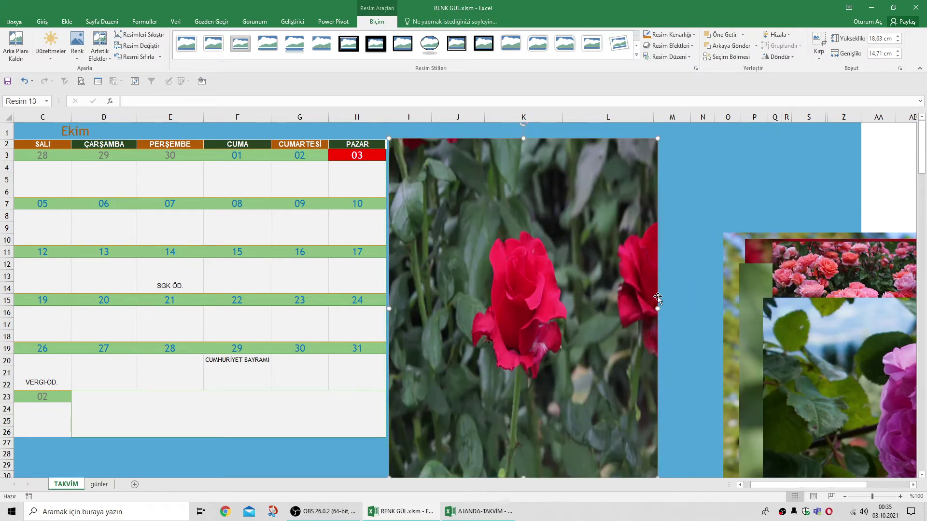
Step: Shorten the red rose photo to 16,43 cm high and name it Salı
scroll(537, 390, "down", 1)
scroll(537, 390, "down", 1)
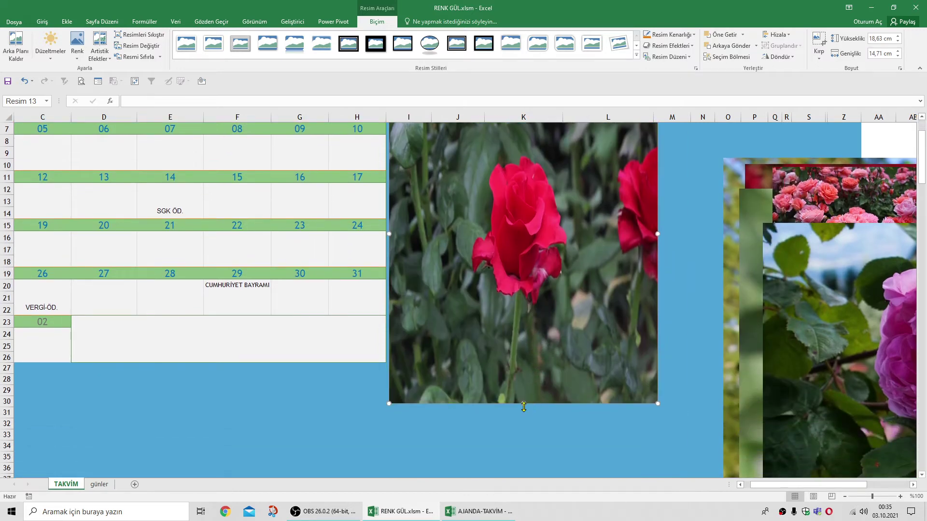
left_click_drag(523, 404, 525, 363)
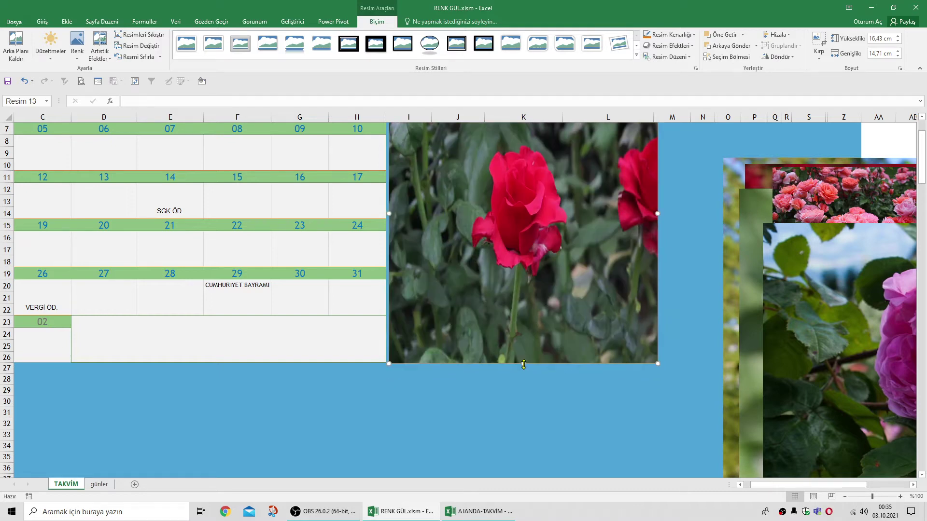
left_click(38, 100)
type("Salı")
key("Return")
left_click_drag(846, 278, 695, 232)
Step: Bring the pink rose photo in front of the red rose and position it beside the calendar
left_click(660, 196)
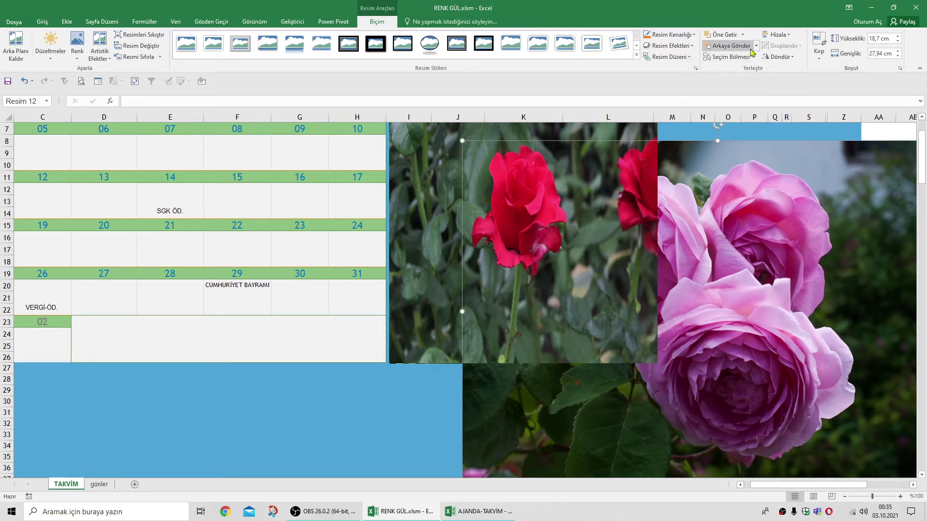
left_click(743, 34)
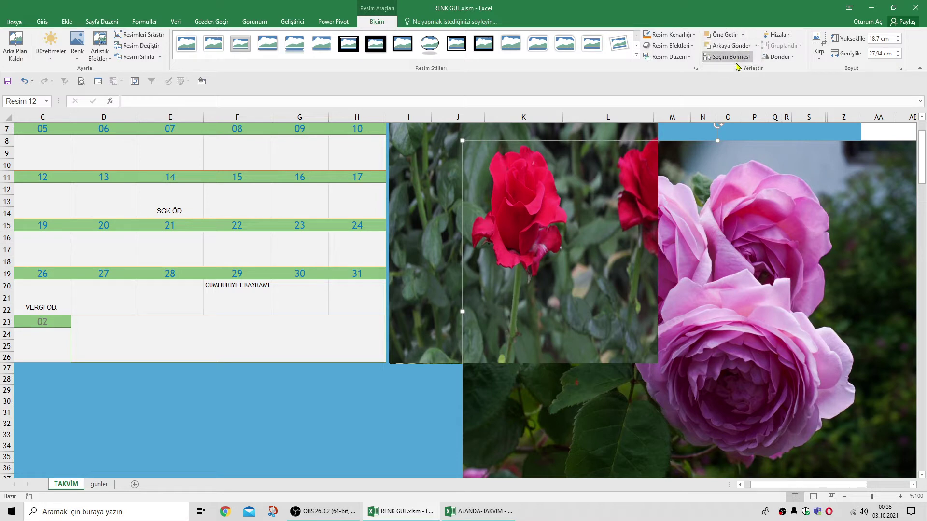
left_click(727, 57)
left_click_drag(770, 210, 719, 200)
scroll(719, 203, "up", 2)
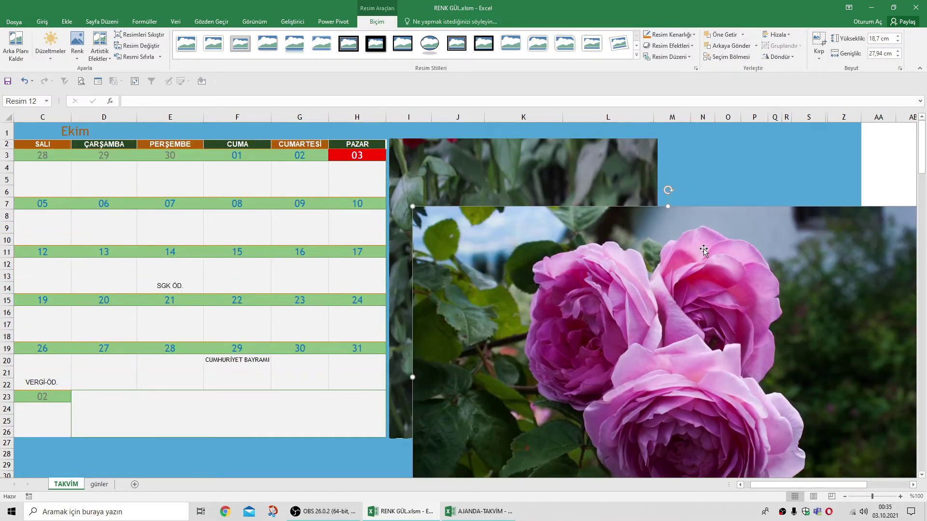
left_click_drag(646, 278, 624, 215)
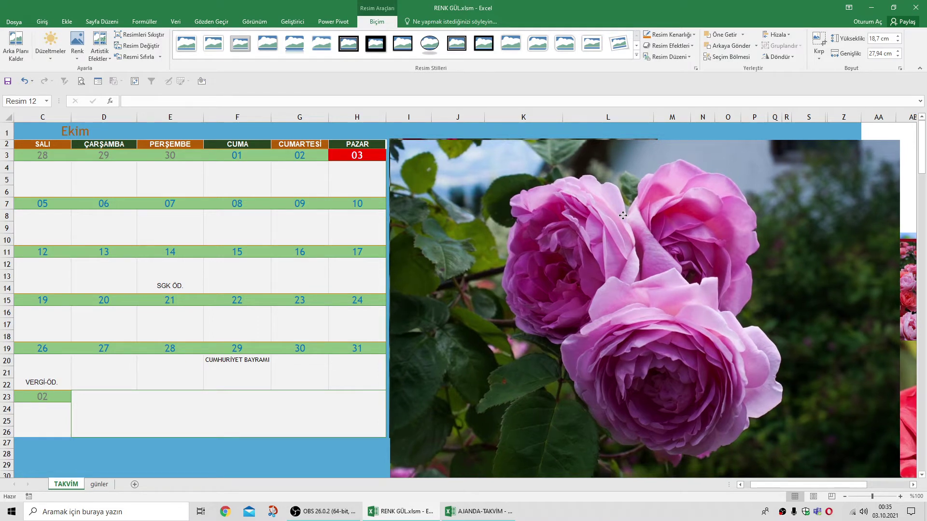
left_click_drag(624, 216, 622, 214)
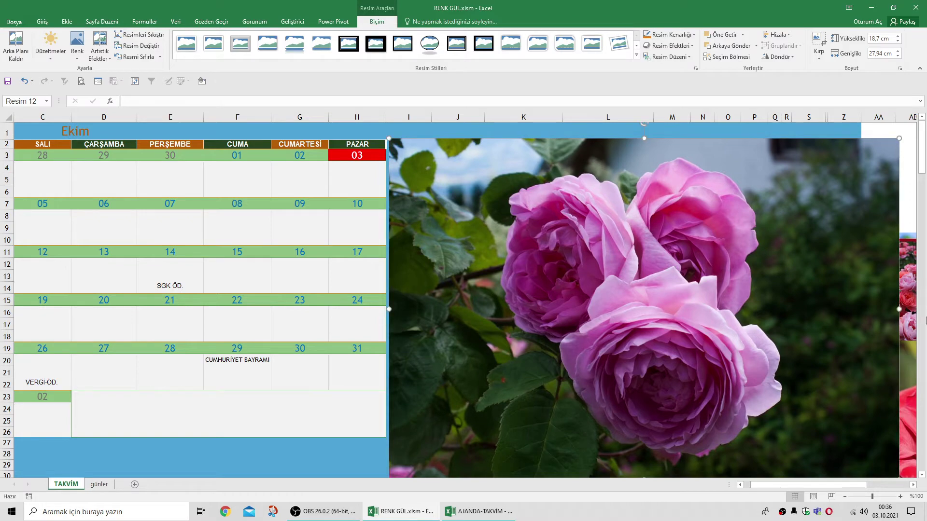
Step: Trim the pink rose photo to 16,46 × 14,68 cm
left_click_drag(873, 312, 658, 316)
scroll(603, 318, "down", 3)
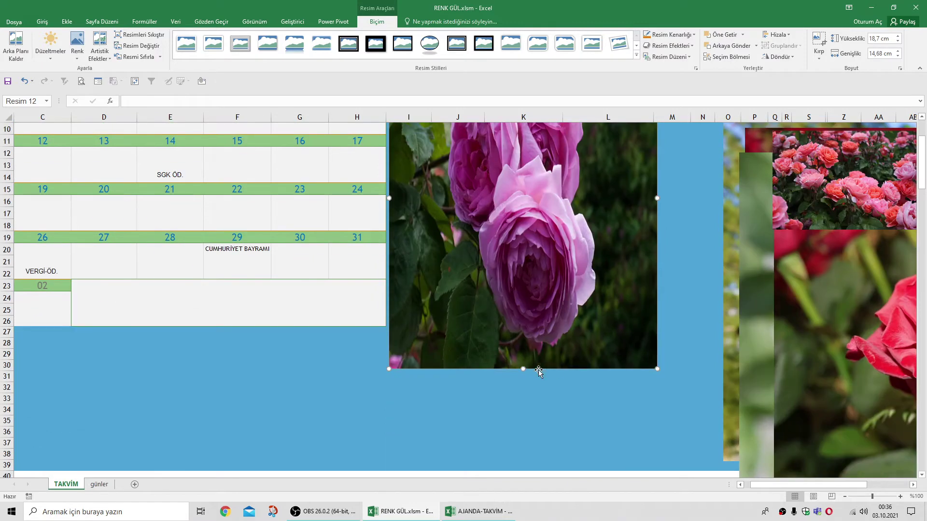
left_click_drag(523, 370, 520, 328)
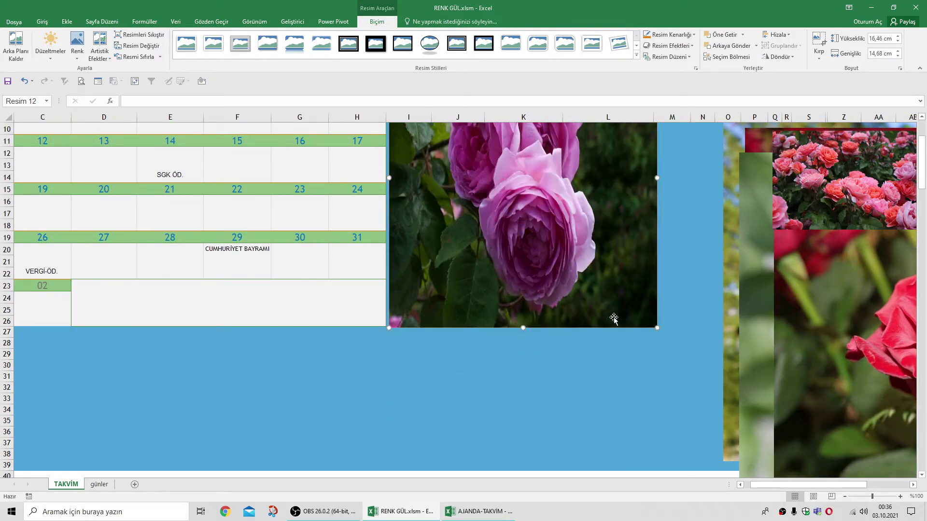
left_click_drag(829, 298, 686, 252)
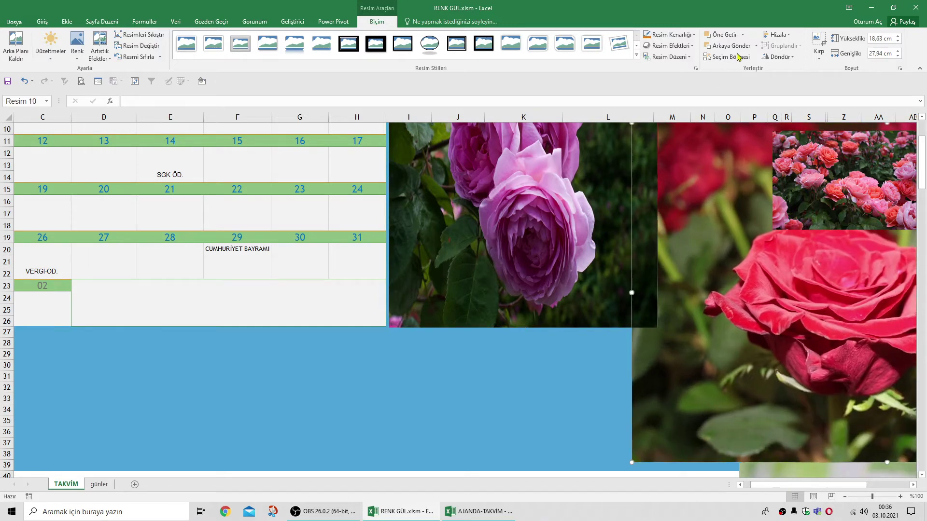
Step: Give the pink rose photo a new name in the Name Box
left_click(747, 43)
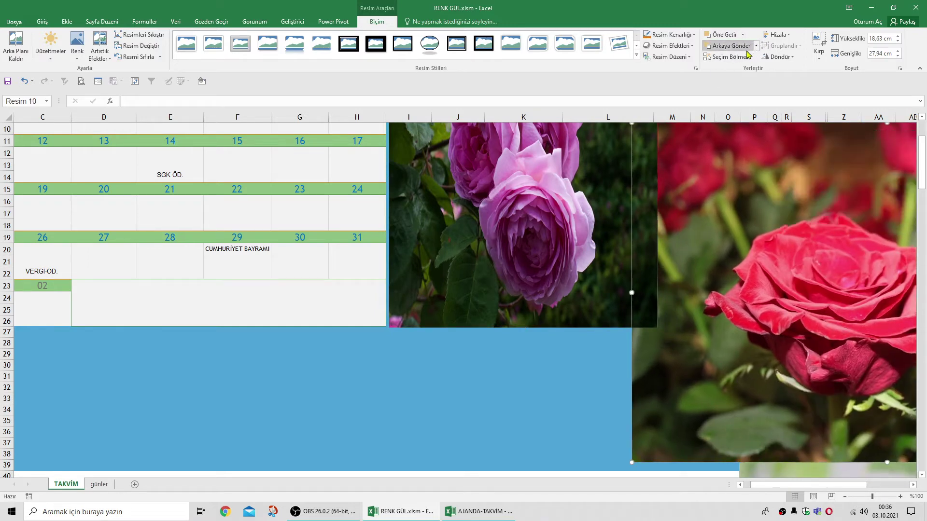
left_click(540, 177)
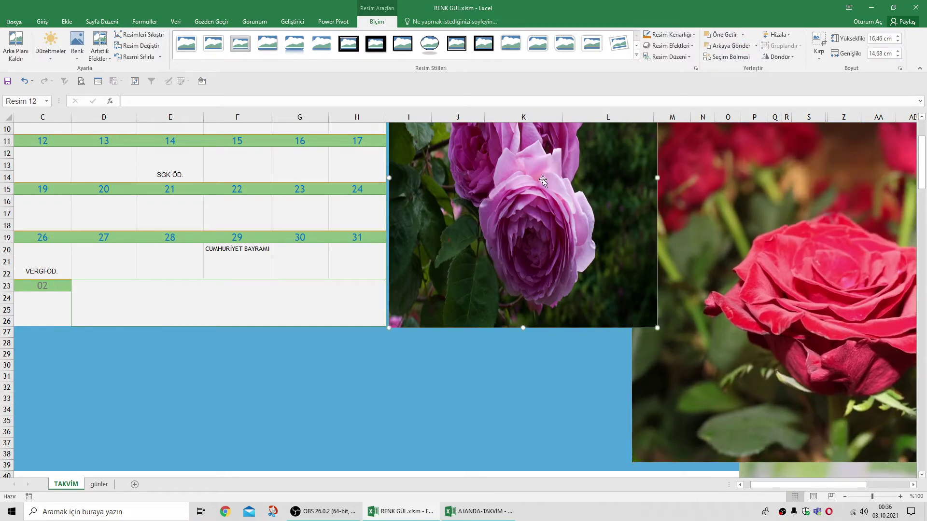
left_click(20, 102)
type("Çarşamba")
Step: Bring the red rose photo to the front and move it beside the calendar
left_click(452, 399)
left_click(495, 250)
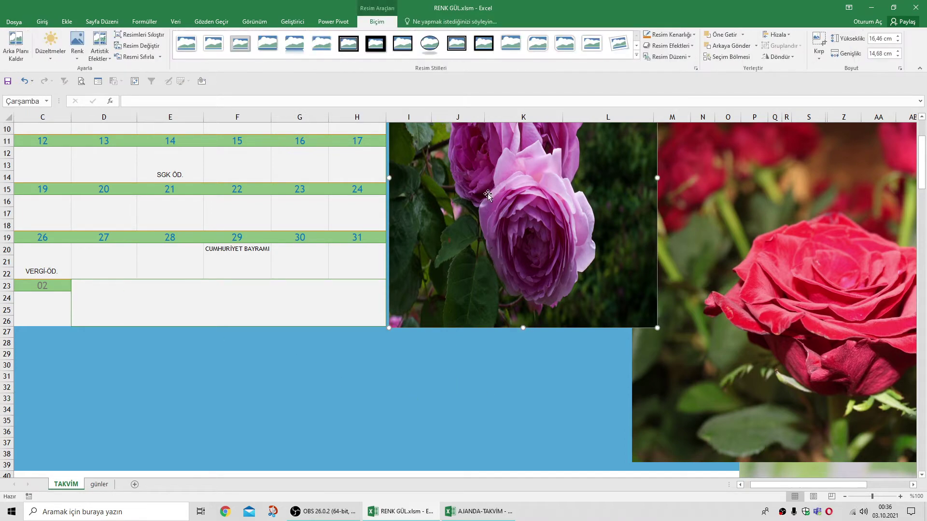
left_click(797, 234)
left_click(743, 35)
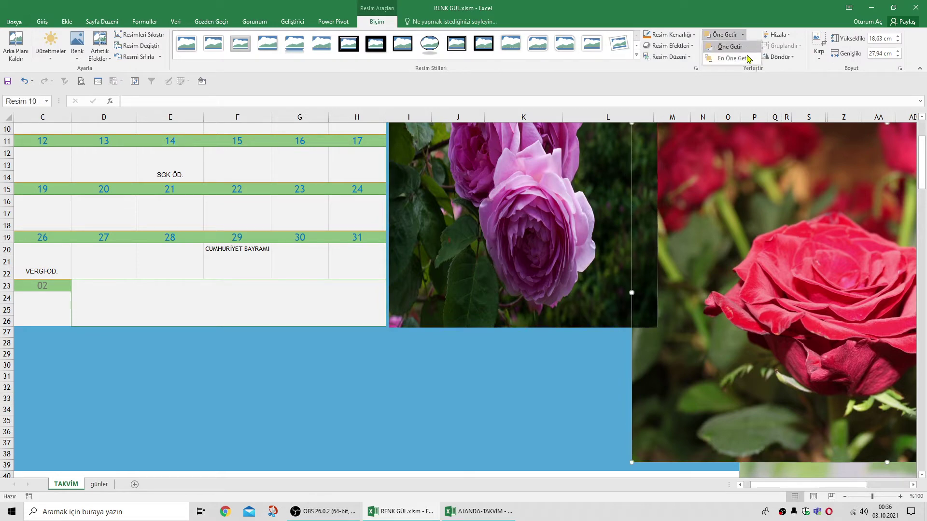
left_click(733, 60)
mouse_move(747, 210)
left_mouse_down()
mouse_move(509, 228)
mouse_move(472, 190)
left_mouse_up()
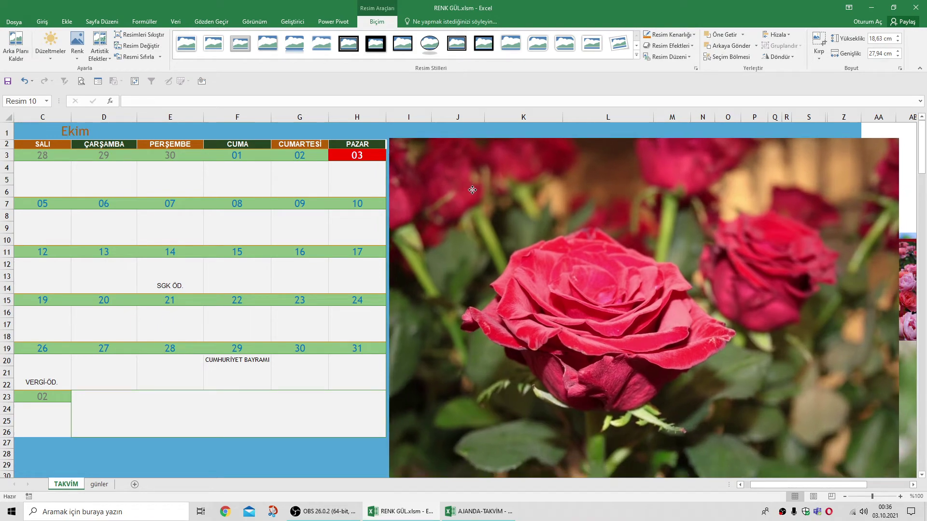
Step: Resize the red rose photo to 16,48 × 14,74 cm and name it Perşembe
left_click_drag(897, 307, 658, 277)
scroll(552, 410, "down", 2)
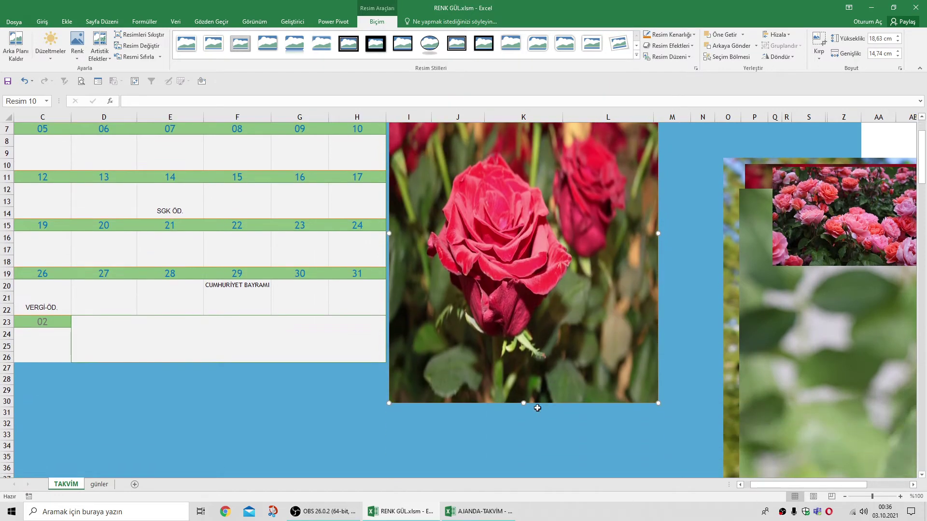
left_click_drag(523, 403, 524, 364)
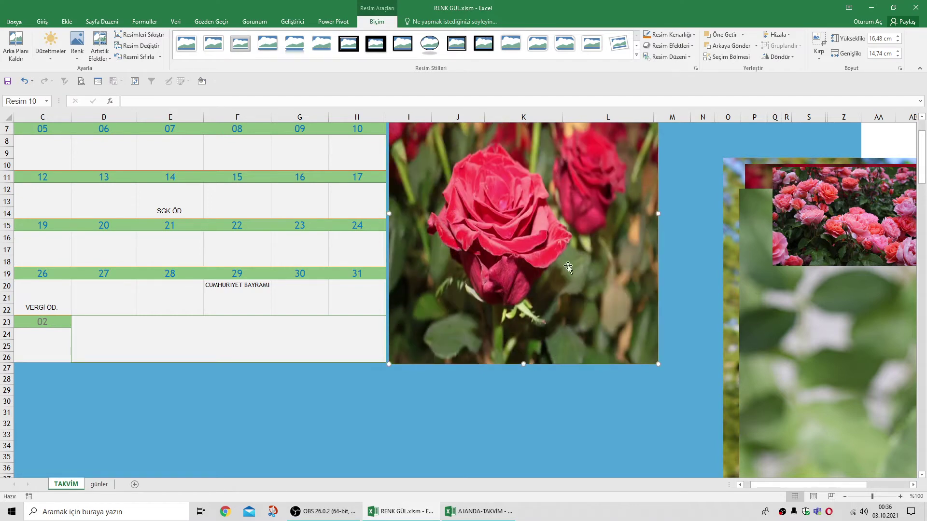
left_click(30, 98)
type("Perşembe")
Step: Bring the rose-bush photo to the front and lay it over the rose stack
left_click_drag(813, 213, 699, 187)
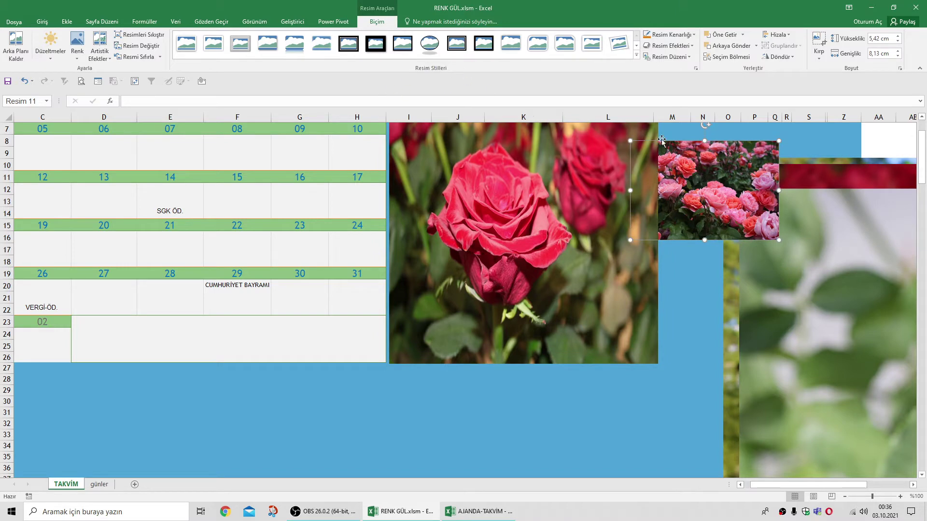
left_click(742, 34)
left_click(742, 58)
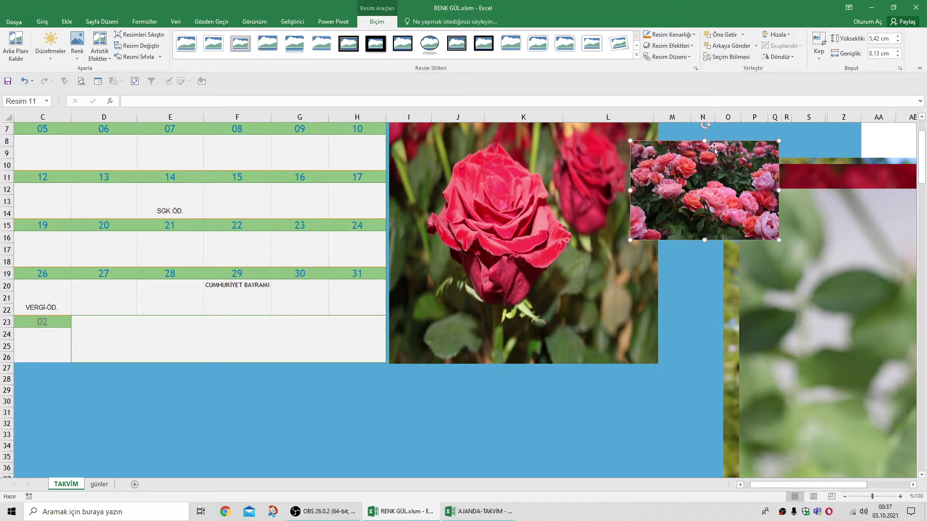
mouse_move(744, 237)
left_mouse_down()
mouse_move(542, 237)
mouse_move(447, 174)
left_mouse_up()
Step: Resize the rose-bush photo to 16,43 × 14,58 cm and name it Cuma
scroll(542, 237, "up", 2)
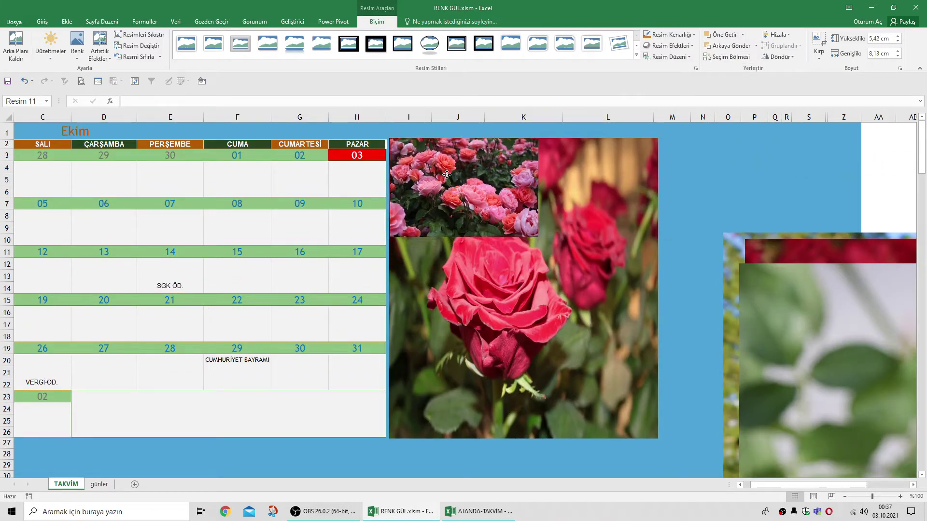
left_click_drag(537, 188, 657, 203)
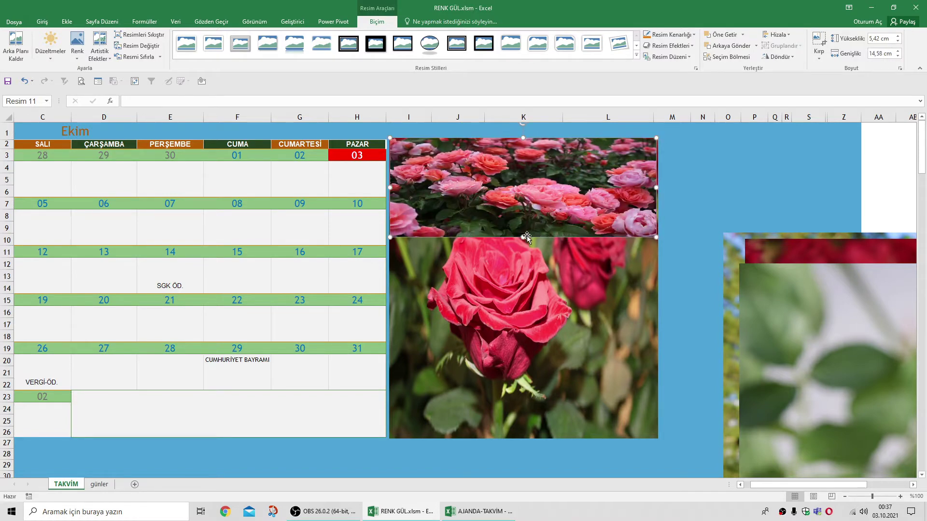
left_click_drag(526, 235, 533, 438)
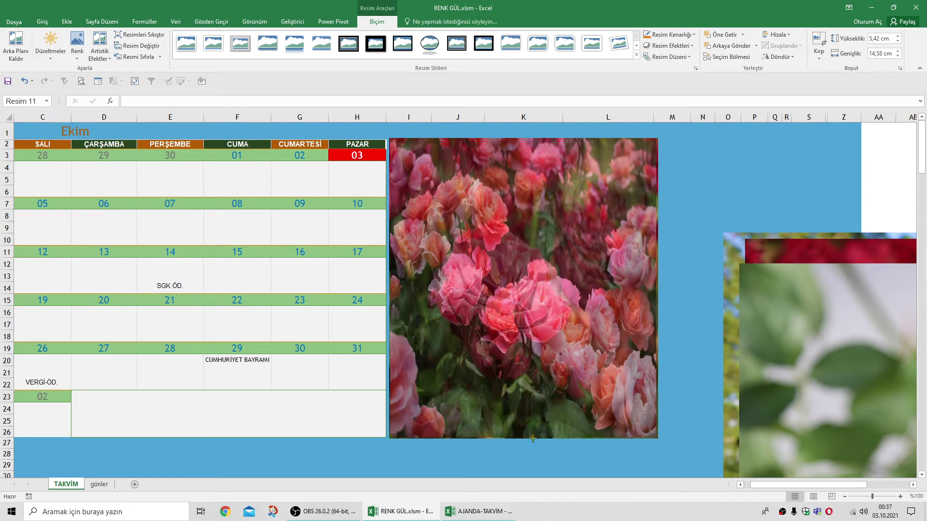
left_click(21, 102)
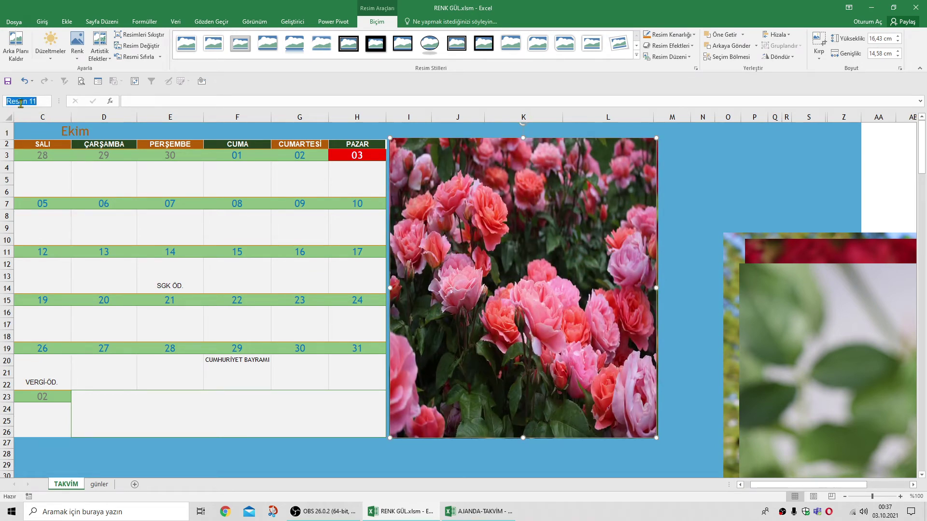
type("Cuma")
left_click(728, 192)
left_click(581, 198)
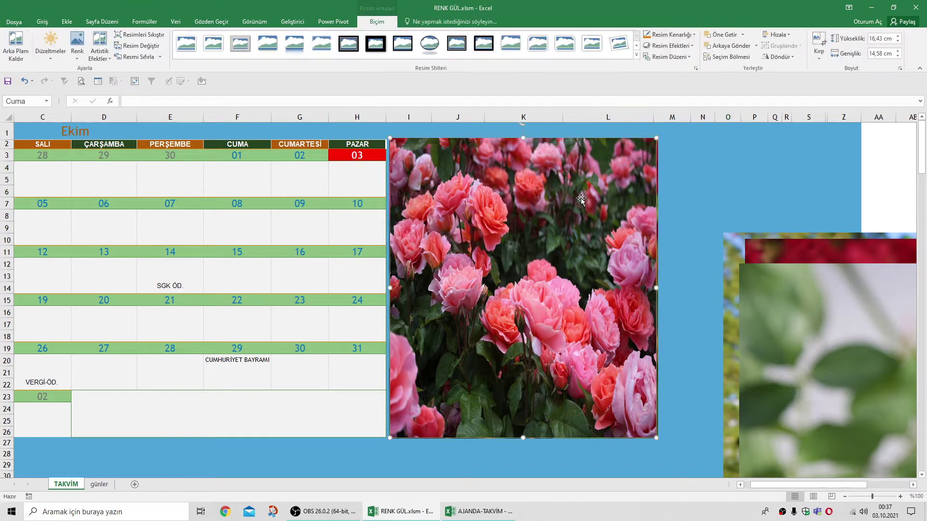
Step: Shift the blurred, rose-bush, red rose and leaf photos aside to reveal Pazartesi beneath
left_click(851, 299)
left_click_drag(851, 299, 852, 351)
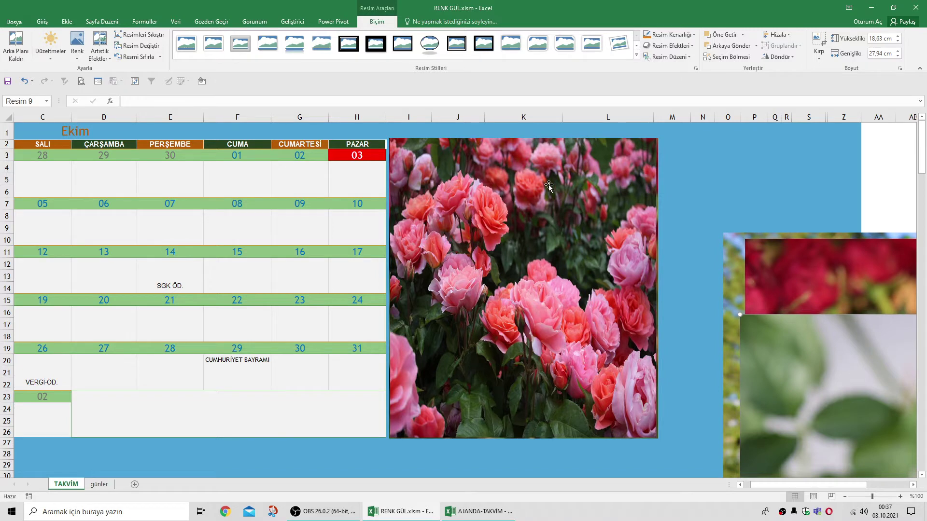
left_click_drag(427, 145, 501, 178)
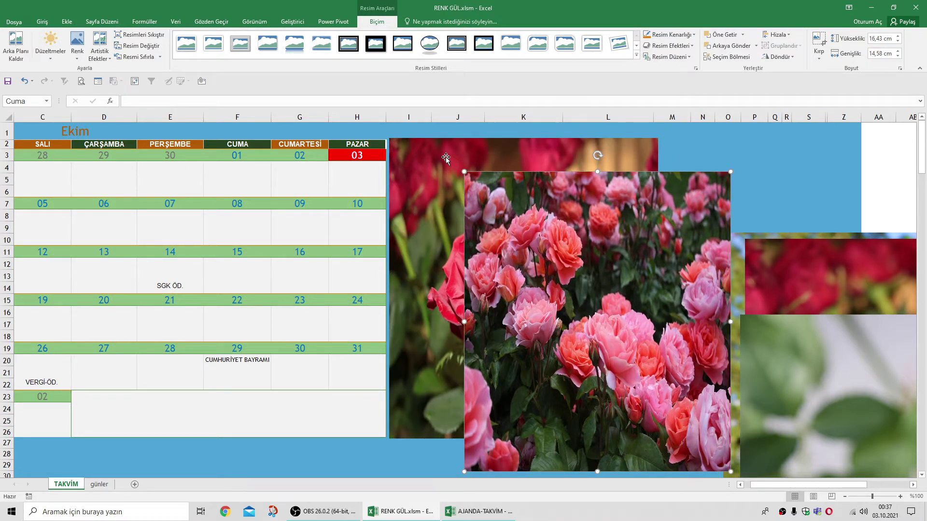
left_click_drag(446, 159, 500, 164)
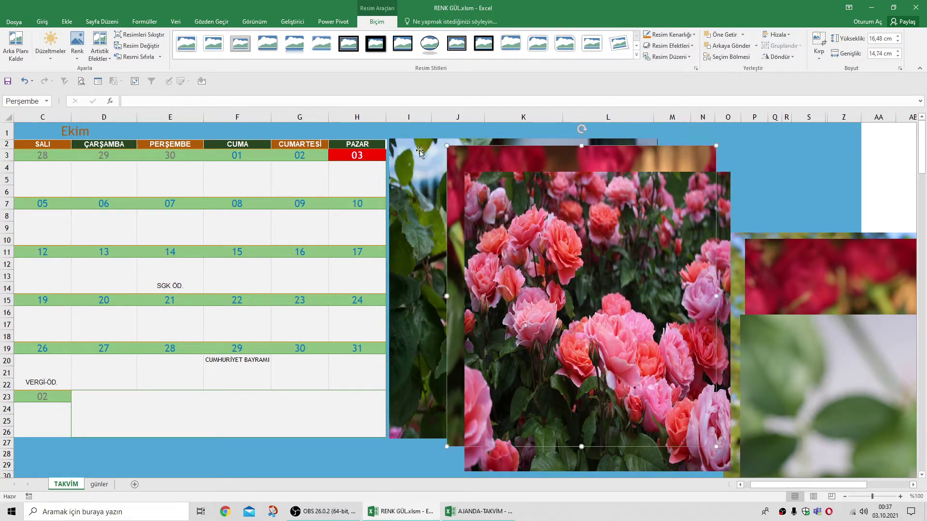
left_click_drag(419, 150, 419, 163)
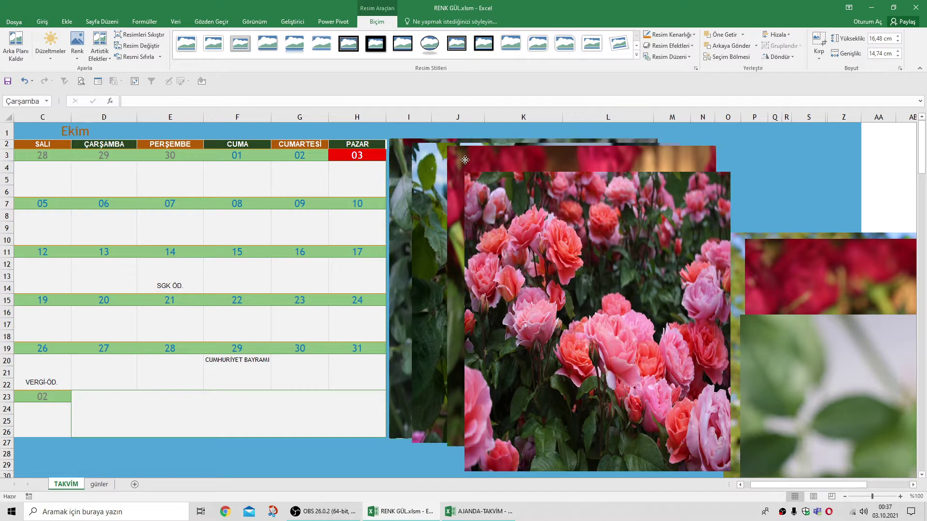
left_click(419, 164)
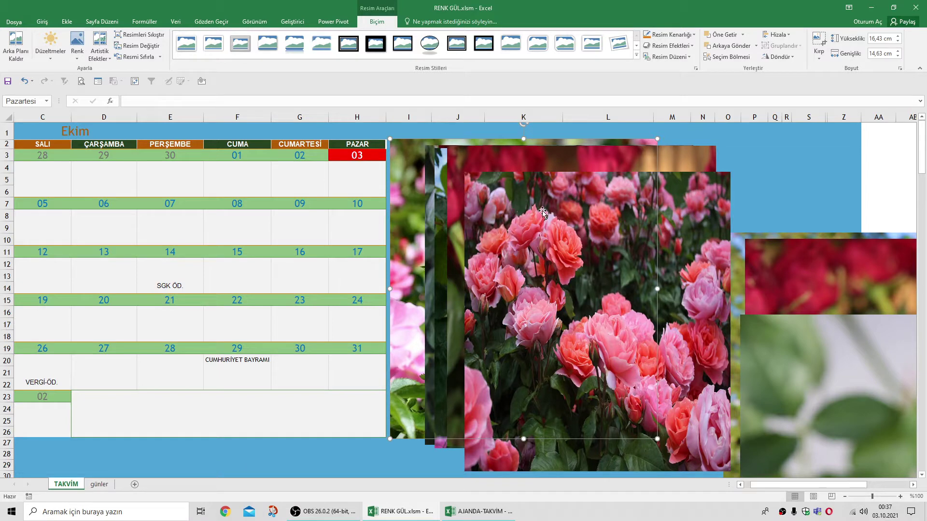
Step: Realign the Salı, Perşembe and Cuma photos and the blurred rose beside the calendar
left_click_drag(428, 169, 392, 161)
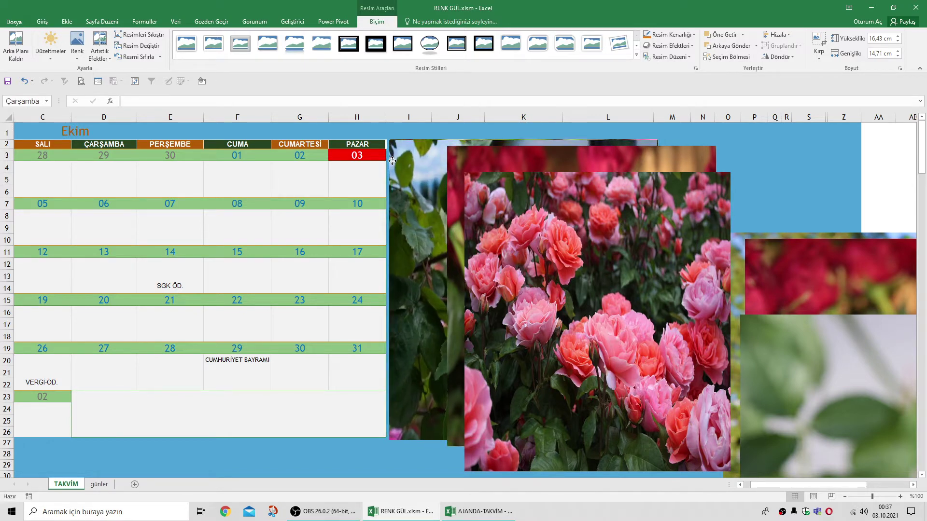
left_click_drag(460, 157, 404, 151)
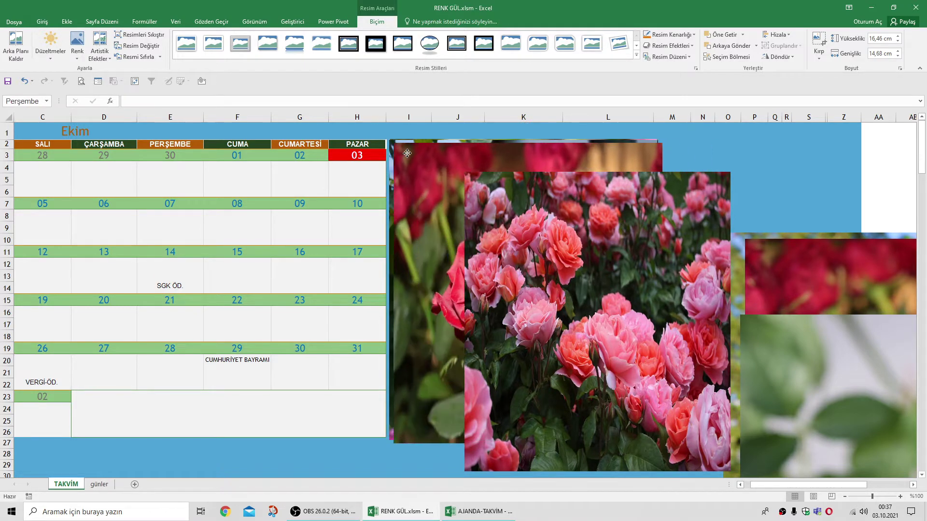
left_click_drag(530, 201, 454, 169)
left_click_drag(834, 347, 701, 183)
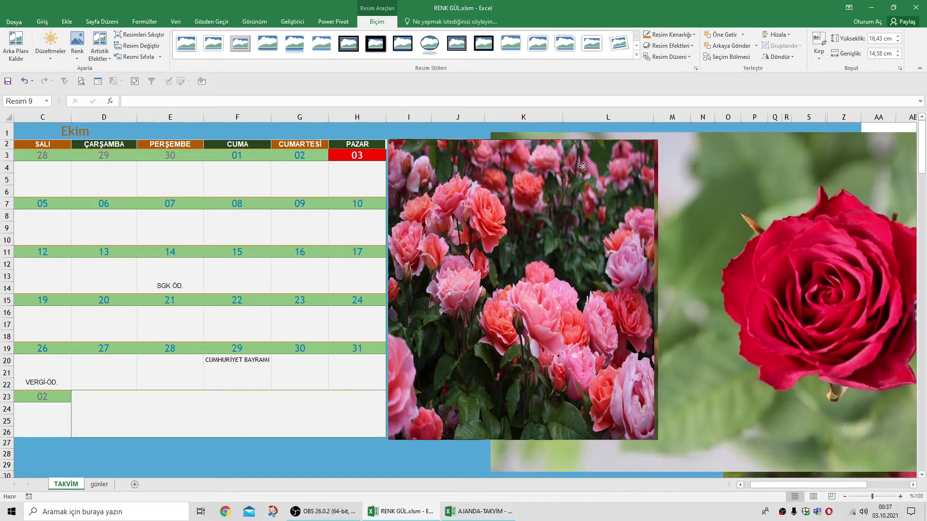
Step: Move the single red rose Resim 9 over the pink roses and resize it to 16,46 × 14,76 cm
left_click_drag(768, 194, 616, 188)
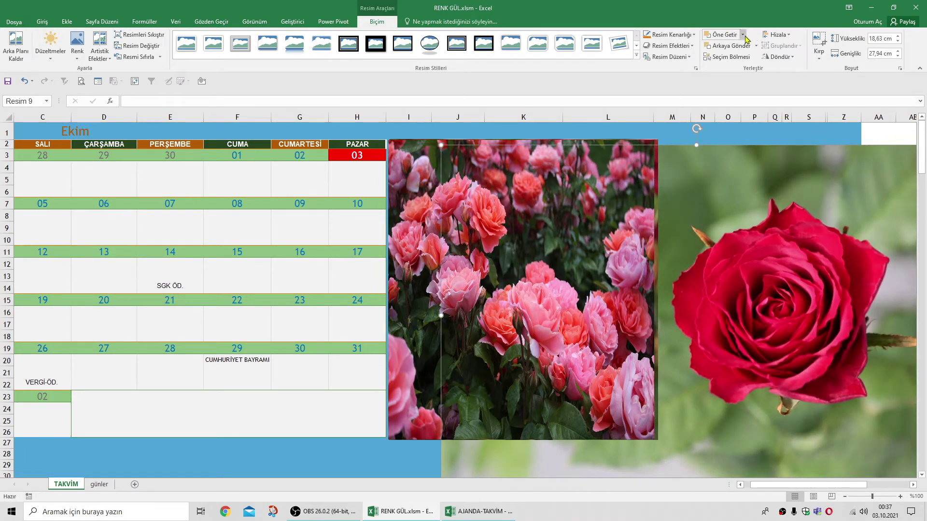
left_click_drag(778, 213, 725, 208)
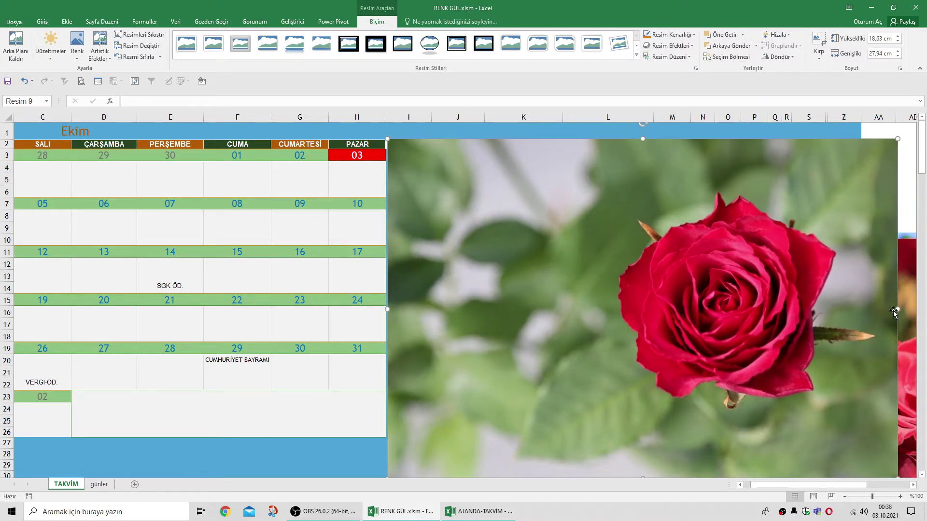
left_click_drag(898, 311, 657, 301)
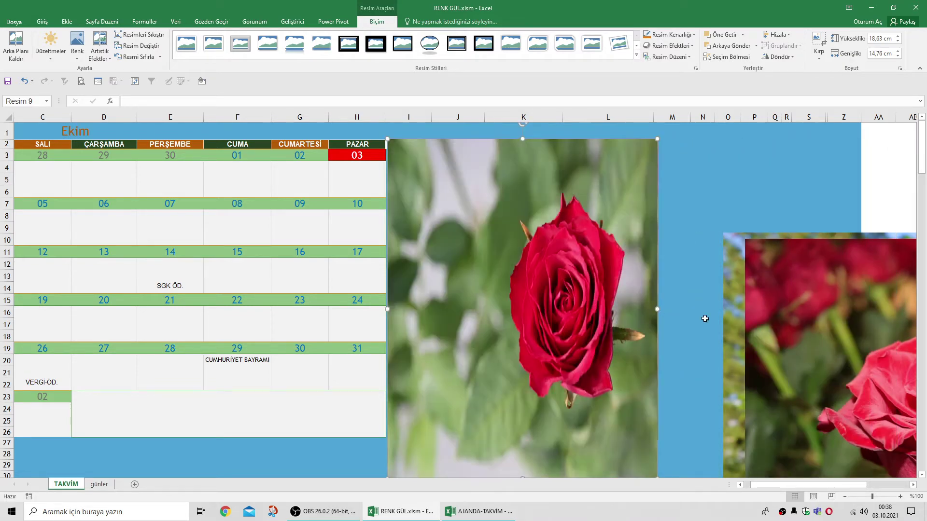
scroll(593, 350, "down", 3)
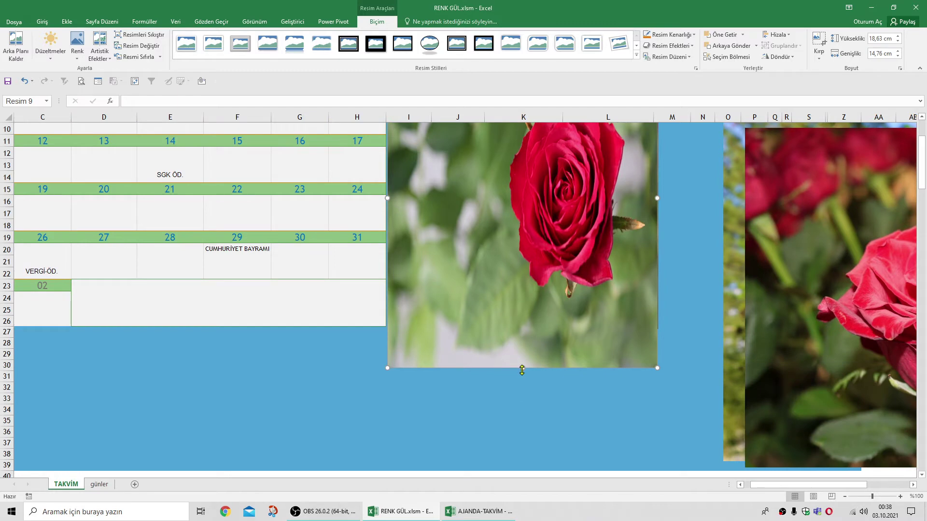
left_click_drag(522, 368, 522, 328)
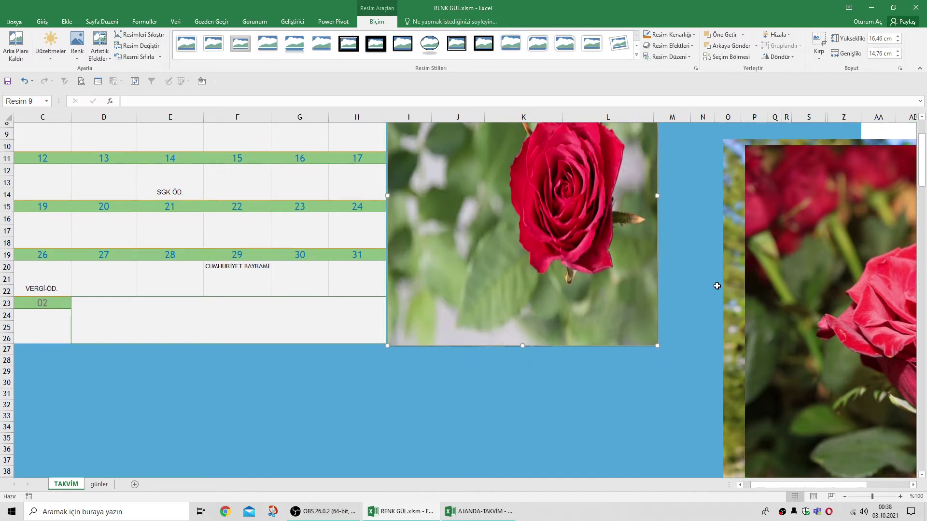
scroll(716, 285, "up", 3)
left_click(879, 364)
scroll(879, 364, "right", 1)
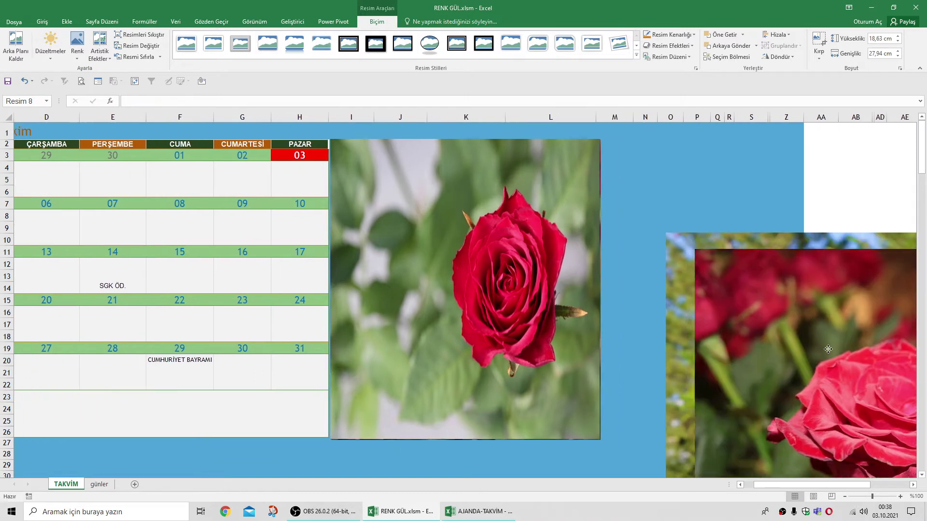
scroll(816, 360, "right", 2)
Step: Bring the rose-bush photo Resim 3 to the front and place it beside the calendar
left_click_drag(805, 351, 866, 479)
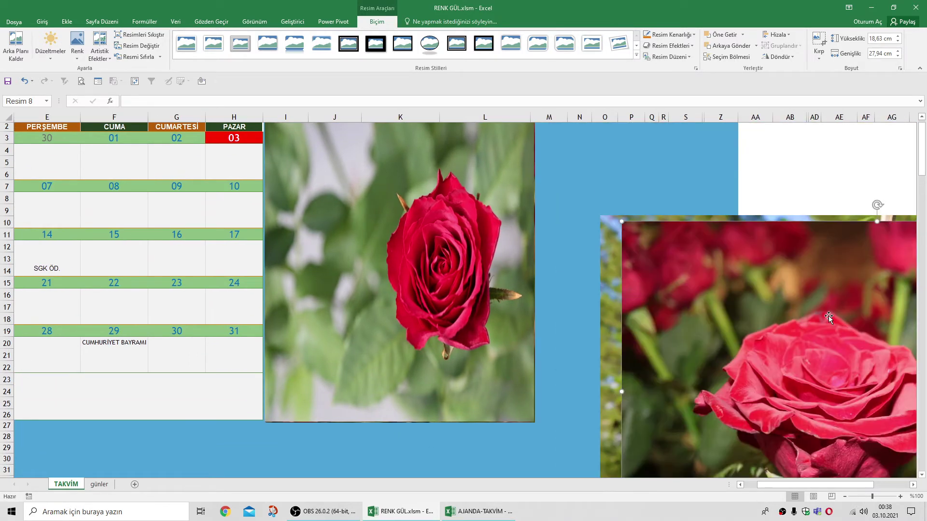
mouse_move(761, 269)
left_mouse_down()
mouse_move(690, 196)
mouse_move(585, 174)
left_mouse_up()
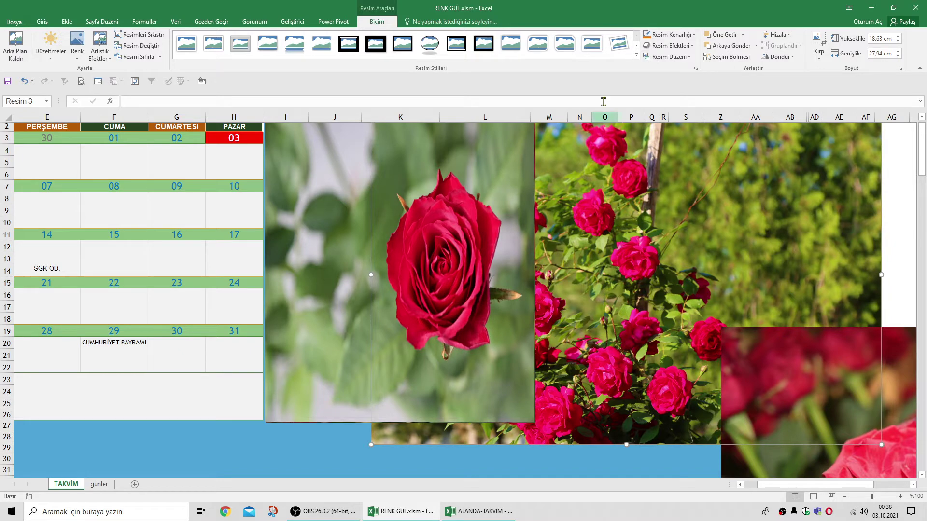
left_click(743, 35)
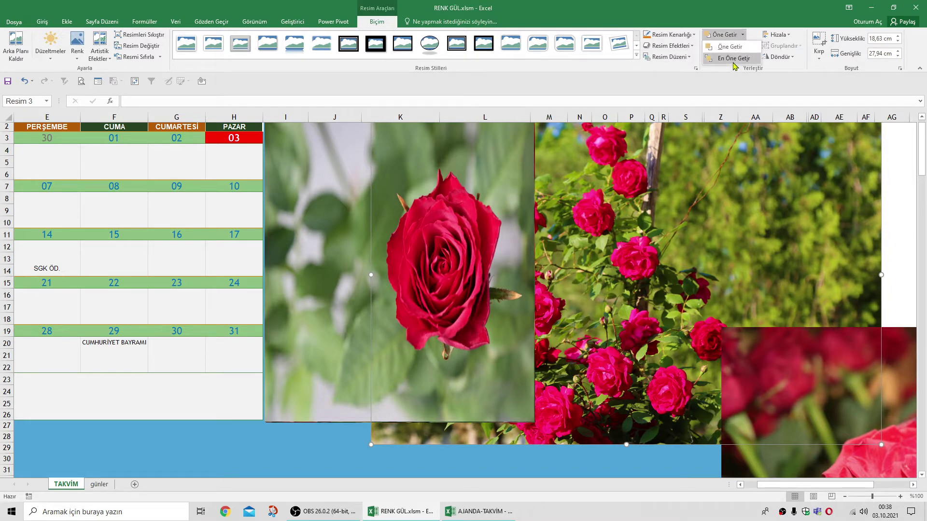
left_click(734, 64)
mouse_move(622, 185)
left_mouse_down()
mouse_move(443, 271)
mouse_move(370, 256)
left_mouse_up()
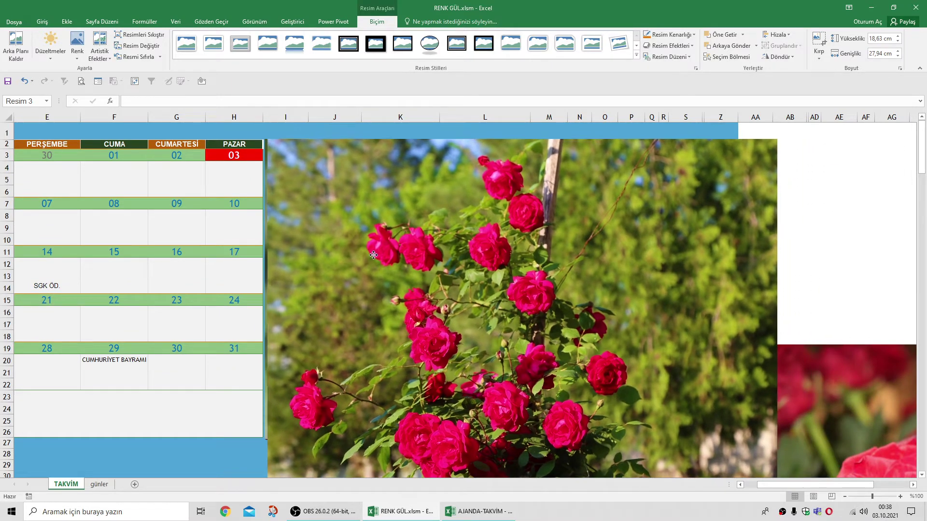
left_click_drag(369, 256, 371, 255)
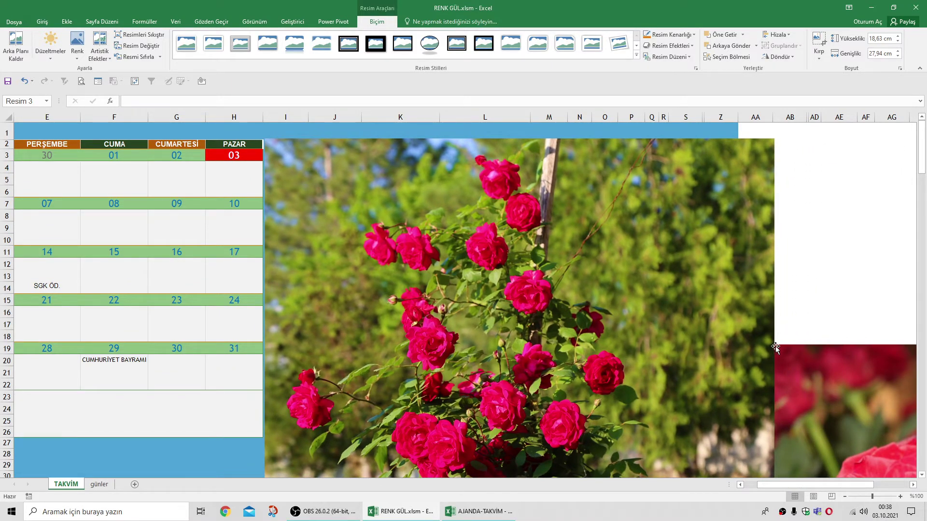
left_click_drag(775, 348, 774, 347)
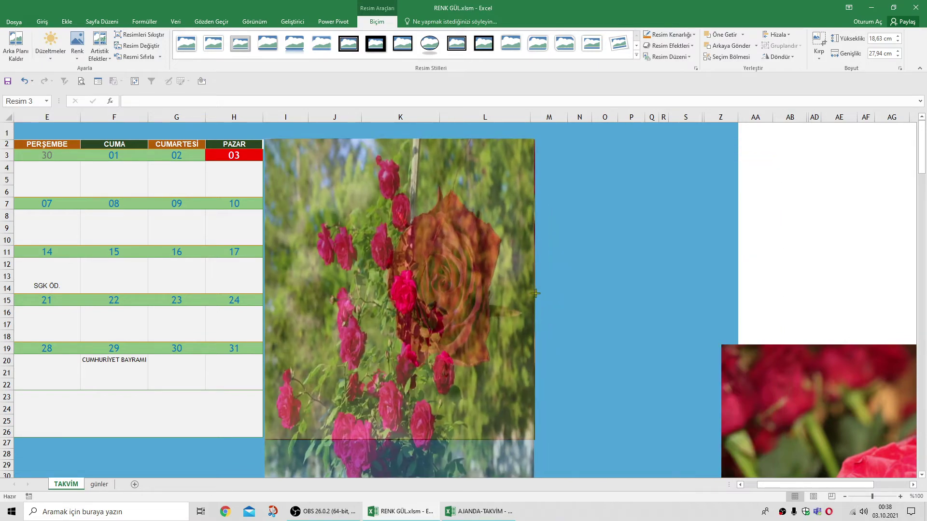
Step: Narrow the rose-bush photo to 14,84 cm and shorten it to end near row 27
left_click_drag(535, 293, 536, 293)
scroll(523, 308, "down", 2)
scroll(523, 308, "down", 1)
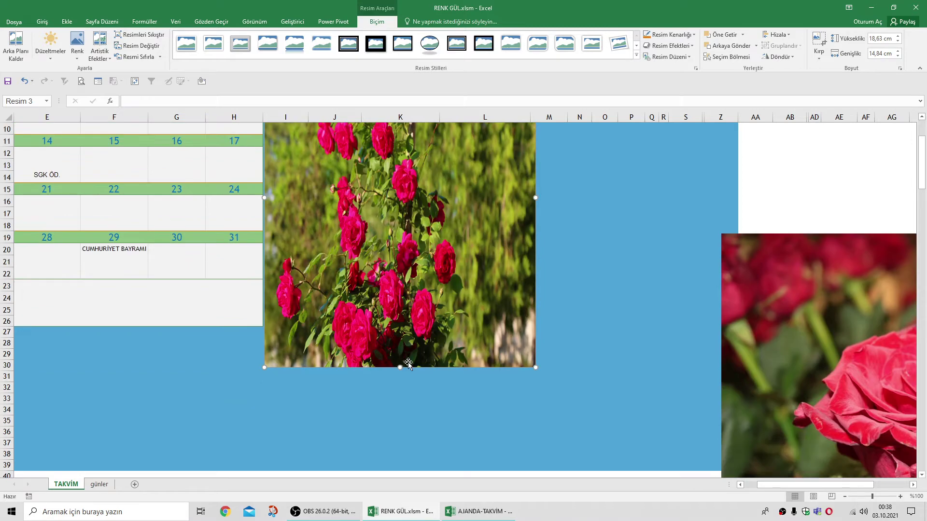
left_click_drag(401, 363, 404, 330)
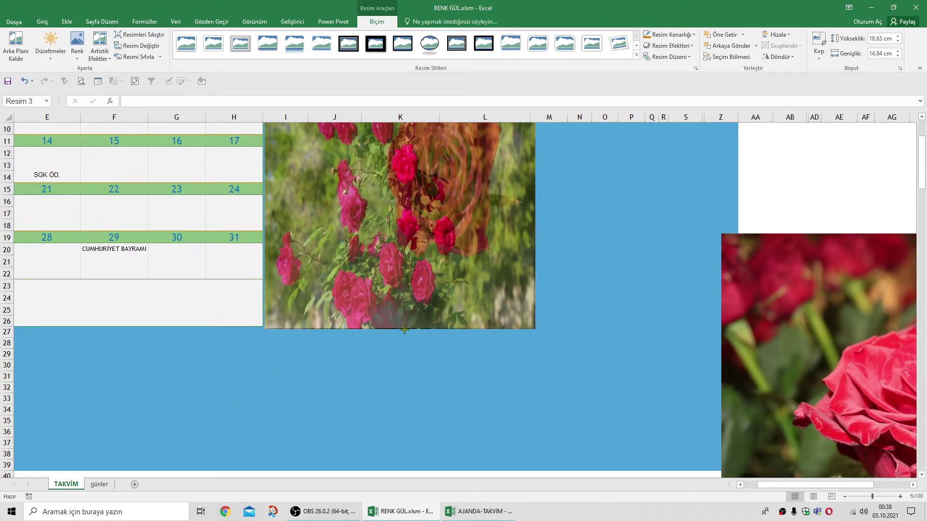
left_click(404, 354)
Step: Cut the blurry red rose close-up from the TAKVİM sheet and return to the top
right_click(797, 274)
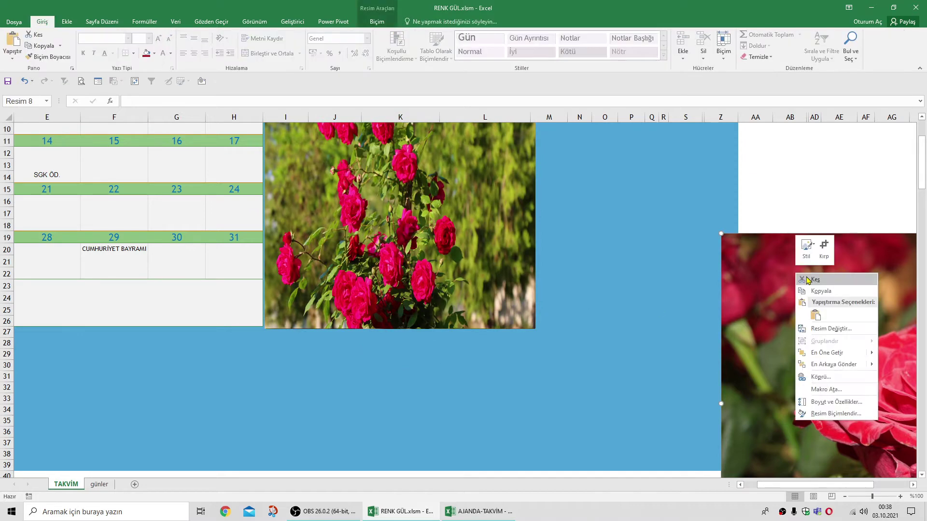
left_click(813, 281)
left_click(685, 309)
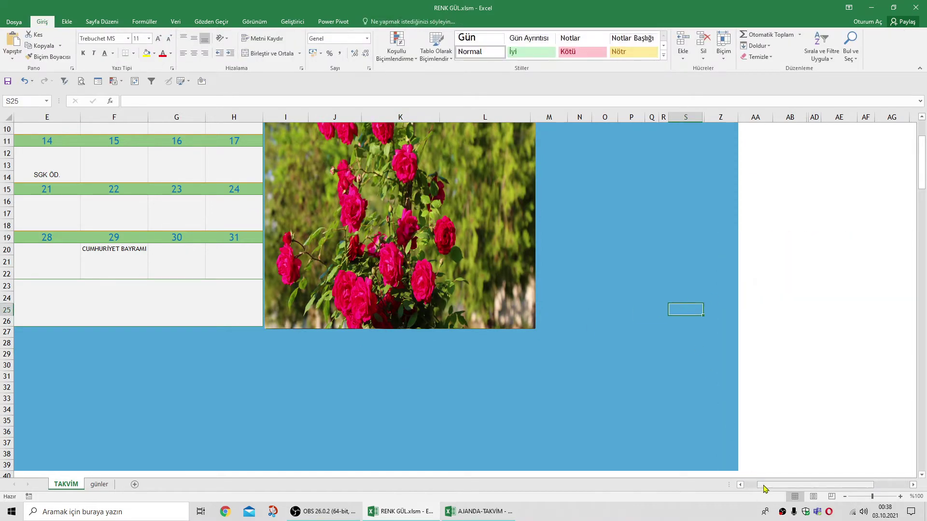
left_click_drag(765, 485, 727, 488)
scroll(544, 445, "up", 3)
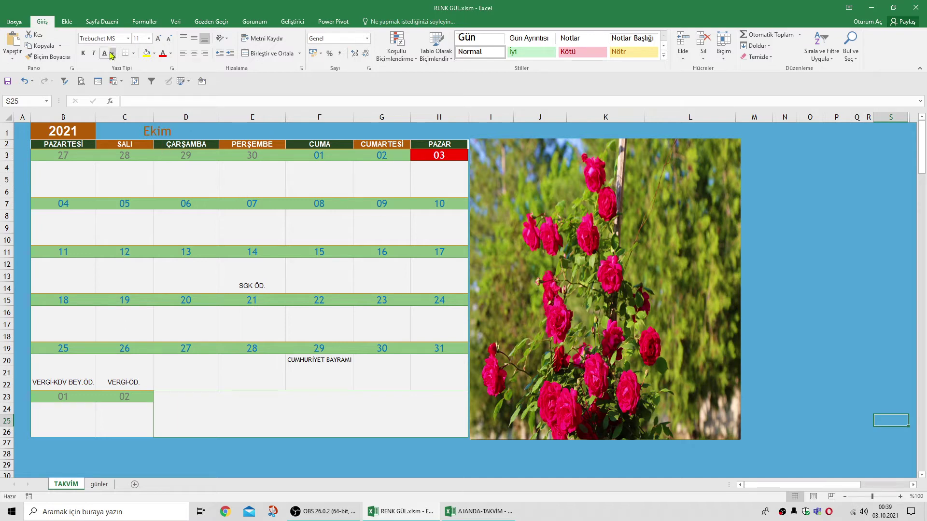
Step: Start recording a new macro under a typed name from the Developer tab
left_click(298, 23)
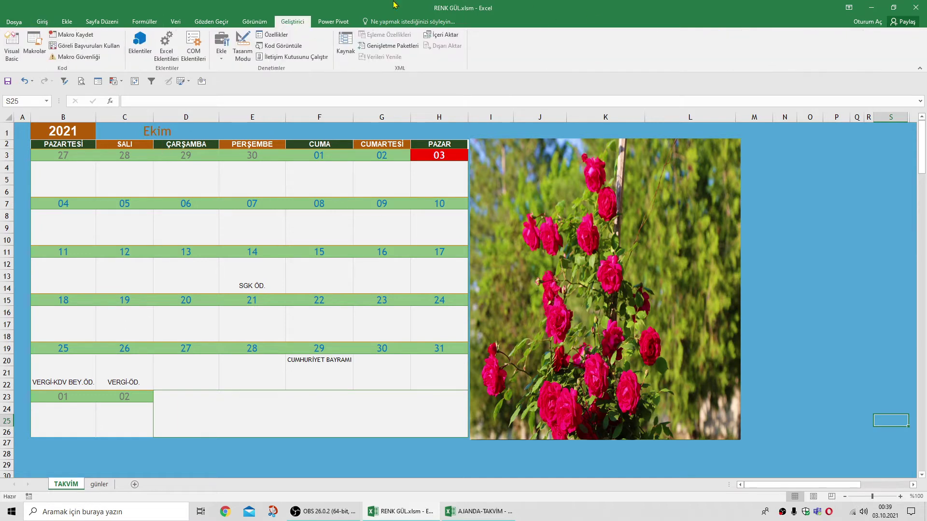
left_click(84, 39)
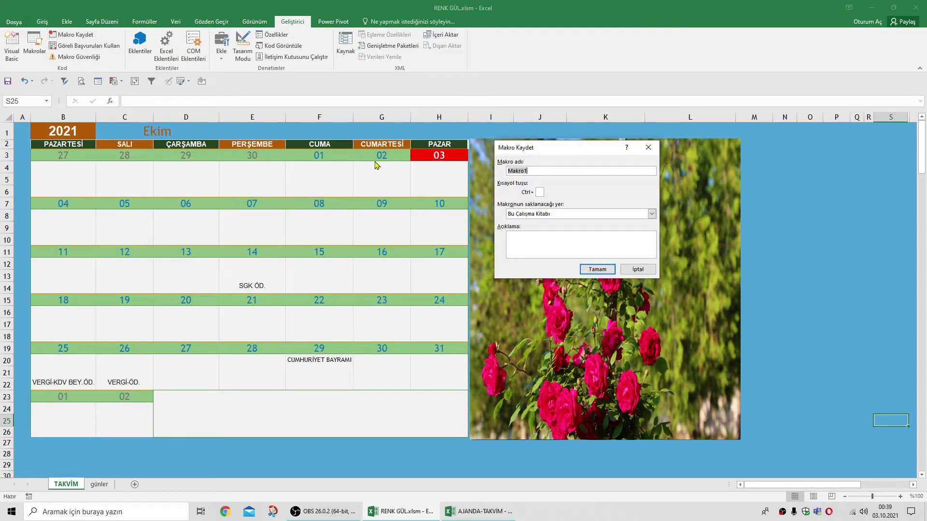
type("Pazartesi")
left_click(599, 270)
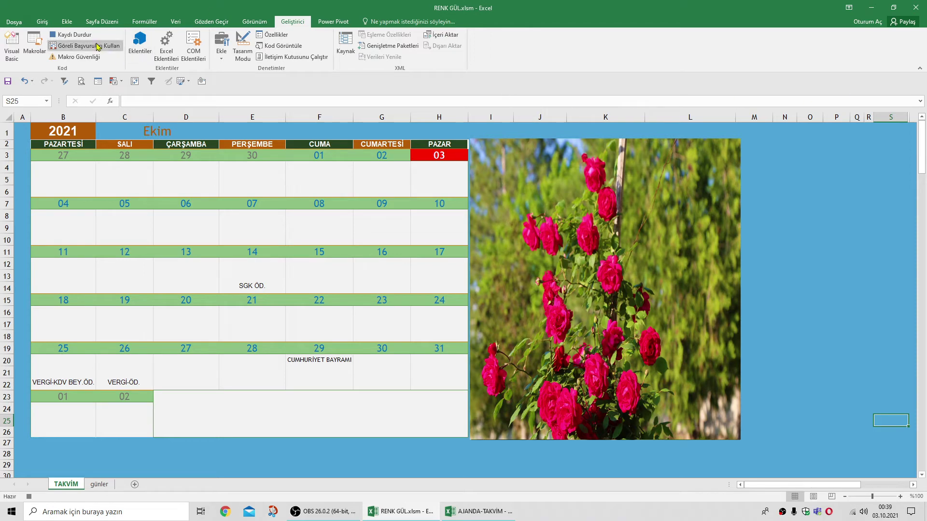
Step: Apply the Mavi theme colour palette to the workbook
left_click(105, 22)
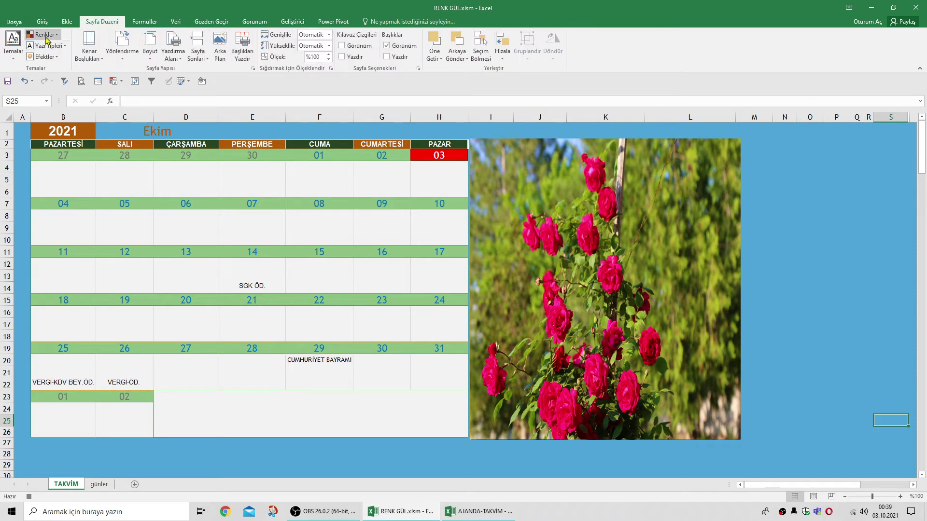
left_click(48, 34)
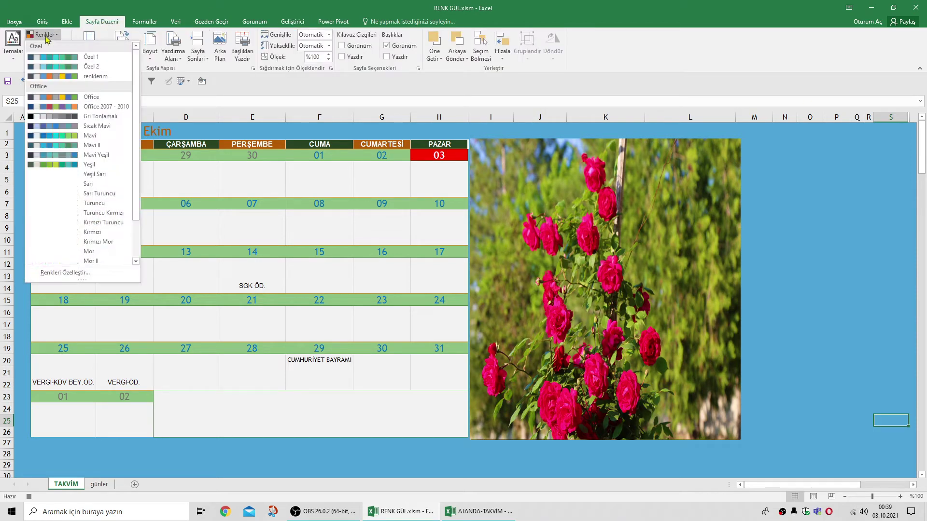
left_click(75, 137)
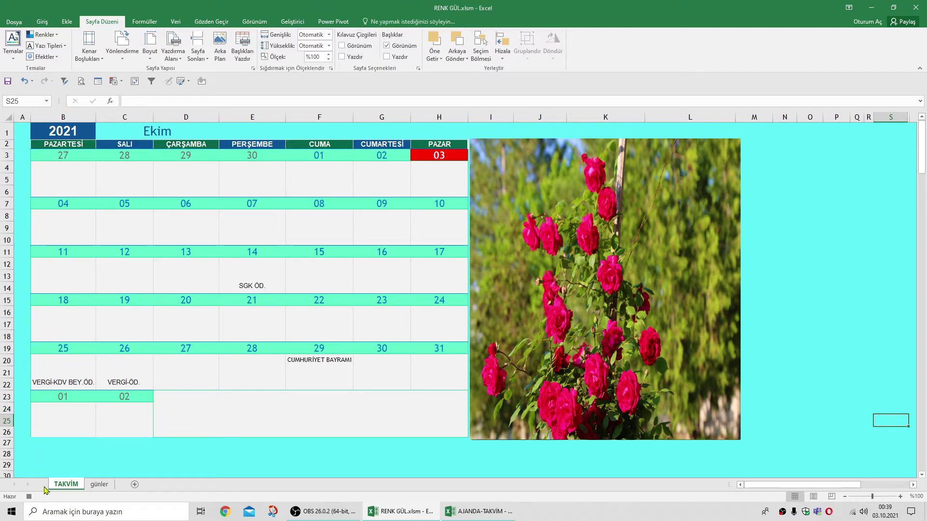
Step: Stop the first macro and begin recording a second, named macro
left_click(293, 23)
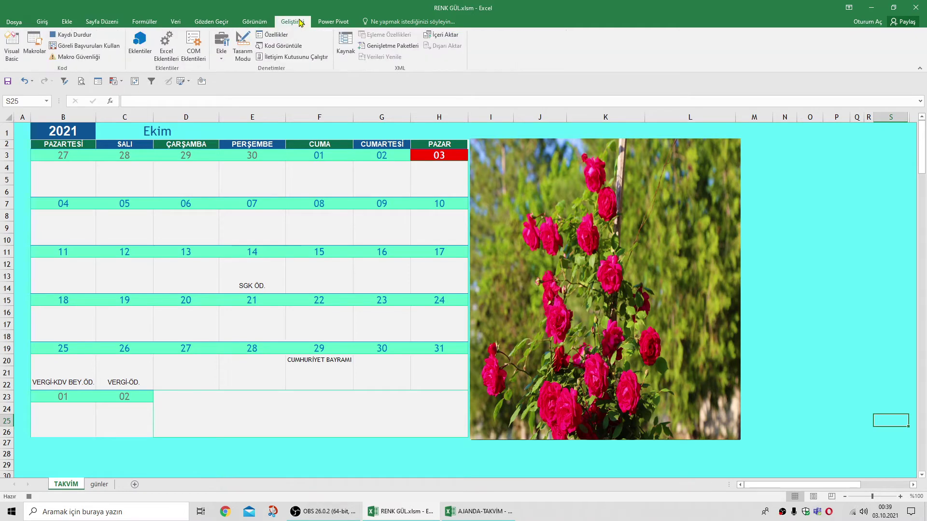
left_click(72, 35)
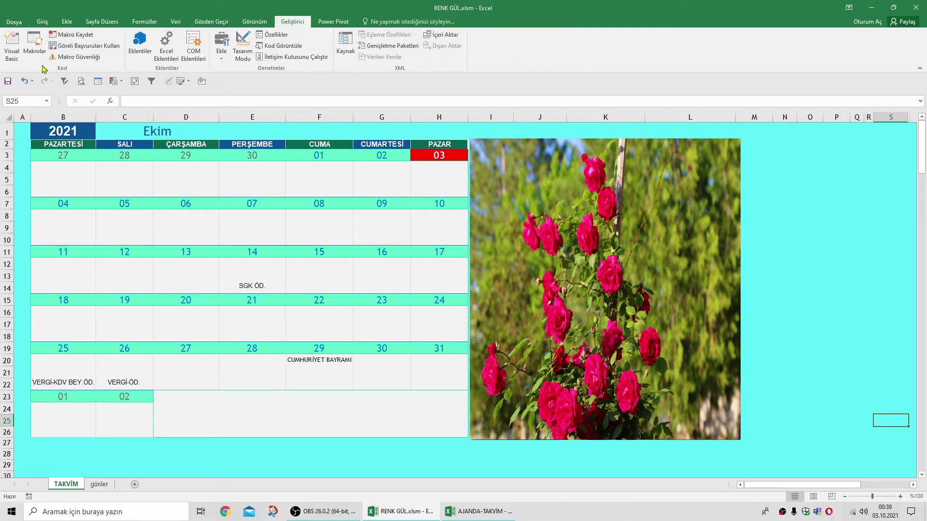
left_click(72, 34)
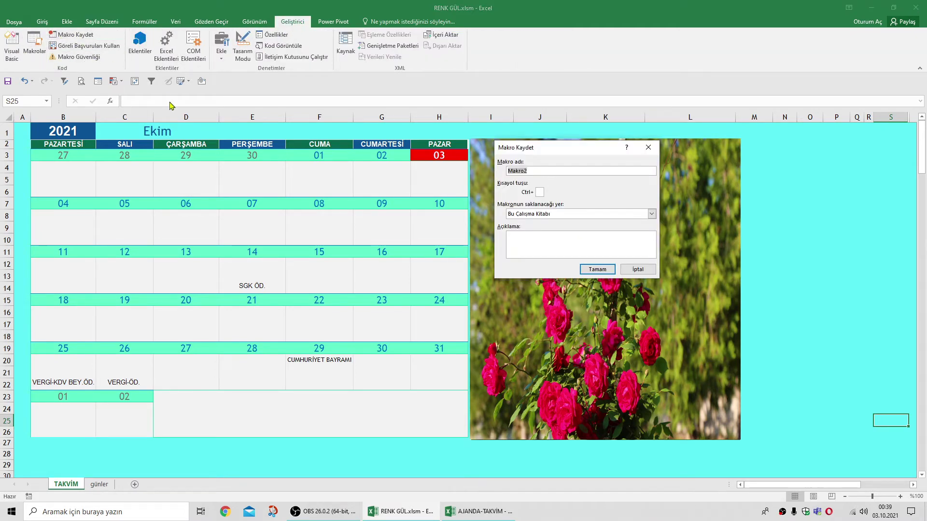
type("Sali")
left_click(604, 272)
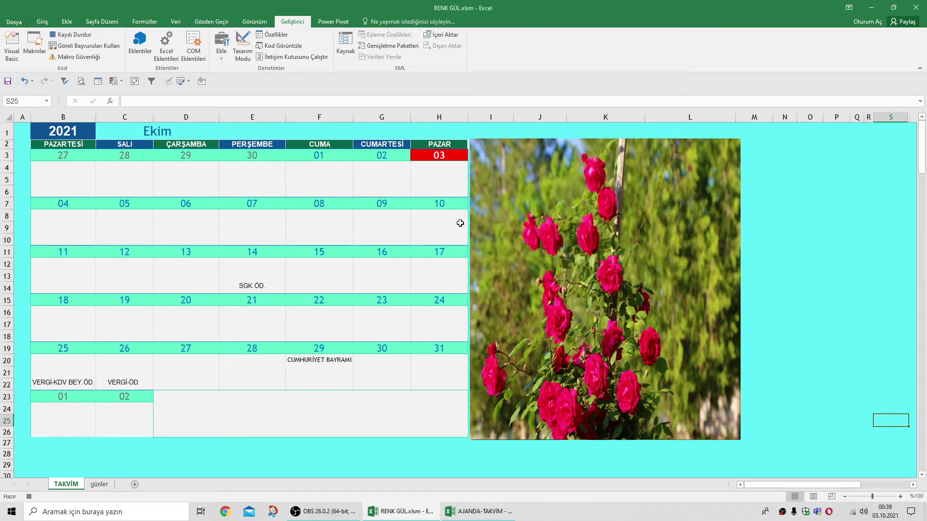
Step: Apply Mavi II, then a green theme palette, and stop the second macro recording
left_click(102, 22)
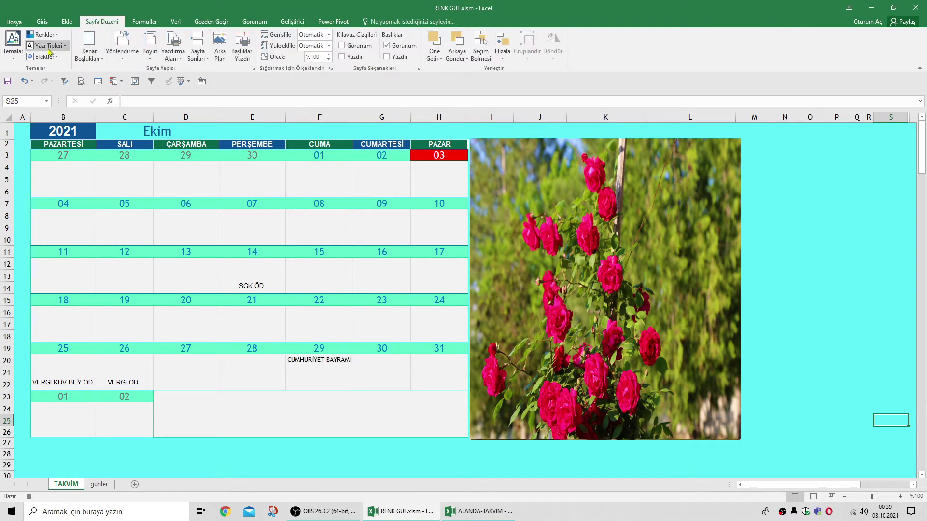
left_click(43, 35)
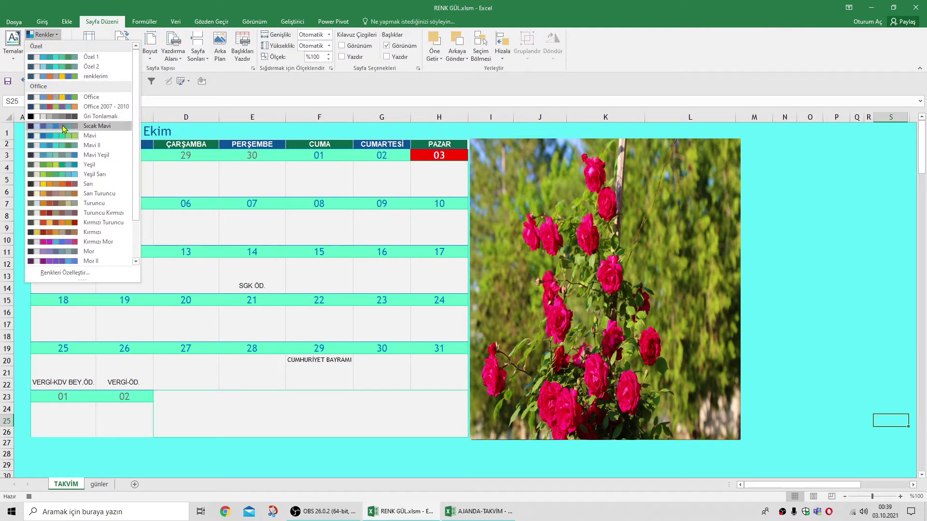
left_click(68, 145)
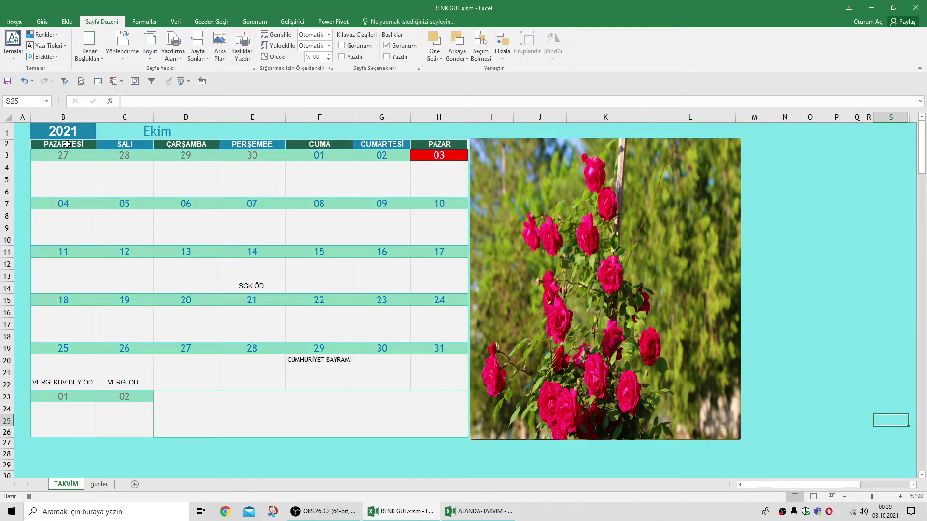
left_click(59, 39)
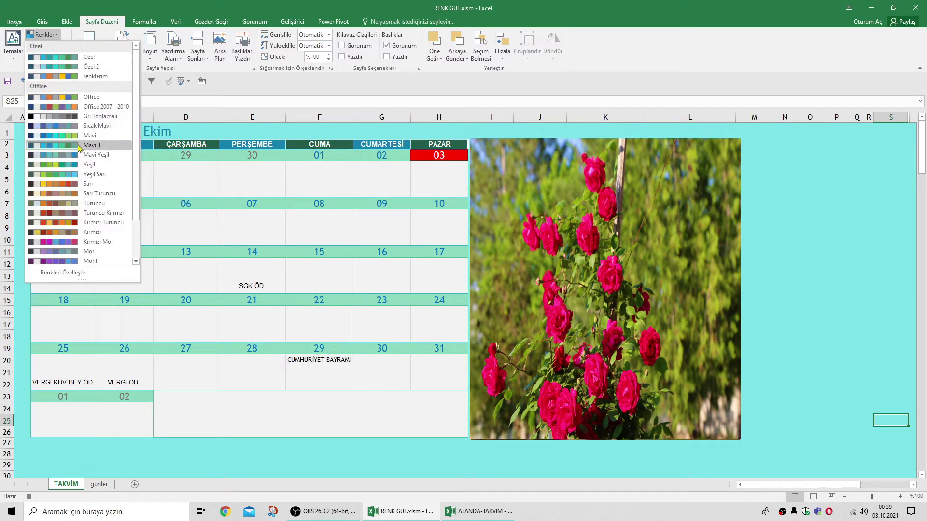
left_click(74, 162)
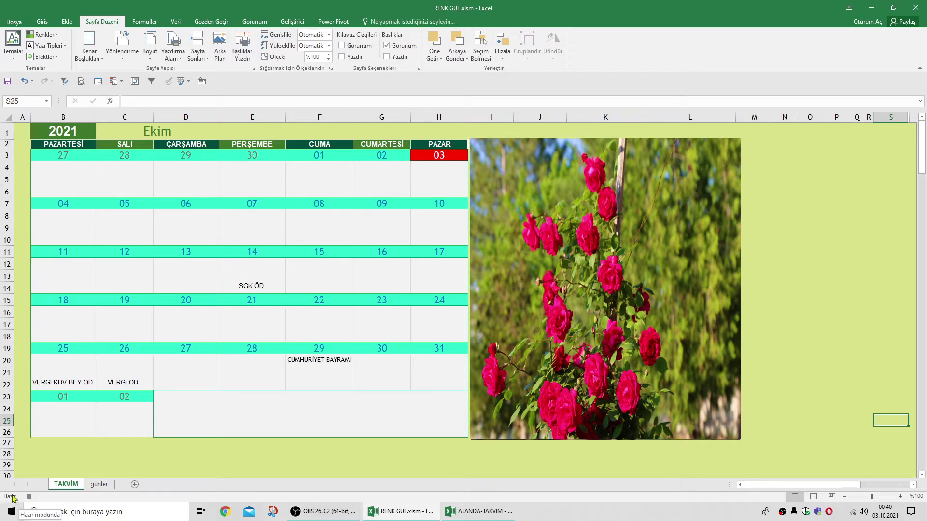
left_click(29, 497)
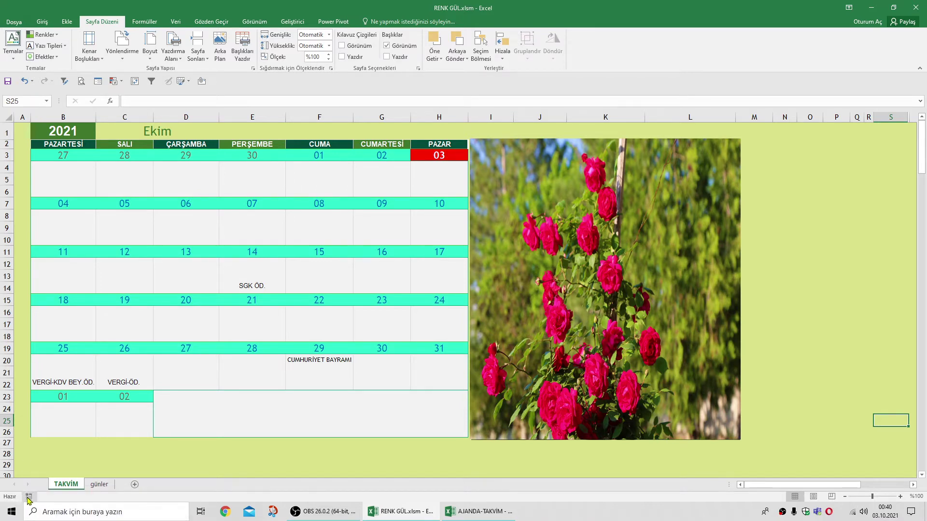
Step: Start recording a new macro named Carsamba
left_click(293, 21)
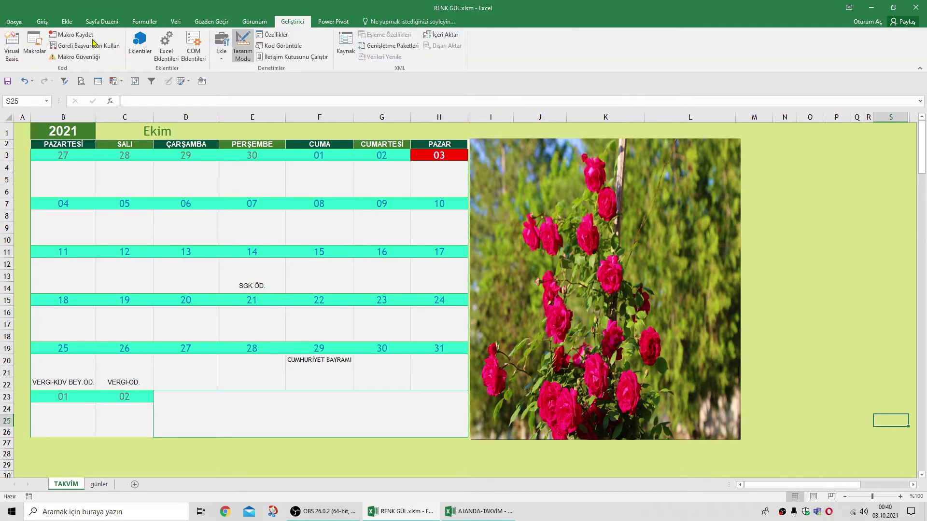
left_click(75, 34)
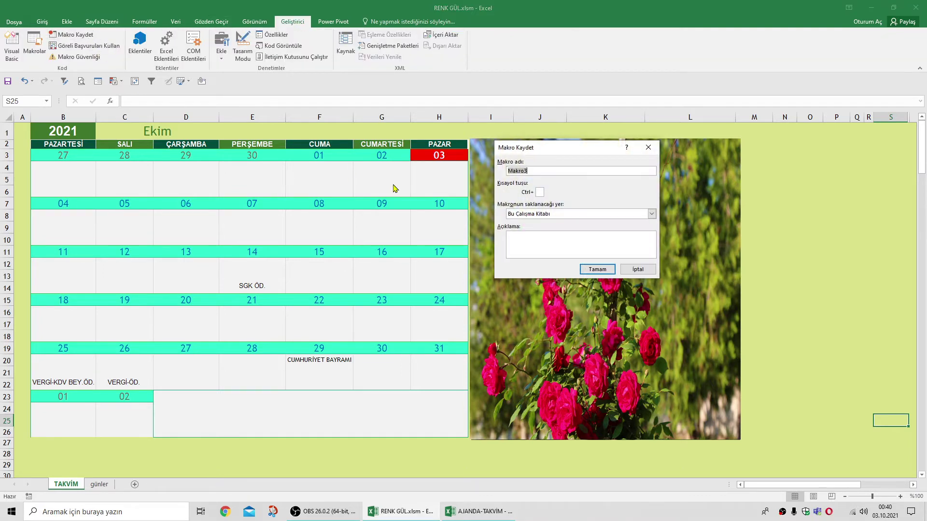
type("Carşamba")
left_click(597, 270)
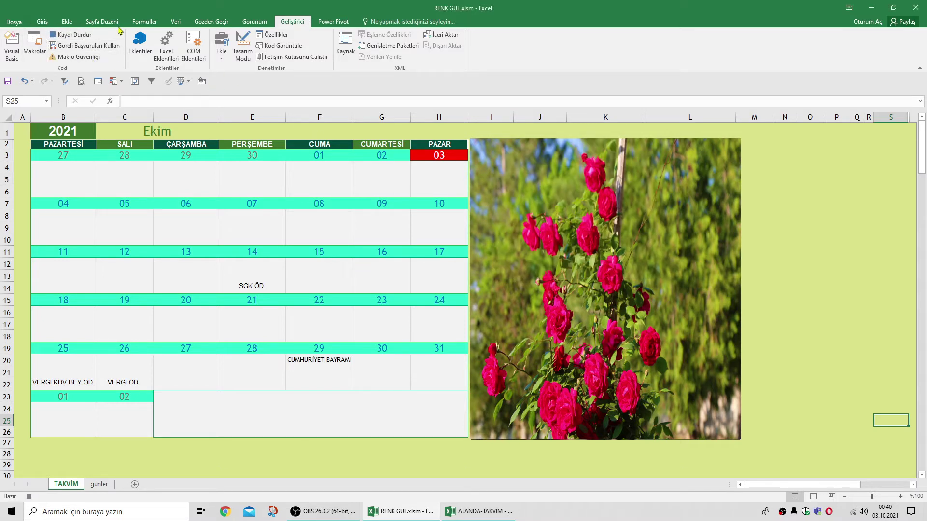
Step: Apply a brown-and-tan colour theme, stop recording, and begin another macro recording
left_click(102, 21)
left_click(48, 38)
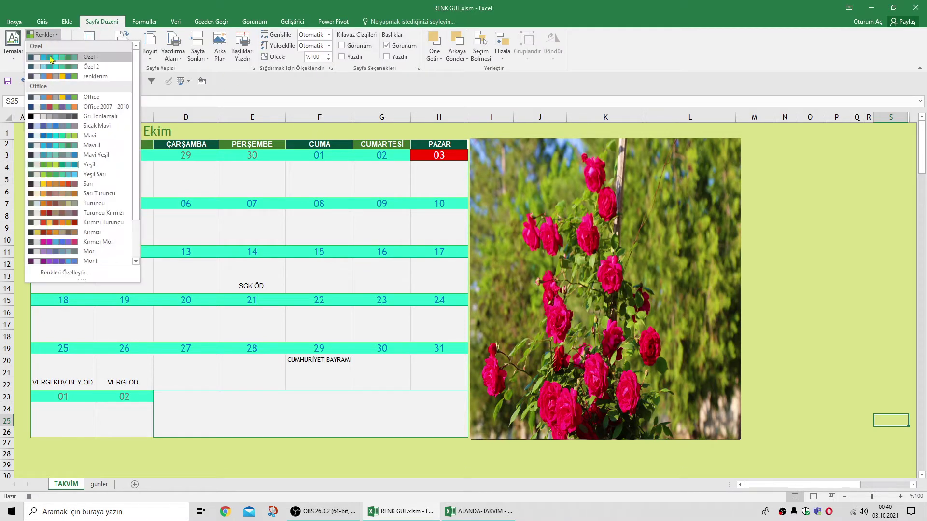
left_click(88, 195)
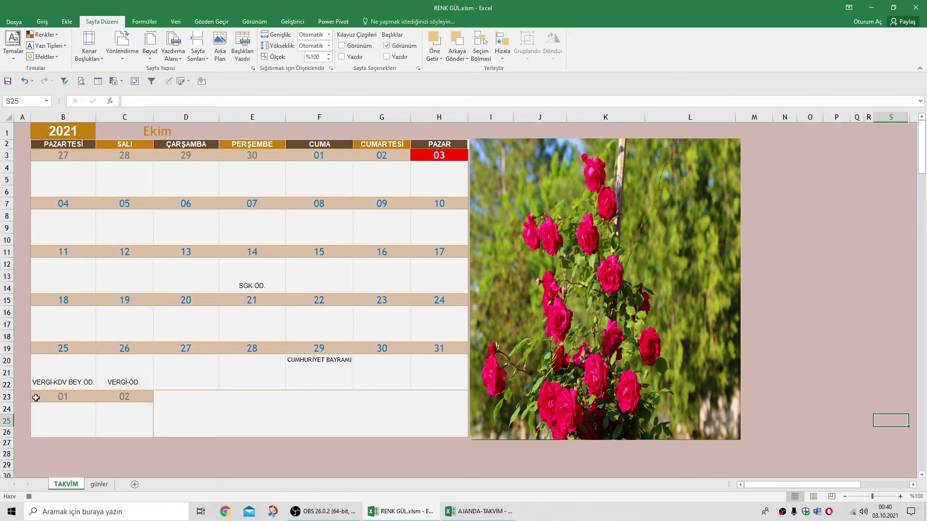
left_click(29, 496)
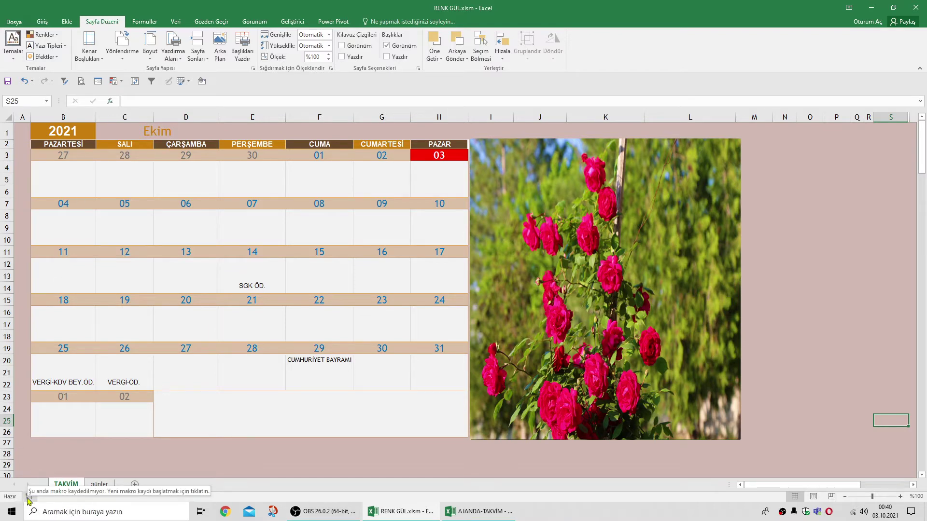
left_click(29, 497)
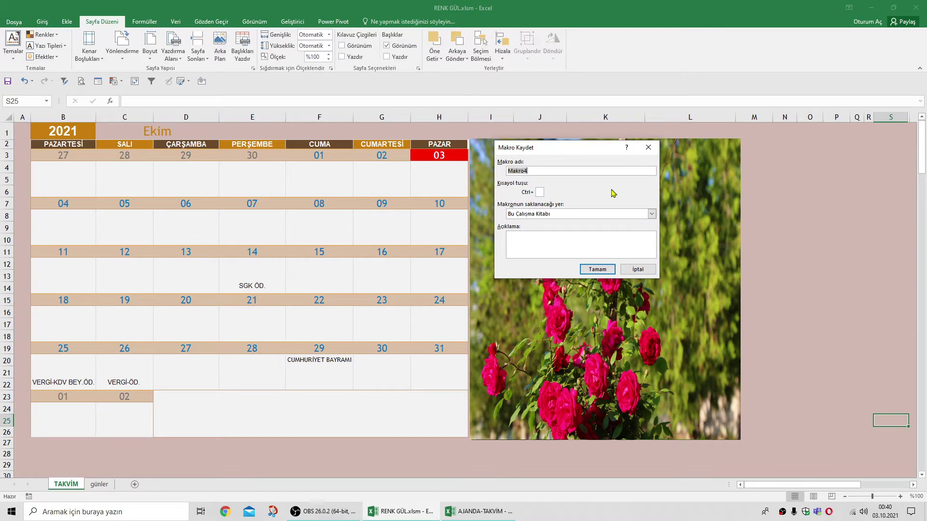
Step: Record macro Persembe applying the Sarı colour theme, then a dark red theme
type("Perşembe")
left_click(601, 270)
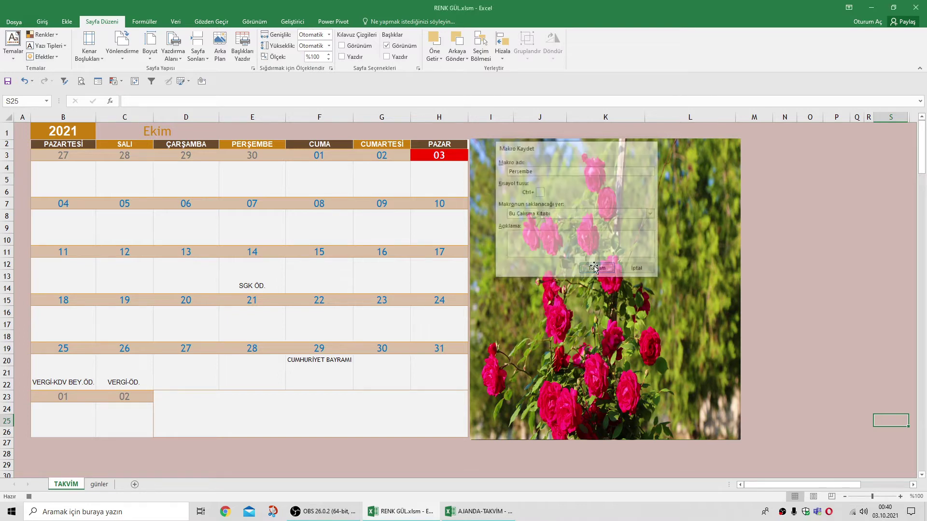
left_click(46, 35)
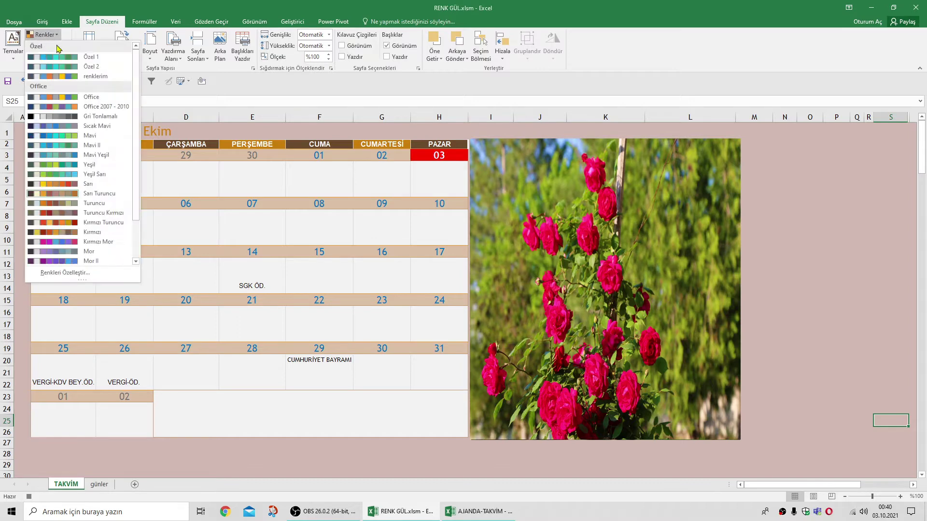
left_click(70, 186)
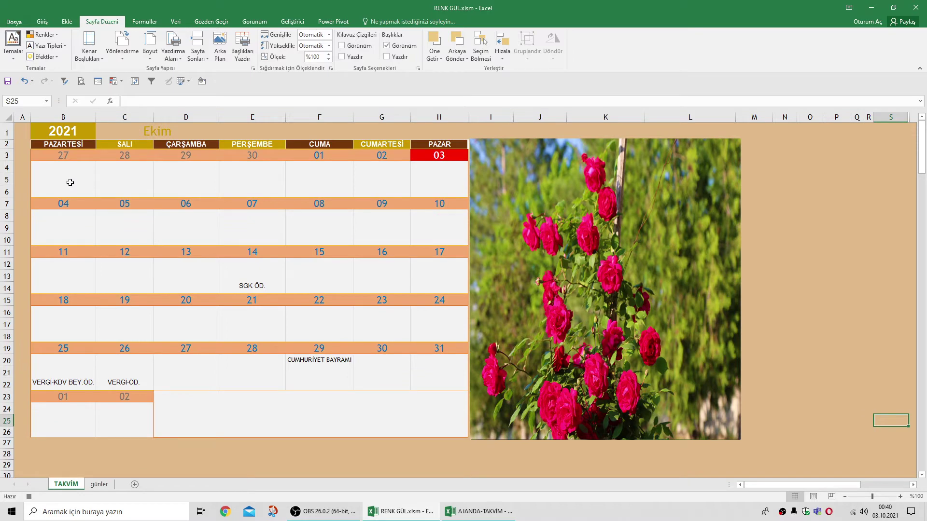
left_click(53, 37)
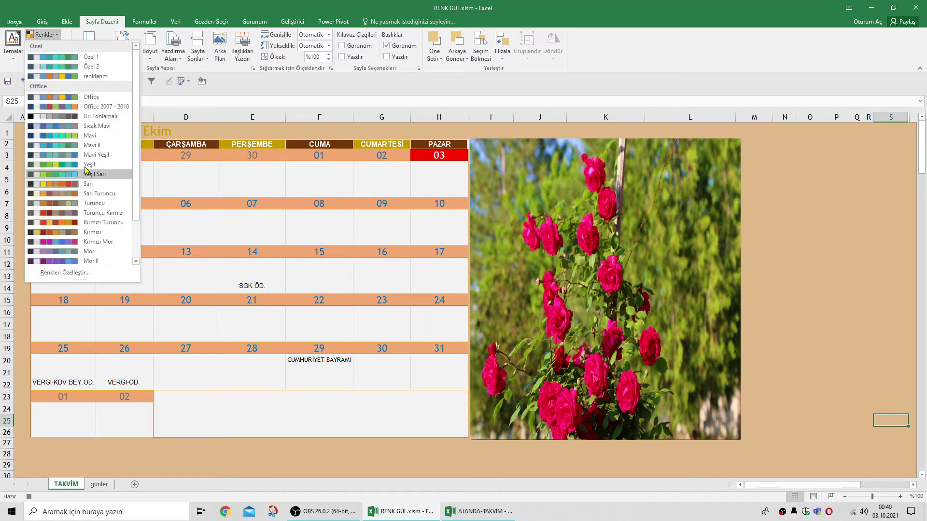
left_click(93, 233)
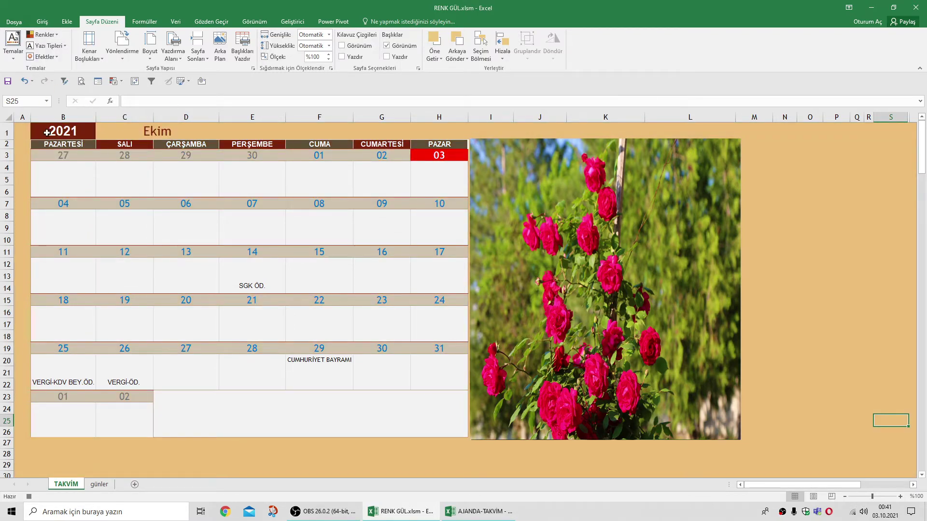
Step: Start recording macro Cuma and apply the Sarı Turuncu colour theme
left_click(29, 498)
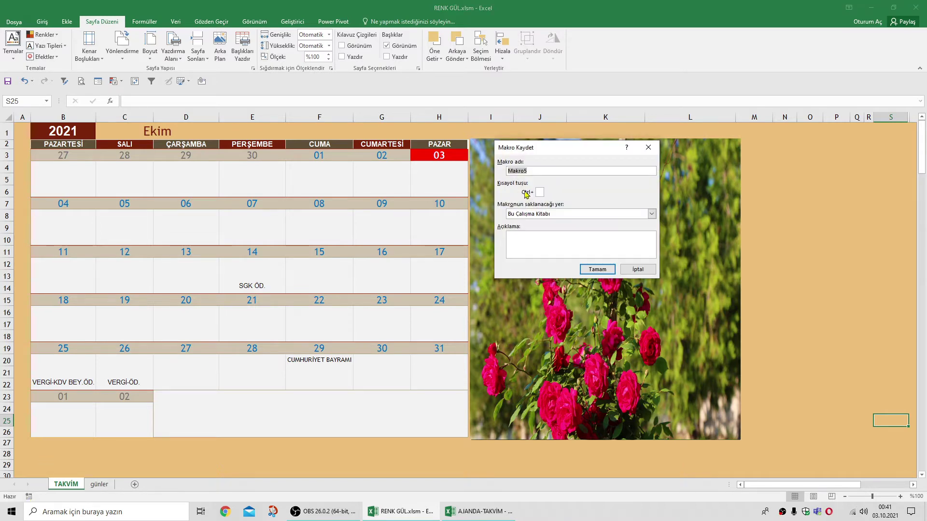
type("Cuma")
left_click(597, 270)
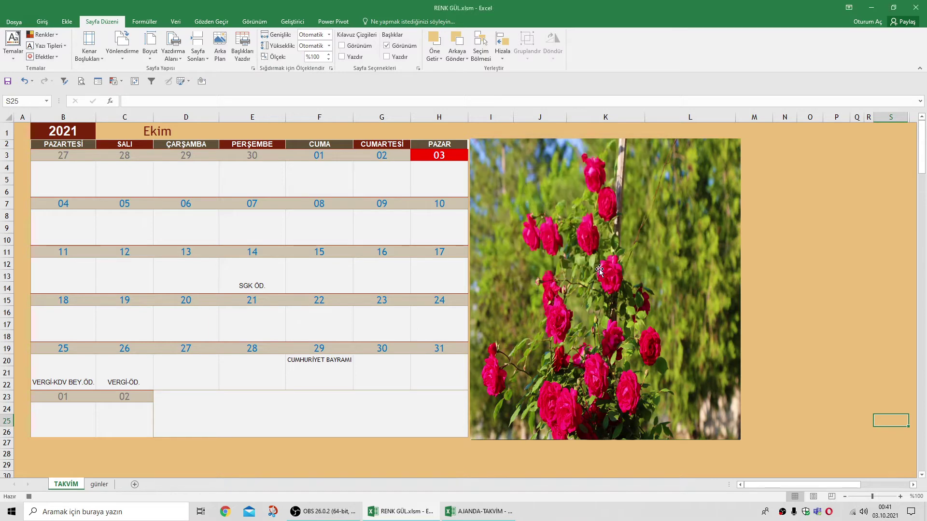
left_click(43, 35)
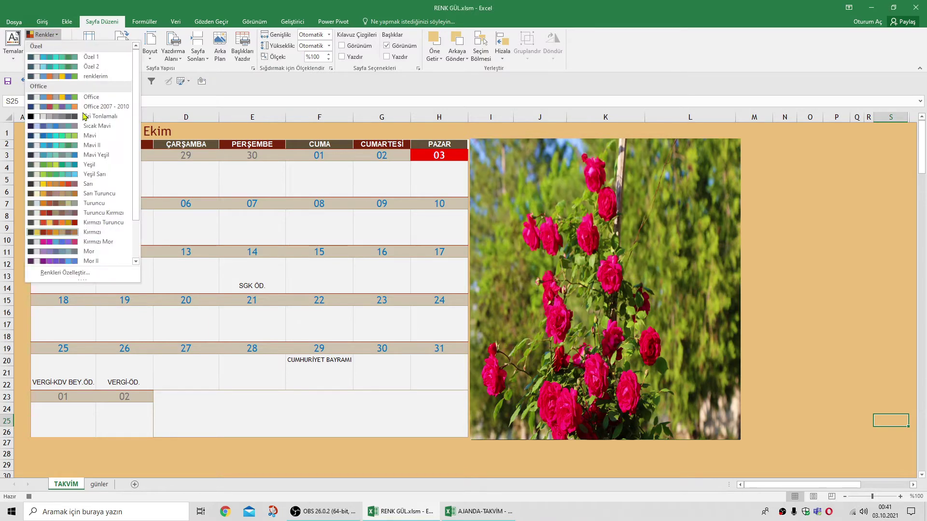
left_click(92, 194)
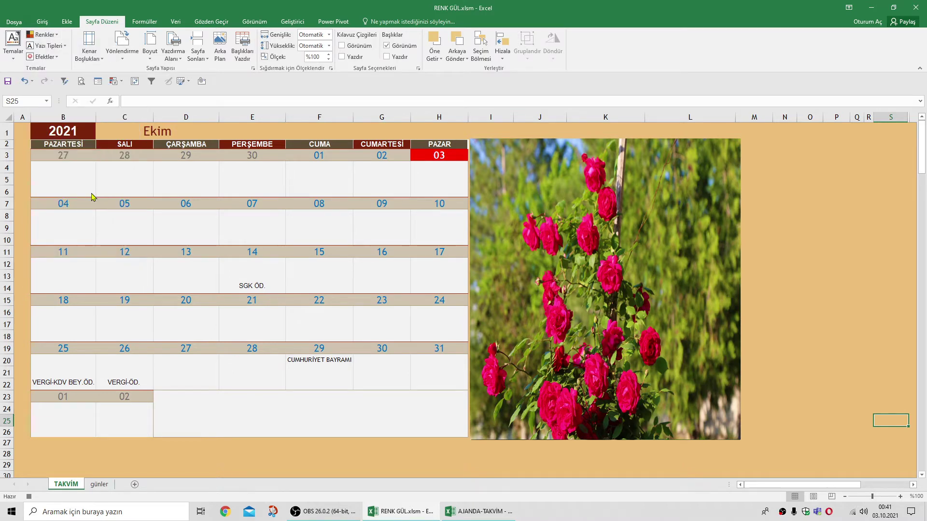
Step: Switch to the Hava Akımı colour theme, stop recording, and begin another macro
left_click(66, 47)
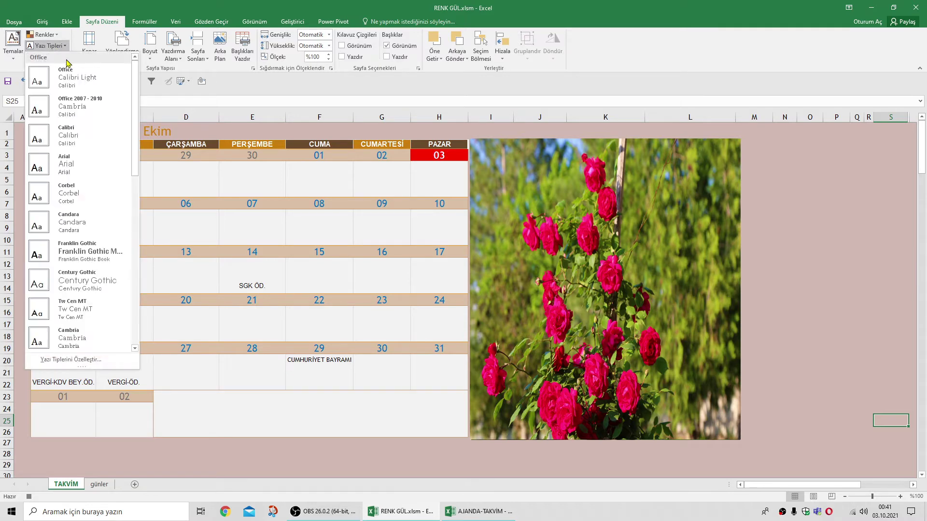
left_click(50, 36)
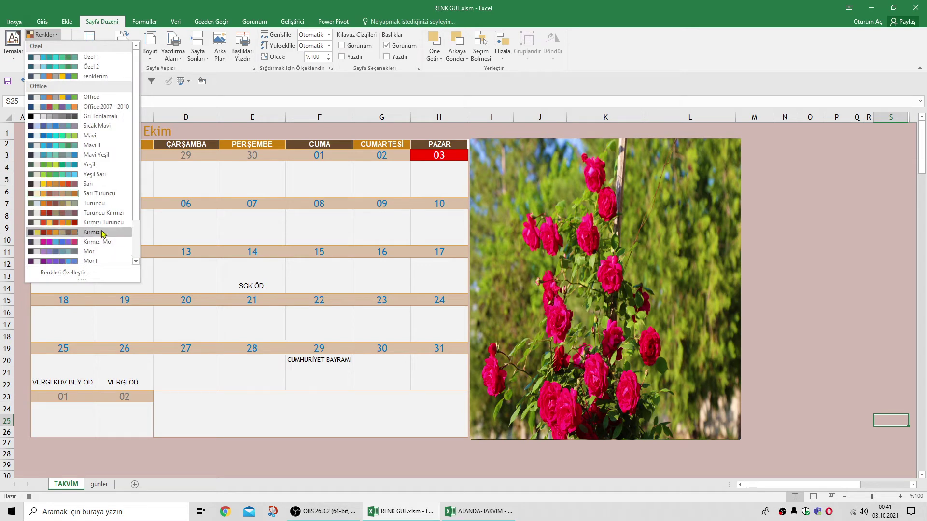
scroll(130, 232, "down", 2)
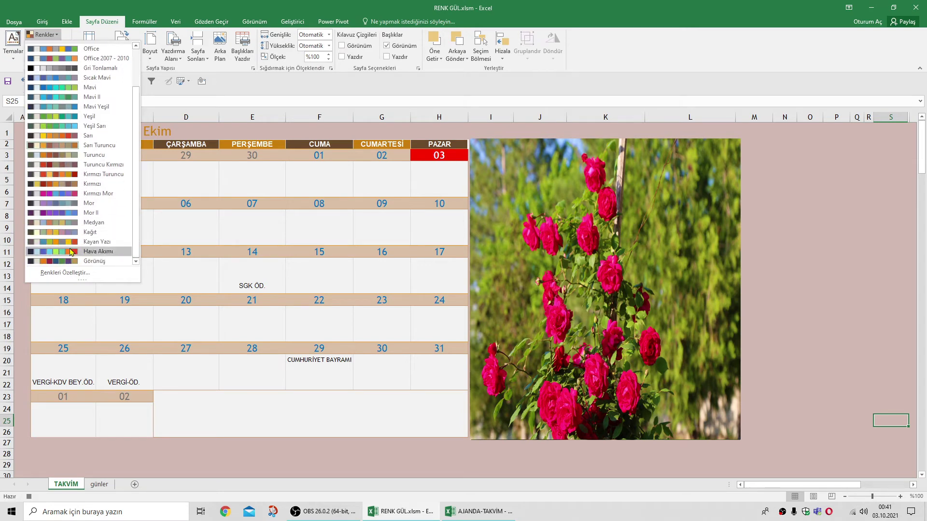
left_click(70, 252)
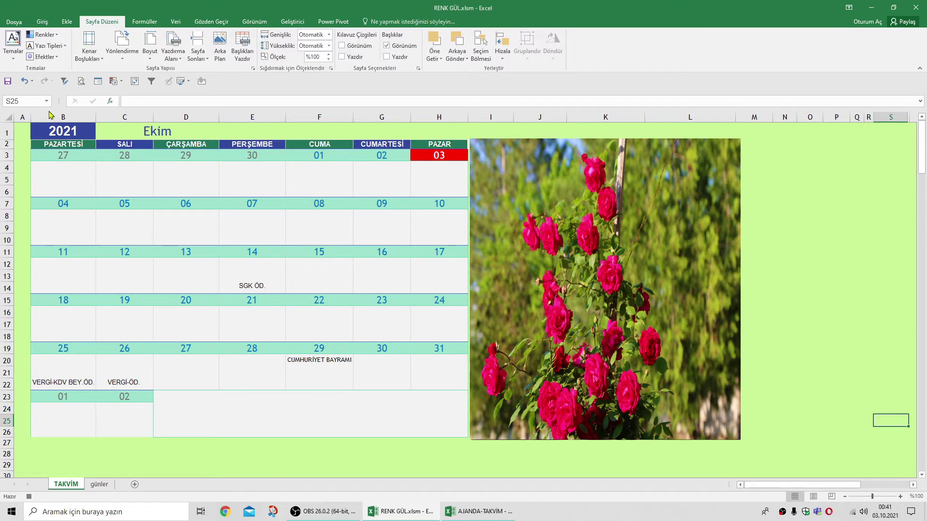
left_click(29, 497)
left_click(28, 497)
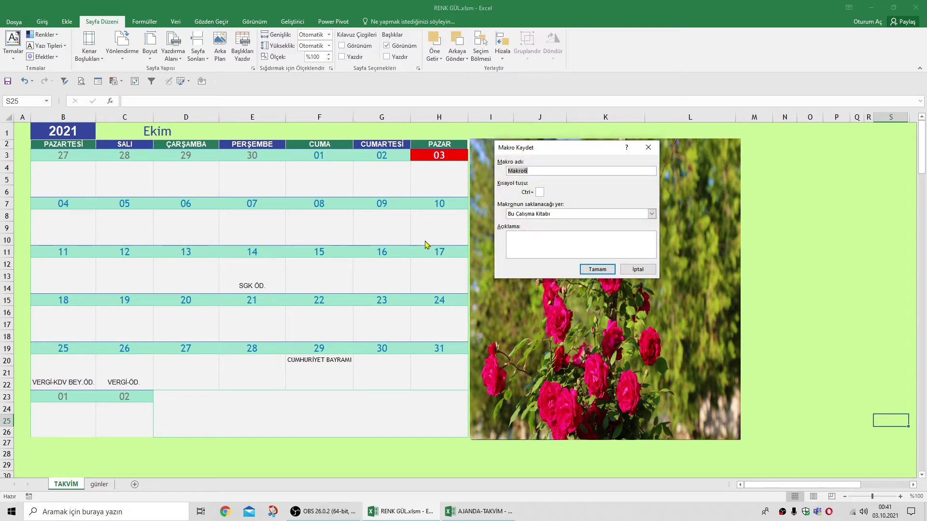
Step: Record a macro that applies the Kayan Yazı colour theme
type("Cumartesi")
left_click(598, 269)
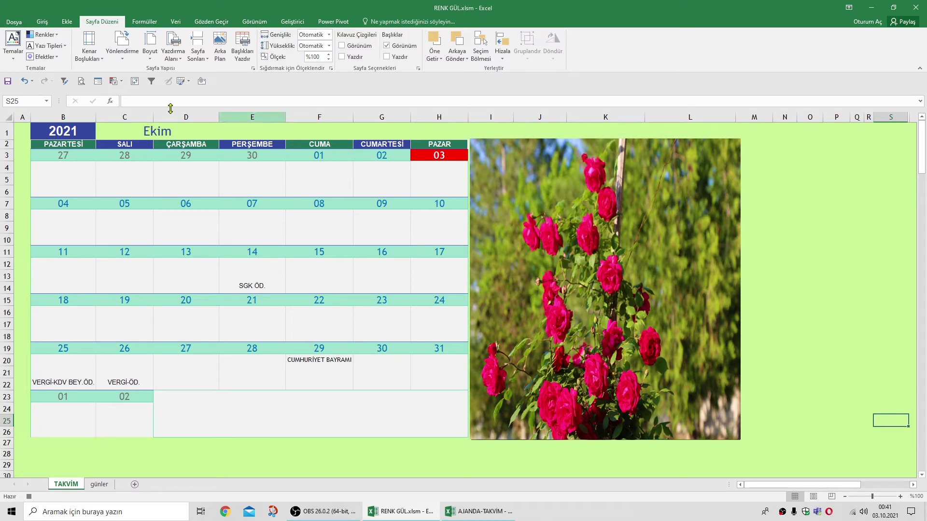
left_click(44, 34)
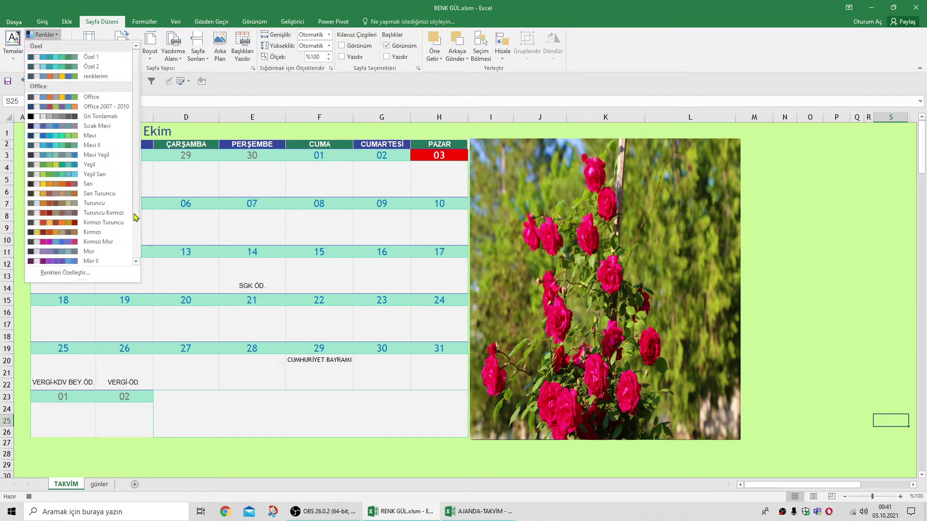
scroll(135, 220, "down", 2)
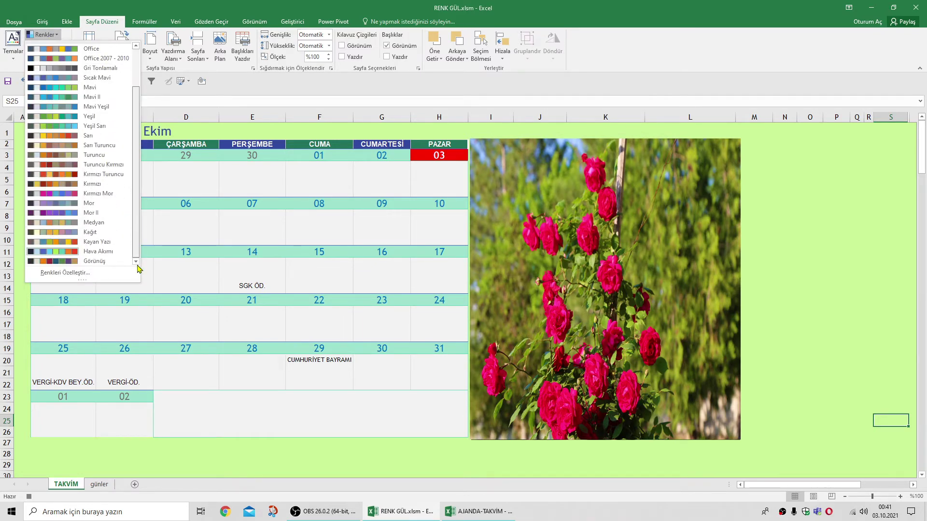
left_click(102, 243)
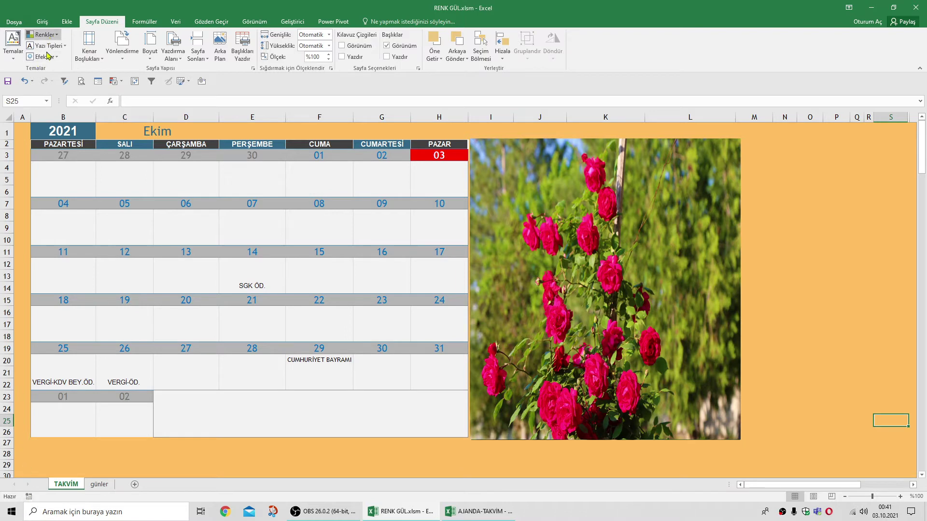
Step: Record another macro applying a magenta-and-navy colour theme, then stop recording
left_click(29, 496)
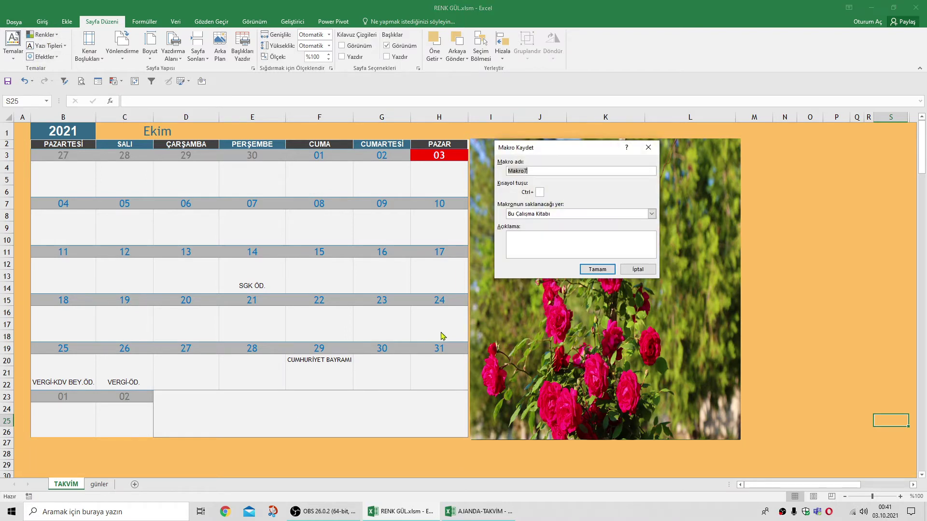
type("Pazar")
left_click(598, 269)
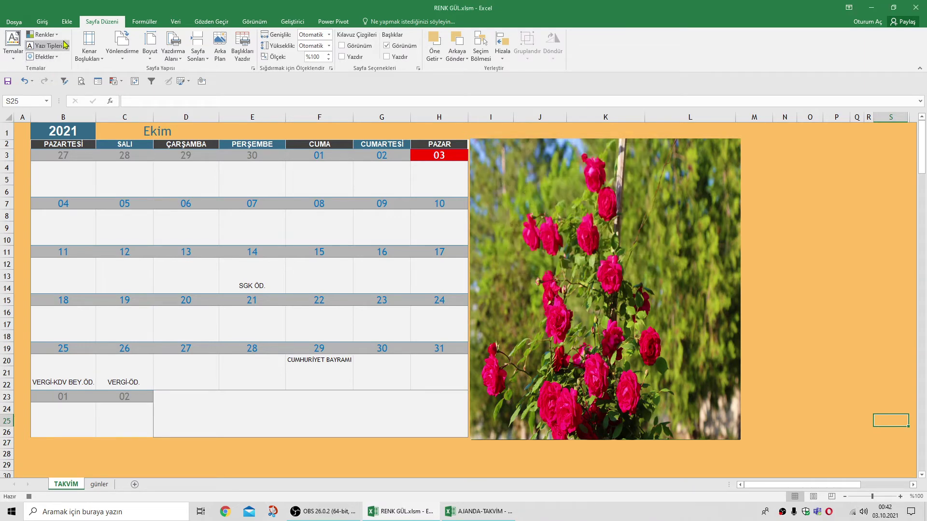
left_click(44, 34)
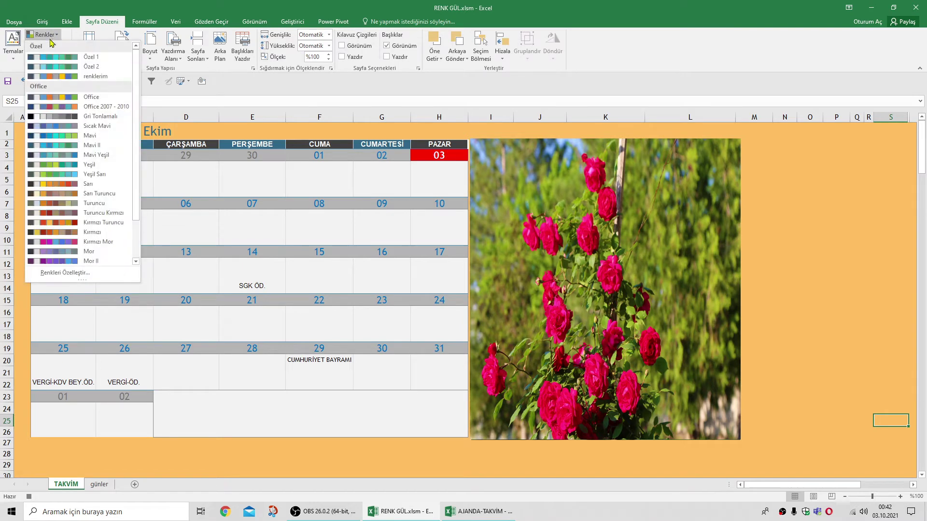
left_click(96, 246)
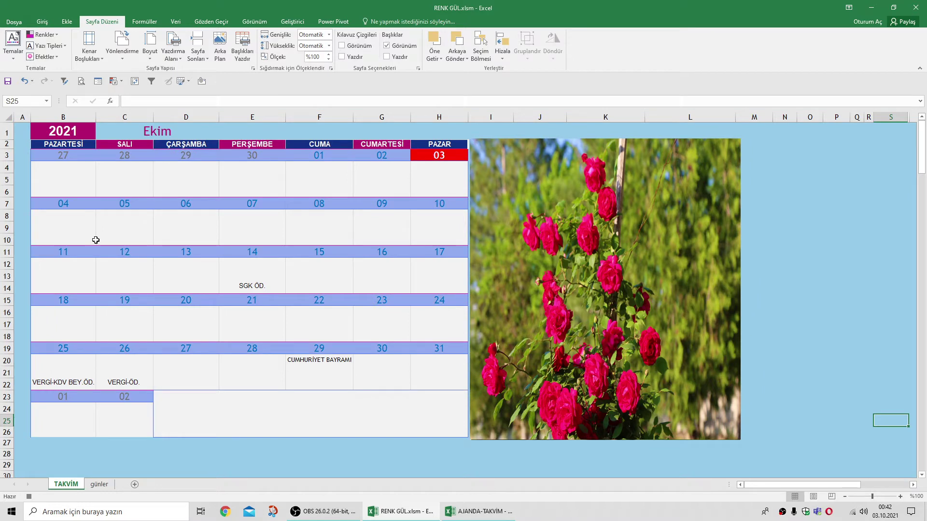
left_click(28, 498)
Step: Enter =BUGÜN() in O1 and widen column O to show 03.10.2021
left_click(785, 128)
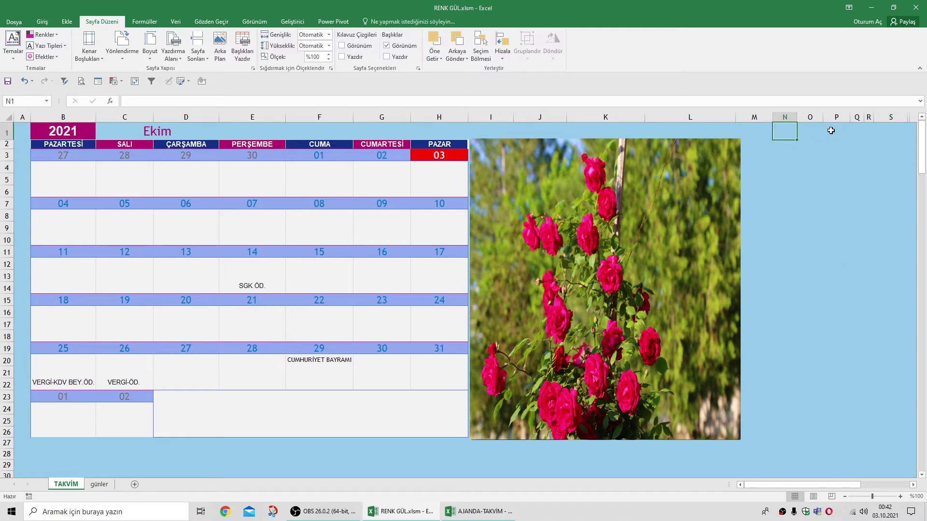
left_click(804, 127)
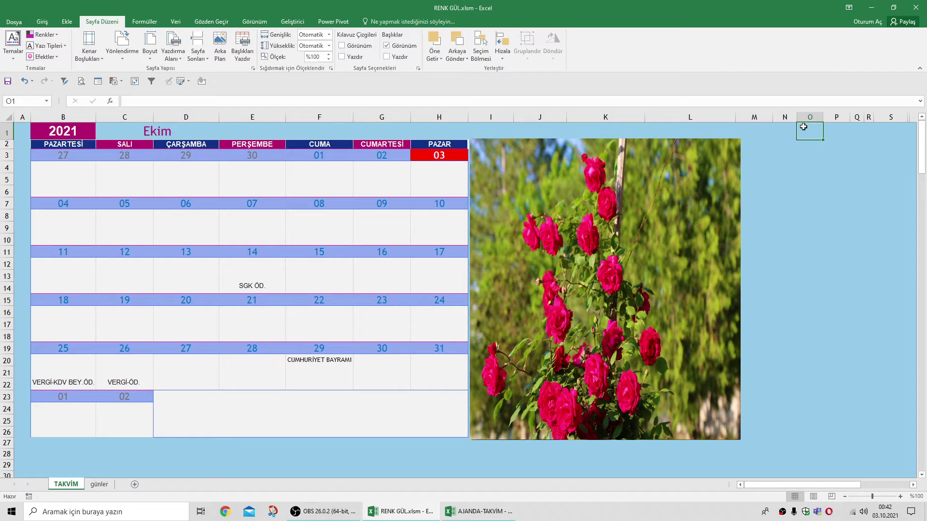
type("=")
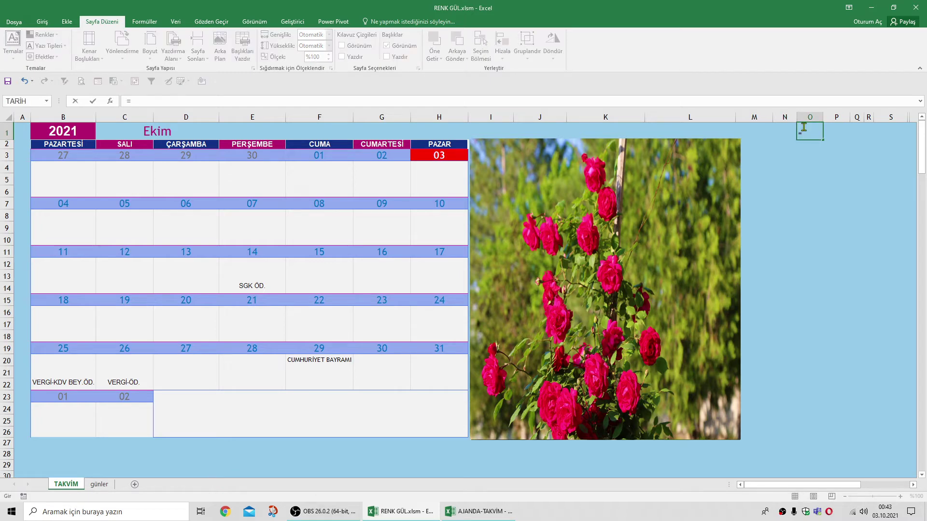
type("bu")
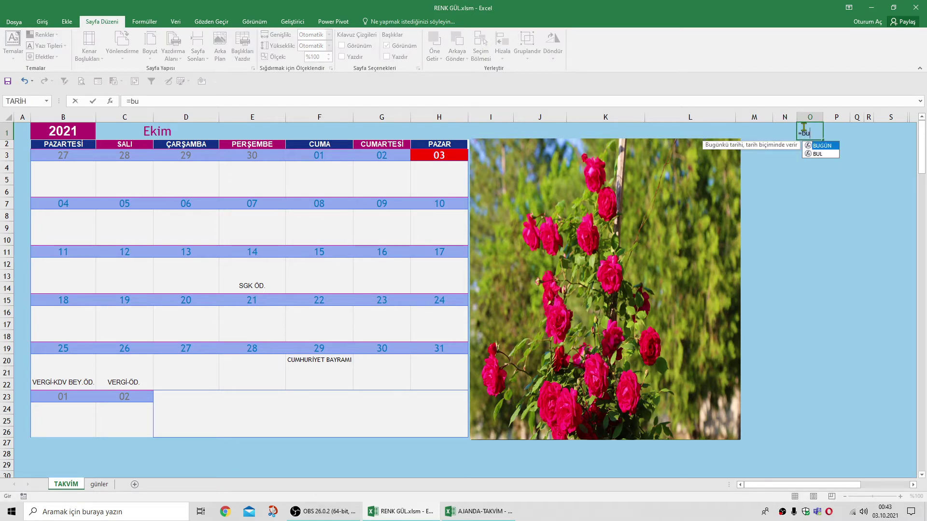
double_click(829, 145)
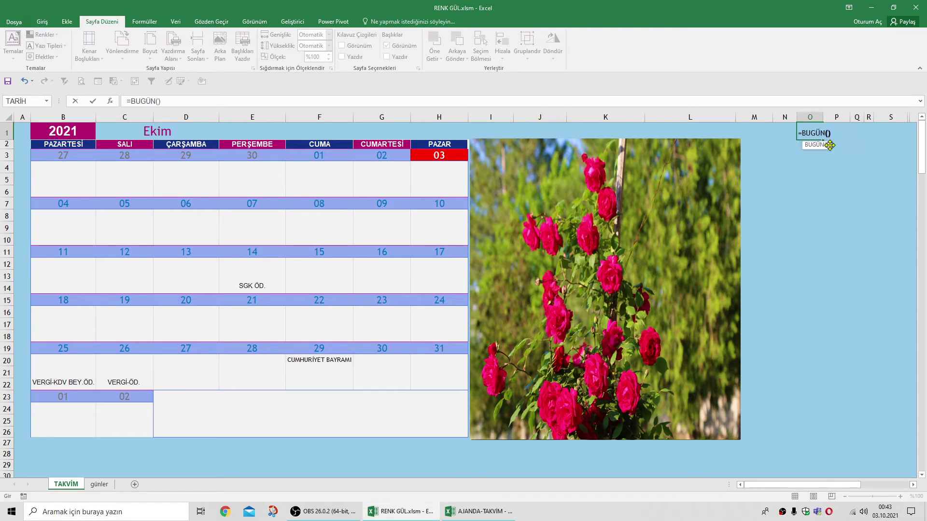
key("Tab")
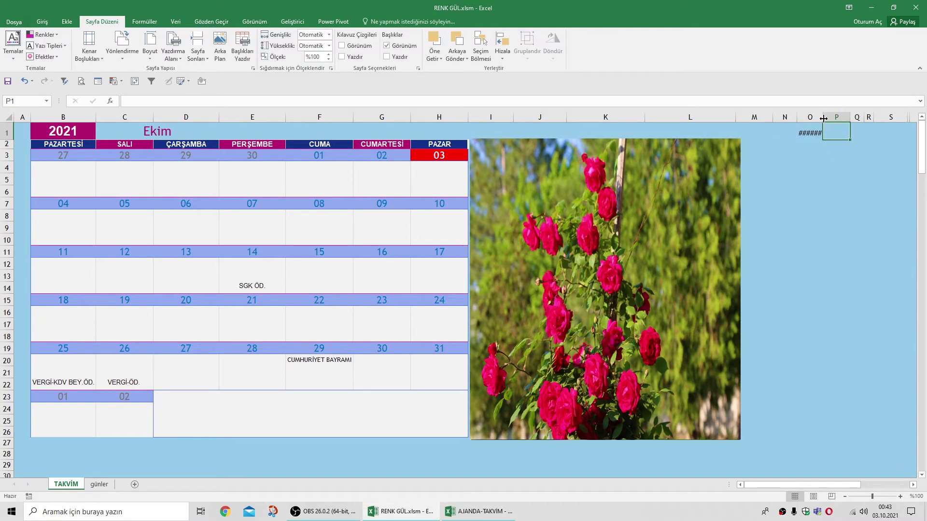
left_click_drag(823, 116, 850, 126)
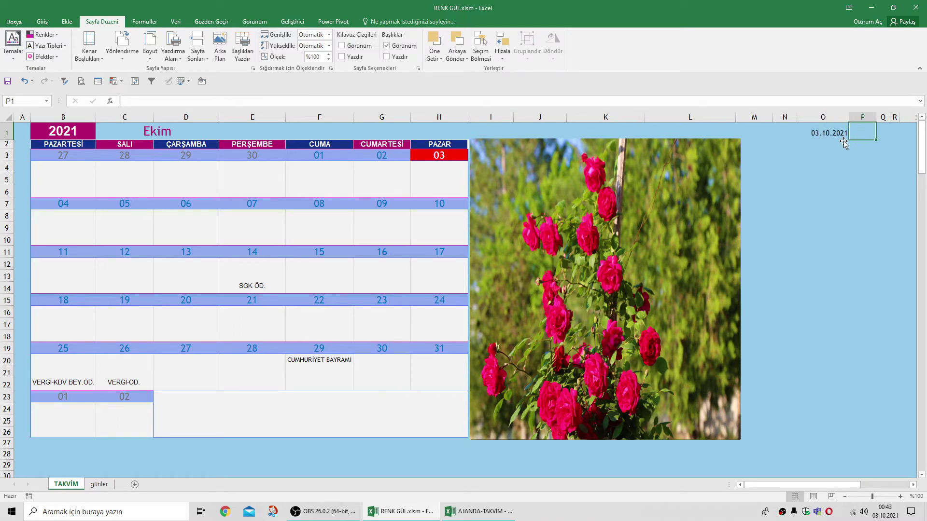
Step: Widen column N and enter =METNEÇEVİR(O1;"gggg") in N1 to show Pazar
left_click(787, 130)
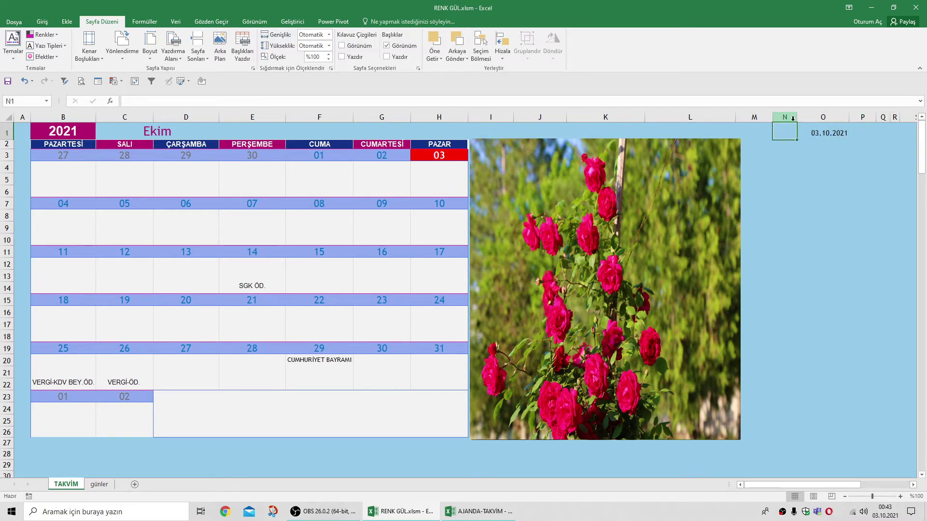
left_click_drag(797, 117, 822, 116)
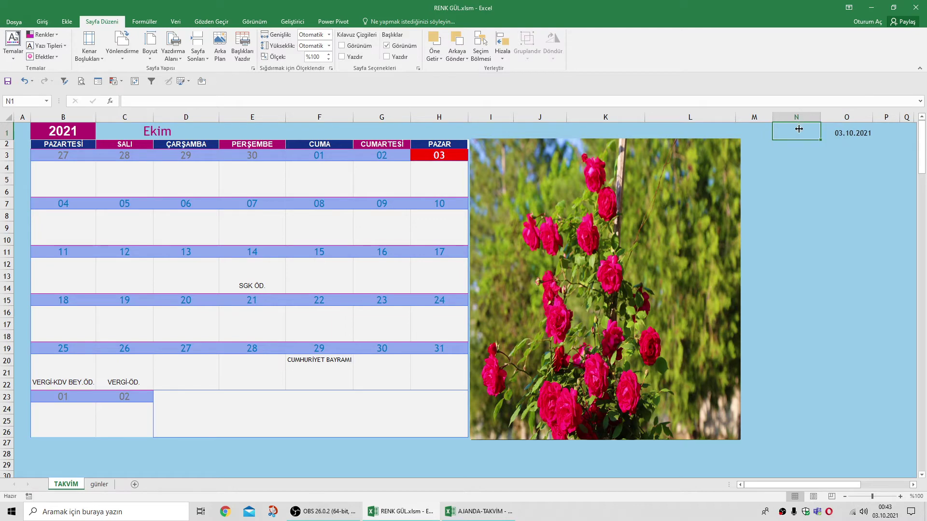
double_click(799, 131)
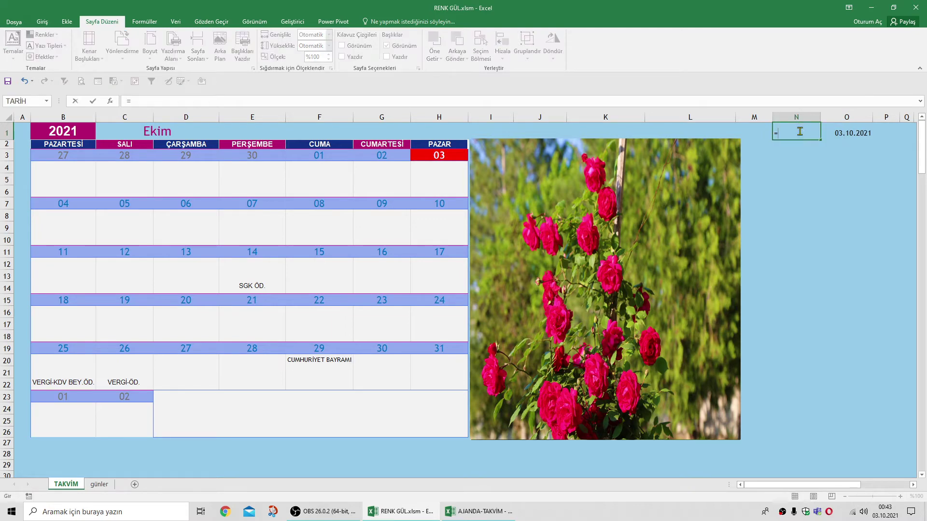
type("=met")
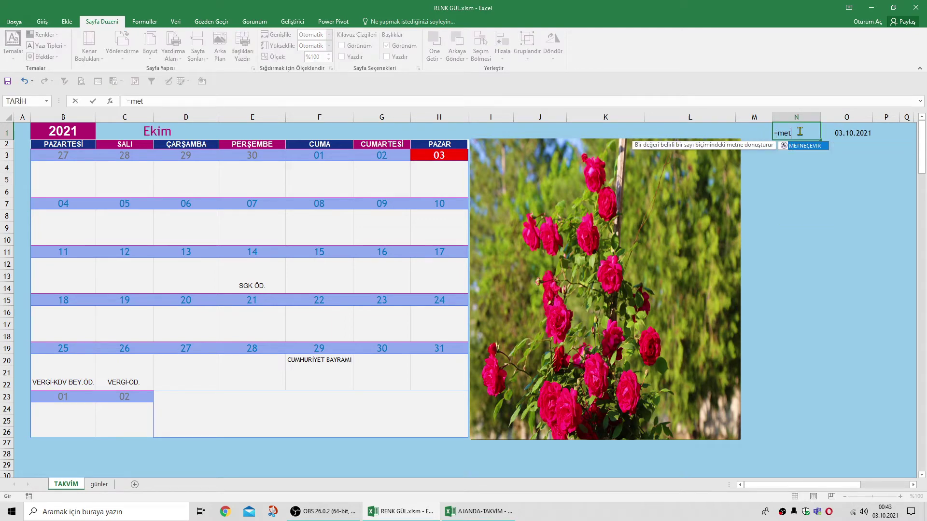
double_click(814, 147)
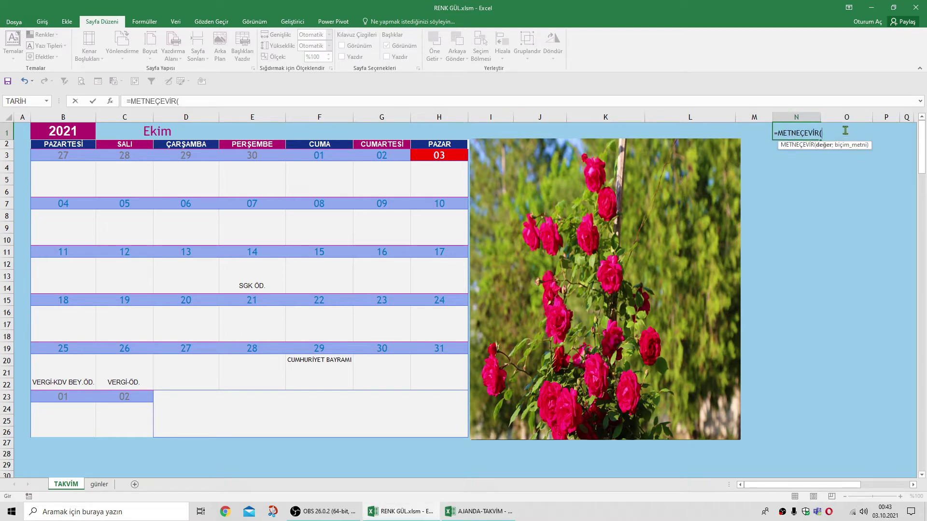
left_click(883, 128)
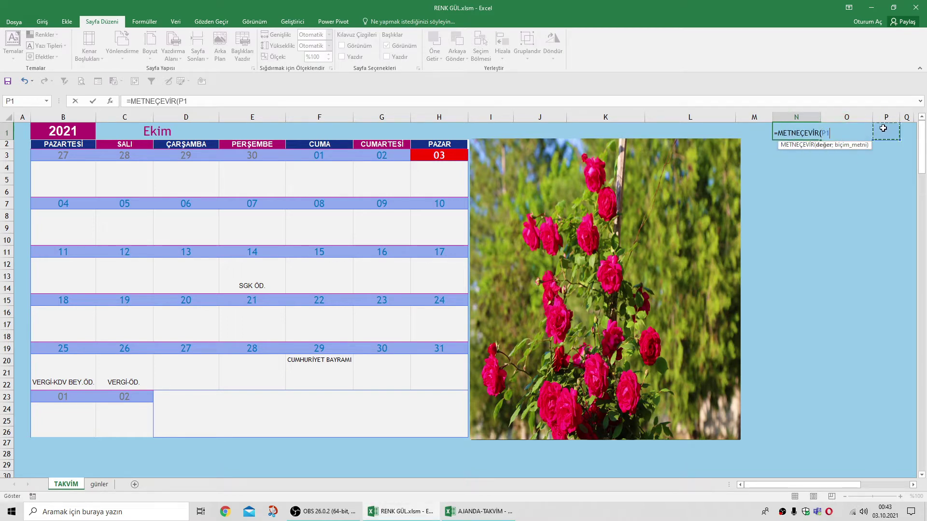
key("Left")
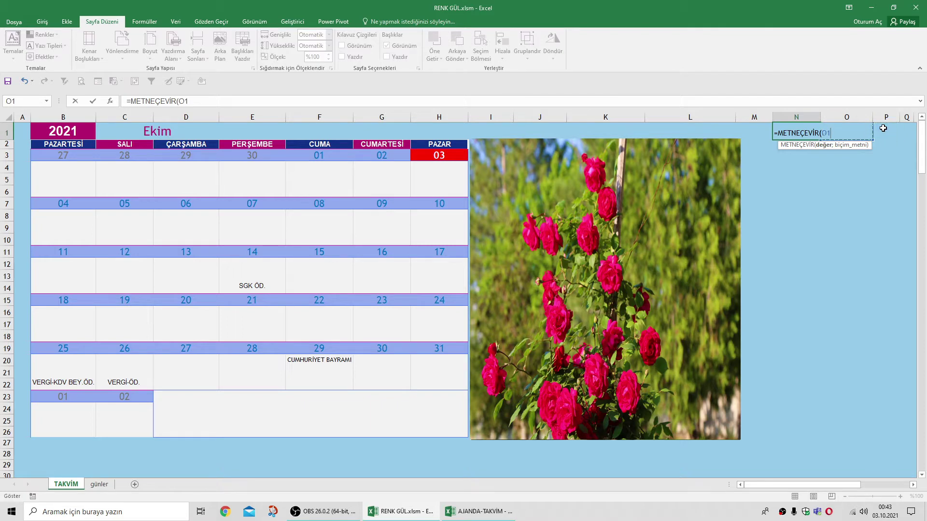
type(";\"")
type("gg")
type("gg")
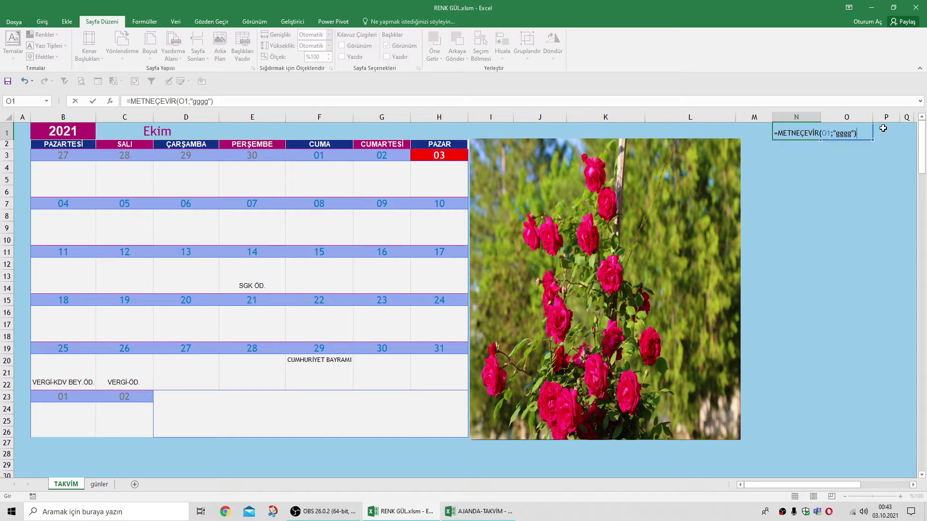
key("Tab")
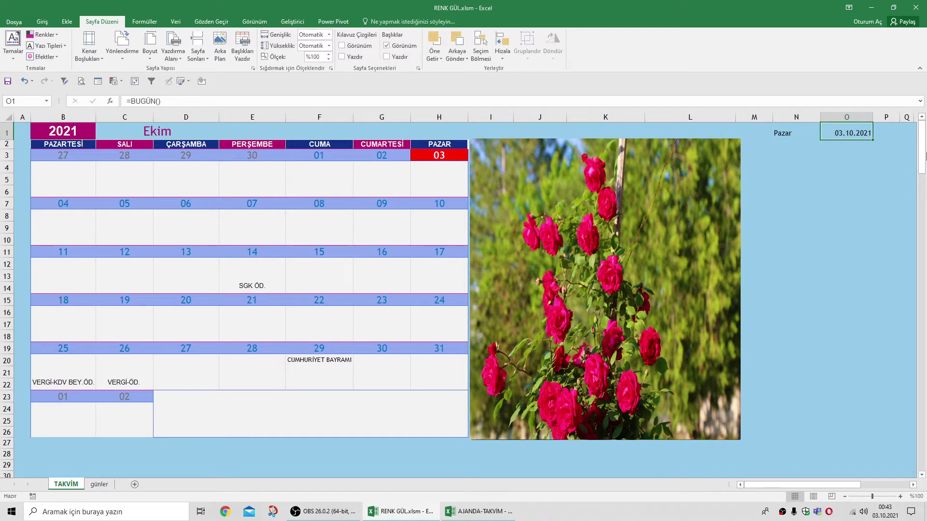
left_click(792, 135)
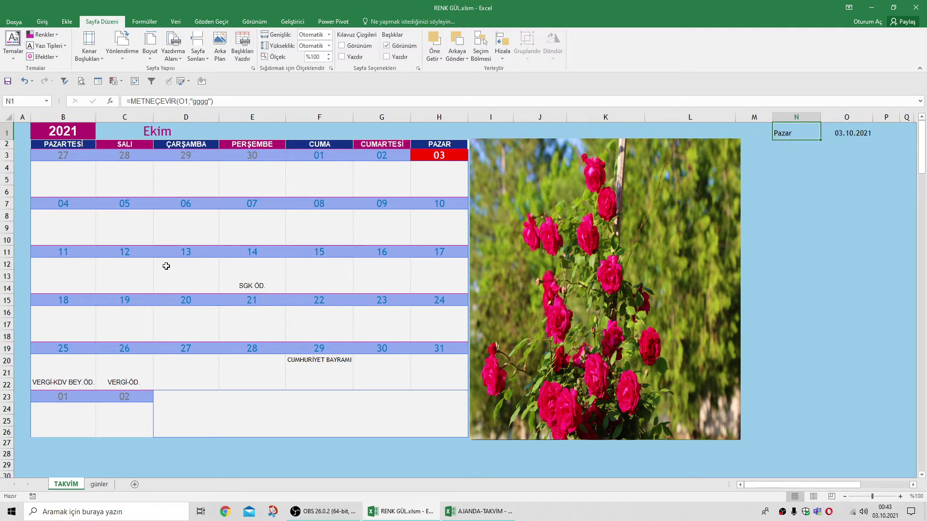
Step: In the TAKVİM sheet code, delete the Dim şekil line and the show-all-shapes loop
right_click(69, 486)
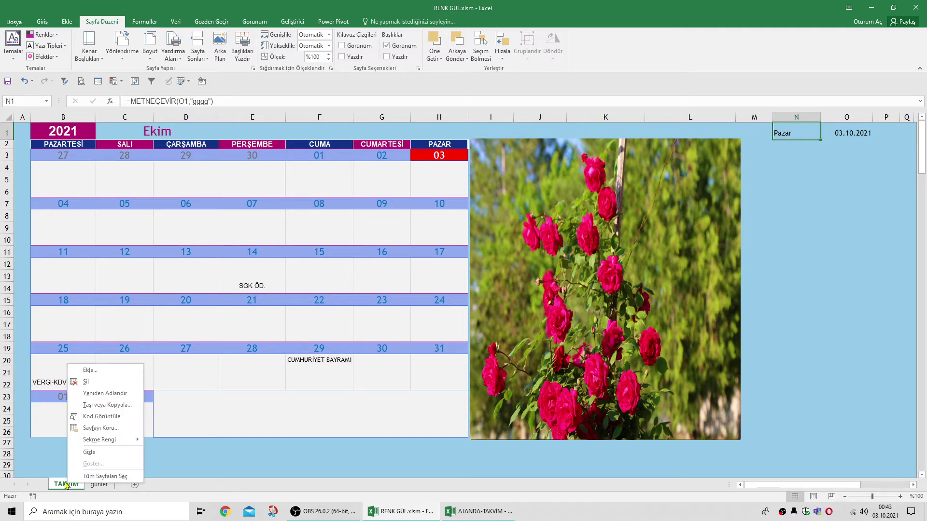
left_click(101, 416)
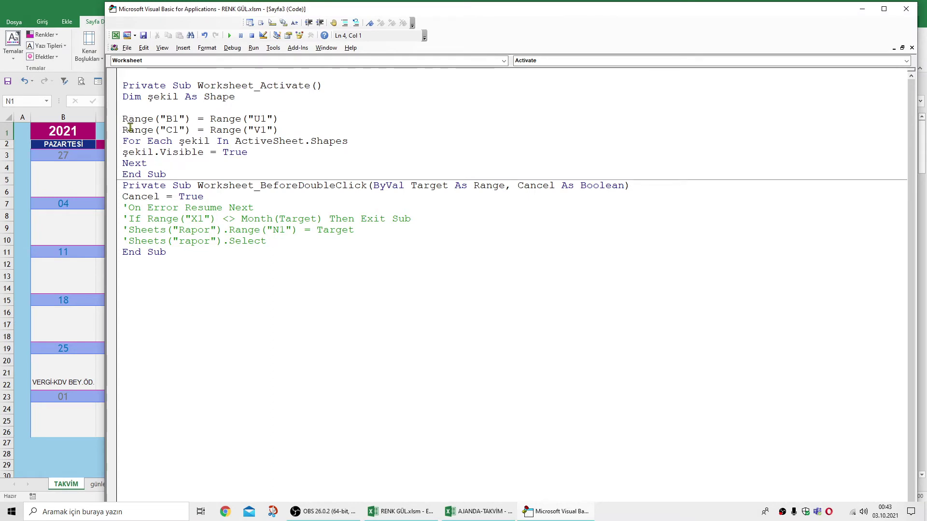
left_click_drag(122, 97, 240, 105)
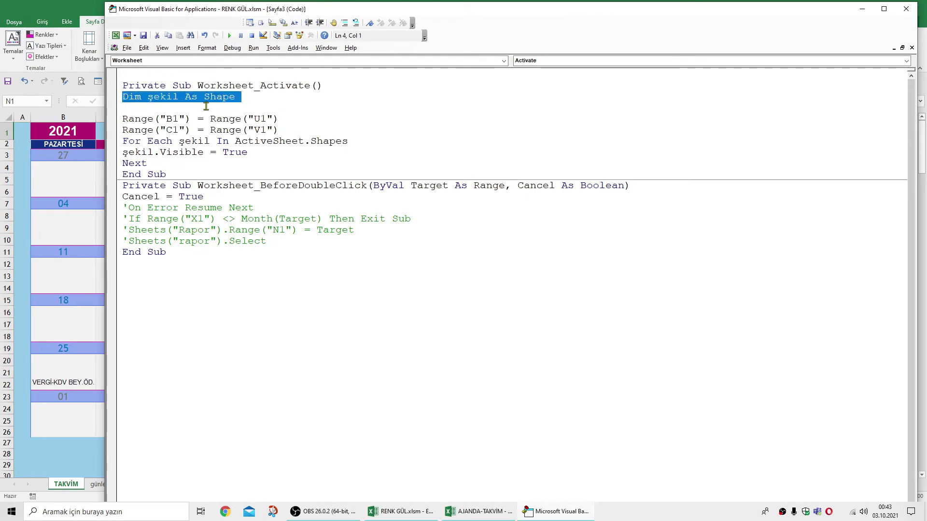
key("Delete")
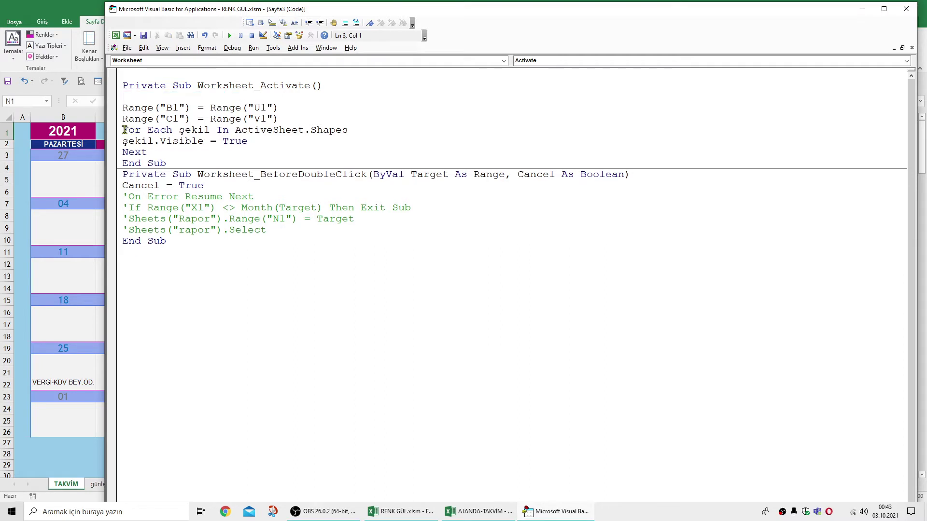
mouse_move(122, 129)
left_mouse_down()
mouse_move(139, 146)
mouse_move(166, 151)
left_mouse_up()
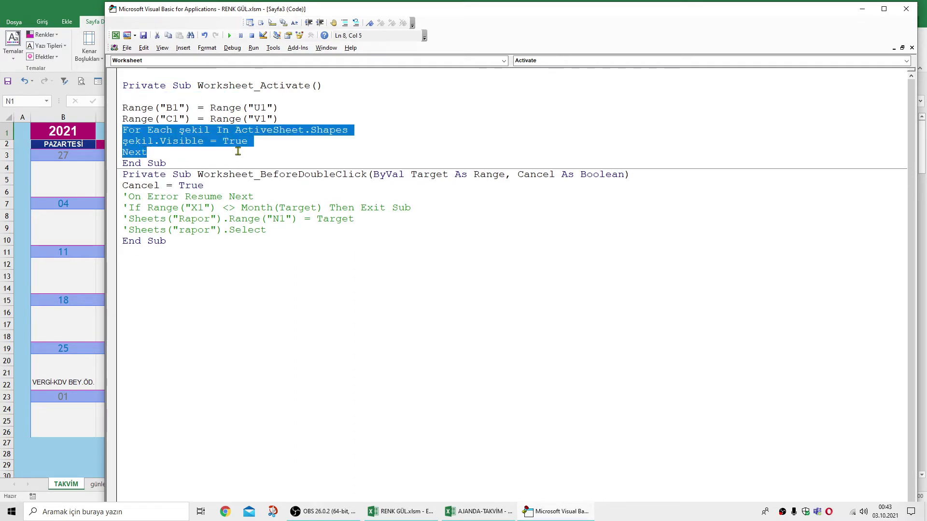
key("Delete")
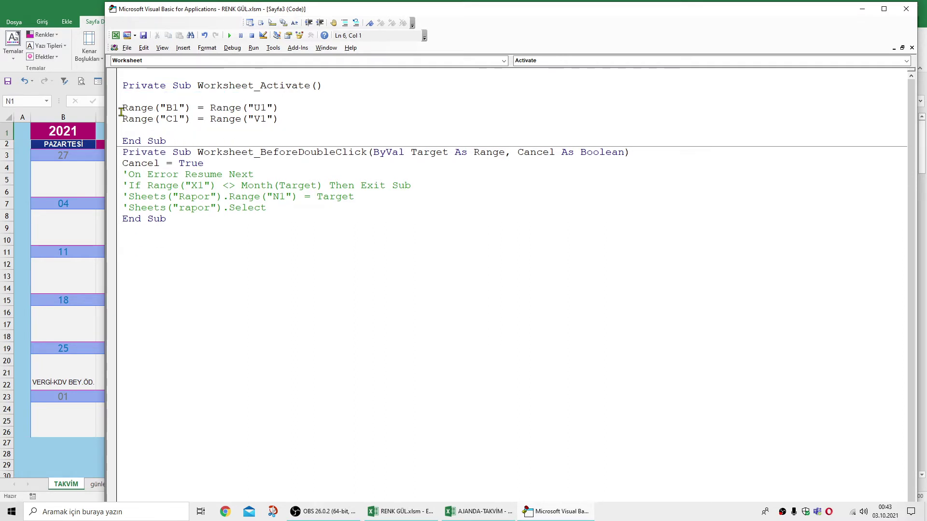
Step: Insert blank lines after the two Range assignment lines before End Sub
mouse_move(122, 107)
left_mouse_down()
mouse_move(287, 124)
mouse_move(251, 97)
left_mouse_up()
left_click(145, 119)
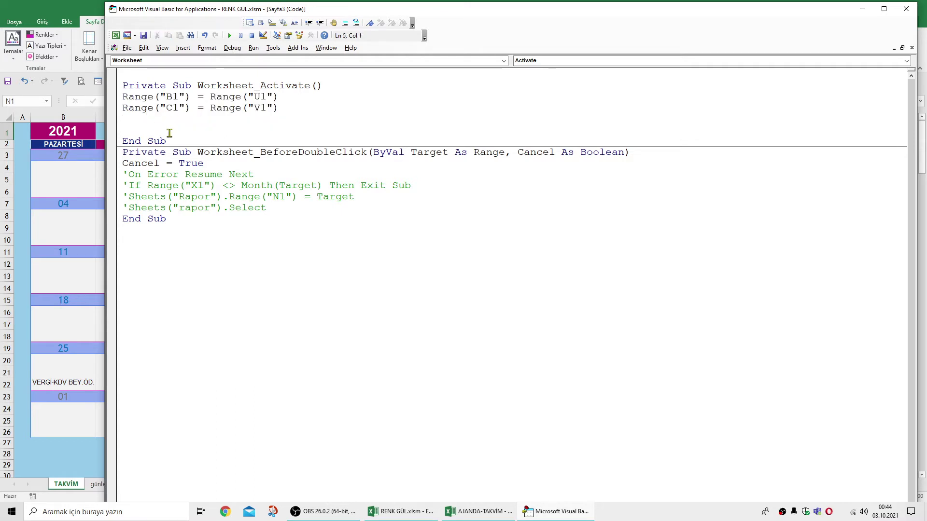
key("Return")
key("Return")
key("Return")
key("Return")
key("Return")
key("Return")
key("Return")
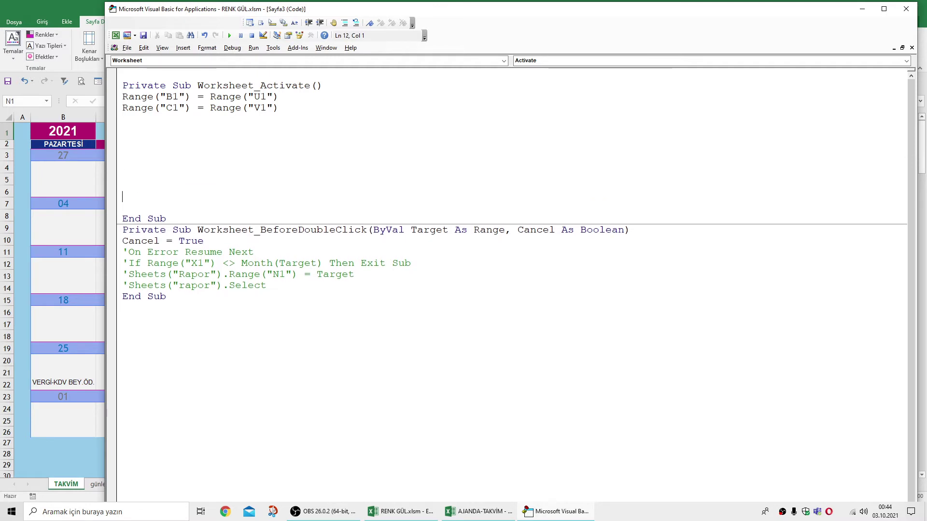
key("Return")
key("Return")
key("Return")
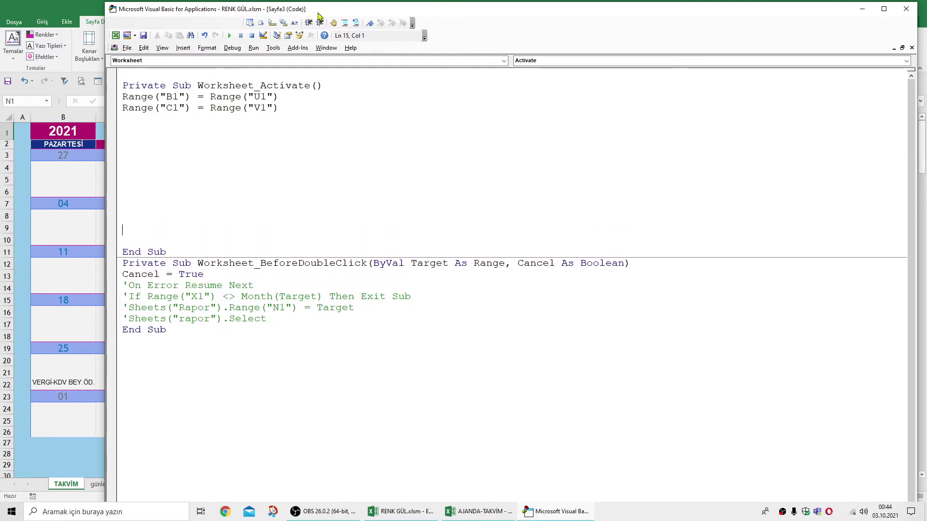
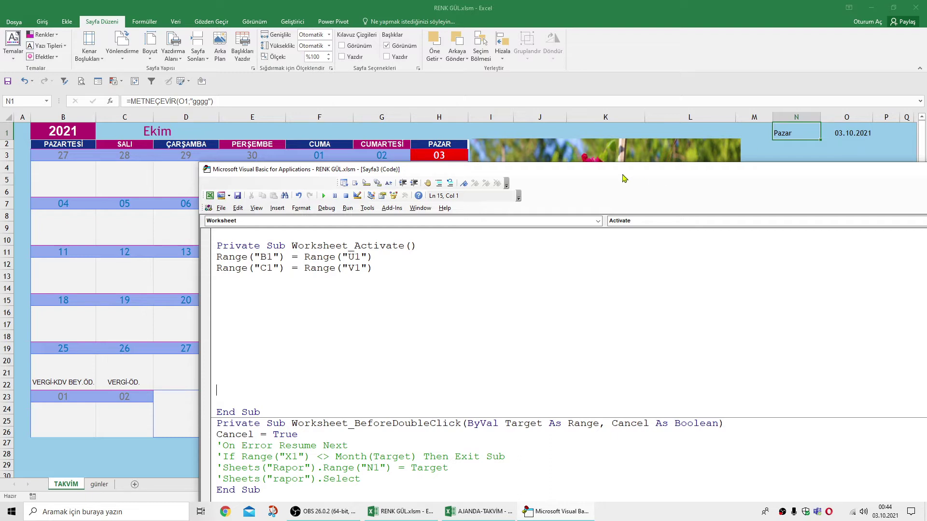
Step: Move the VBA code window up and put the cursor on the Activate procedure's empty line 6
mouse_move(623, 178)
left_mouse_down()
mouse_move(609, 119)
mouse_move(618, 130)
left_mouse_up()
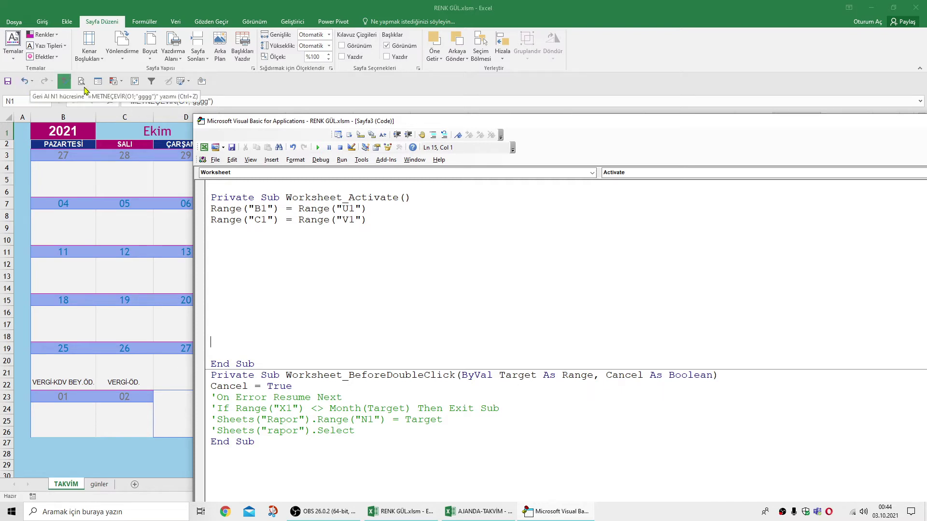
left_click(226, 240)
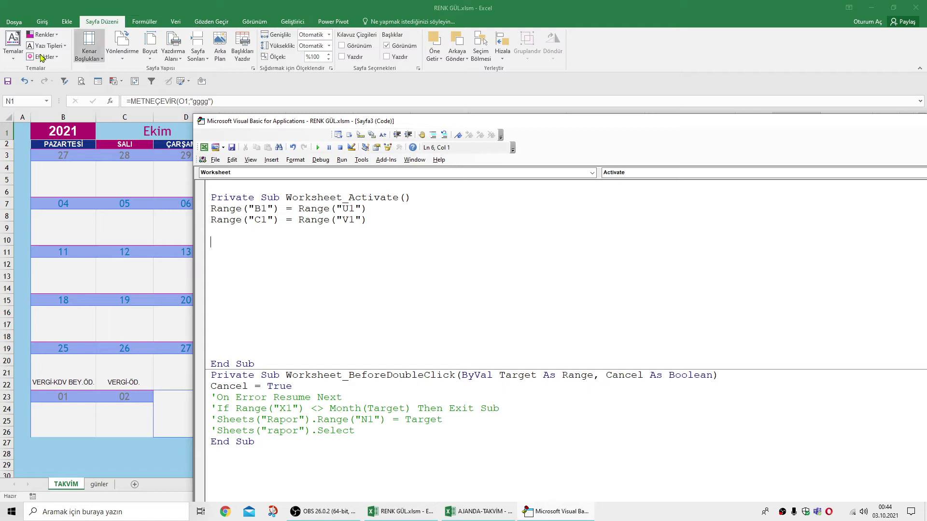
Step: Review the day macros in the Macros list, then reopen the TAKVİM sheet's code with Kod Görüntüle
left_click(297, 22)
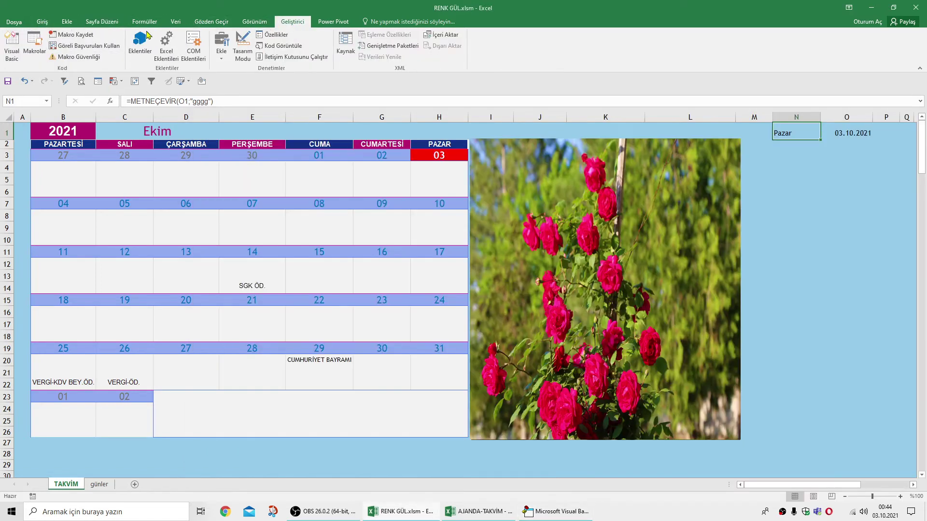
left_click(33, 47)
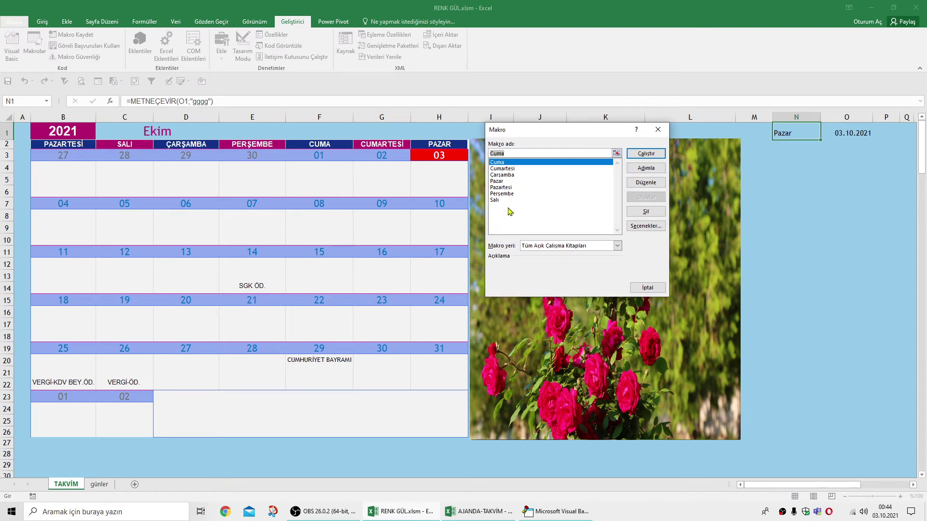
left_click(549, 154)
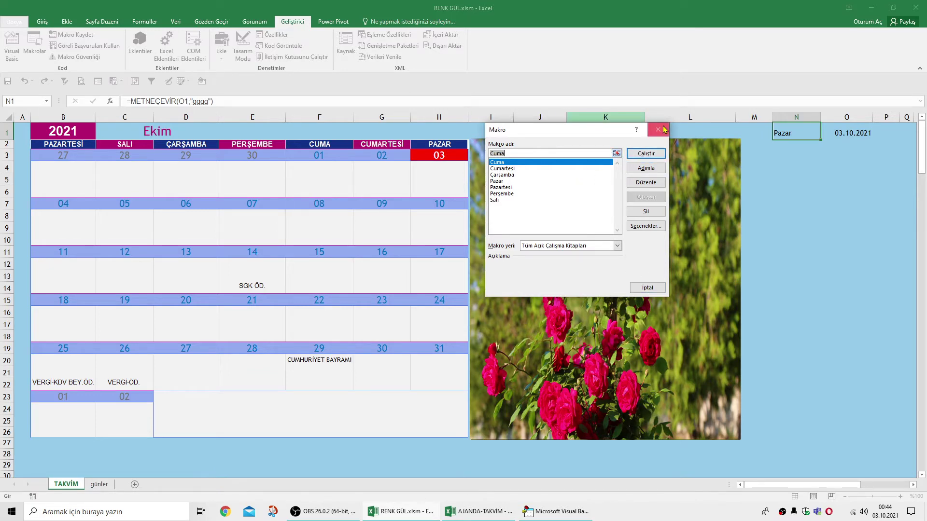
left_click(647, 288)
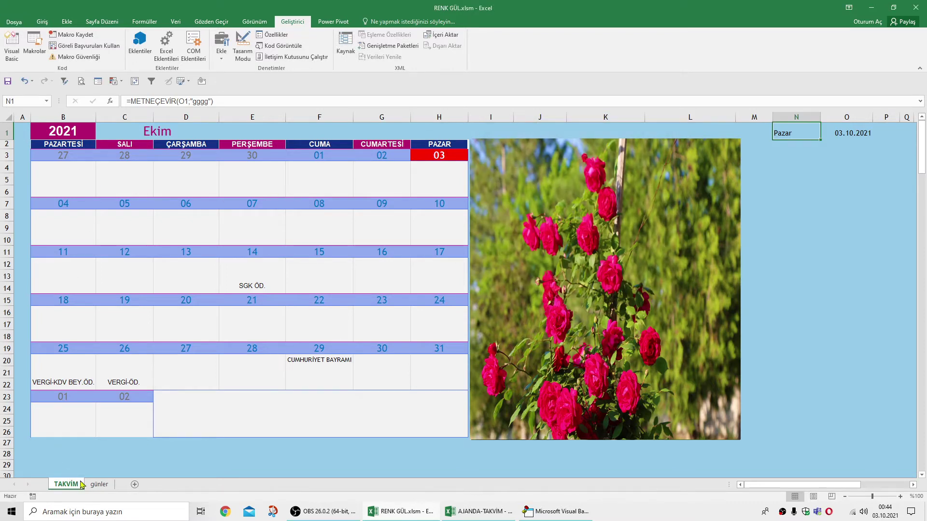
right_click(66, 485)
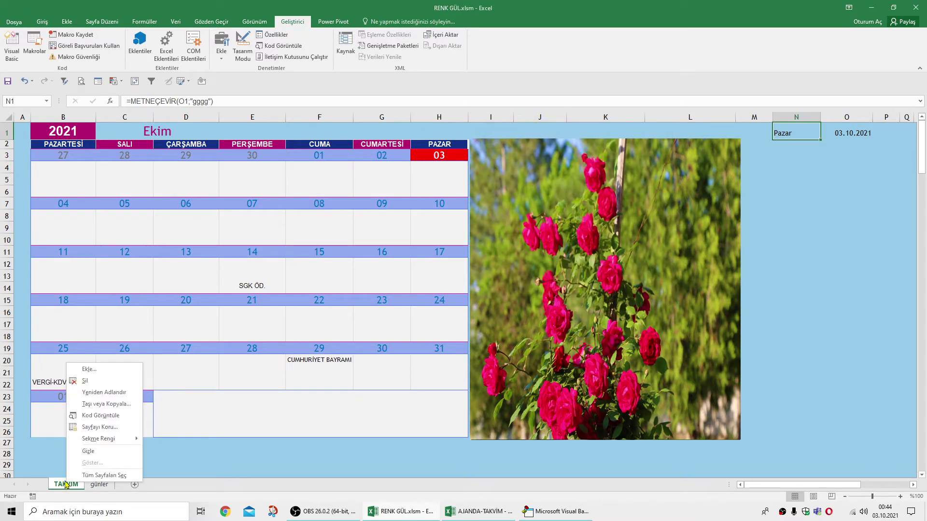
left_click(94, 418)
Step: Write If Range("N1") = "Pazartesi" Then, with a line below hiding the Pazar picture
left_click(215, 236)
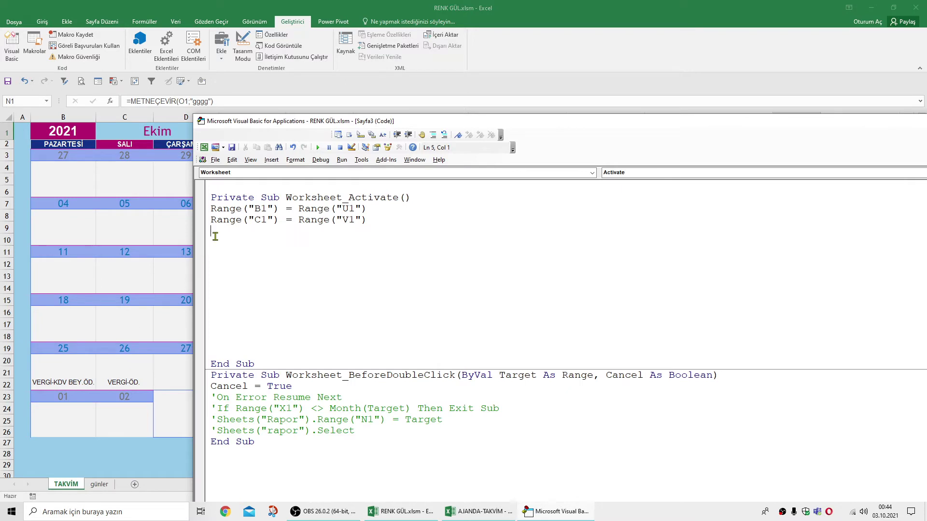
left_click(217, 240)
type("if ")
type("rang")
type("e(")
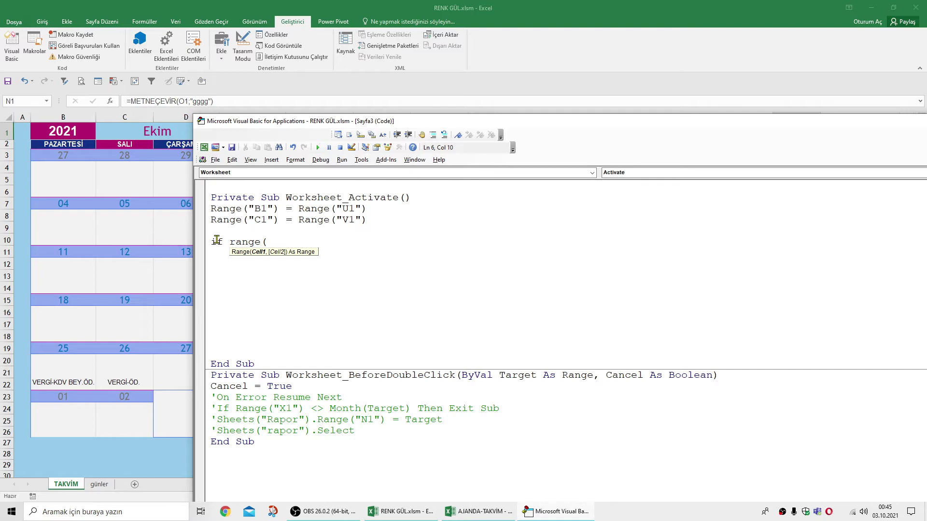
type("N1")
type("\"")
left_click(265, 243)
type("\"")
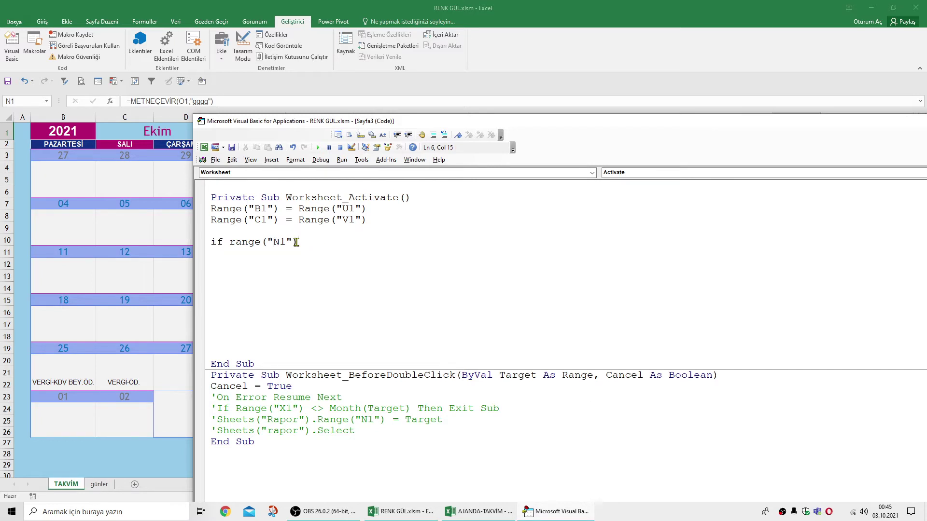
type(" =Paz")
type("a")
type("tesi")
type("\"")
left_click(302, 242)
type("\"")
left_click(382, 240)
type("t")
type("hen")
key("Return")
type("a")
type("ct")
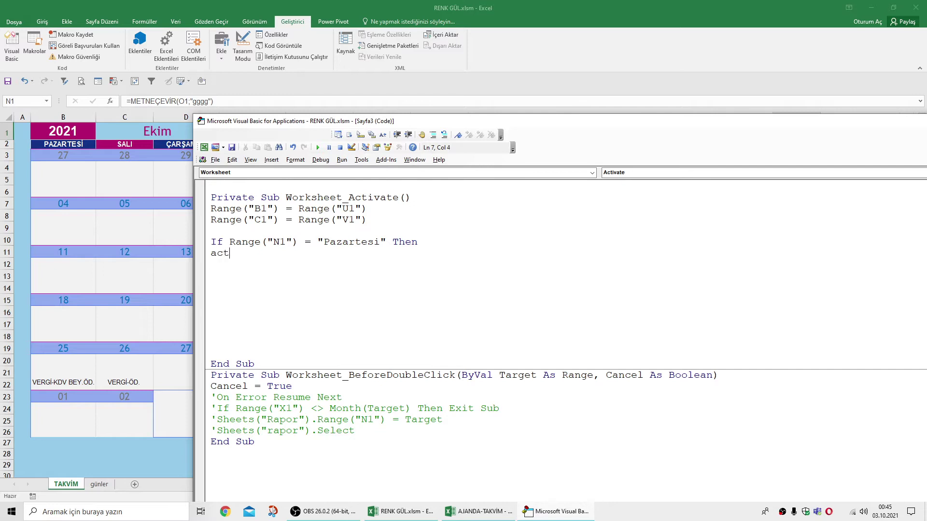
type("ive")
type("sheet.")
type("s")
type("he")
type("pes")
type("(\"")
type("P")
type("azar\").")
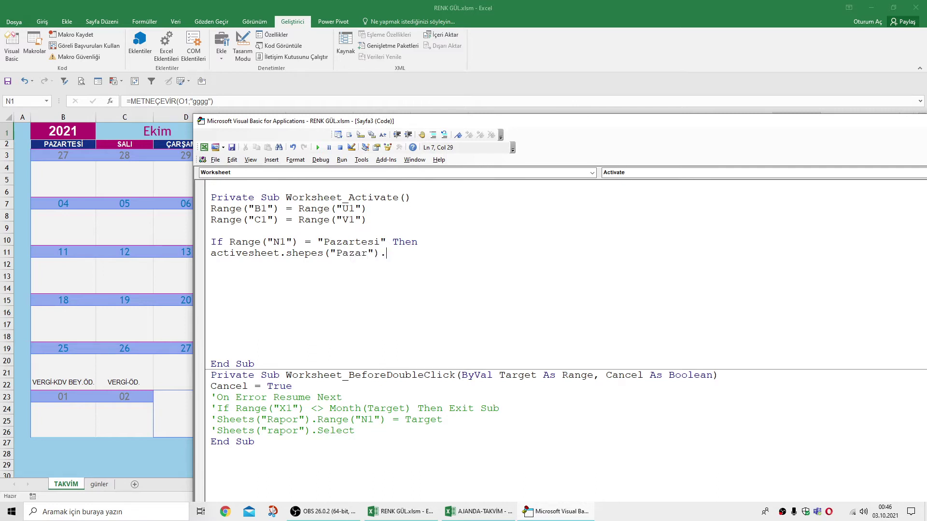
type("visibl")
type("e=")
type("false")
Step: Correct 'shepes' to Shapes so the Pazar hide line reads ActiveSheet.Shapes("Pazar").Visible = False
left_click(263, 275)
left_click(304, 255)
key("BackSpace")
type("alse")
left_click(304, 271)
Step: Add a Call Pazartesi line under the Pazar hide statement
left_click(225, 264)
type("paza")
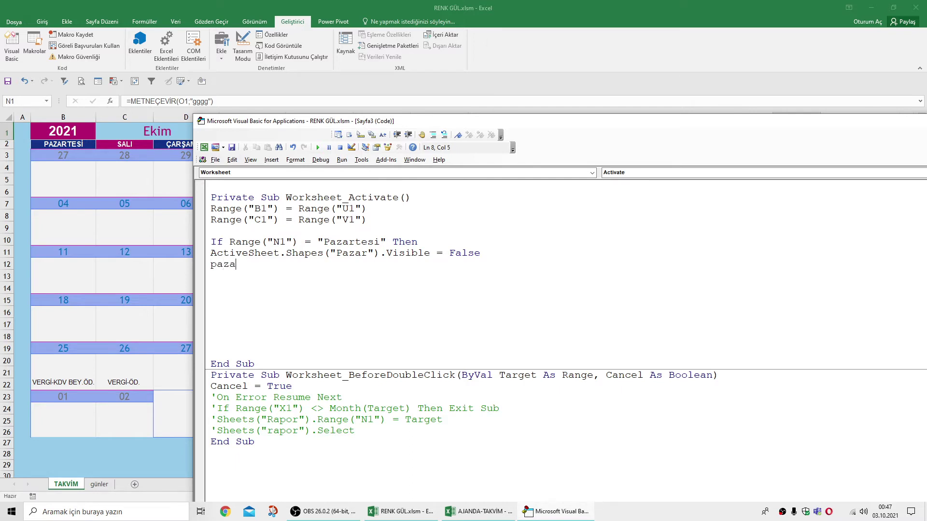
type("rtes")
left_click(250, 286)
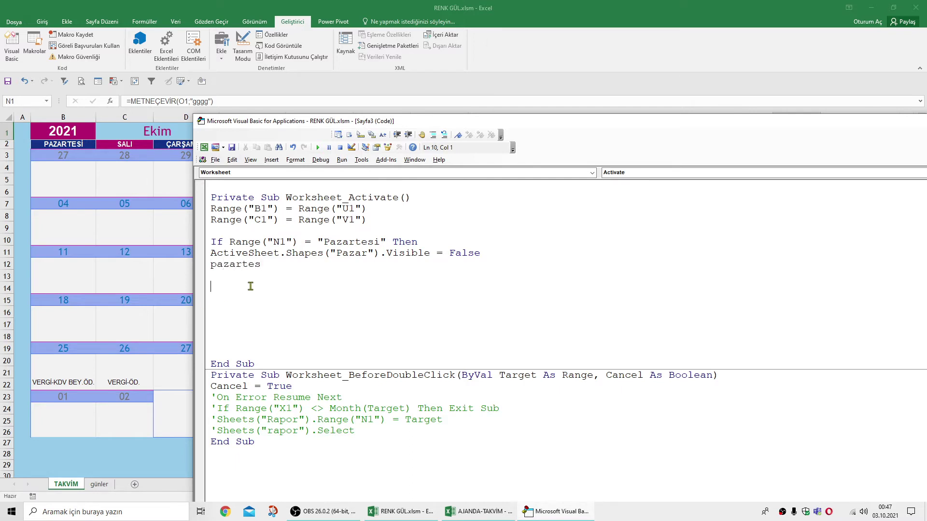
left_click(208, 266)
type("ca")
type("ll")
left_click(292, 266)
type("i")
left_click(266, 305)
Step: Add ActiveSheet.Shapes("Pazartesi").Visible = True below Call Pazartesi by copying the hide line
left_click_drag(493, 254, 209, 254)
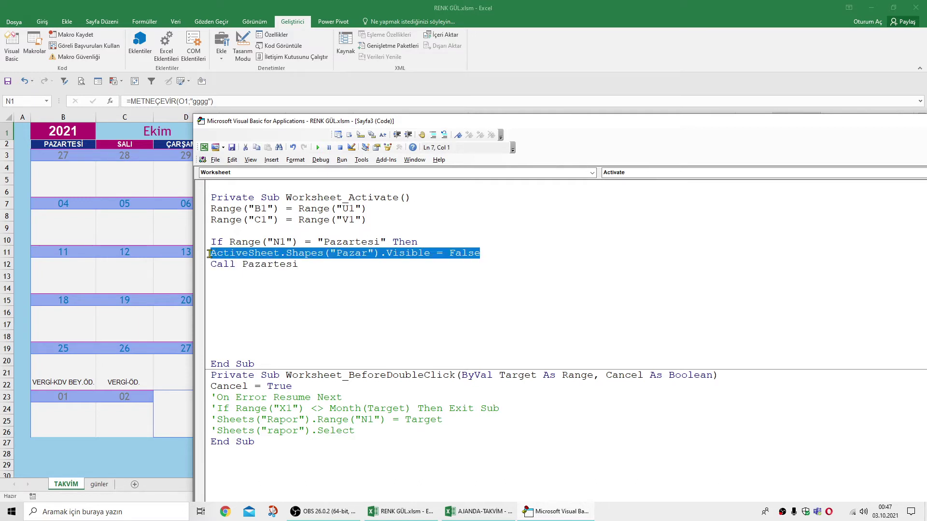
left_click(220, 273)
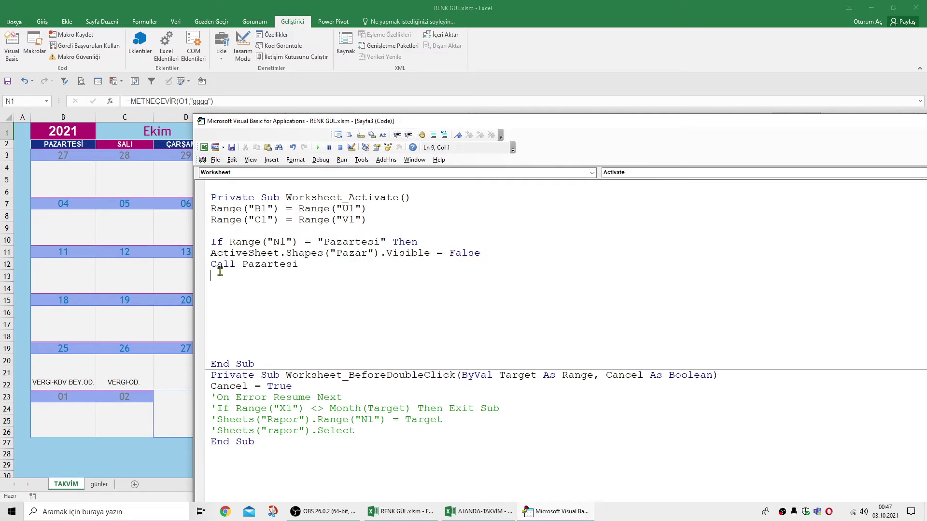
type("ActiveSheet.Shapes(\"Pazar\").Visible = False")
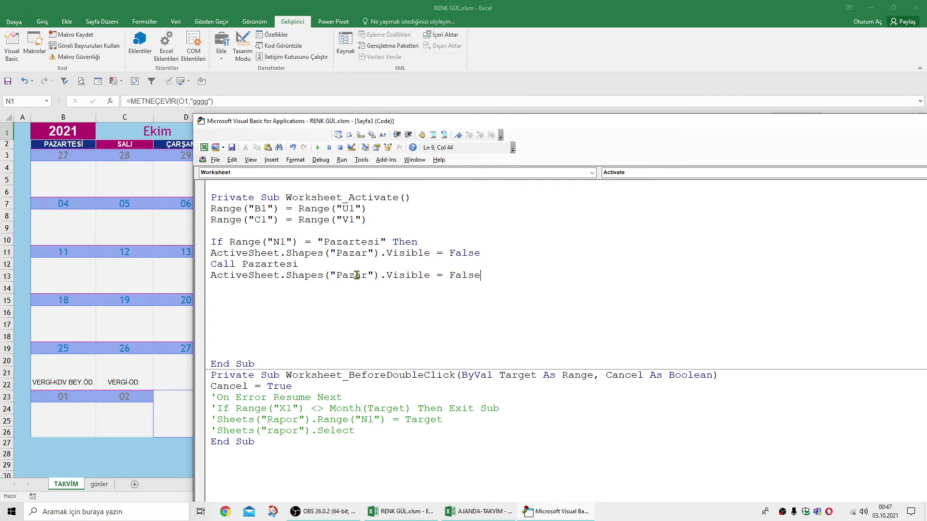
left_click(367, 275)
type("te")
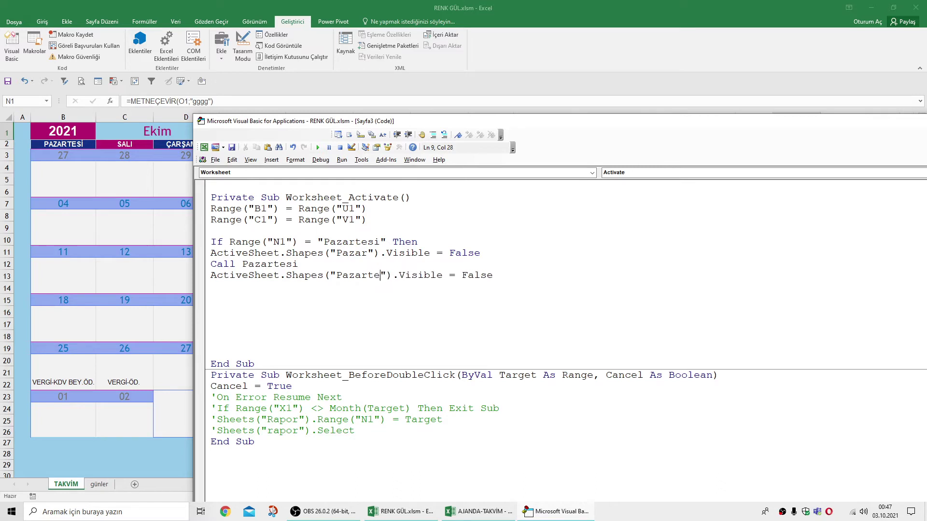
type("si")
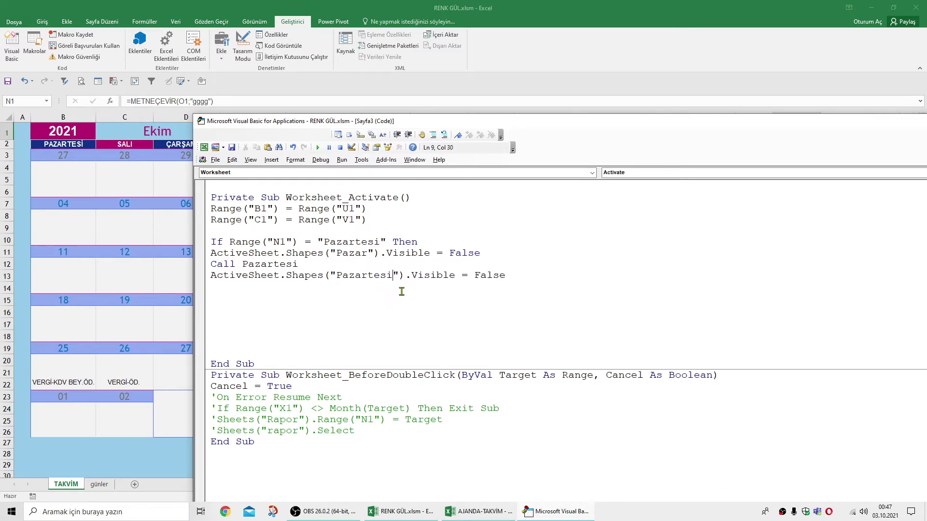
left_click_drag(474, 275, 530, 278)
type("Tru")
type("e")
left_click(428, 300)
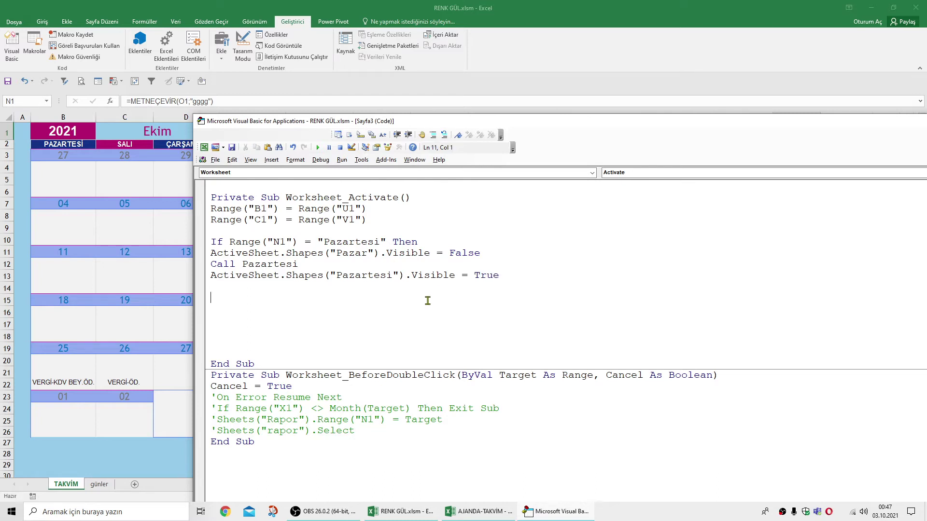
Step: Close the If block with End If and restore the code window size
left_click(227, 289)
type("en")
type("d if")
left_click(215, 344)
double_click(884, 124)
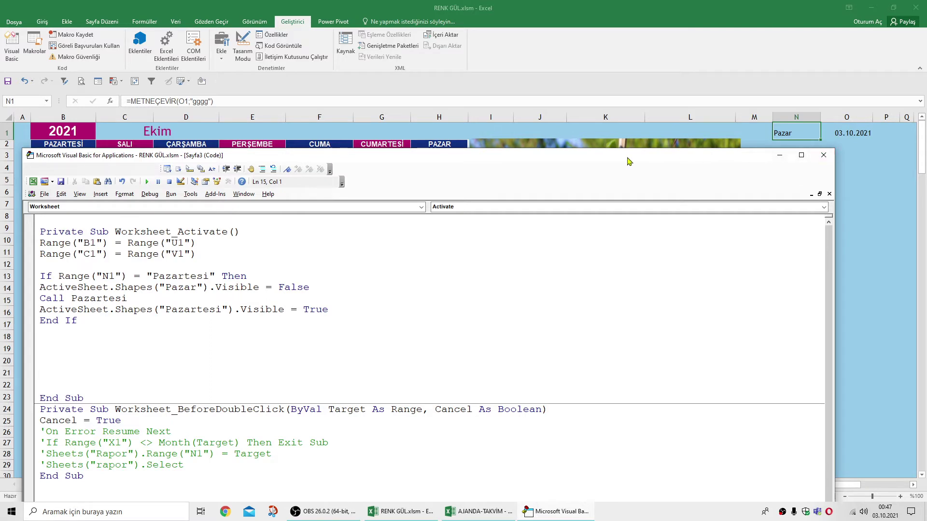
Step: Add an ElseIf line before End If reusing the Range("N1") condition
mouse_move(628, 161)
left_mouse_down()
mouse_move(708, 220)
mouse_move(737, 21)
mouse_move(730, 18)
left_mouse_up()
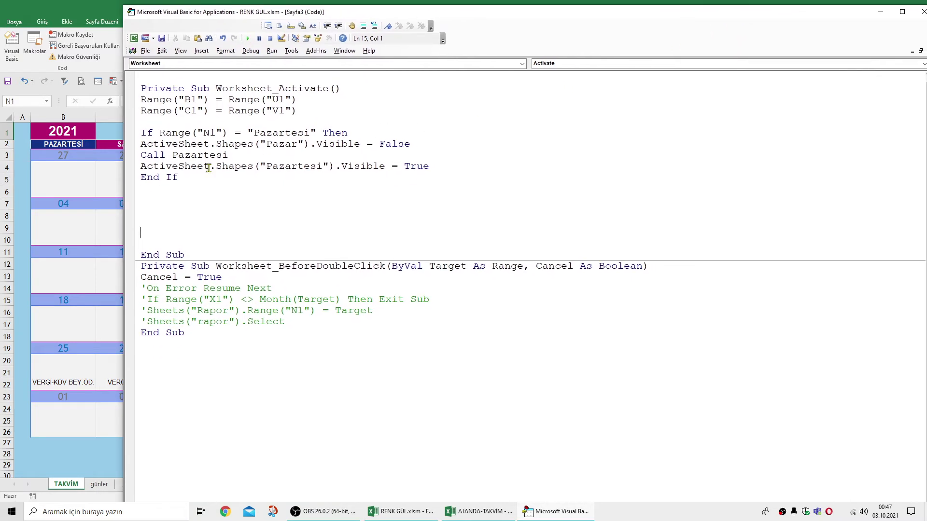
left_click(434, 166)
key("Return")
key("Return")
key("Return")
key("Return")
key("Return")
key("Return")
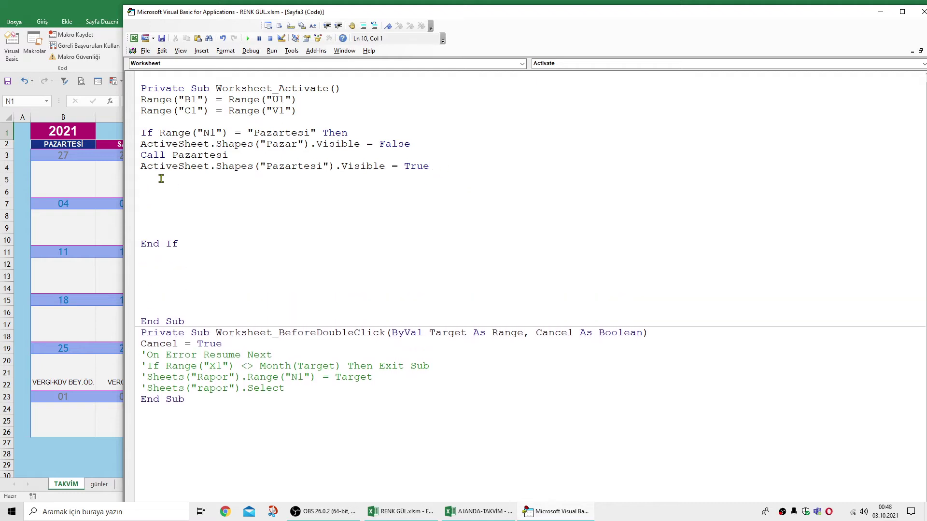
type("else")
type("if")
left_click_drag(159, 133, 370, 132)
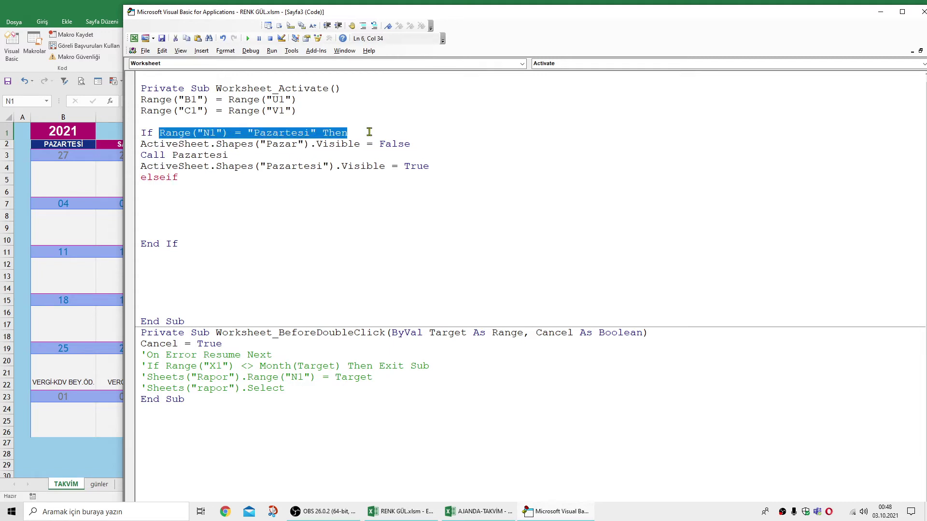
left_click(186, 178)
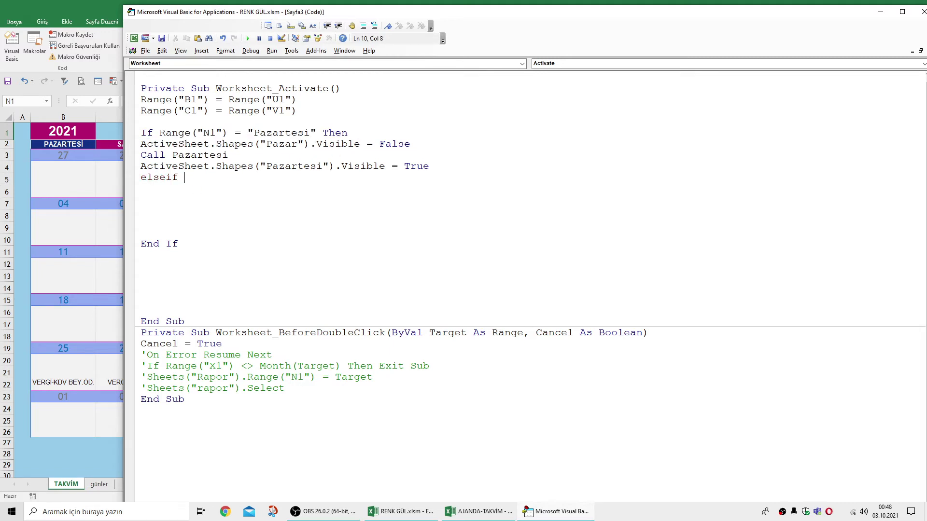
type("Range(\"N1\") = \"Pazartesi\" Then")
left_click(210, 199)
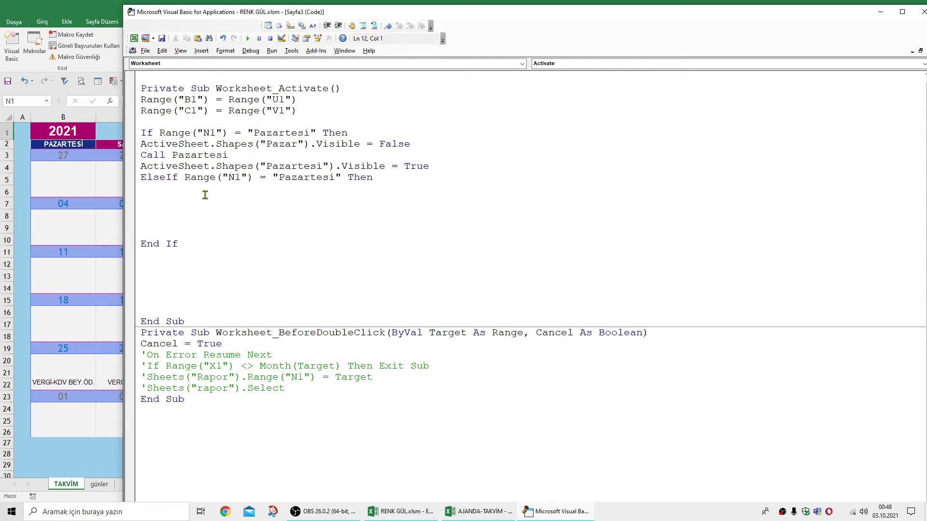
Step: Paste the three branch statements under ElseIf, set the condition to "Salı" and hide Pazartesi
mouse_move(140, 144)
left_mouse_down()
mouse_move(190, 156)
mouse_move(441, 162)
left_mouse_up()
key("ctrl+c")
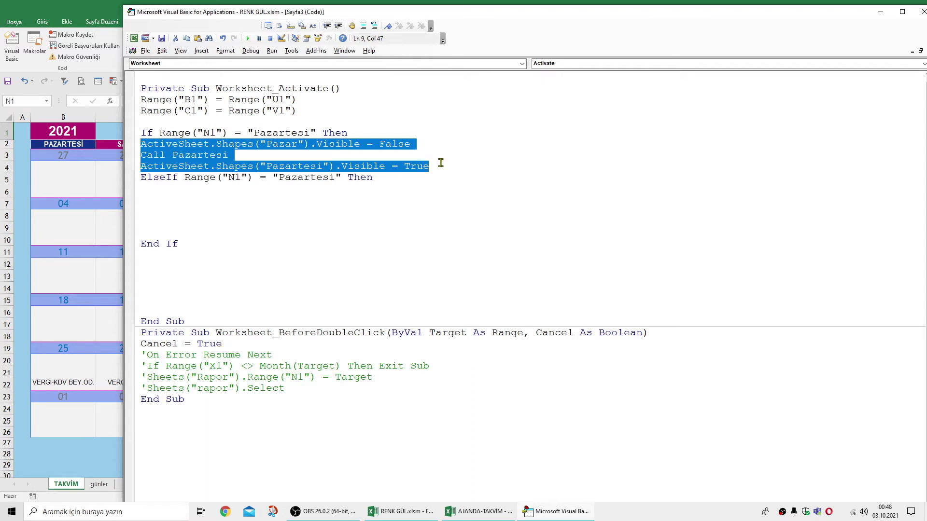
left_click(162, 188)
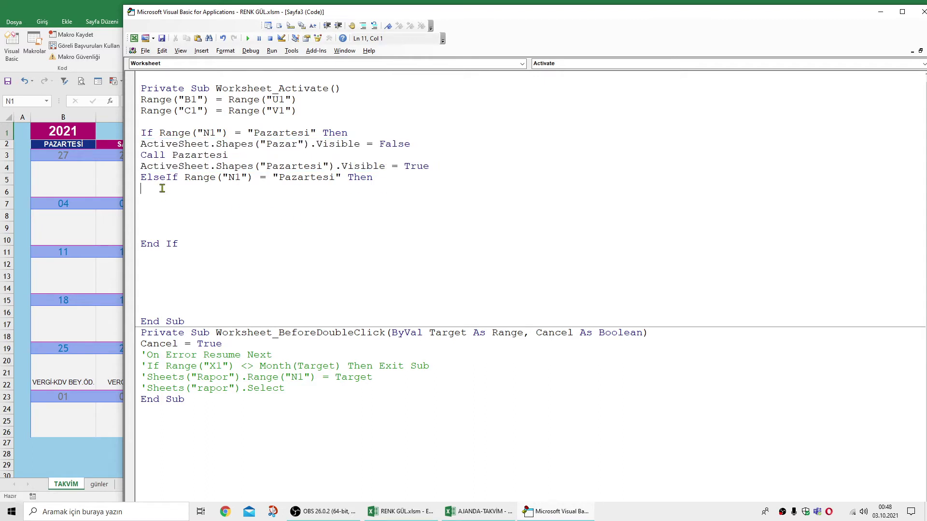
key("ctrl+v")
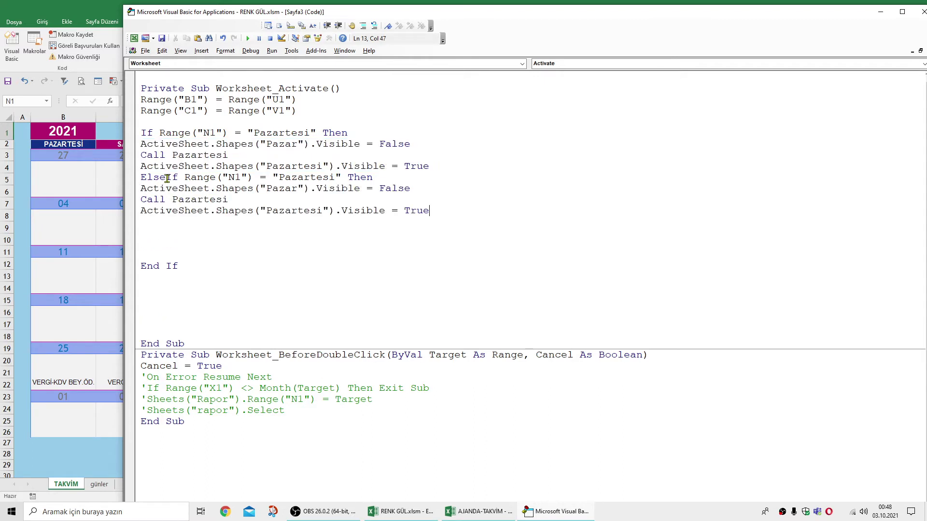
double_click(298, 179)
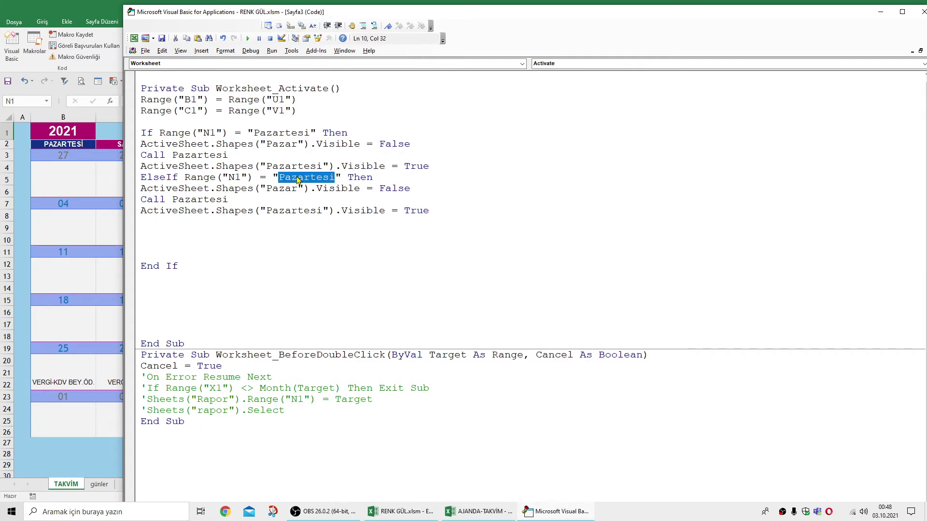
type("Sal")
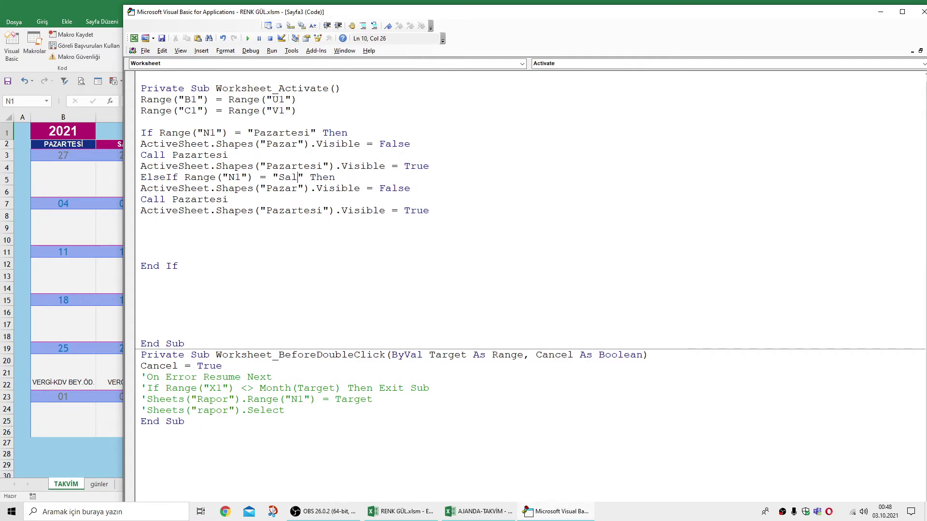
type("ı")
double_click(286, 190)
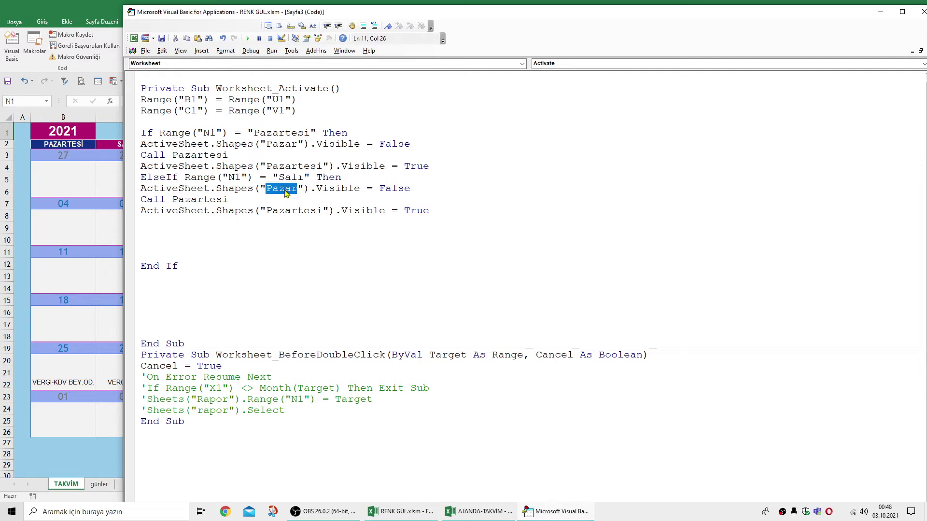
left_click(295, 194)
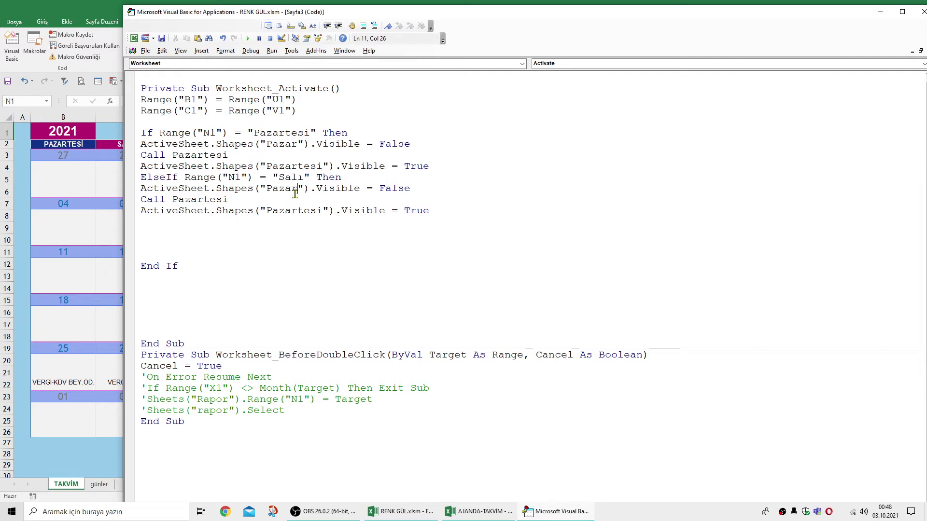
type("tesi")
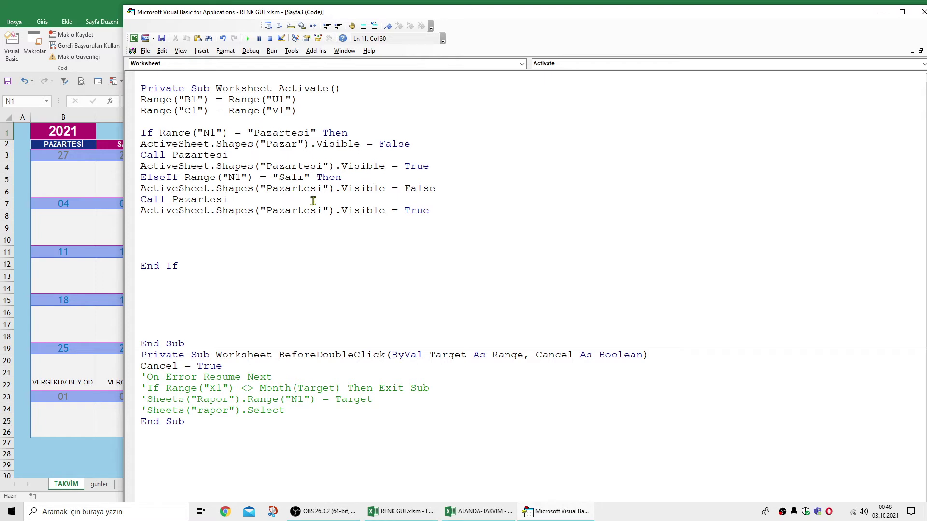
left_click(320, 221)
Step: Revert mistaken name edits in the first branch and ElseIf condition using Undo
double_click(304, 211)
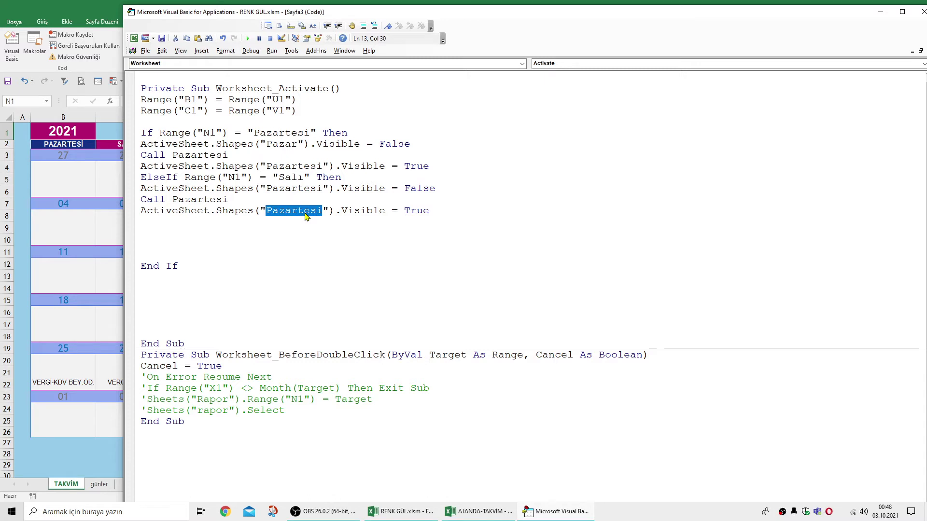
double_click(296, 167)
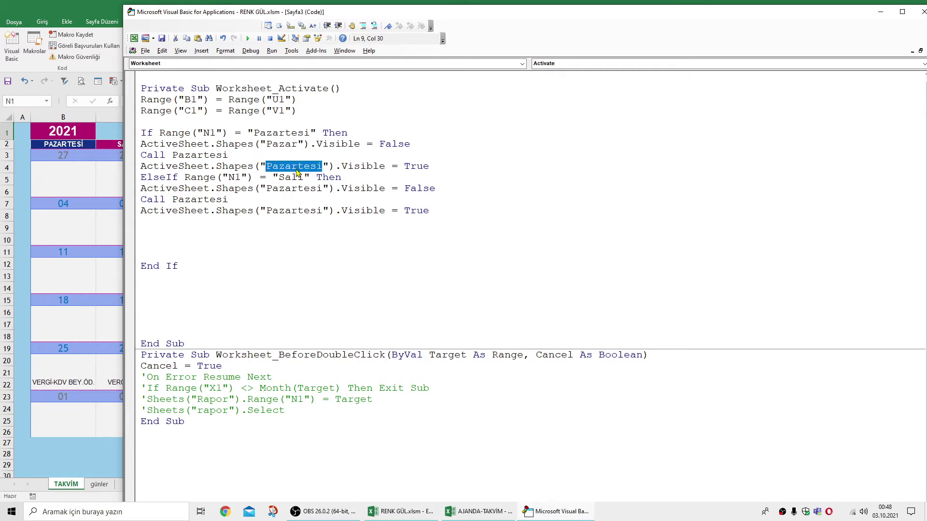
type("Sal")
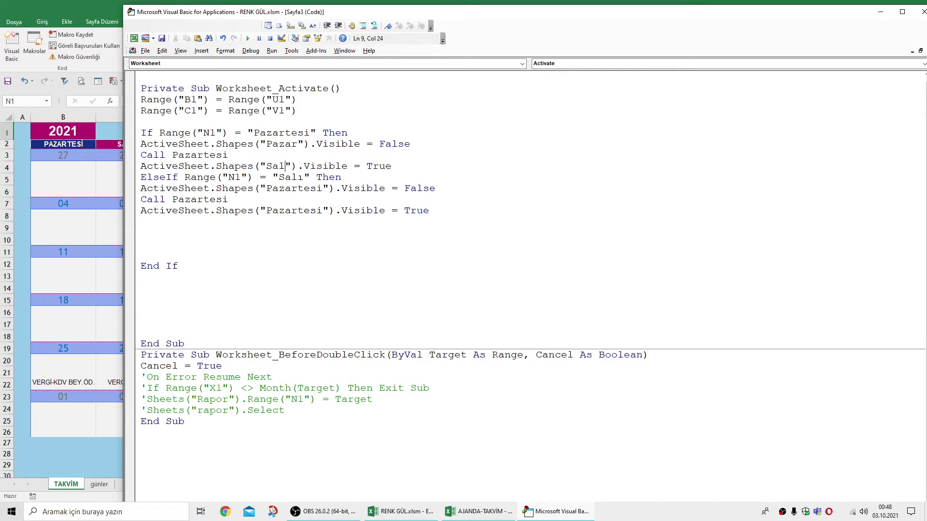
type("ı")
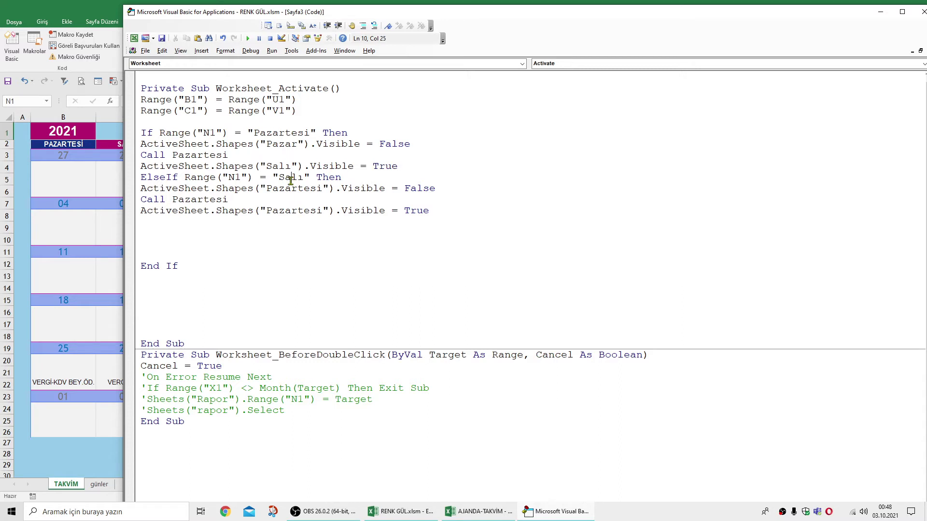
double_click(291, 179)
type("P")
type("azartesi")
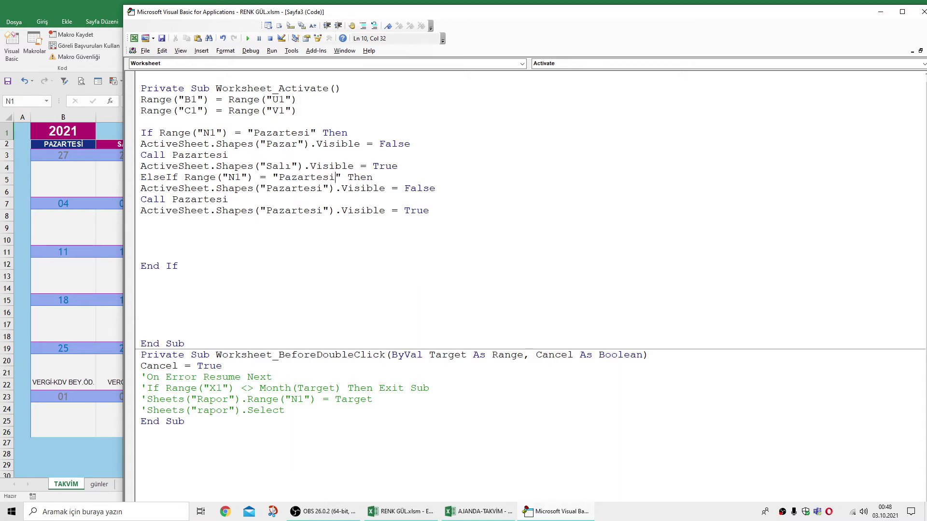
left_click(301, 229)
left_click(222, 38)
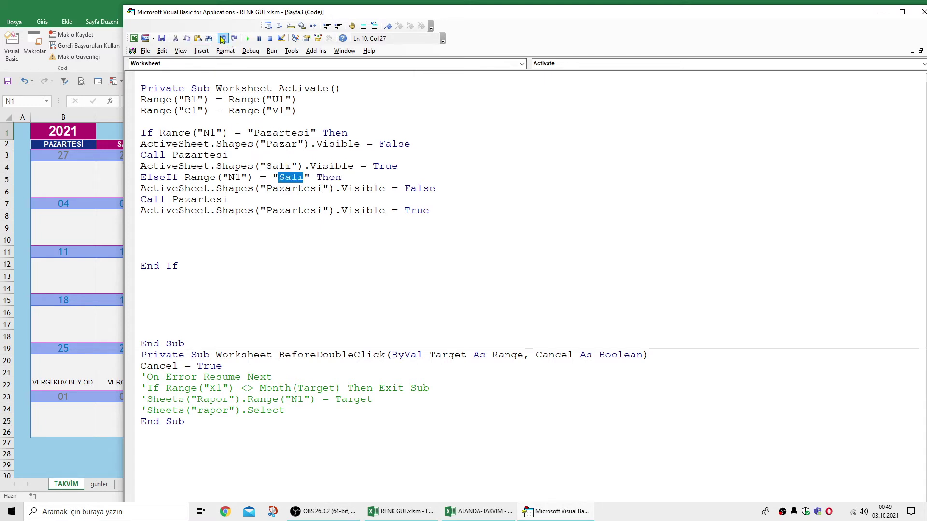
left_click(222, 38)
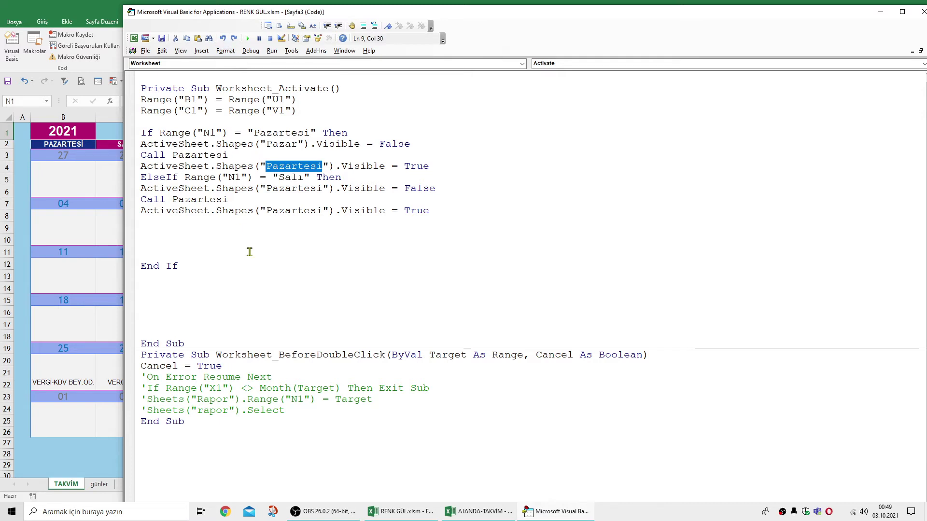
left_click(248, 254)
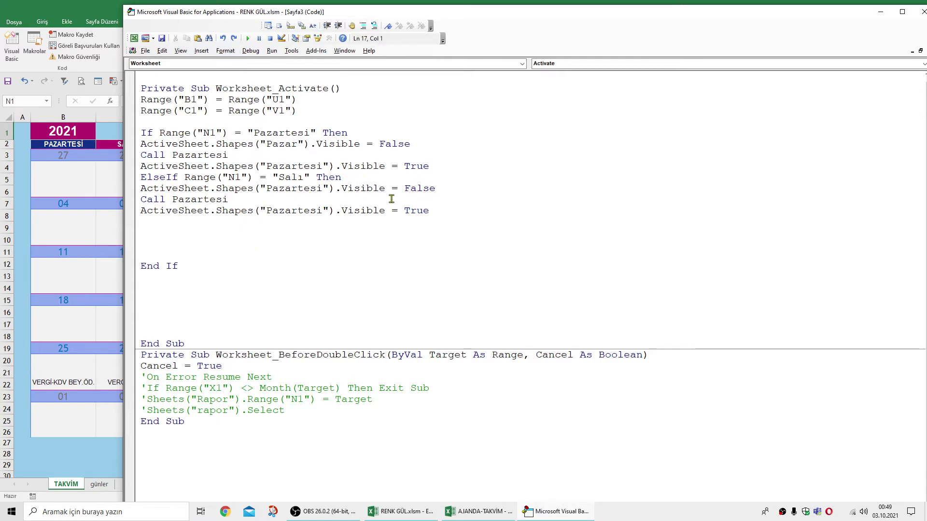
Step: Make the Salı branch show the Salı picture and call Salı
double_click(300, 211)
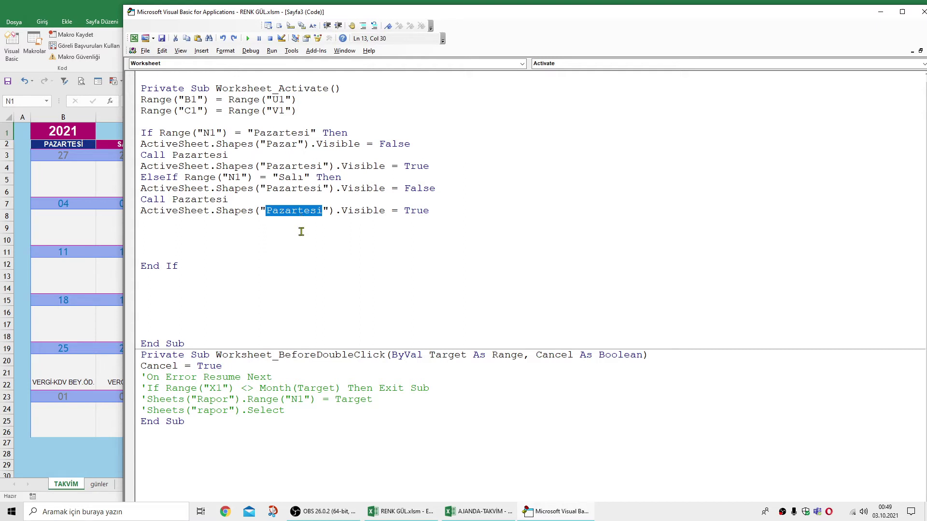
type("Sal")
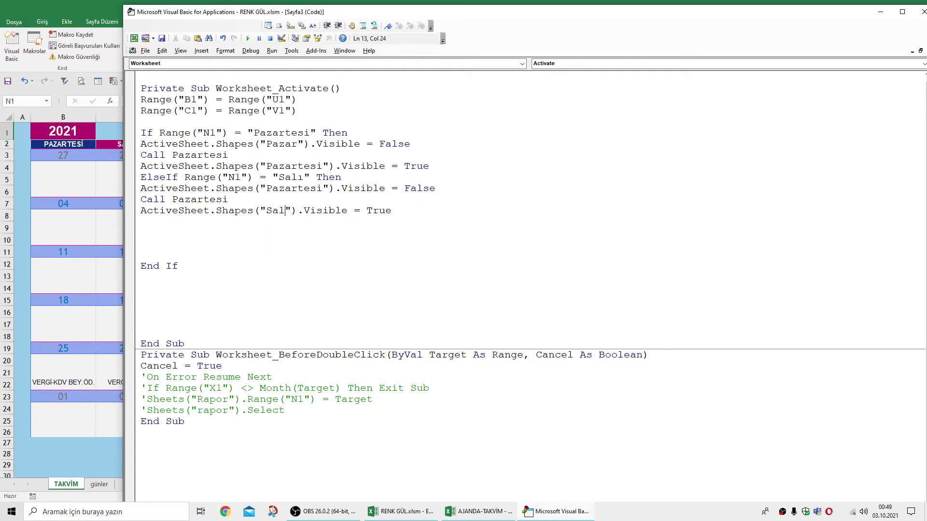
type("ı")
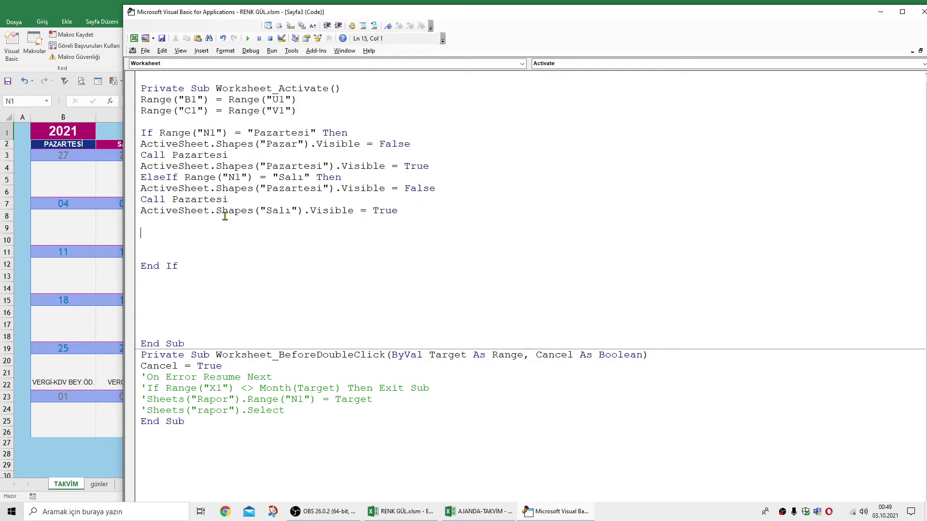
double_click(209, 202)
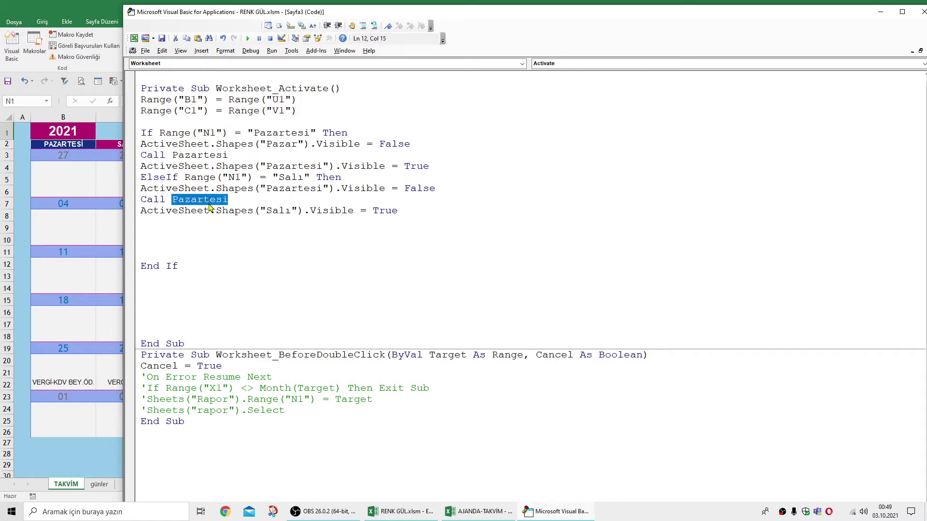
type("Salı")
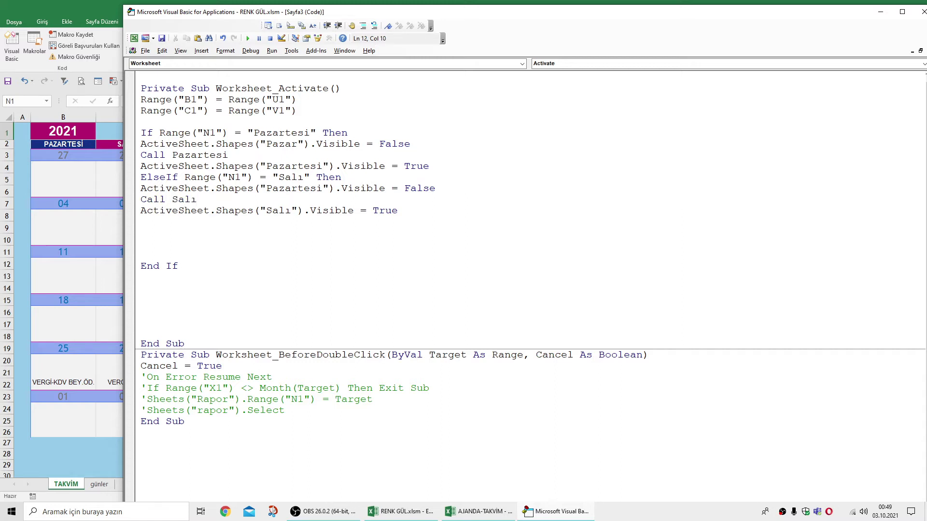
left_click(184, 231)
Step: Duplicate the Salı branch and set it to test Çarşamba, hide Salı and call Çarşamba
left_click_drag(142, 177, 405, 211)
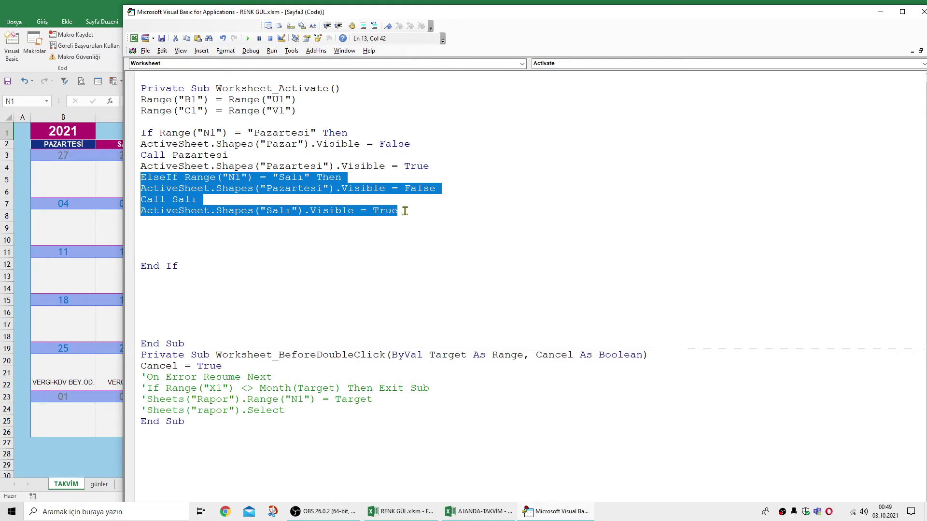
left_click(161, 225)
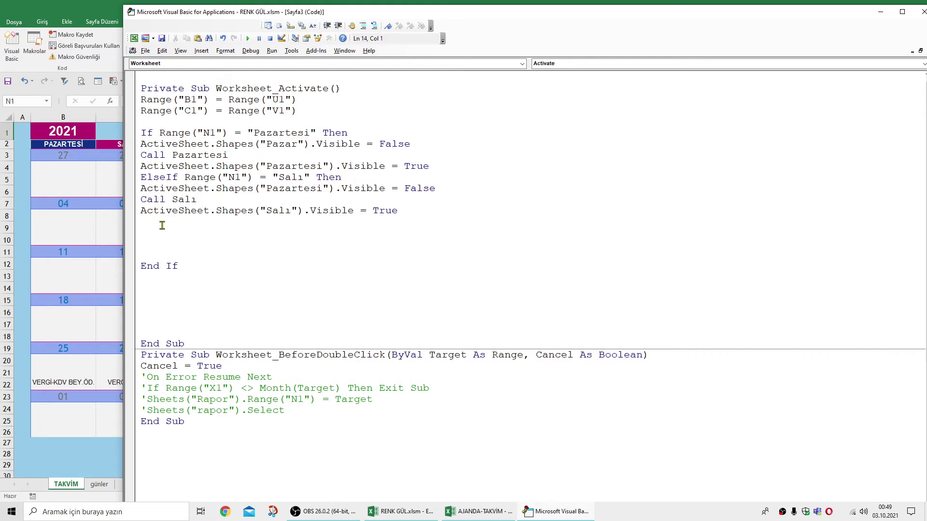
type("ElseIf Range(\"N1\") = \"Salı\" Then ActiveSheet.Shapes(\"Pazartesi\").Visible = False Call Salı ActiveSheet.Shapes(\"Salı\").Visible = True")
double_click(291, 224)
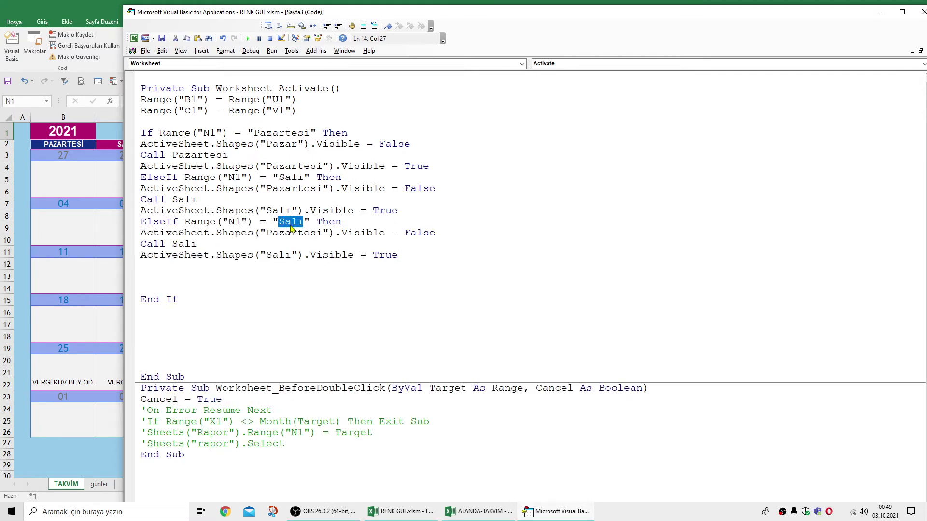
type("Çarş")
type("amba")
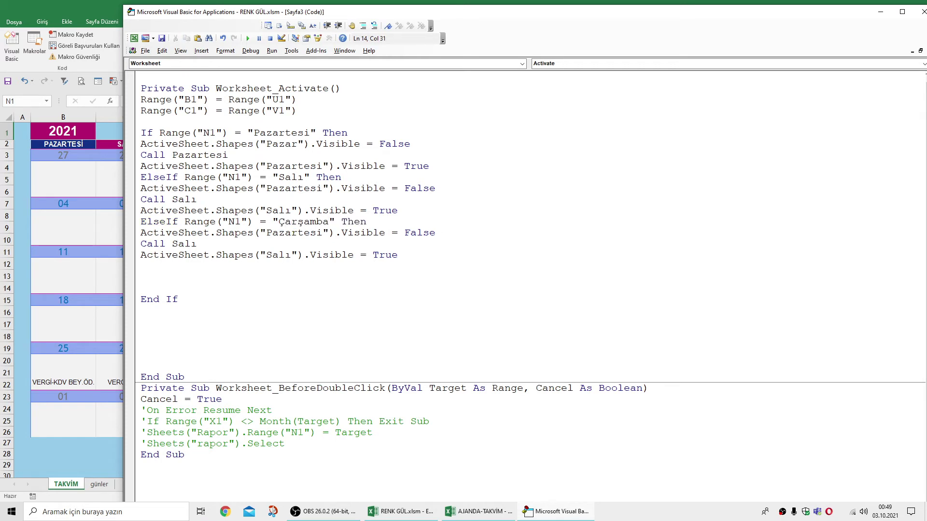
double_click(293, 234)
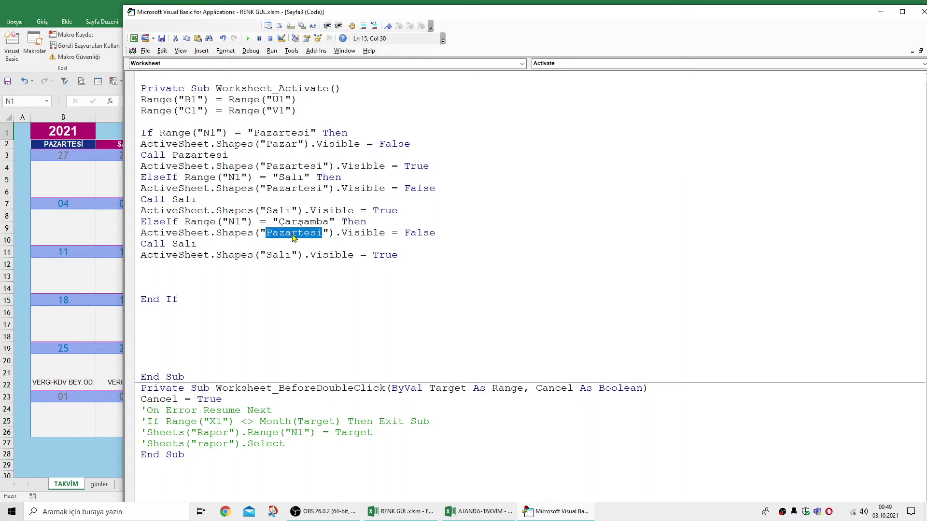
type("Salı")
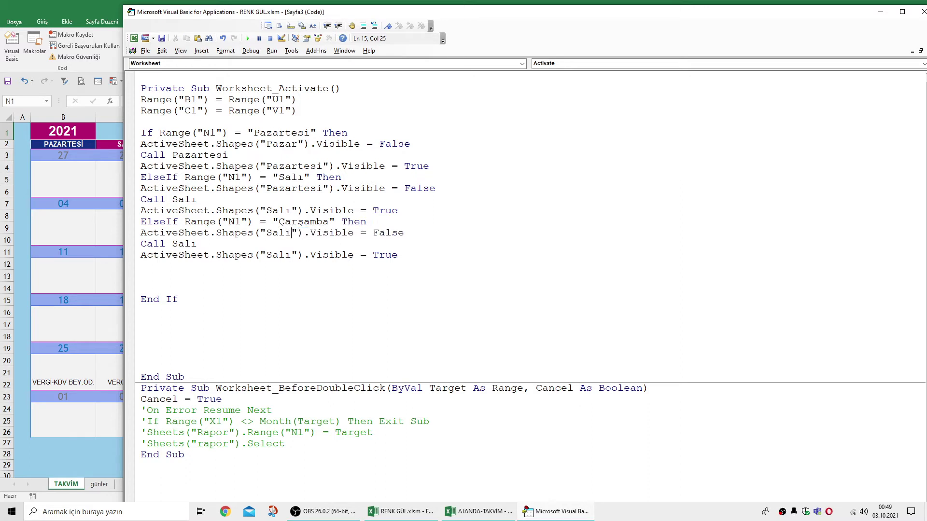
double_click(193, 246)
type("Çarşam")
type("ba")
left_click(274, 266)
Step: Make the new branch show the Çarşamba picture, then select the whole Çarşamba block
left_click_drag(223, 244, 174, 246)
key("ctrl+c")
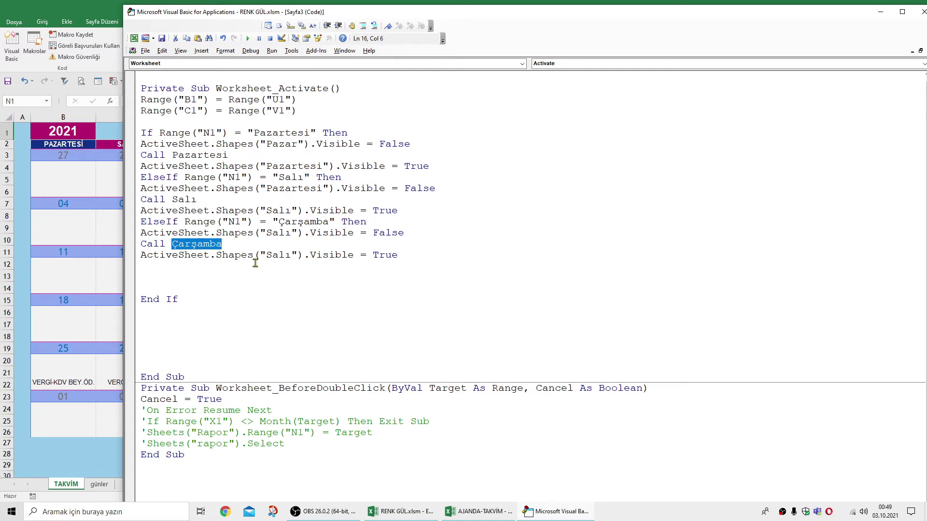
double_click(273, 257)
key("ctrl+v")
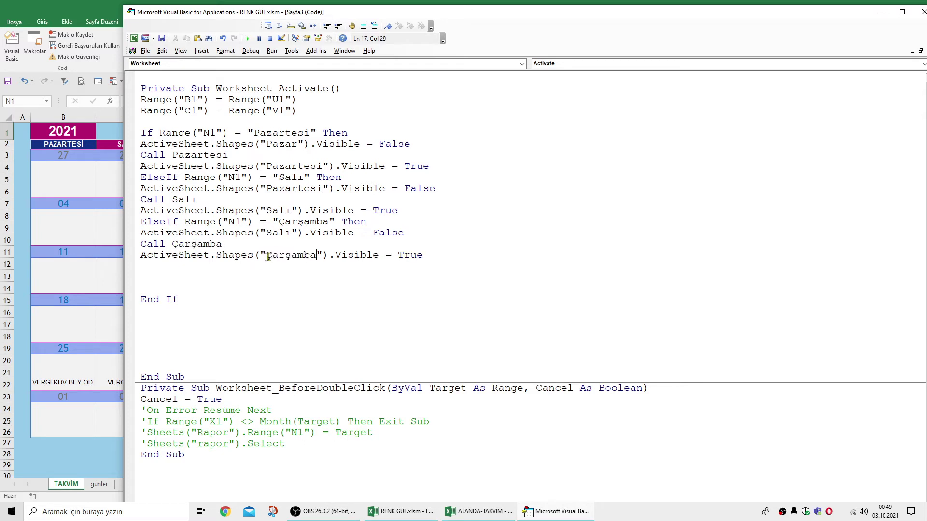
left_click(239, 269)
left_click_drag(141, 221, 450, 254)
key("ctrl+c")
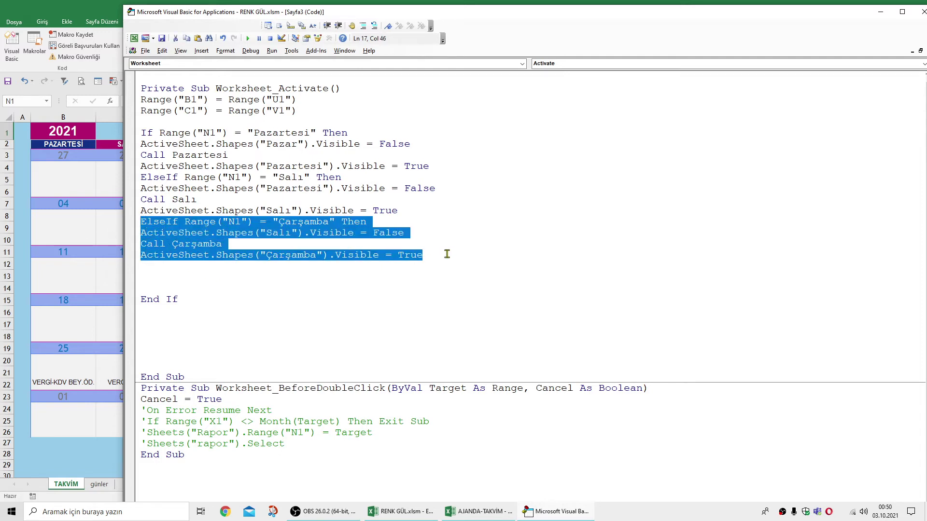
Step: Paste the Çarşamba block below and change it to test Perşembe, hide Çarşamba, show Perşembe
left_click(165, 267)
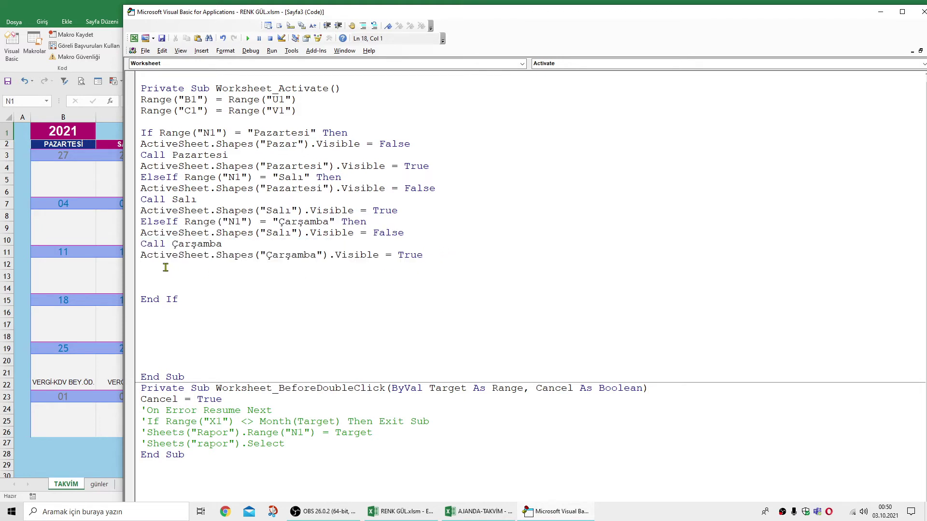
key("ctrl+v")
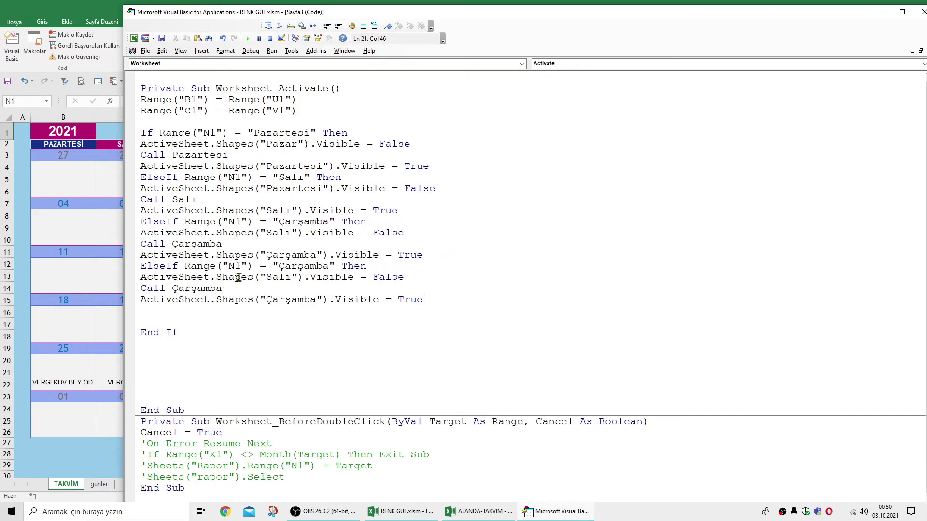
left_click(298, 267)
double_click(298, 267)
type("Pe")
type("rşembe")
double_click(283, 280)
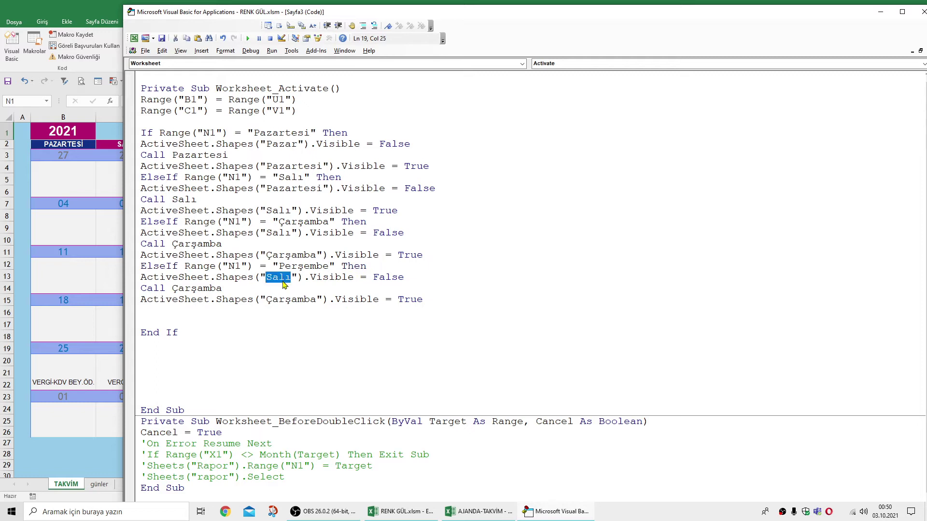
type("Çar")
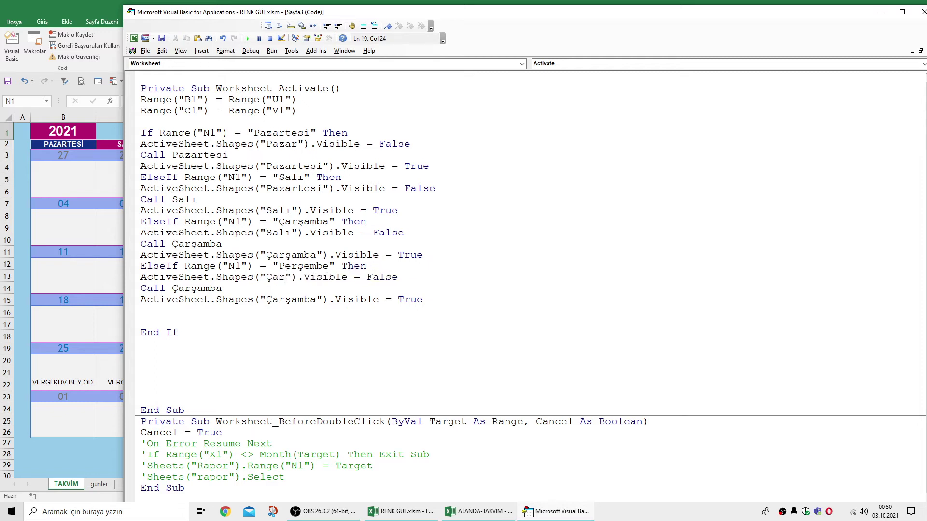
type("şamba")
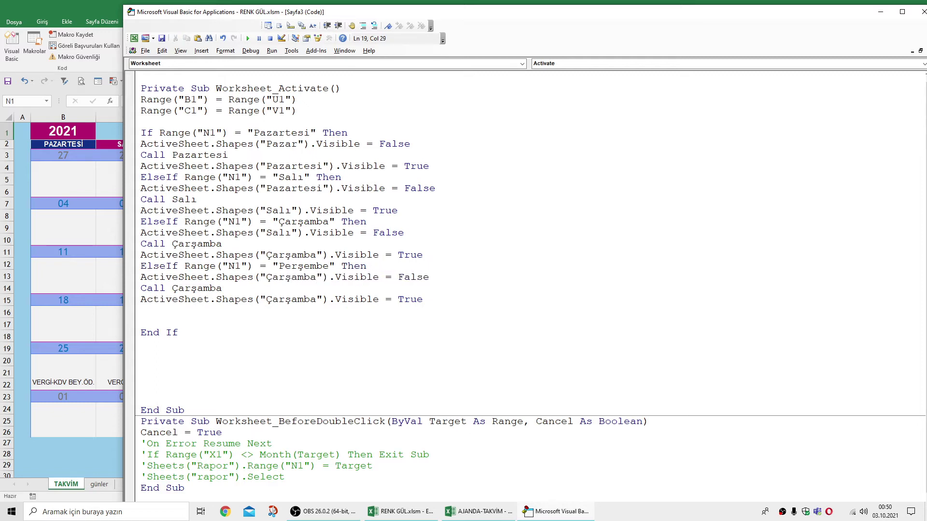
double_click(298, 300)
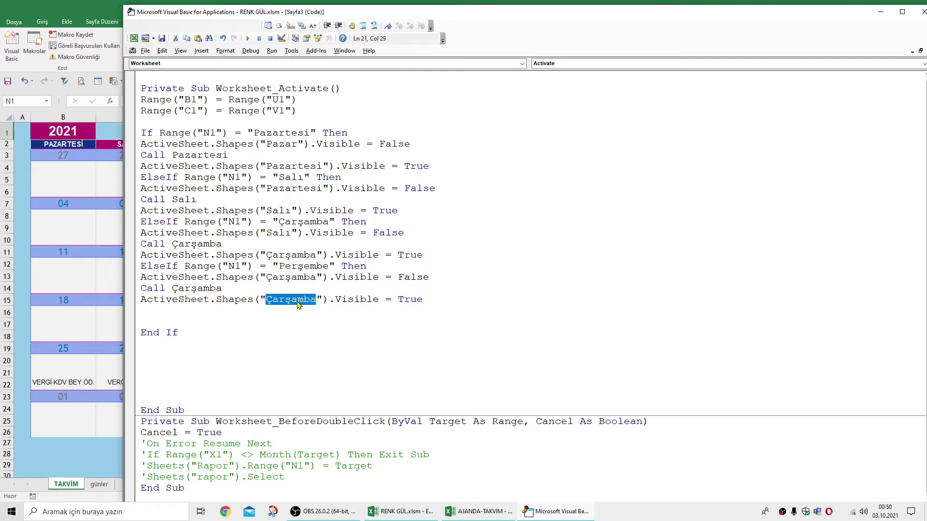
type("Prşem")
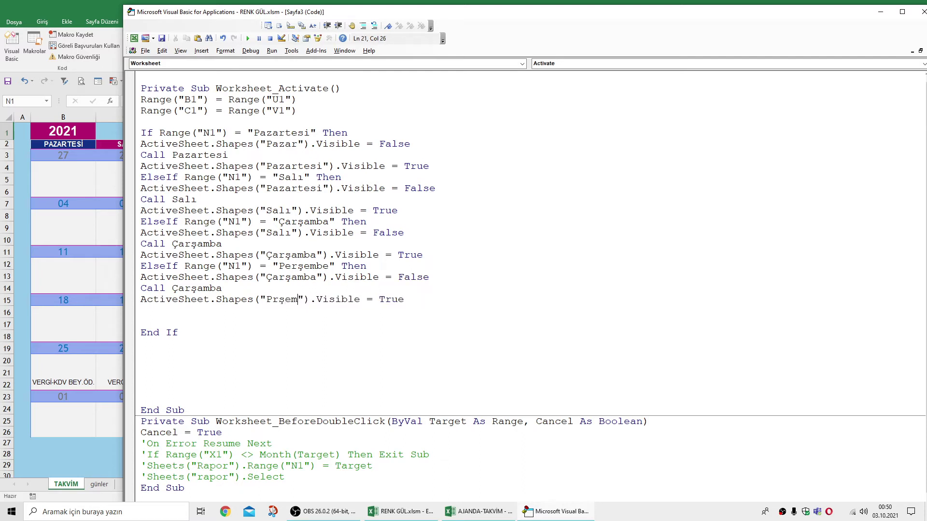
type("be")
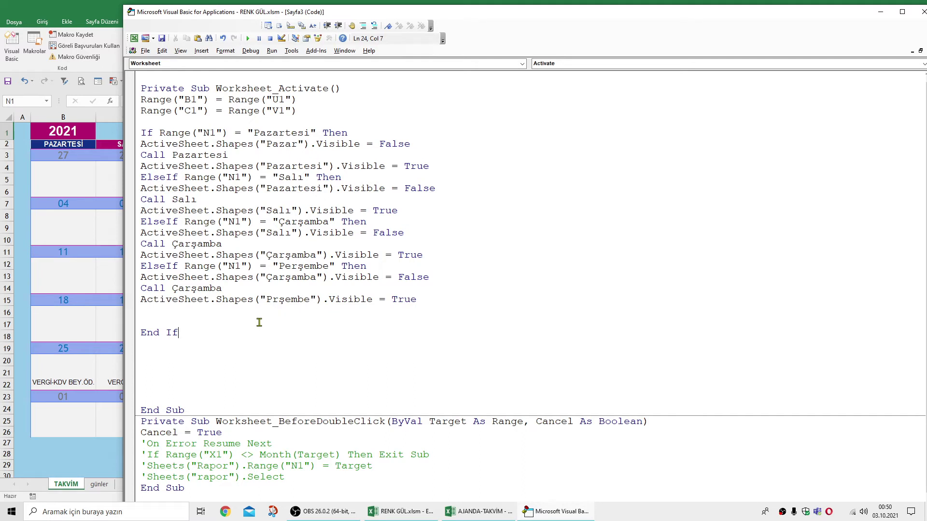
left_click(273, 302)
type("e")
left_click(270, 321)
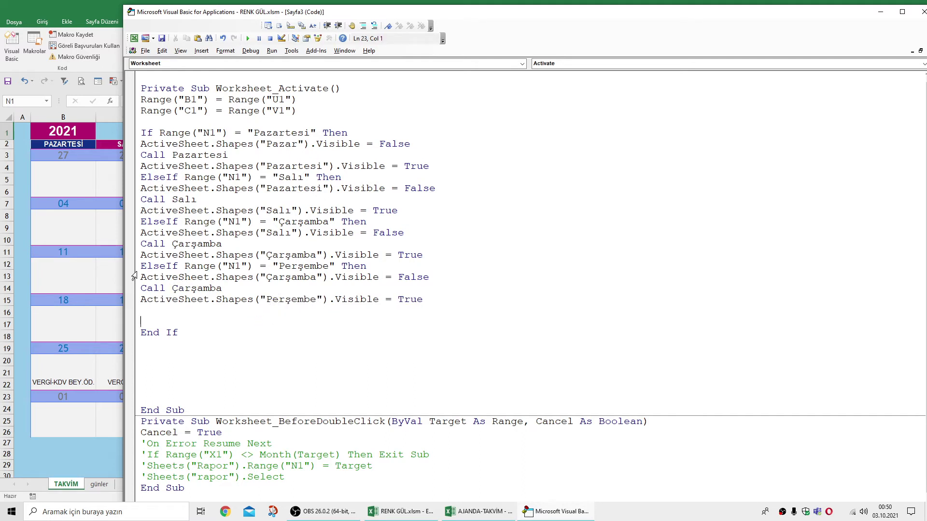
Step: Duplicate the four-line Perşembe branch below itself and add blank lines before End If
left_click_drag(141, 269, 455, 302)
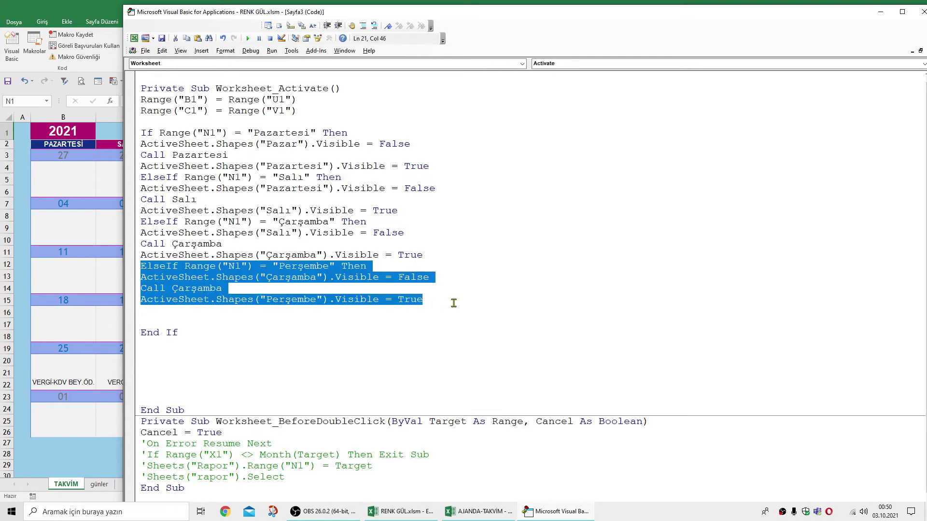
left_click(151, 315)
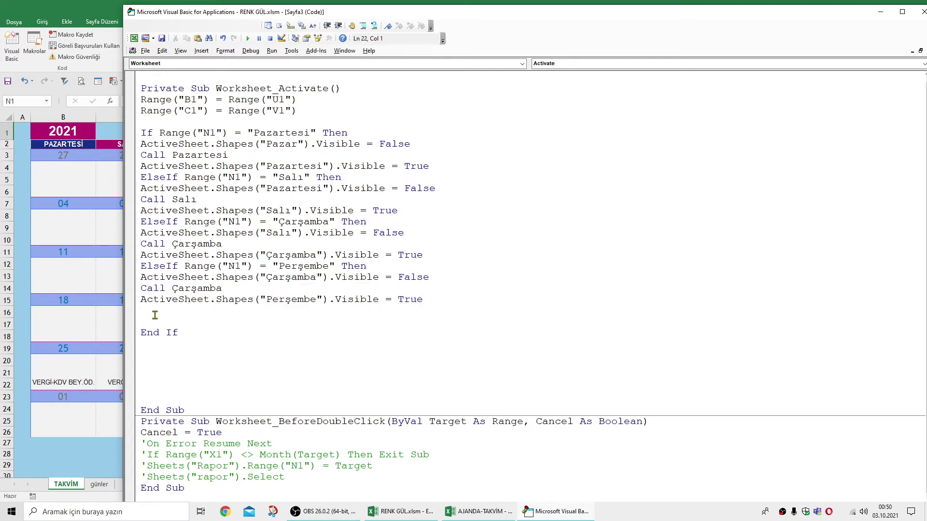
type("ElseIf Range(\"N1\") = \"Perşembe\" Then ActiveSheet.Shapes(\"Çarşamba\").Visible = False Call Çarşamba ActiveSheet.Shapes(\"Perşembe\").Visible = True")
key("Return")
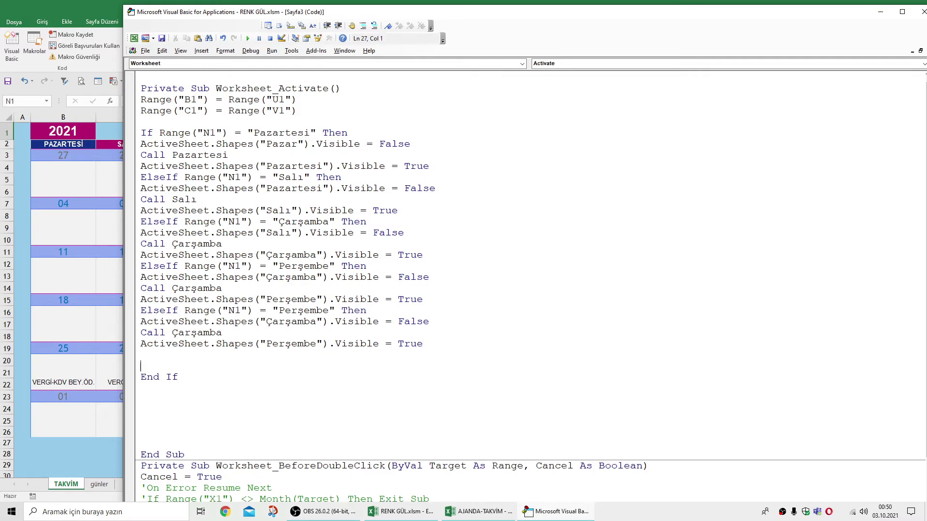
key("Return")
key("Return")
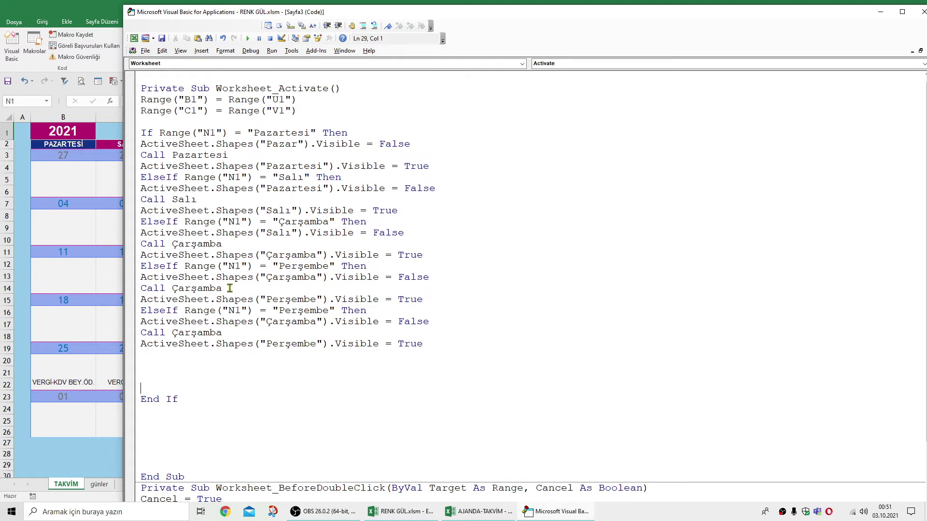
double_click(208, 289)
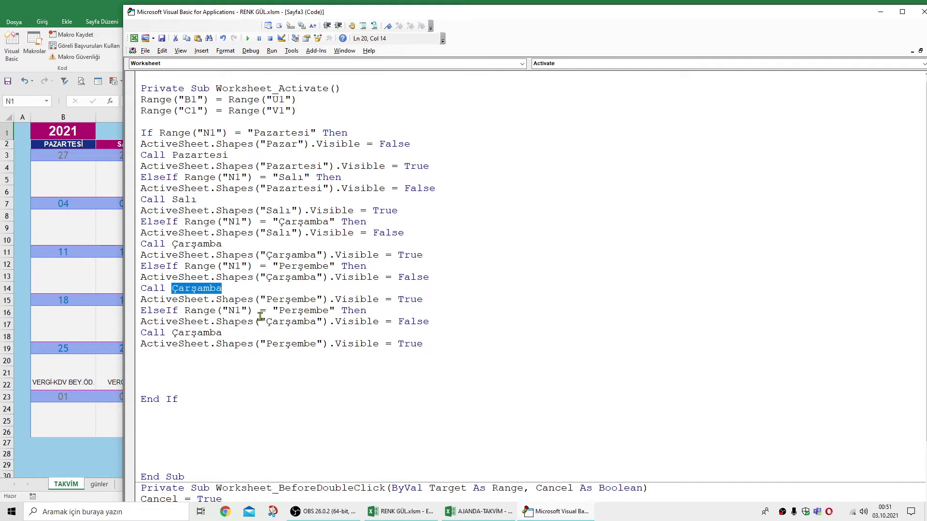
Step: Change the first branch's call to Perşembe; make the copy test Cuma, hide Perşembe, show Cuma
type("Perşem")
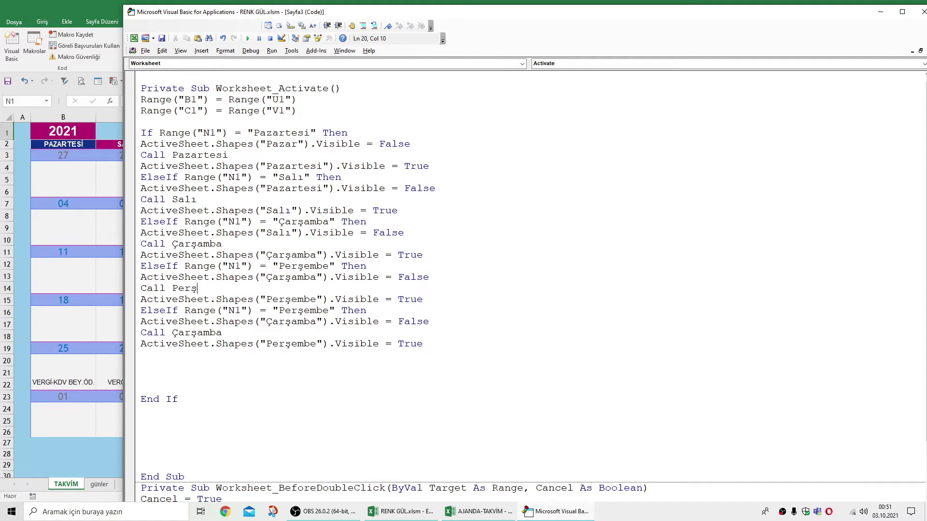
type("be")
left_click(250, 410)
double_click(291, 311)
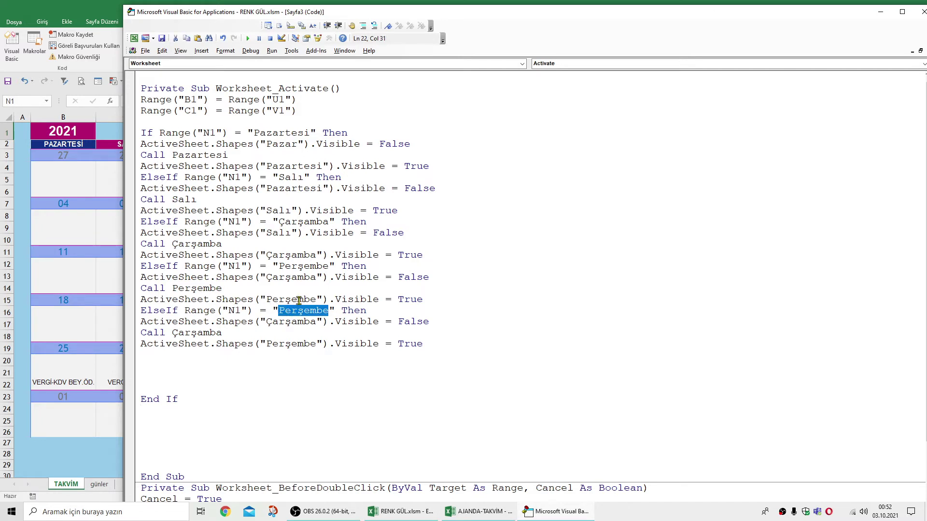
type("Cuma")
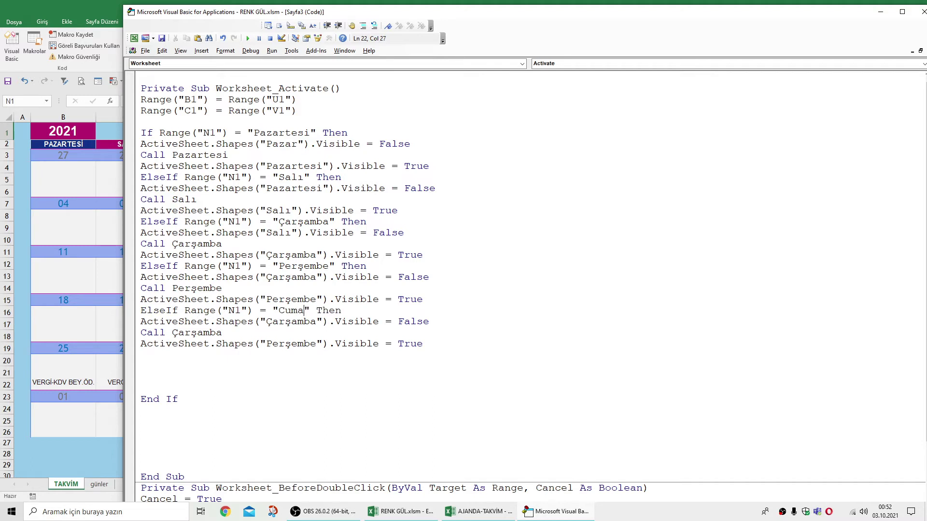
double_click(302, 324)
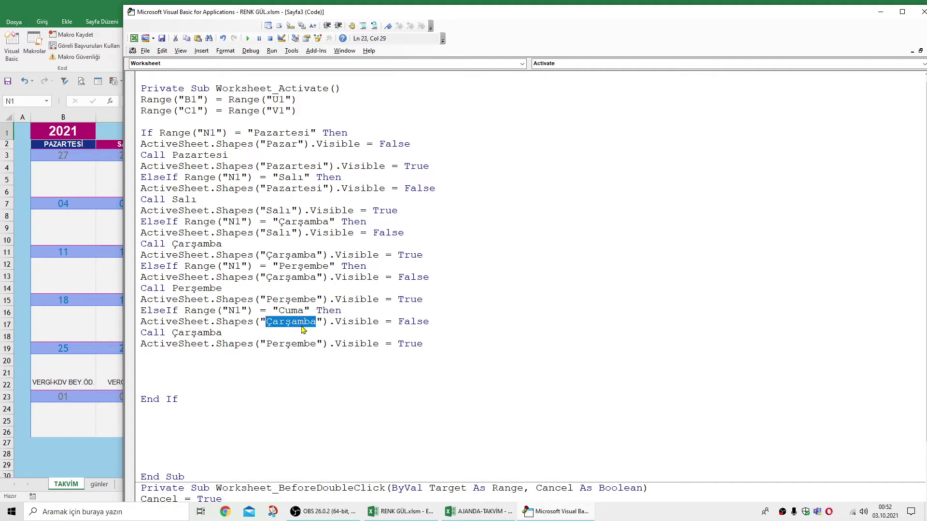
type("Per")
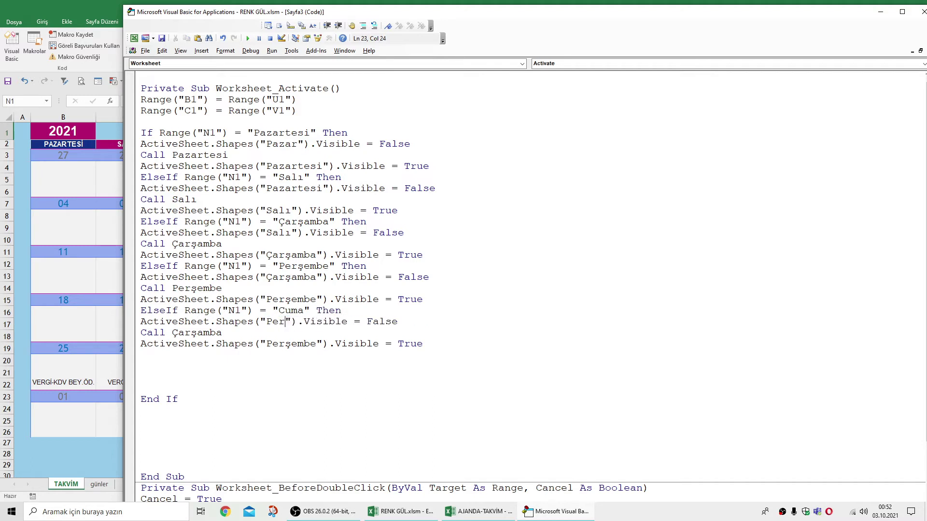
type("şembe")
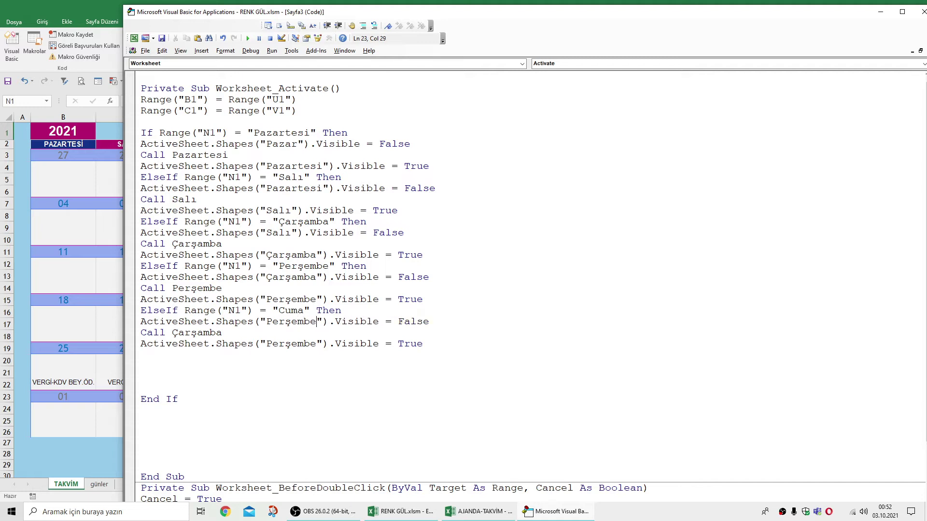
double_click(298, 344)
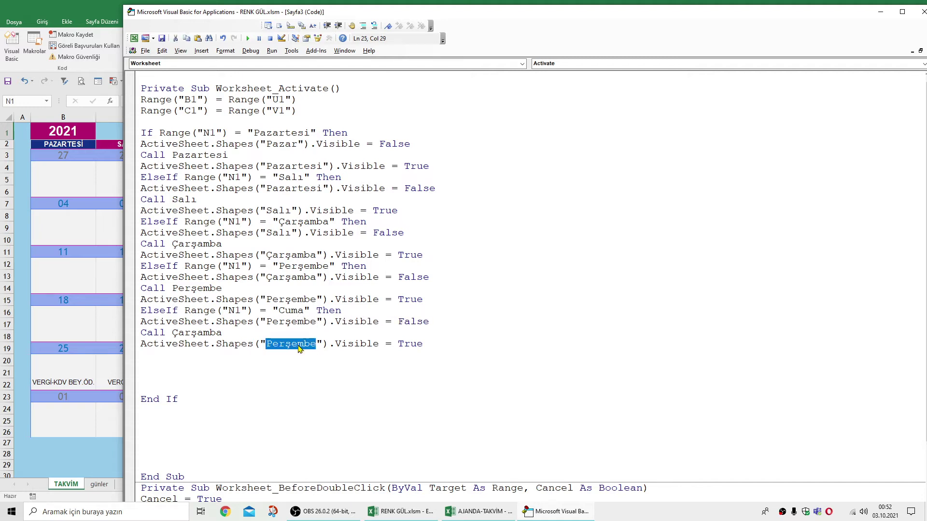
type("Cuma")
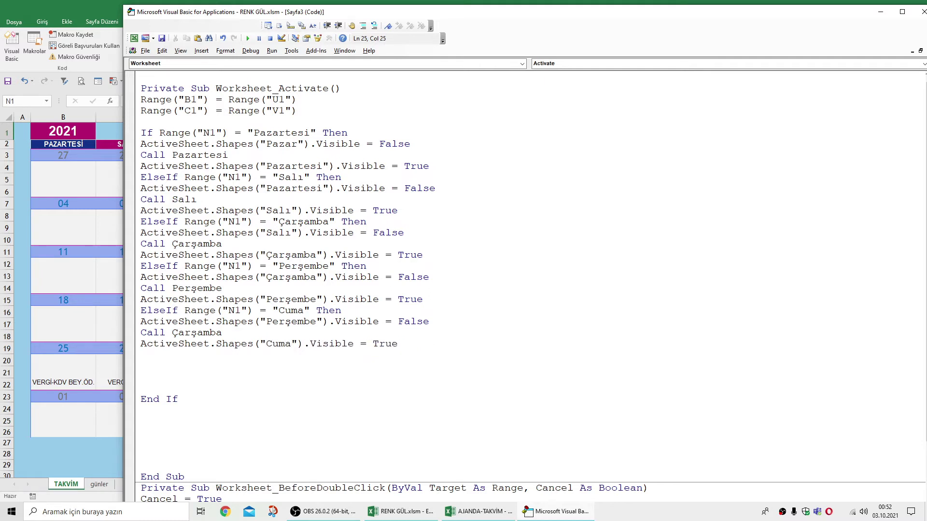
left_click(156, 363)
Step: Duplicate the Cuma branch as a Cumartesi branch that hides Cuma and shows Cumartesi
left_click_drag(140, 311, 405, 355)
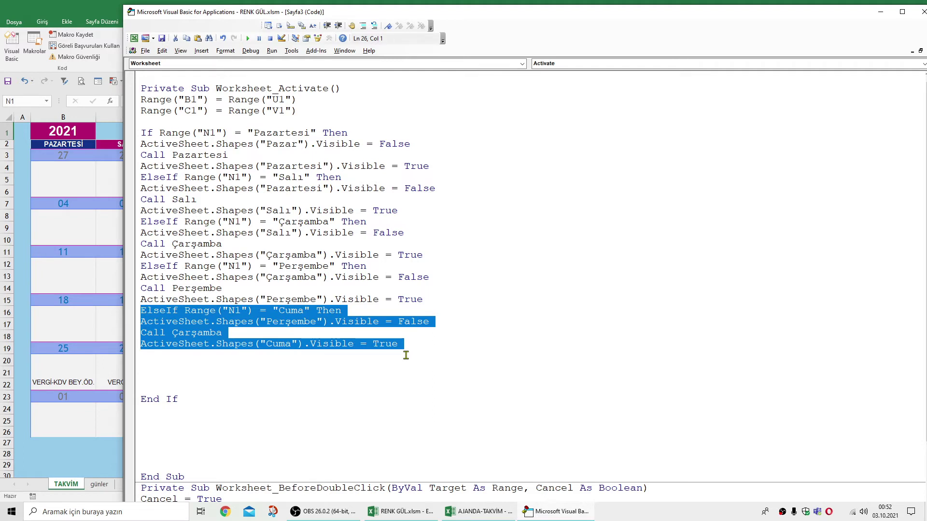
left_click(157, 359)
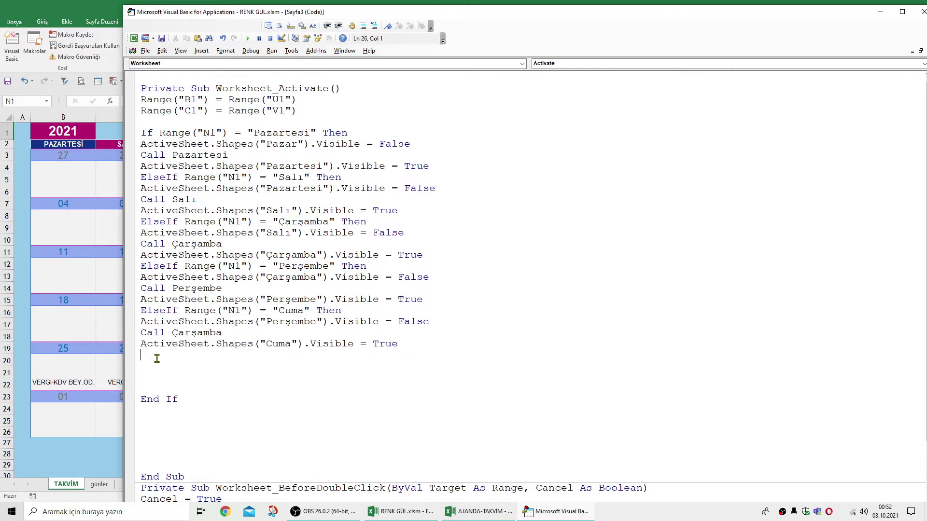
type("ElseIf Range(\"N1\") = \"Cuma\" Then ActiveSheet.Shapes(\"Perşembe\").Visible = False Call Çarşamba ActiveSheet.Shapes(\"Cuma\").Visible = True")
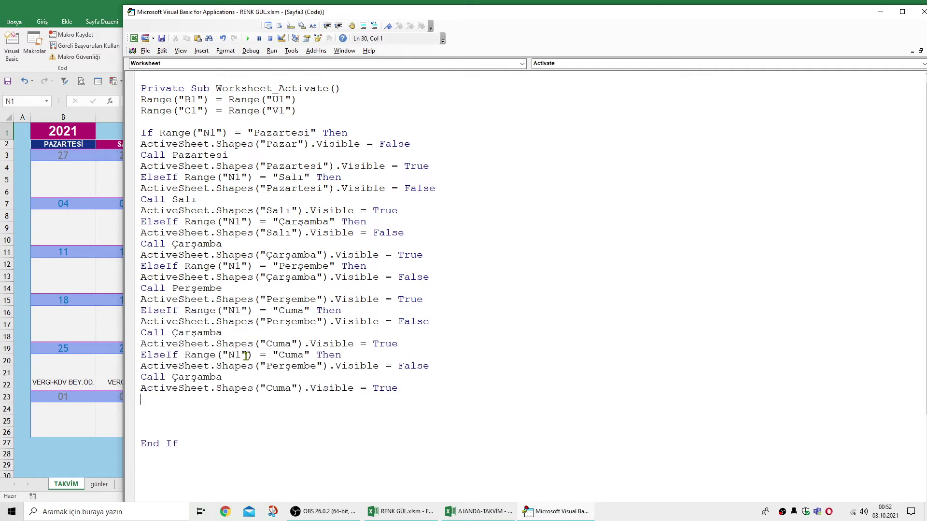
double_click(291, 356)
type("C")
type("umartes")
type("i")
double_click(293, 367)
type("C")
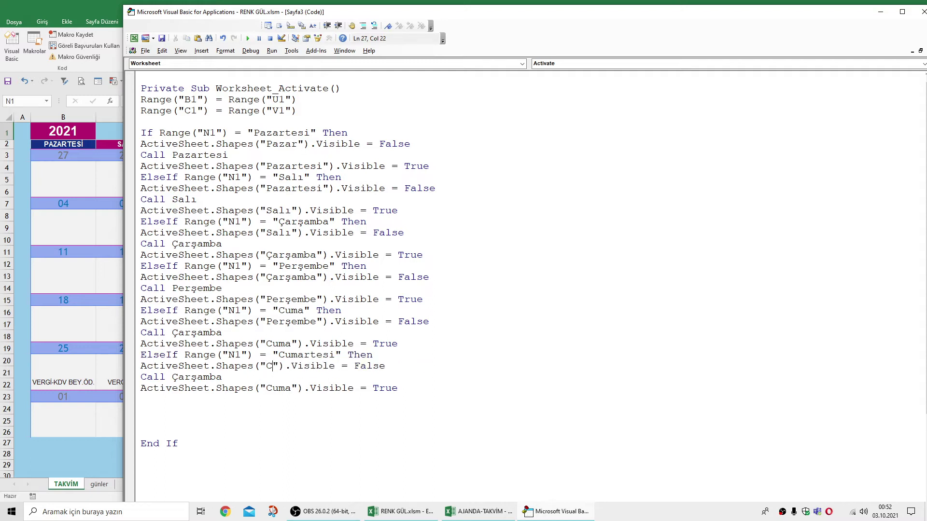
type("uma")
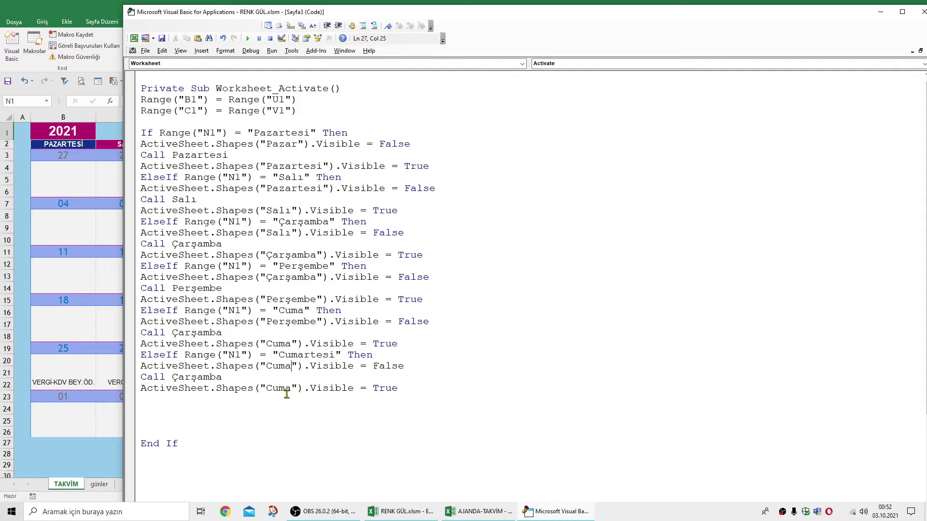
double_click(286, 391)
left_click(290, 392)
type("rtesi")
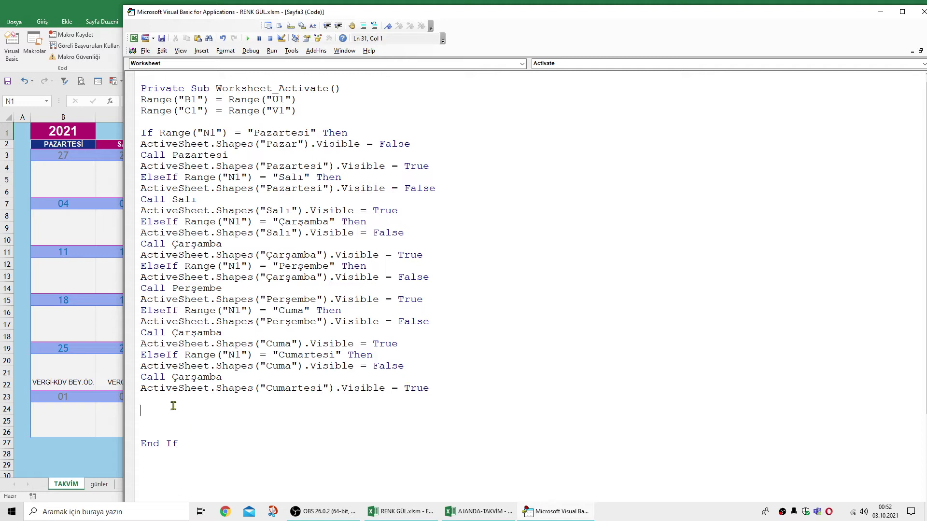
Step: Duplicate it as a Pazar branch hiding Cumartesi and showing Pazar, and remove blank lines before End If
left_click_drag(141, 356, 430, 391)
key("ctrl+c")
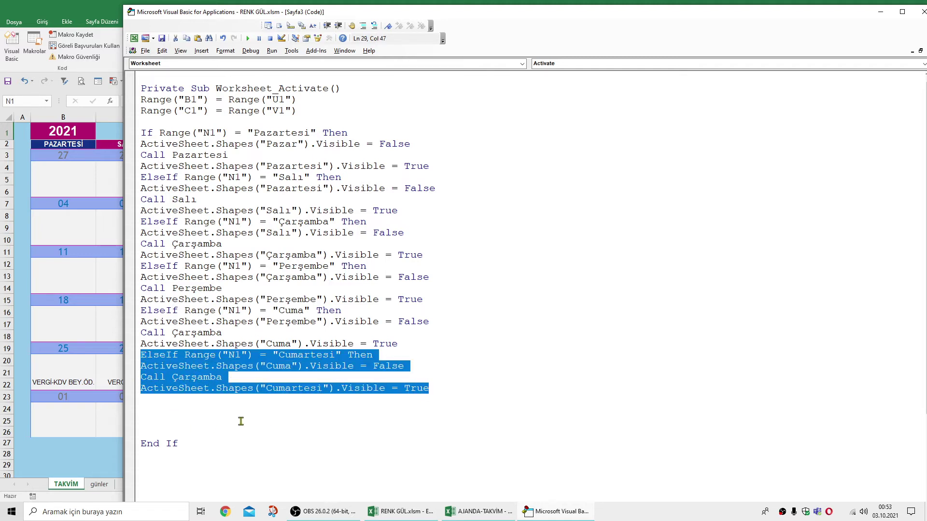
left_click(170, 406)
key("ctrl+v")
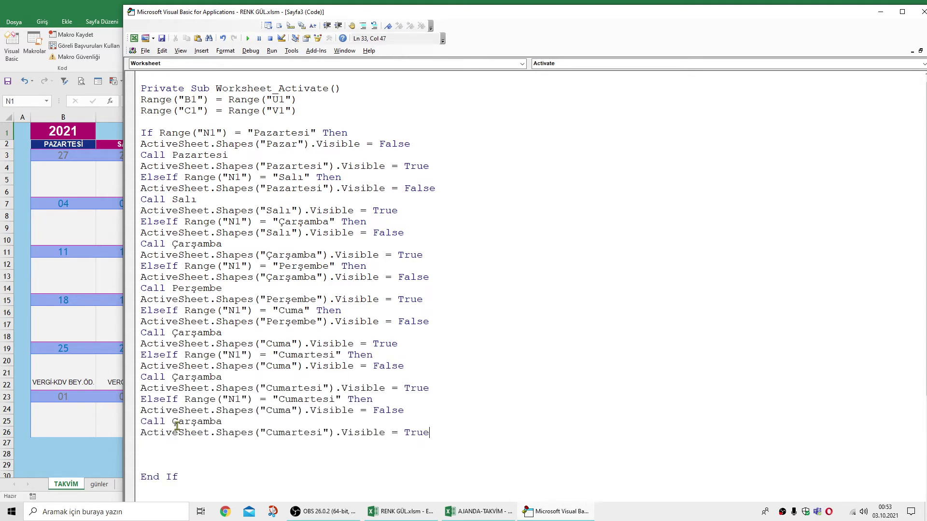
left_click(301, 400)
double_click(300, 400)
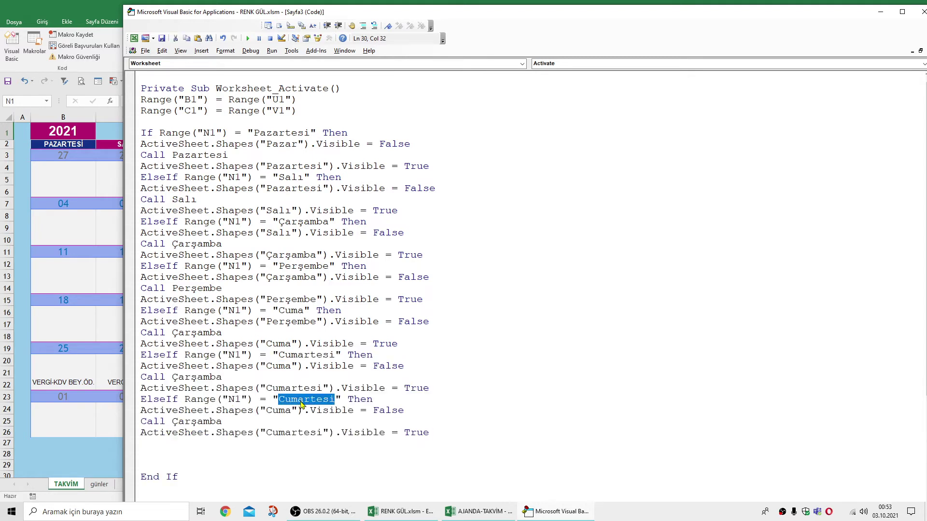
type("P")
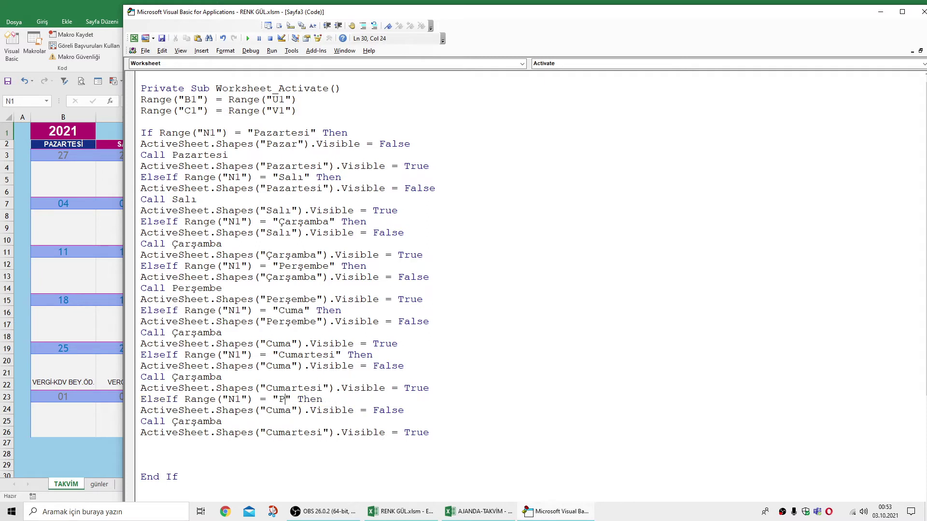
type("azar")
double_click(277, 411)
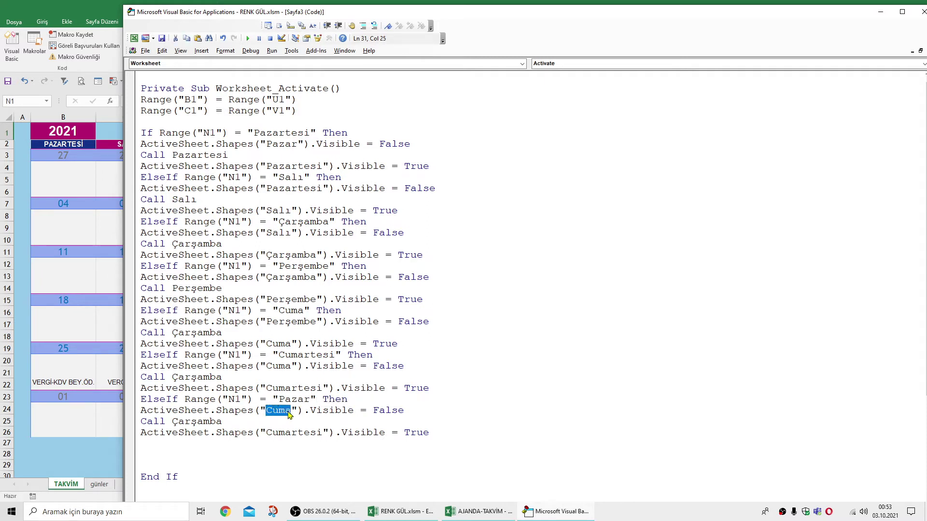
left_click(288, 411)
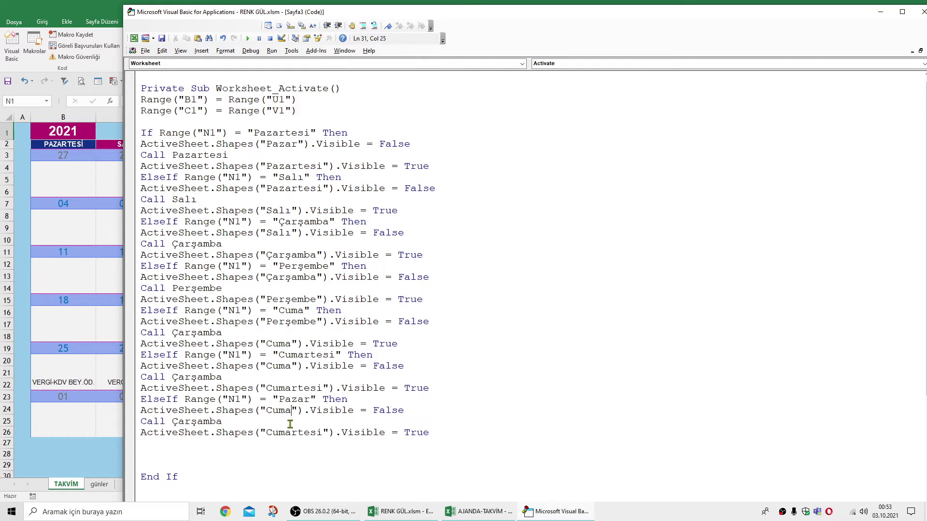
type("rtesi")
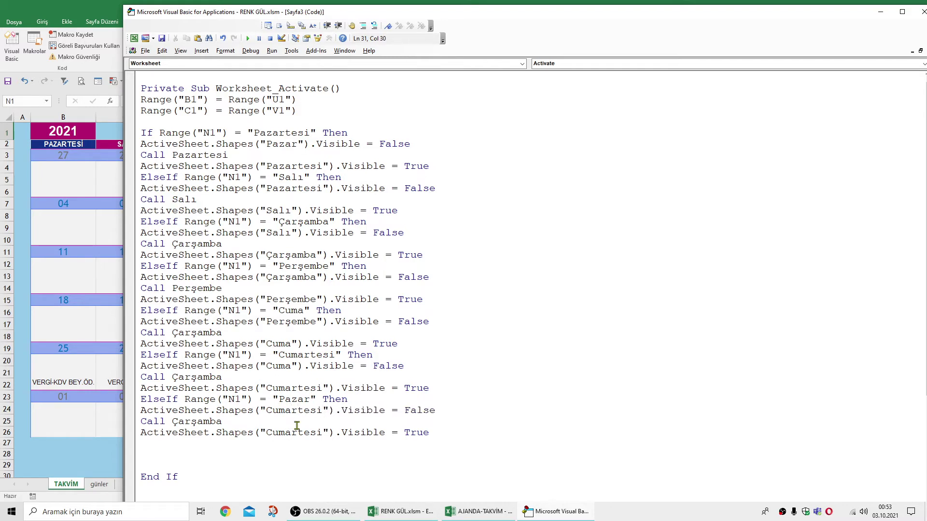
double_click(303, 434)
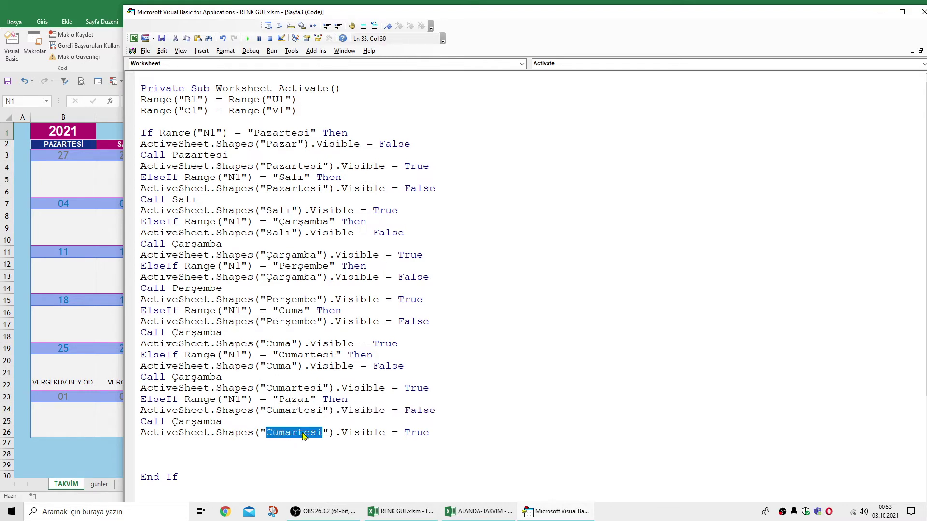
type("Paza")
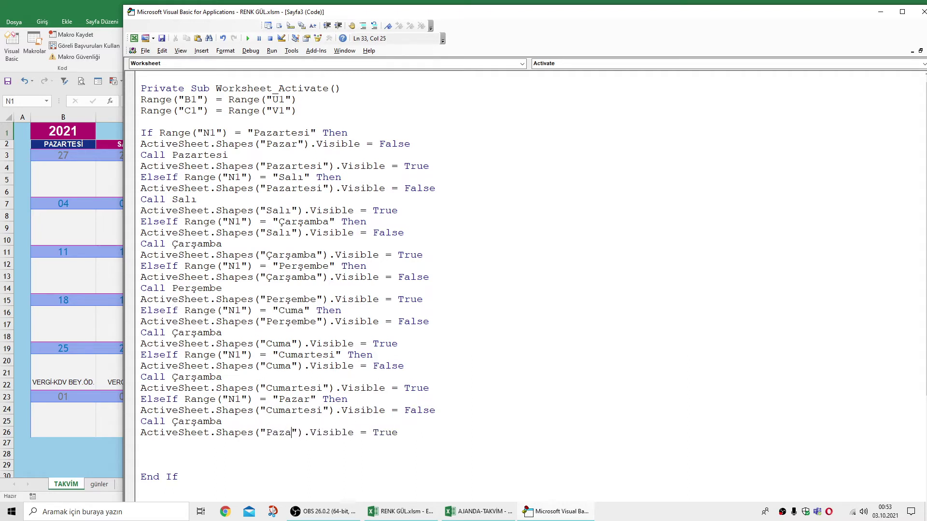
type("r")
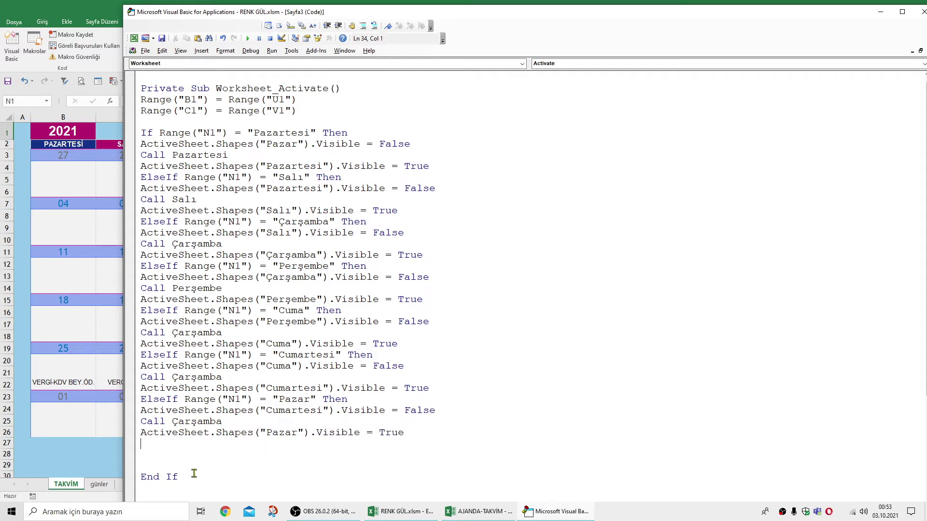
mouse_move(179, 478)
left_mouse_down()
mouse_move(134, 483)
mouse_move(154, 447)
left_mouse_up()
left_click(922, 12)
left_click(797, 207)
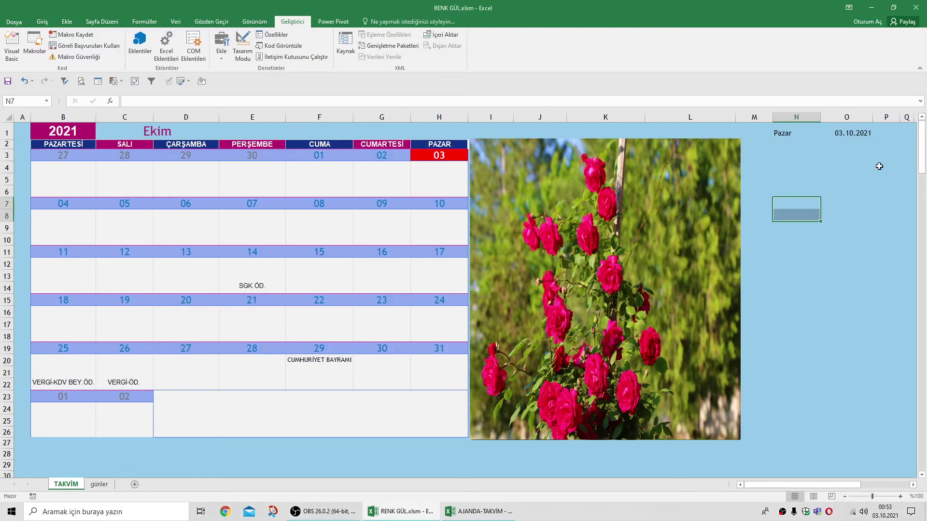
left_click(102, 485)
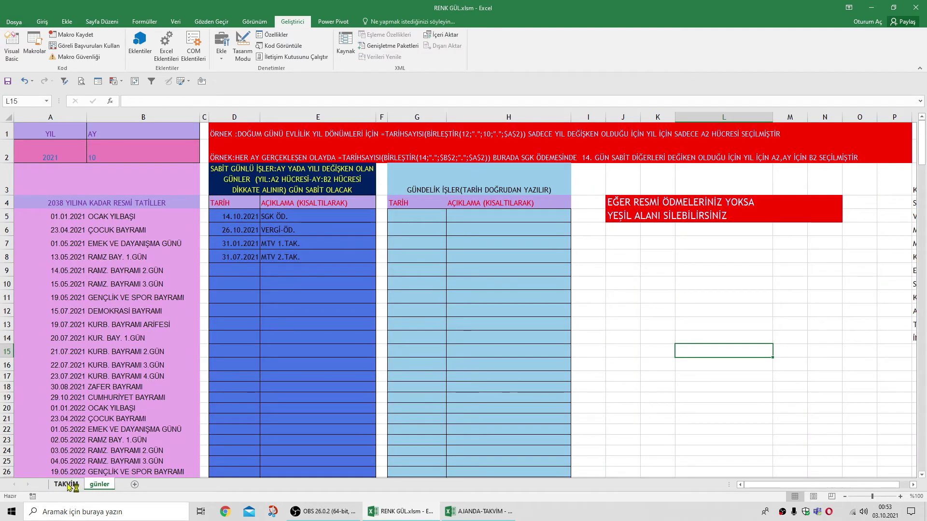
left_click(68, 486)
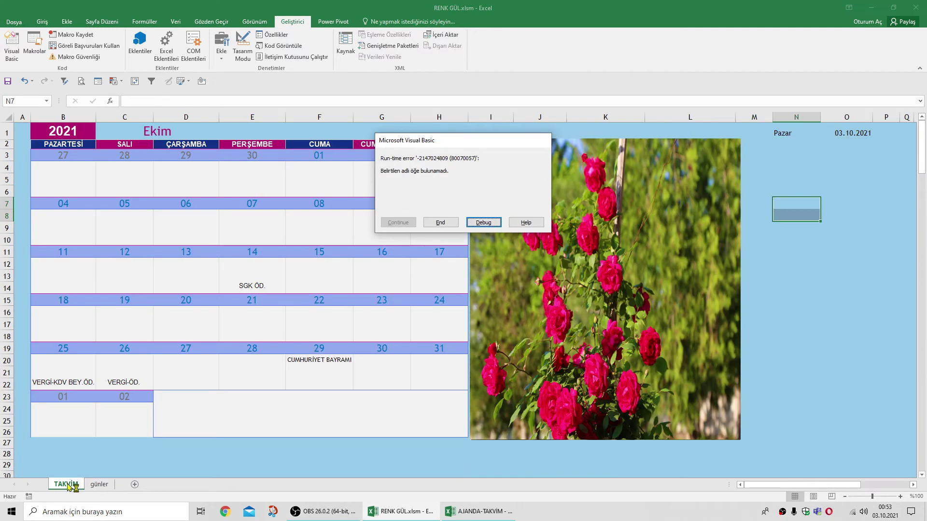
left_click(483, 222)
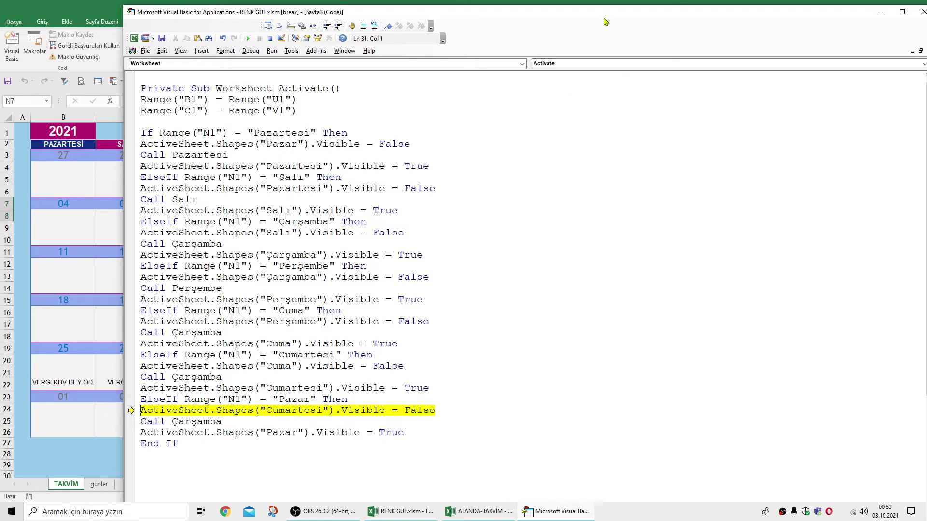
Step: Replace the Çarşamba calls with Call Cuma, Call Cumartesi and Call Pazar in the three branches
mouse_move(606, 20)
left_mouse_down()
mouse_move(620, 95)
mouse_move(627, 29)
left_mouse_up()
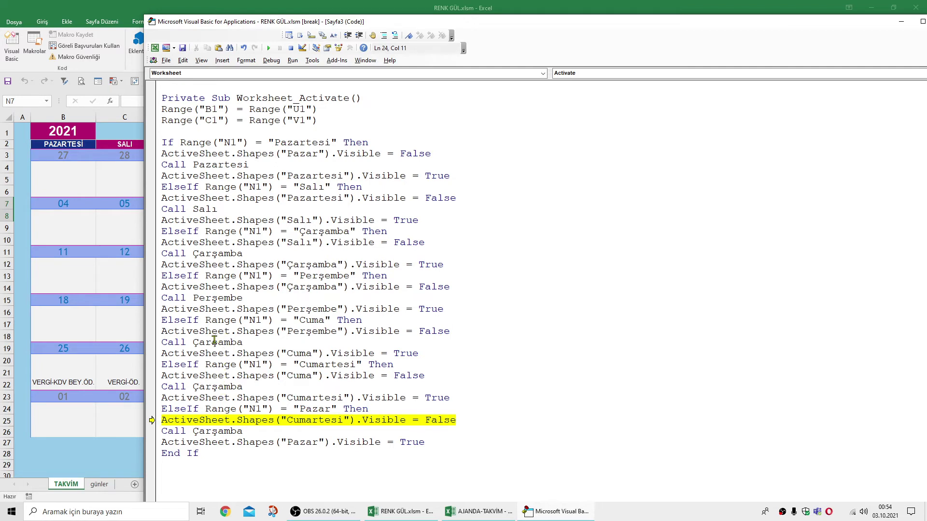
double_click(216, 343)
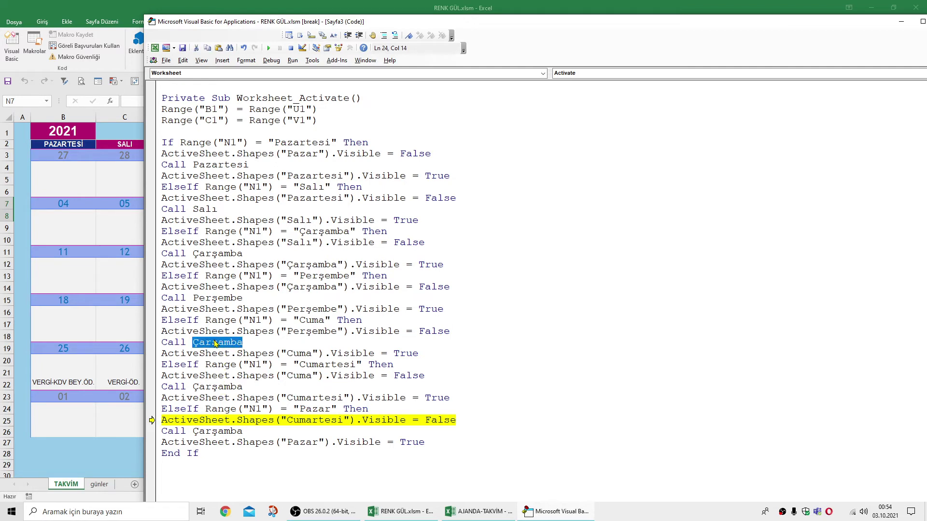
type("Cu")
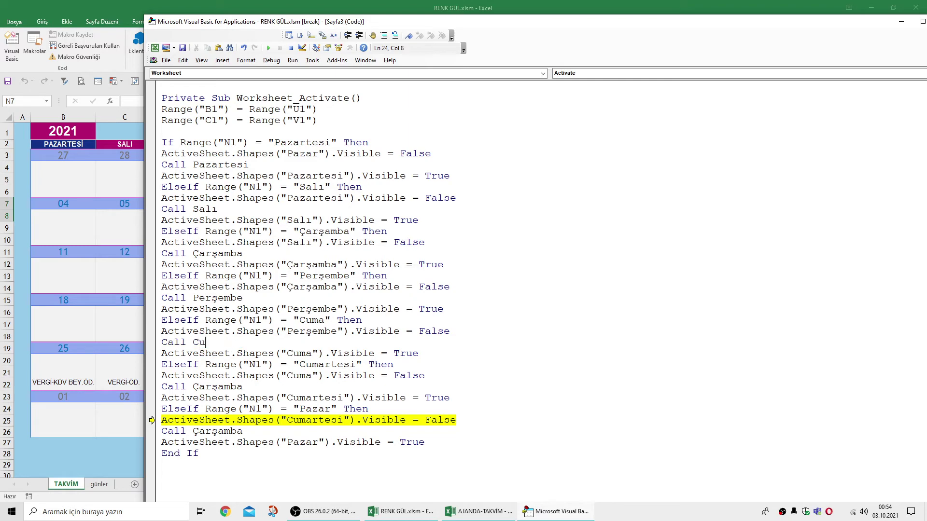
type("ma")
double_click(212, 344)
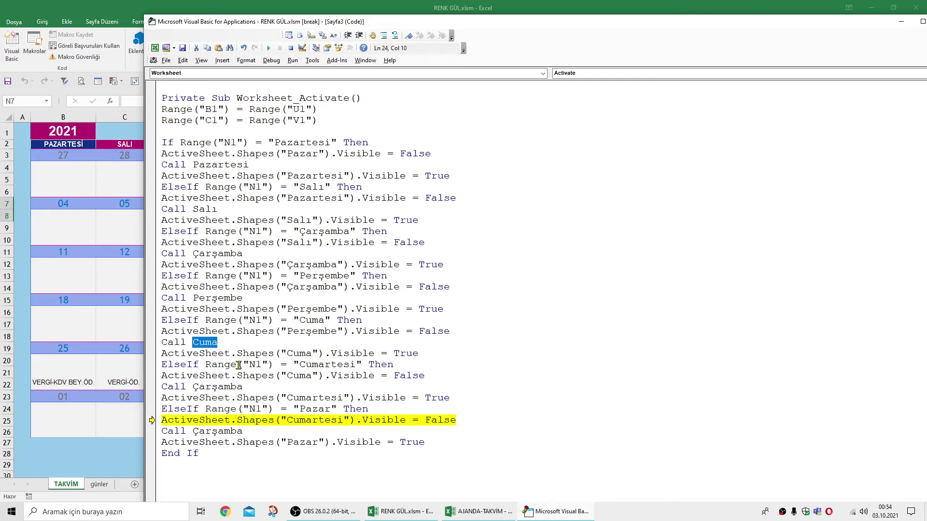
double_click(235, 389)
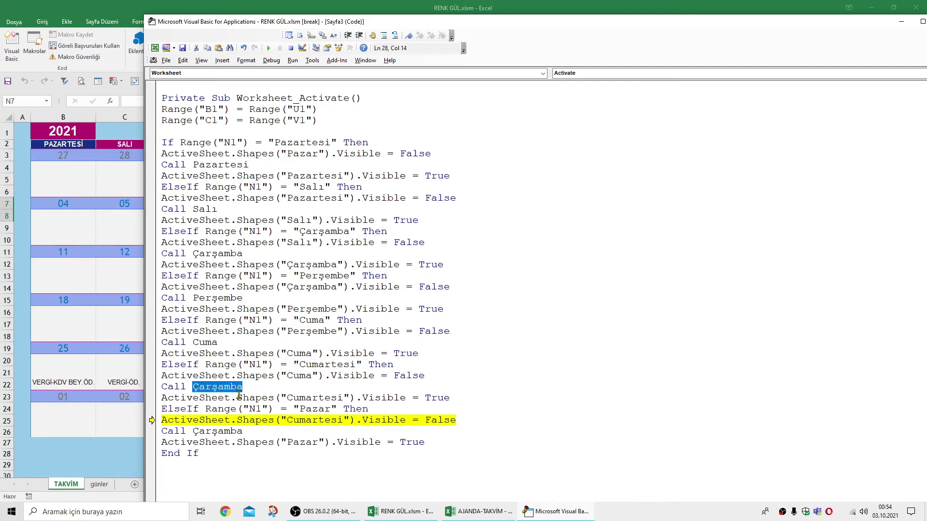
type("c")
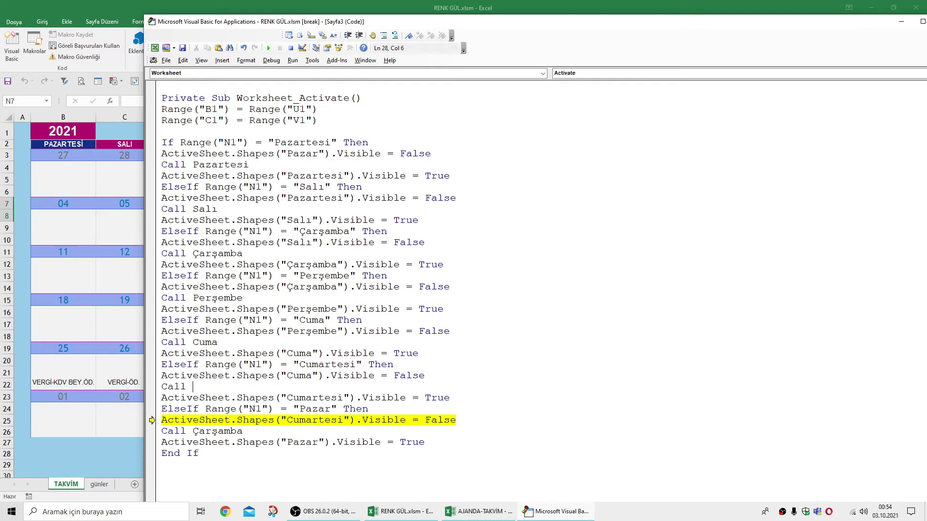
type("umartesi")
double_click(217, 435)
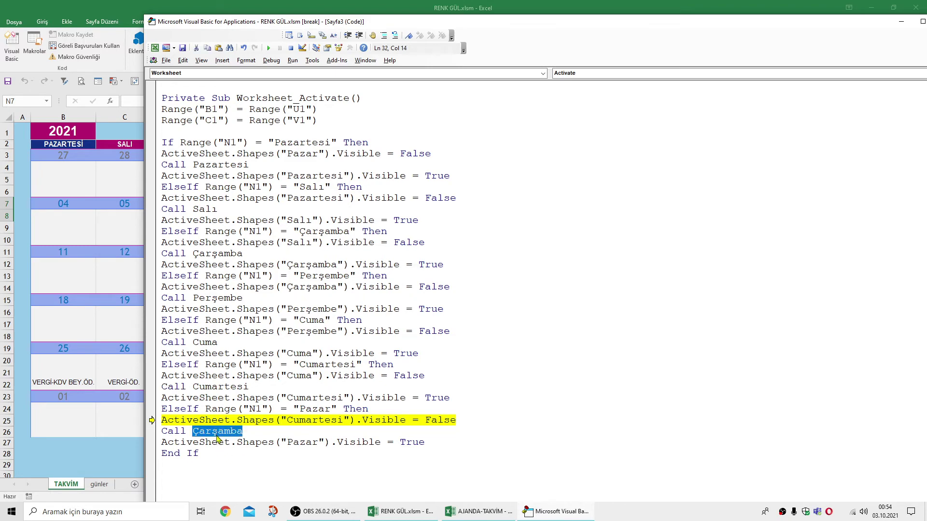
type("Paza")
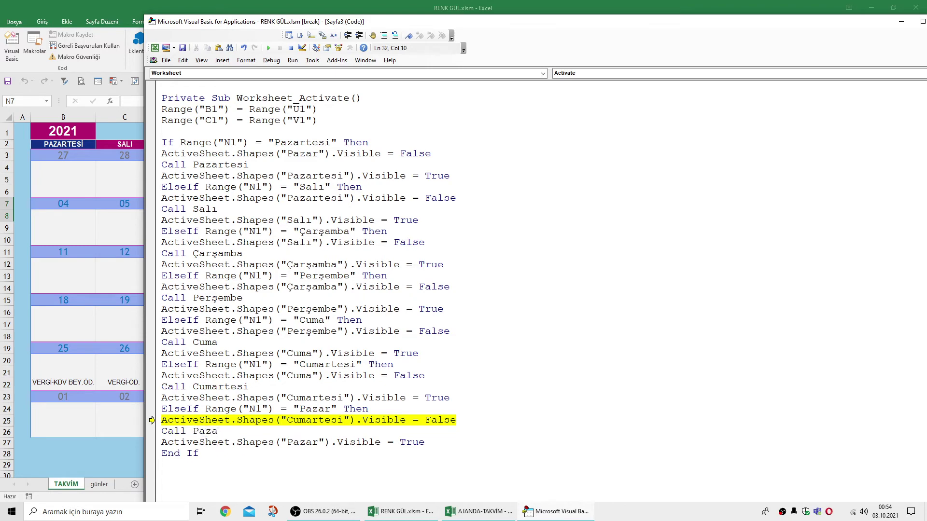
Step: Close the code editor, which raises the stop-debugger warning
left_click(264, 461)
left_click_drag(859, 24, 775, 91)
left_click(859, 82)
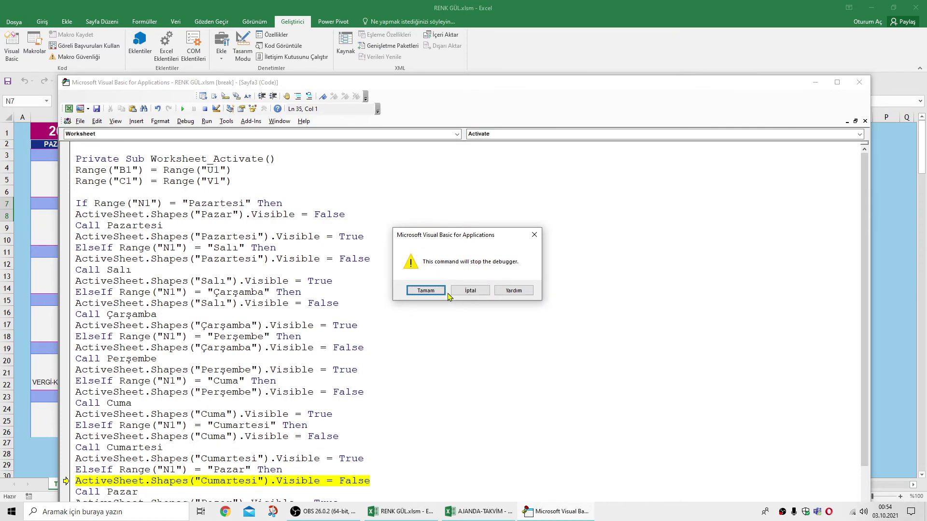
Step: Stop the debugger and check the names of the stacked rose pictures (Cuma, Perşembe, Çarşamba, Salı)
left_click(424, 291)
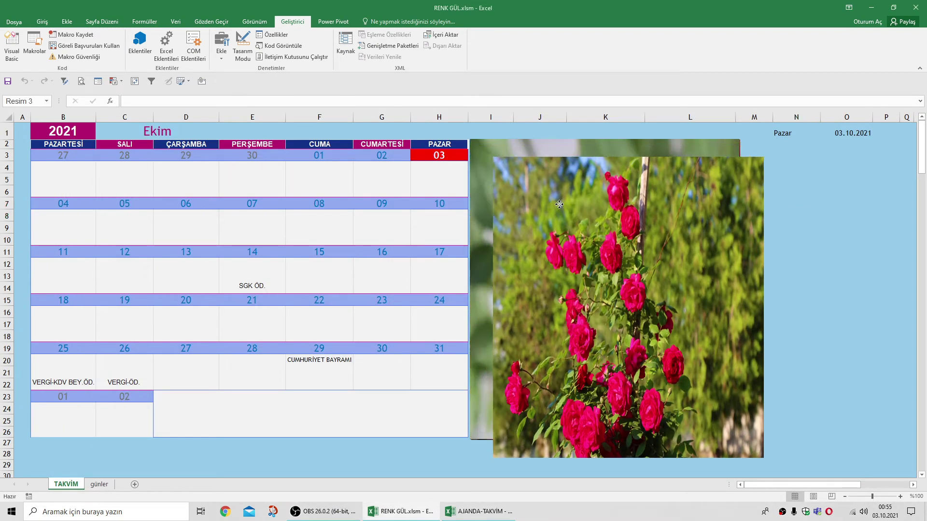
left_click(488, 190)
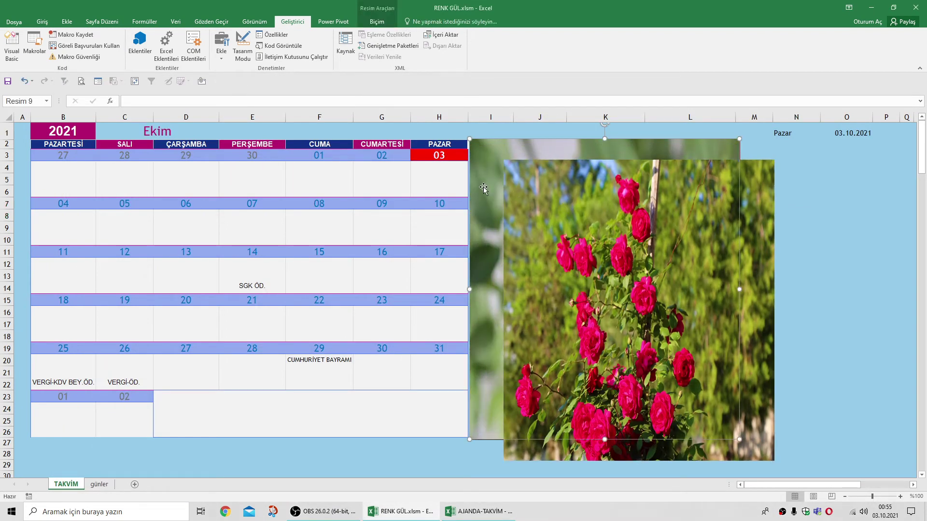
left_click(590, 197)
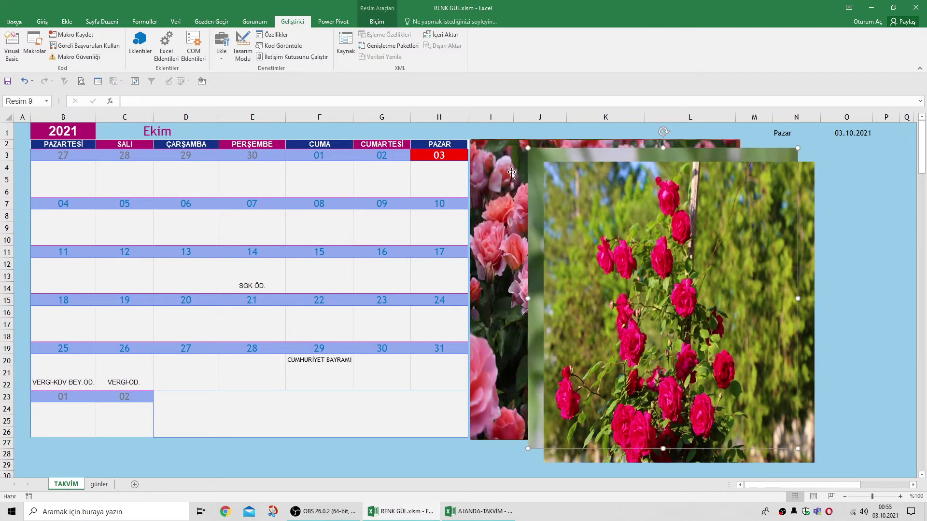
left_click(511, 172)
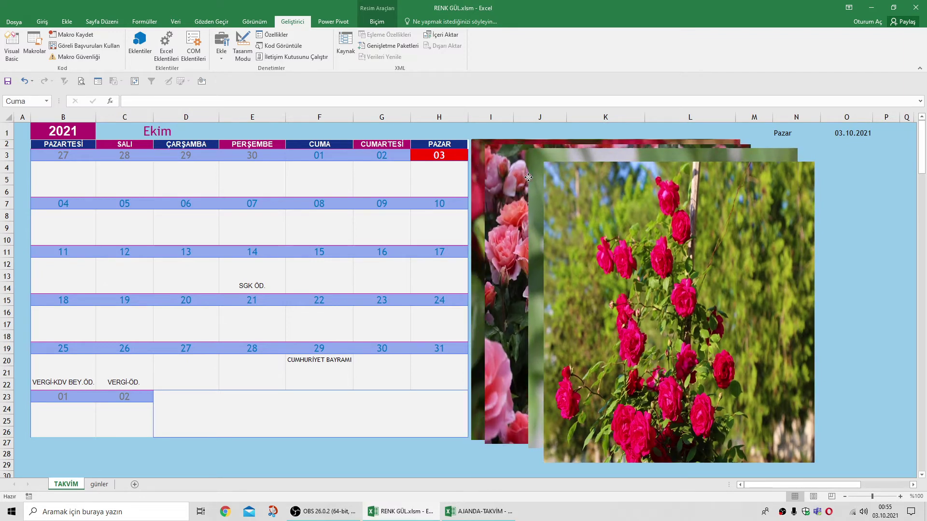
left_click(489, 172)
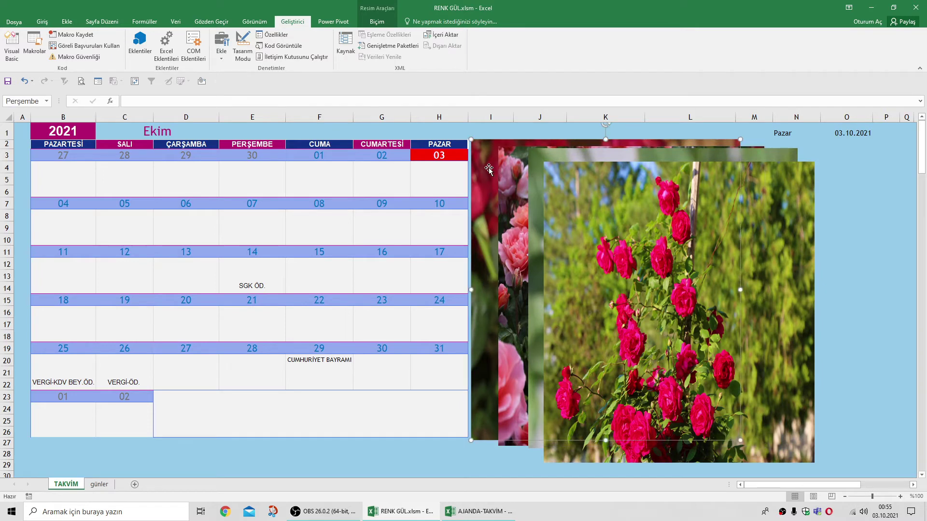
left_click(487, 179)
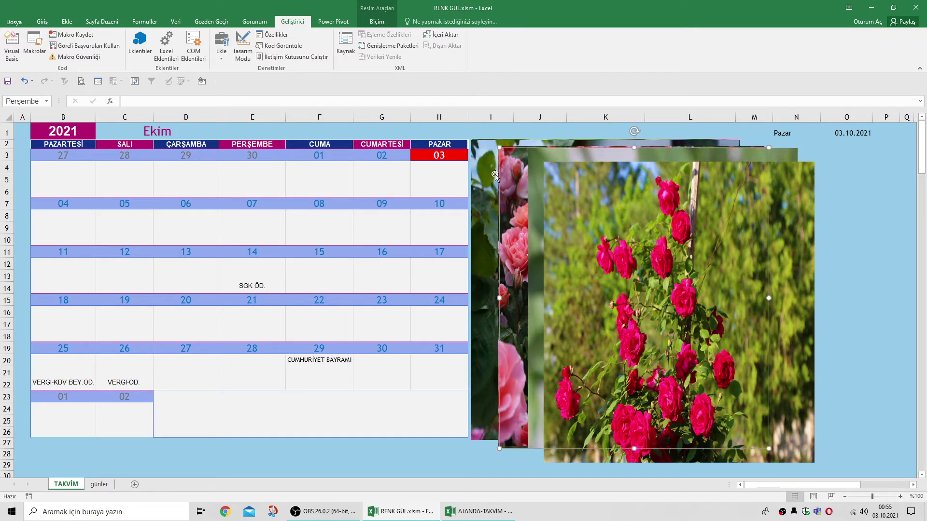
left_click(487, 172)
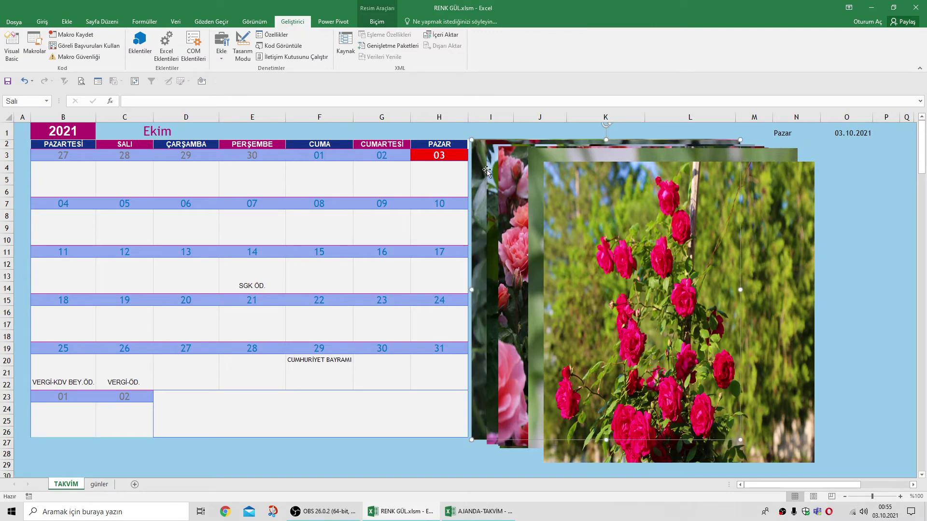
Step: Select the front rose, Resim 3, and enter Pazar as its name in the Name Box
left_click(589, 196)
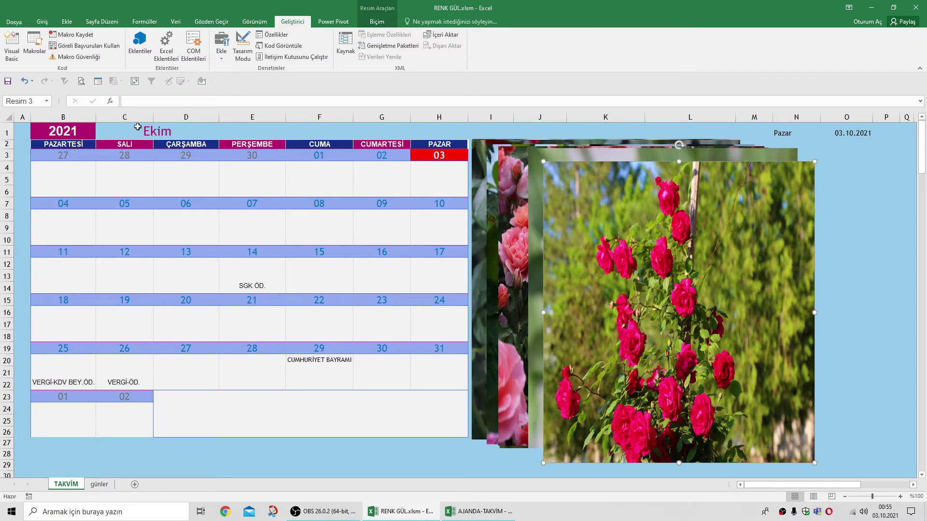
left_click(28, 102)
type("Pazar")
key("Return")
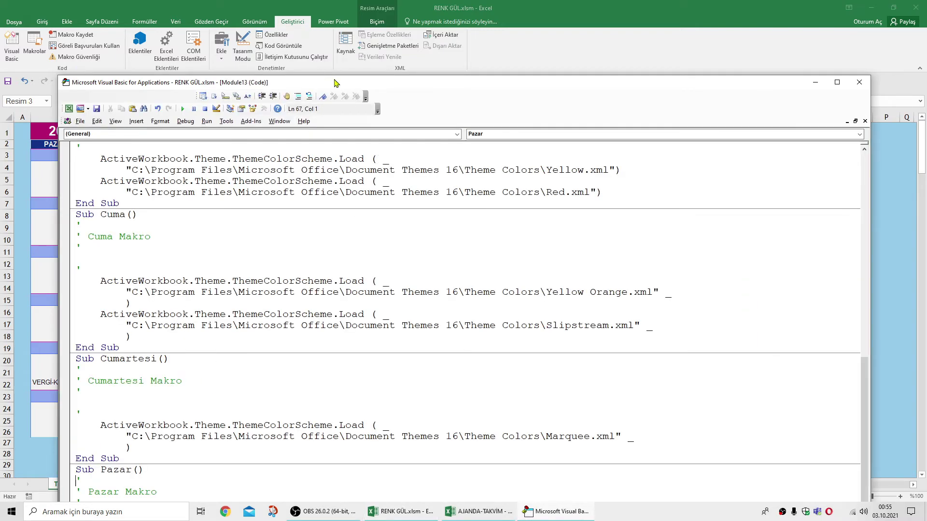
Step: Move the VBA editor window aside and close it to return to the TAKVIM sheet
mouse_move(336, 83)
left_mouse_down()
mouse_move(361, 17)
mouse_move(354, 62)
left_mouse_up()
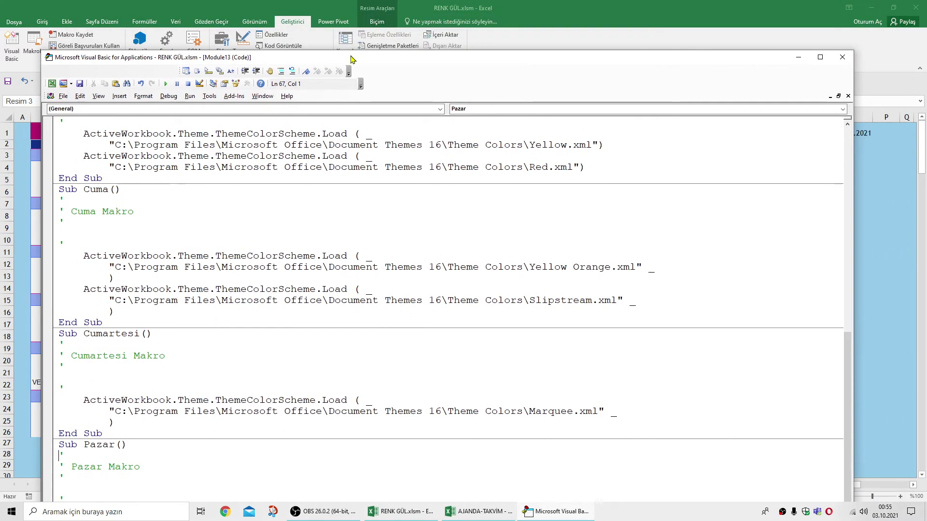
left_click(842, 56)
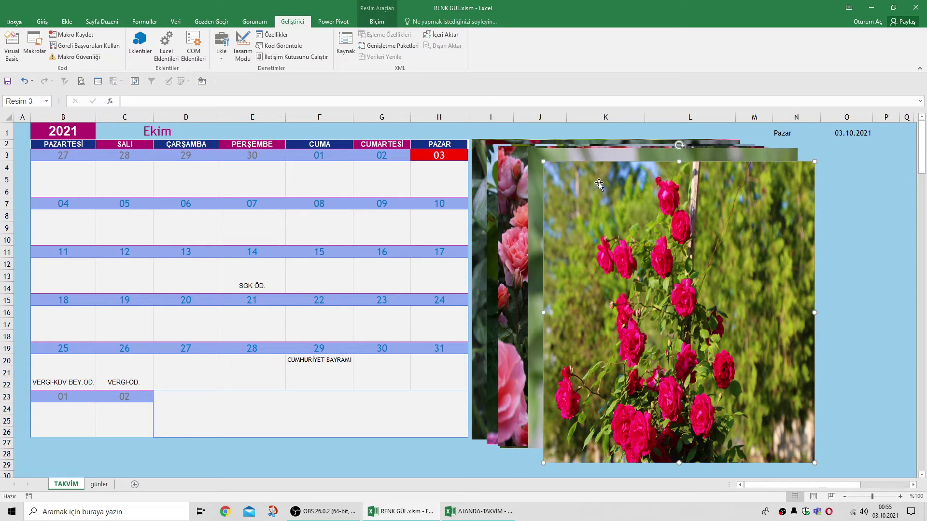
Step: Rename the front rose picture Pazar1 in the Name Box
left_click(34, 101)
type("Pazar1")
key("Return")
Step: Rename the picture behind it, Resim 9, to Cumartesi1
left_click(536, 191)
double_click(22, 101)
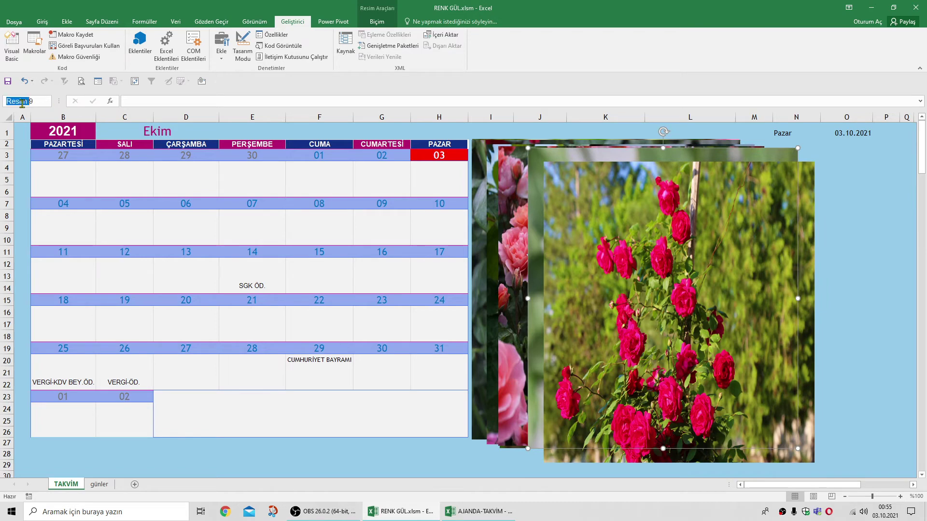
left_click_drag(34, 100, 2, 100)
type("Cu")
type("1")
key("Return")
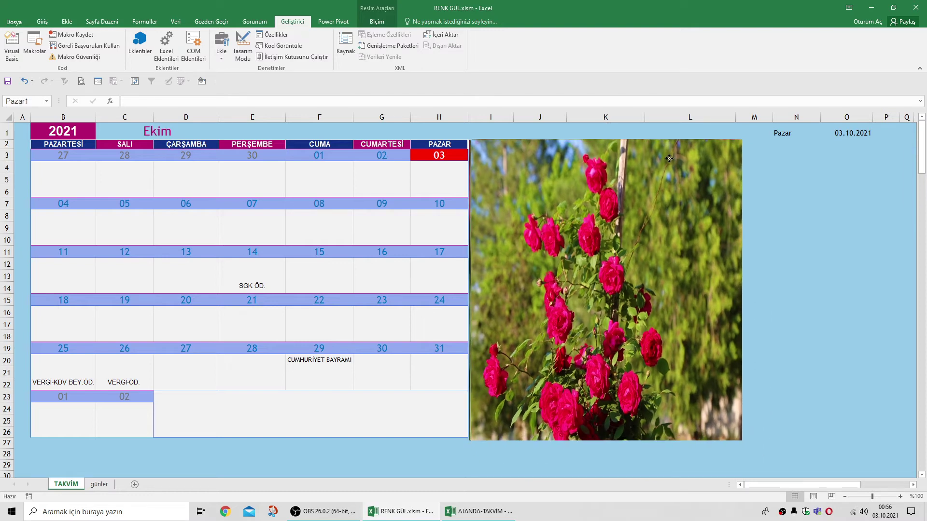
Step: Deselect the picture, briefly open and close the code editor, and bring up the TAKVİM tab menu
left_click(838, 227)
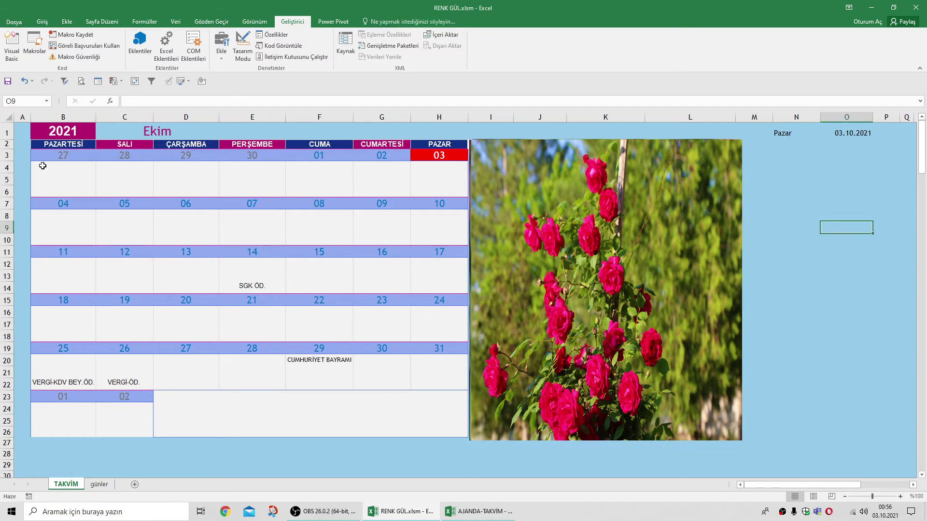
left_click(12, 53)
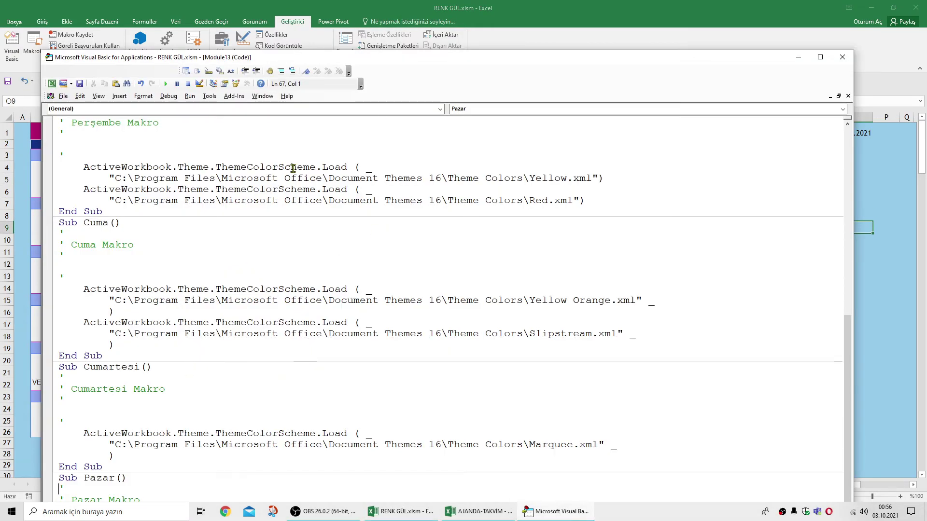
left_click(849, 61)
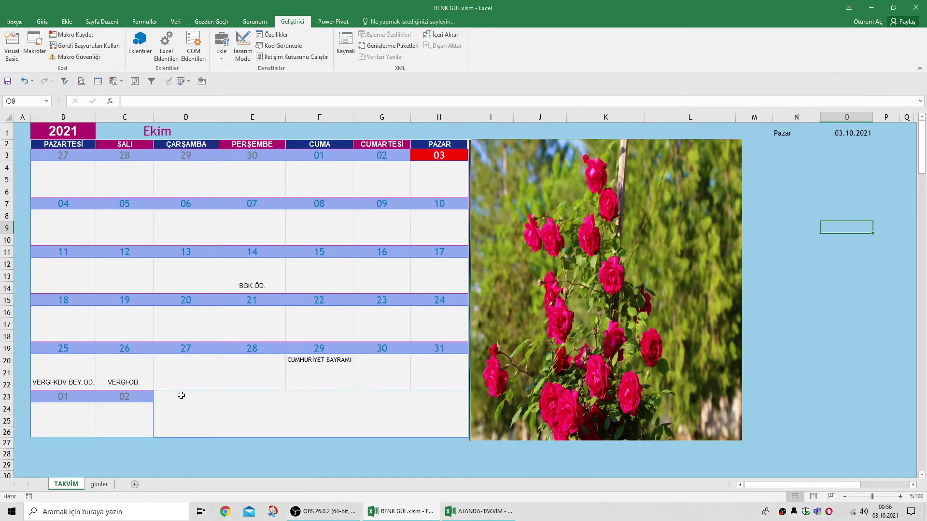
right_click(64, 486)
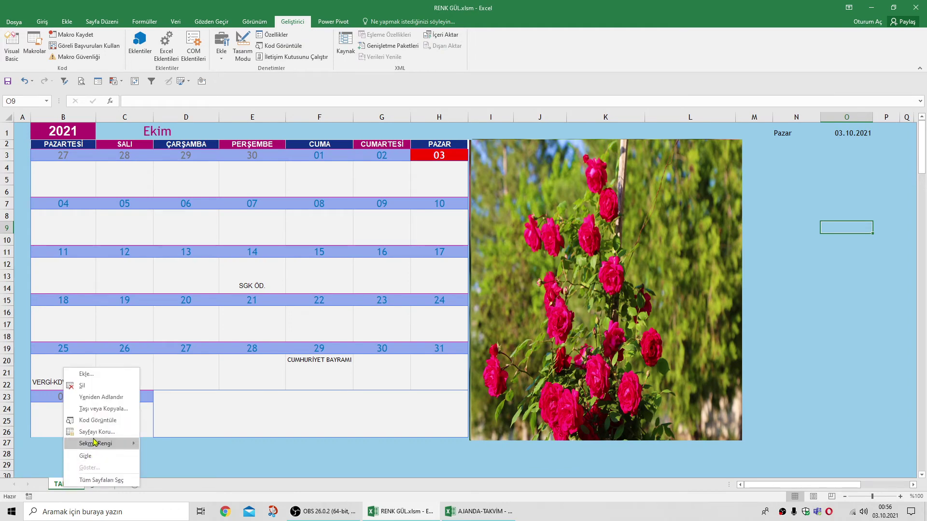
Step: In TAKVİM's code, change the shape names Pazar and Cumartesi to Pazar1 and Cumartesi1, then close the editor
left_click(99, 424)
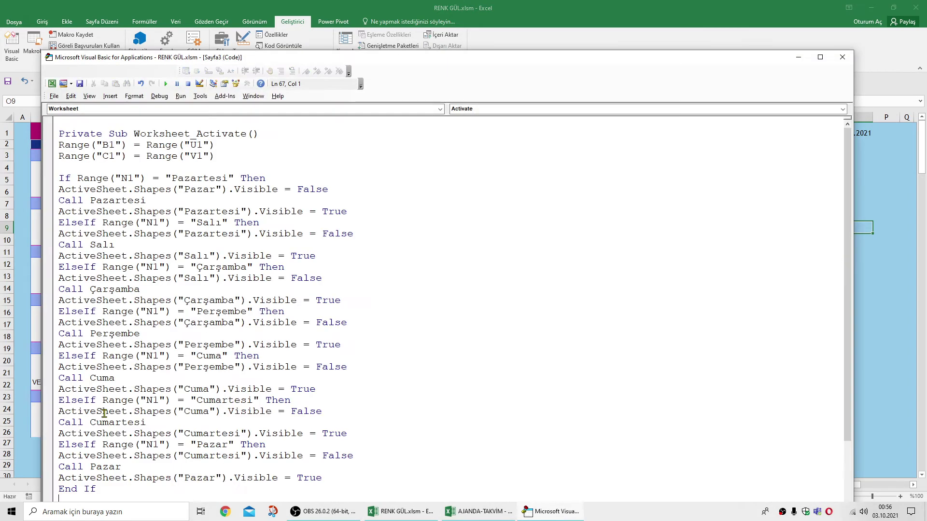
left_click_drag(331, 58, 406, 22)
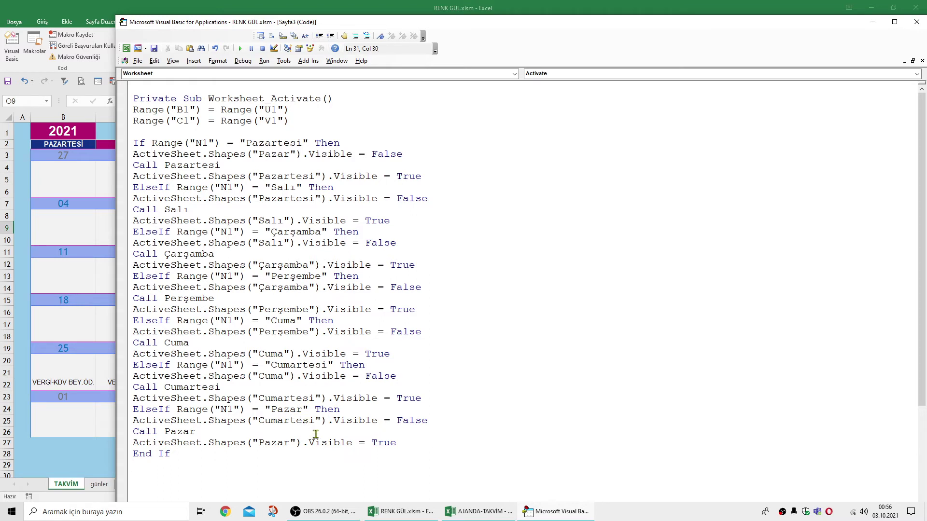
type("1")
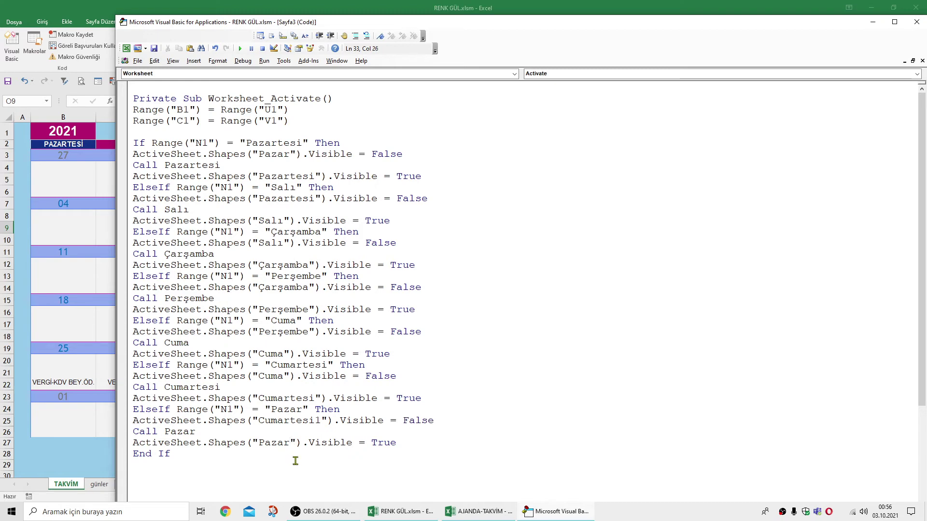
type("1")
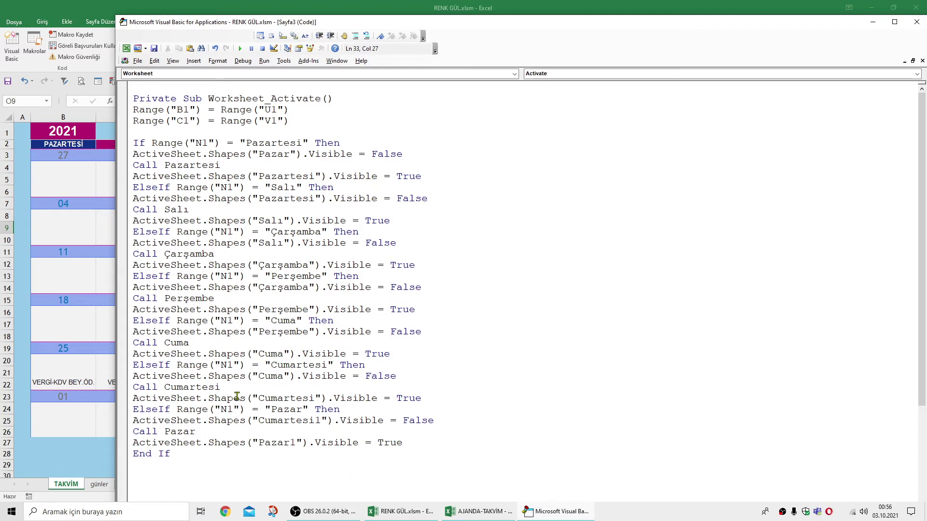
left_click(289, 157)
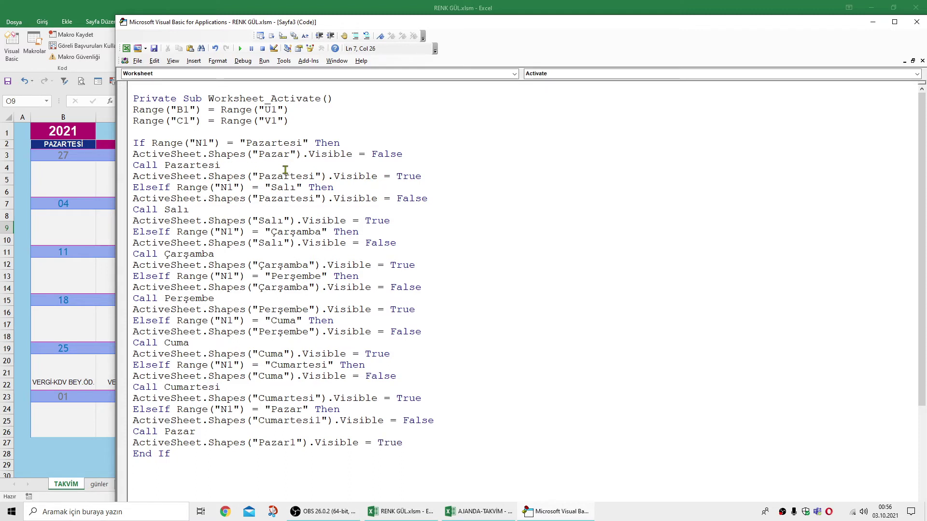
type("1")
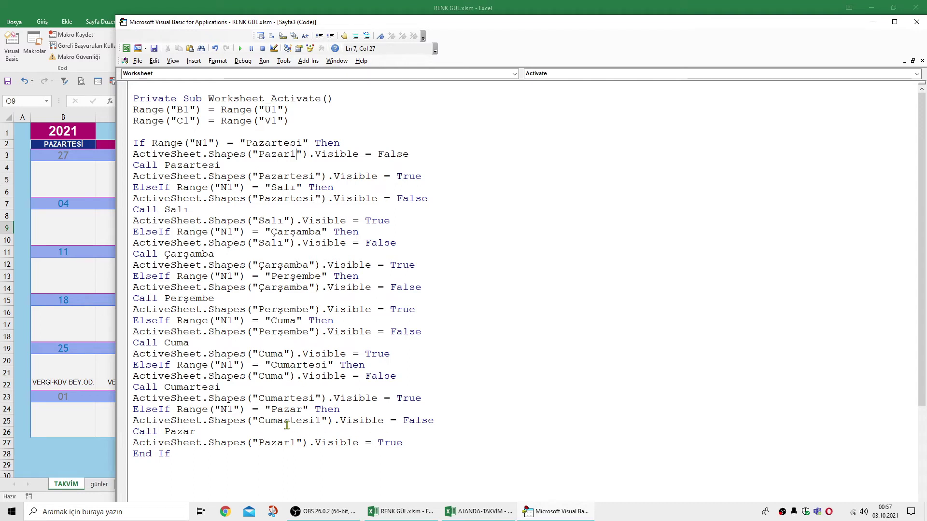
left_click(316, 399)
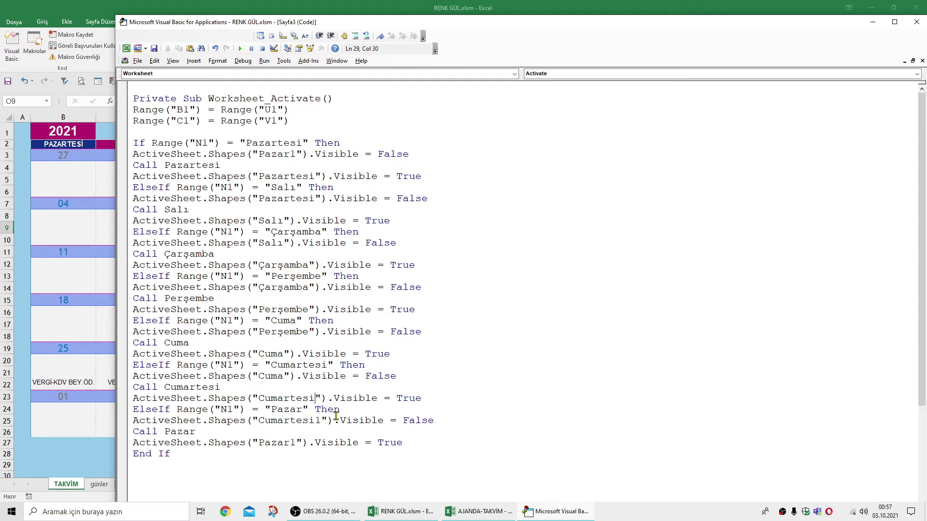
type("1")
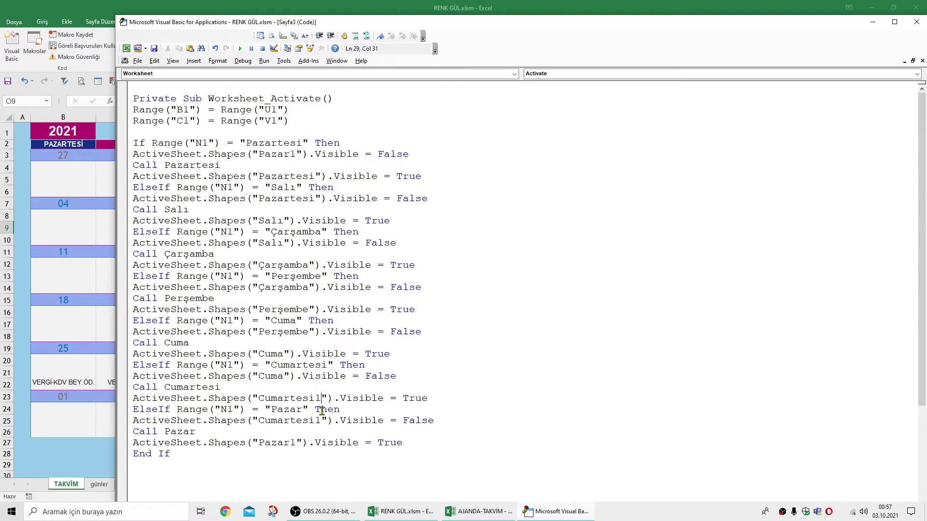
left_click(343, 473)
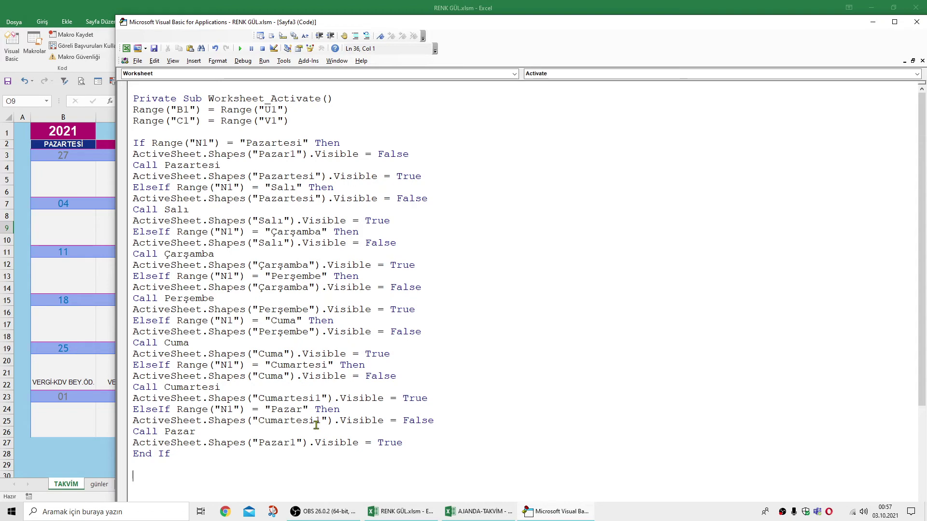
left_click(918, 22)
Step: Return to TAKVİM, check the rose picture, and set the day in N1 to Salı
left_click(92, 485)
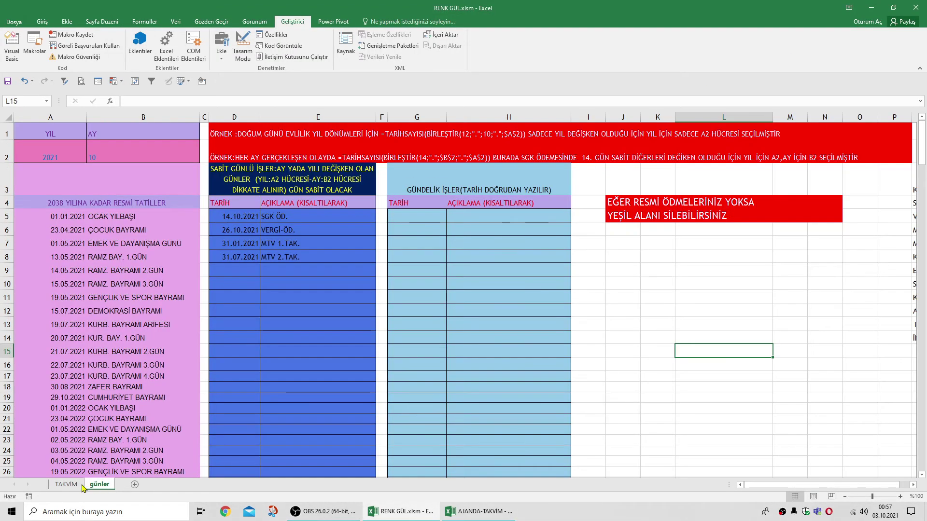
left_click(73, 486)
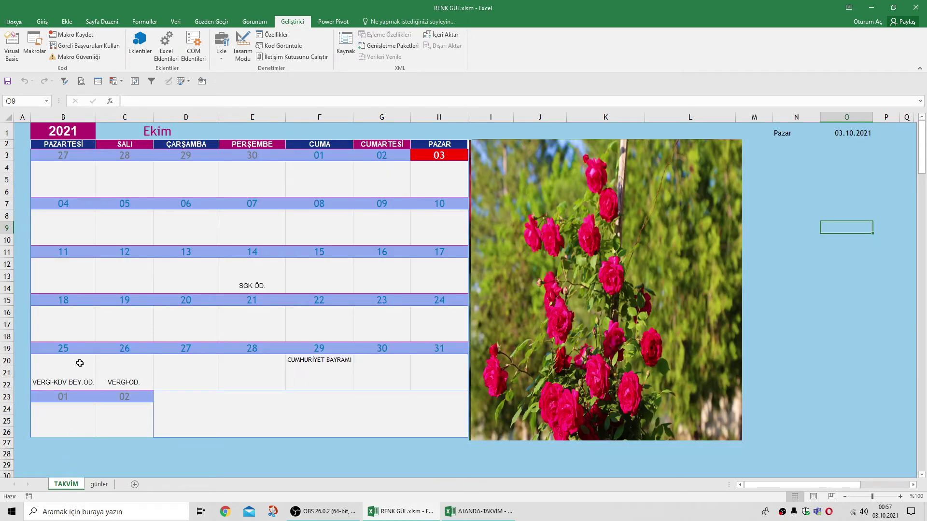
left_click(511, 196)
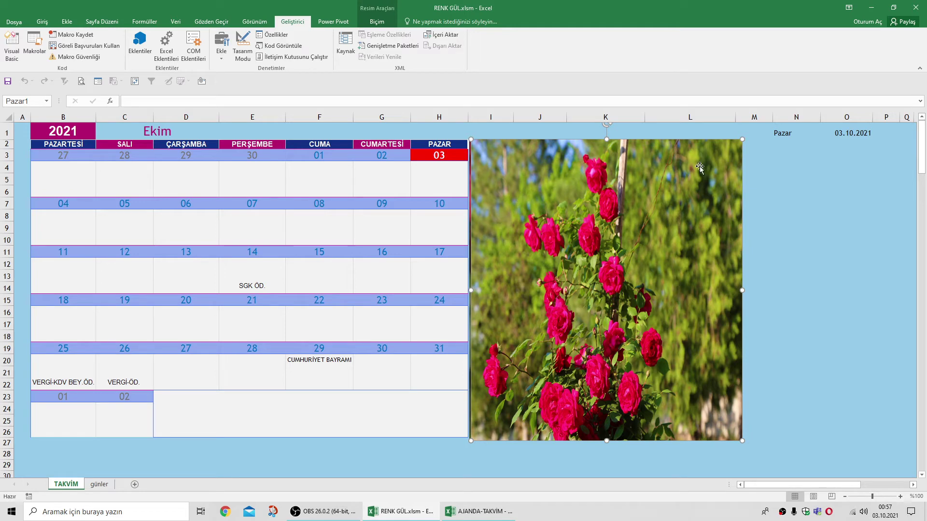
left_click(784, 134)
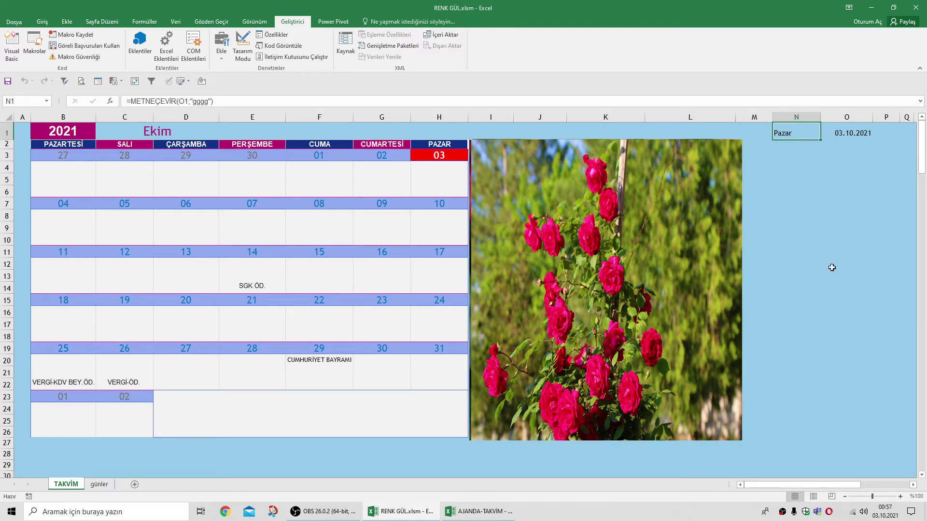
type("Salı")
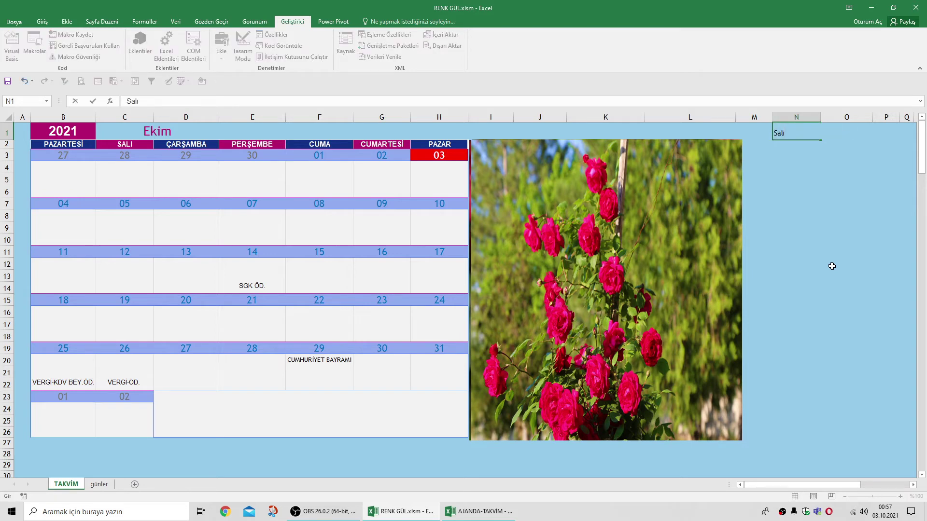
left_click(832, 266)
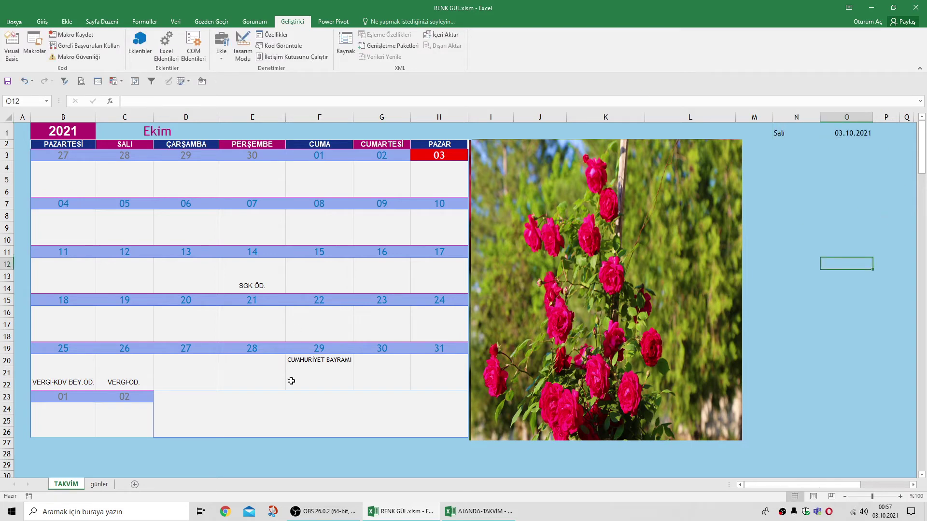
Step: Switch to günler and back to rerun the Activate code, then inspect and deselect the rose picture
left_click(100, 485)
left_click(69, 485)
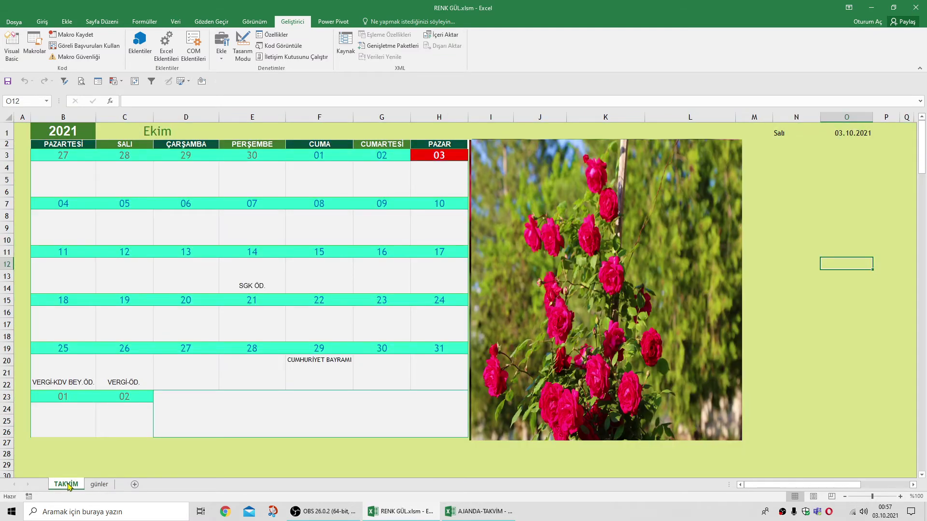
left_click(552, 171)
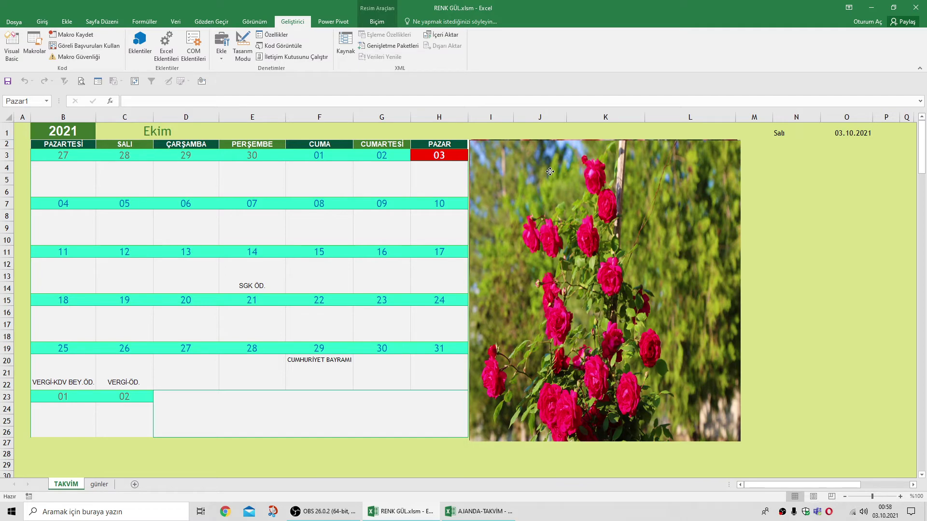
left_click(550, 172)
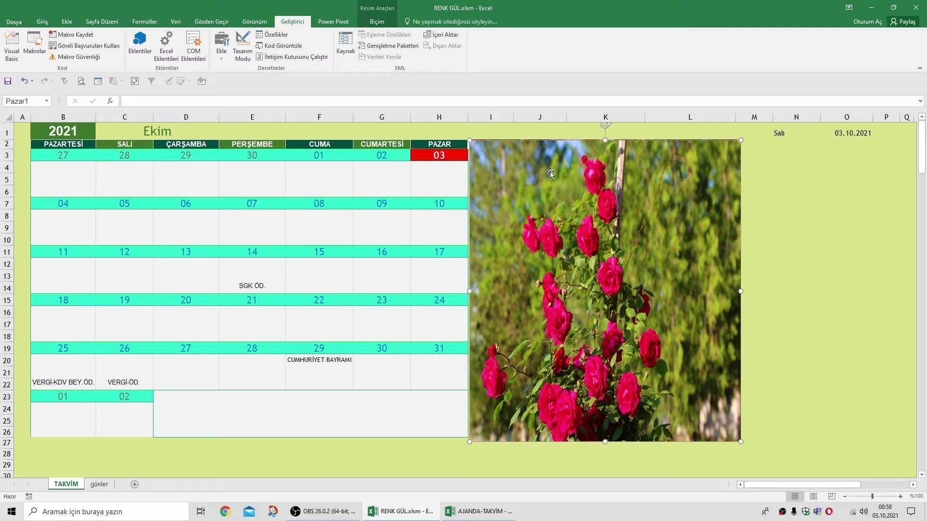
left_click(780, 199)
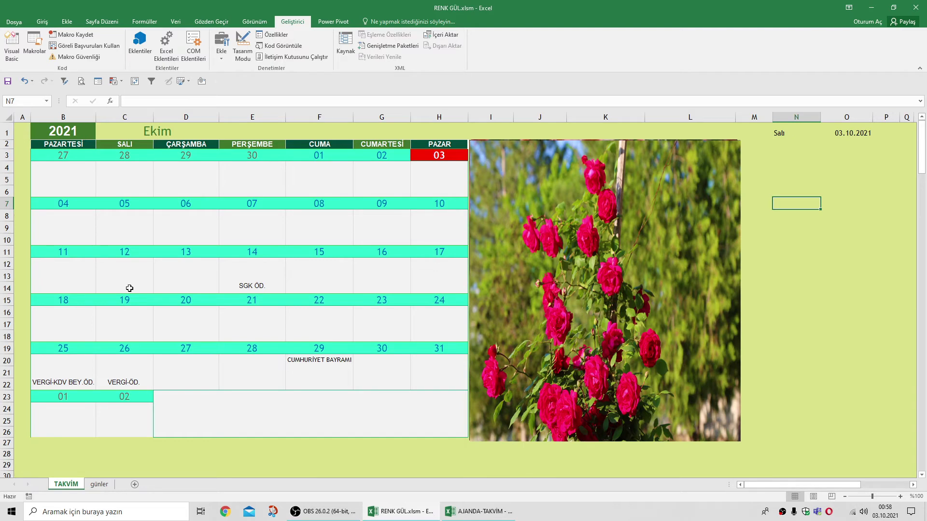
Step: Open TAKVİM's code, declare Dim şekil As Shape under the Sub header, and begin a For Each line
right_click(70, 485)
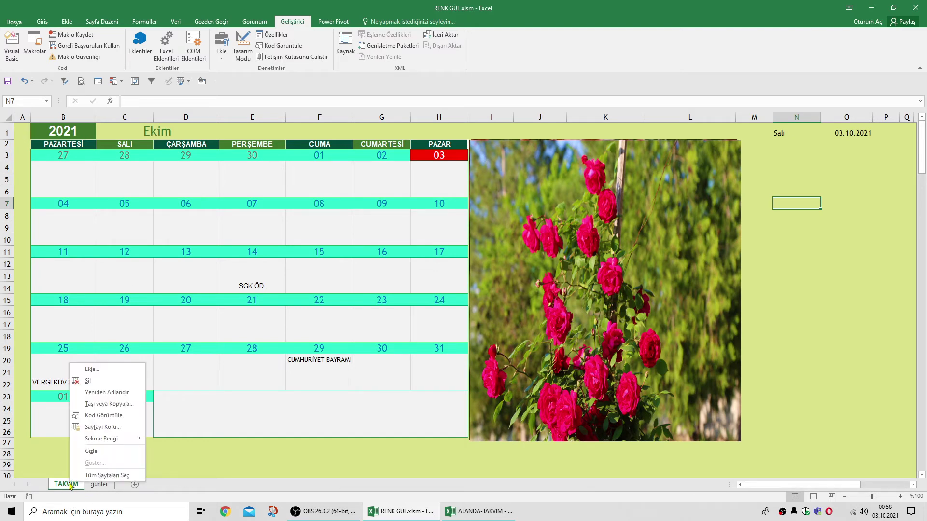
left_click(104, 416)
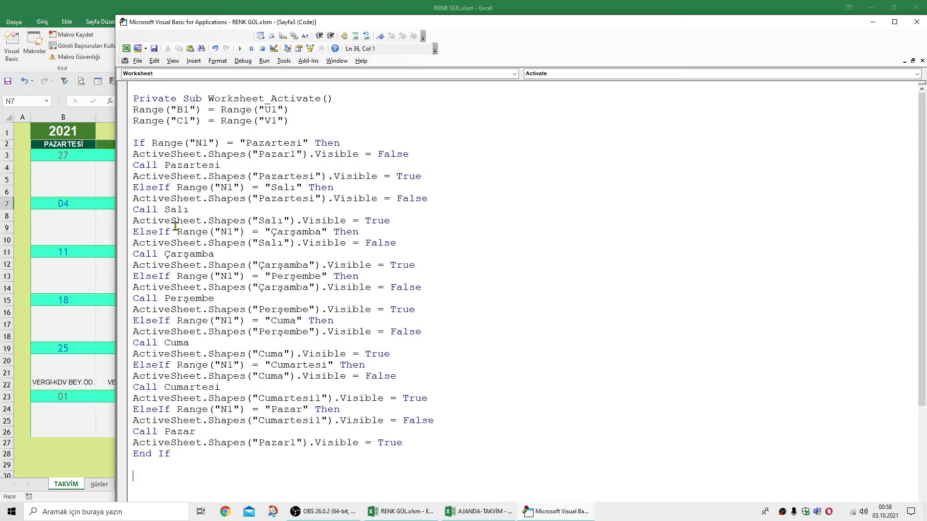
left_click(339, 99)
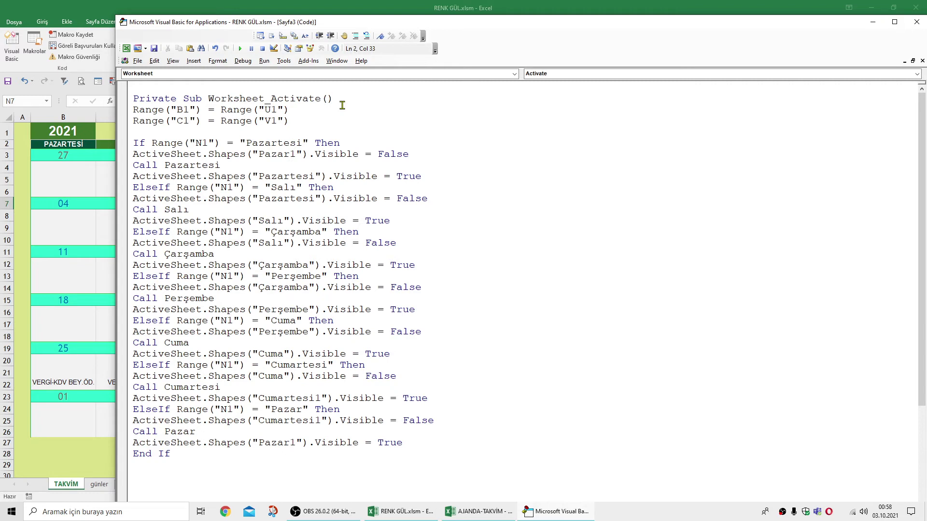
key("Return")
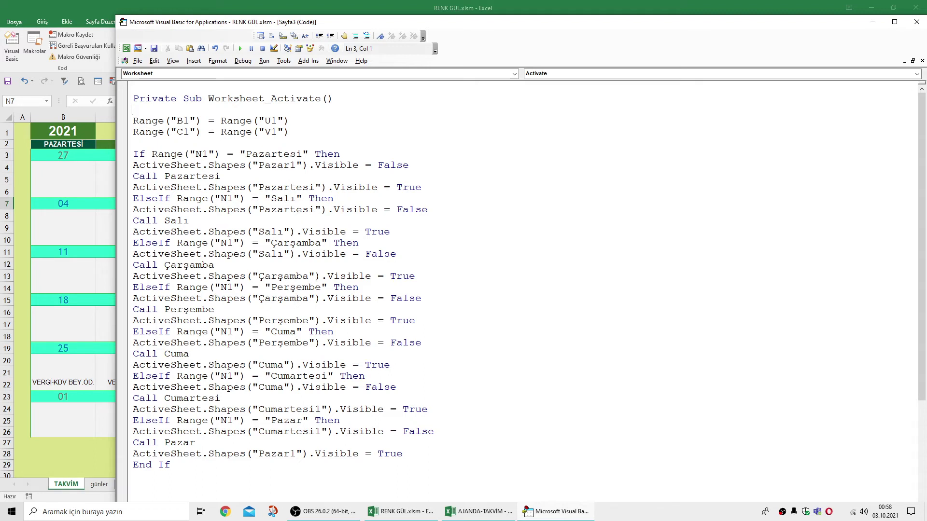
type("dim şe")
type("ki")
type("l a")
type("s ")
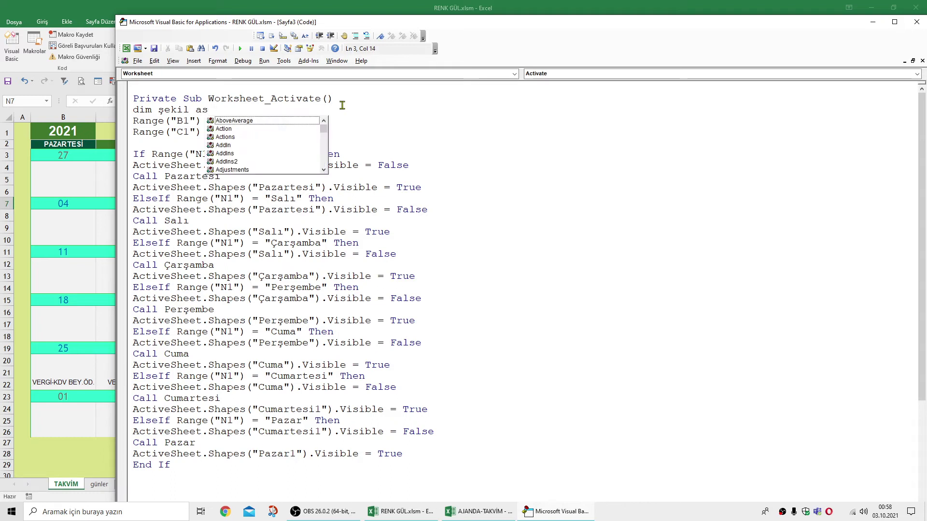
type("sh")
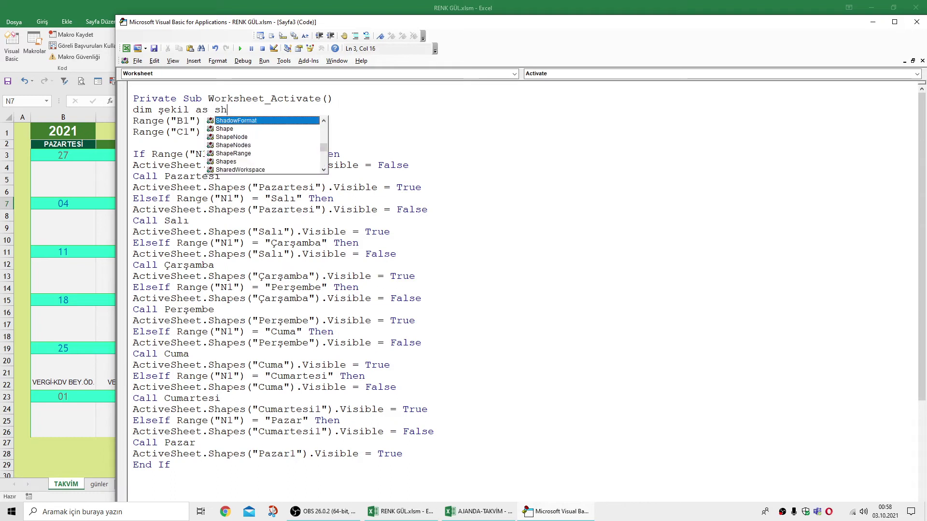
left_click(226, 130)
double_click(226, 128)
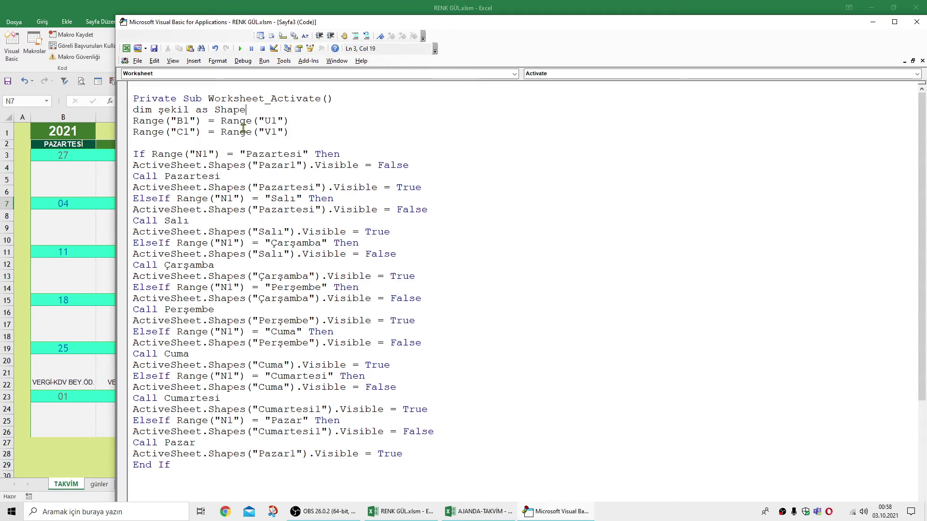
left_click(137, 140)
type("for e")
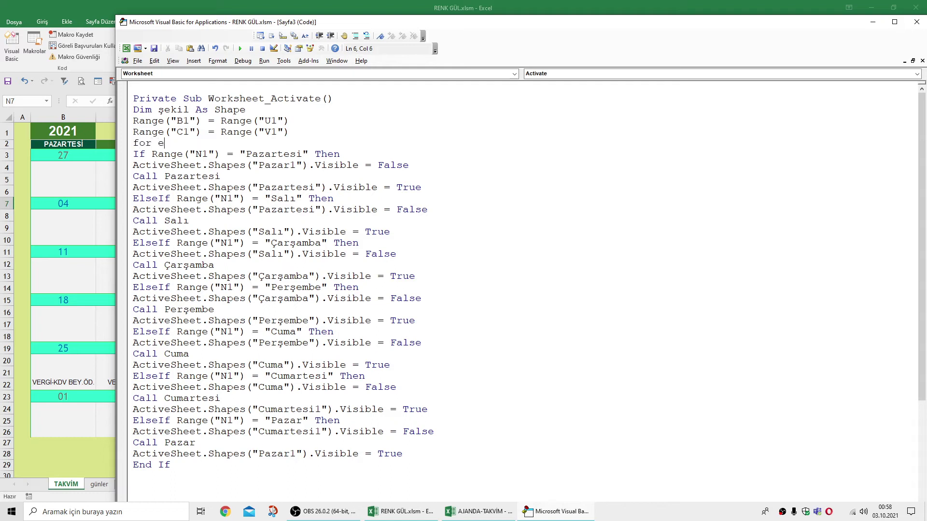
type("ach ")
type("şekil")
Step: Complete the line as For Each şekil In ActiveSheet.Shapes, correcting the 'sheeps' typo
type(" in ")
type("ac")
type("tive")
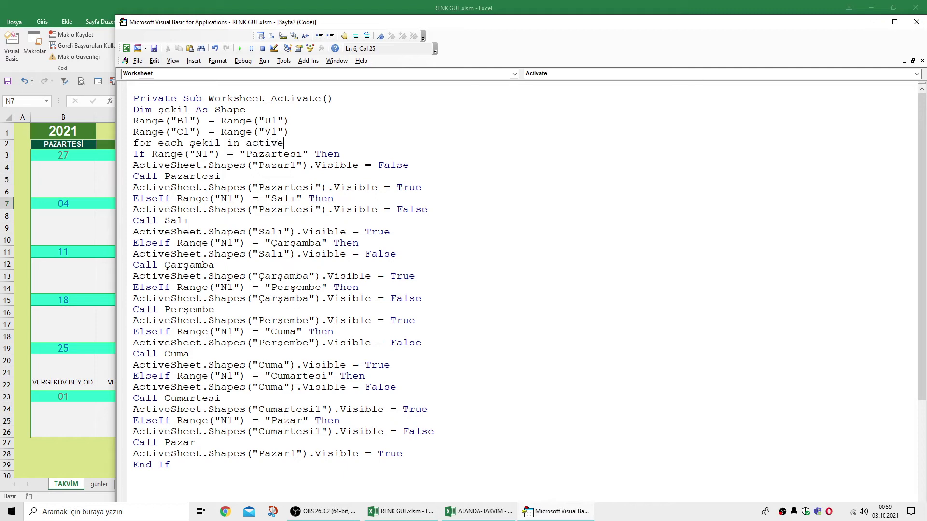
type("sheet.")
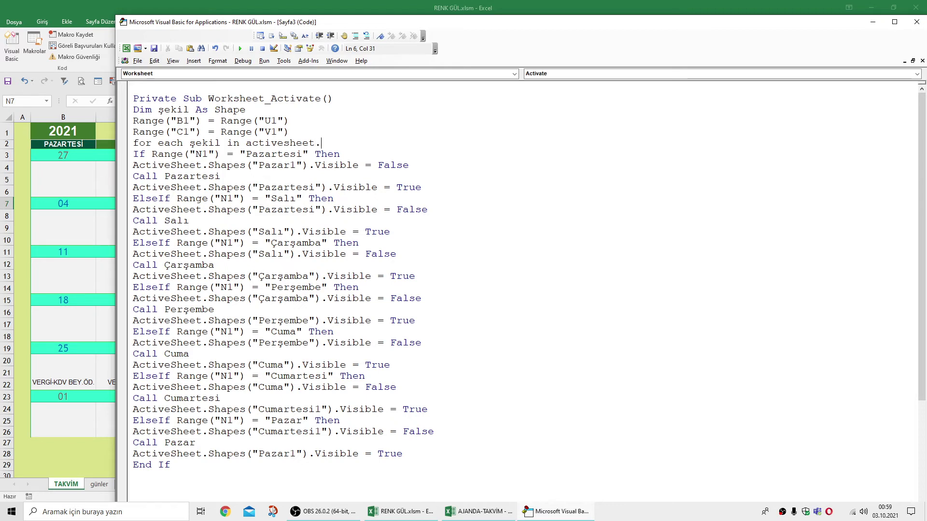
type("s")
type("h")
type("eep")
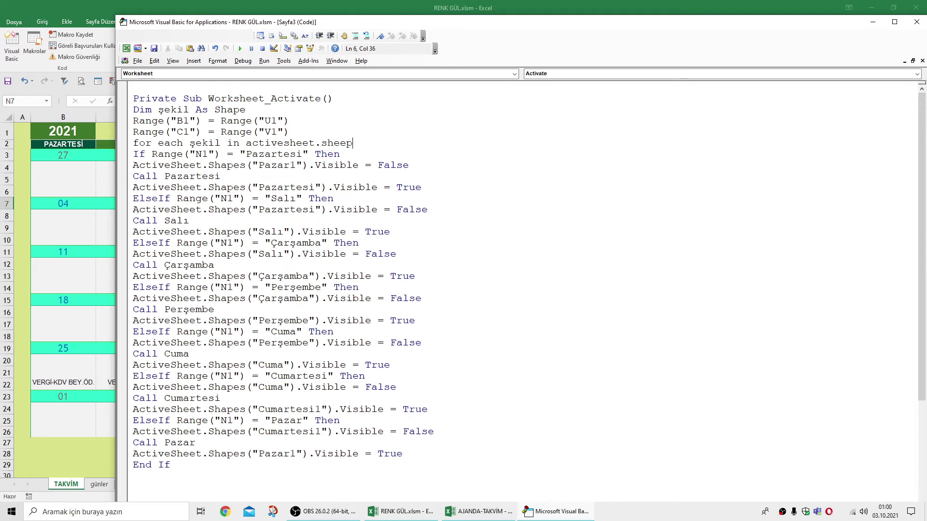
type("s")
left_click(339, 145)
key("BackSpace")
left_click(473, 254)
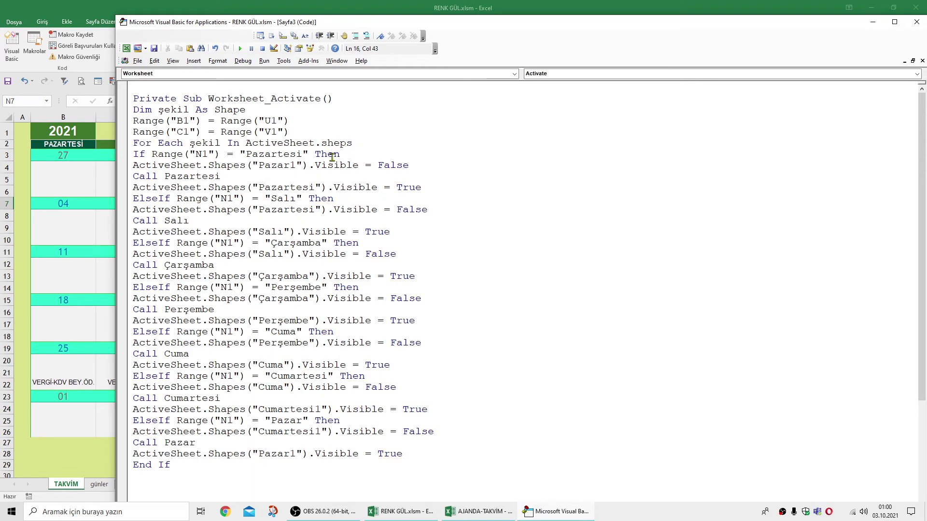
left_click(334, 144)
left_click(340, 145)
key("BackSpace")
type("ap")
type("e")
left_click(455, 213)
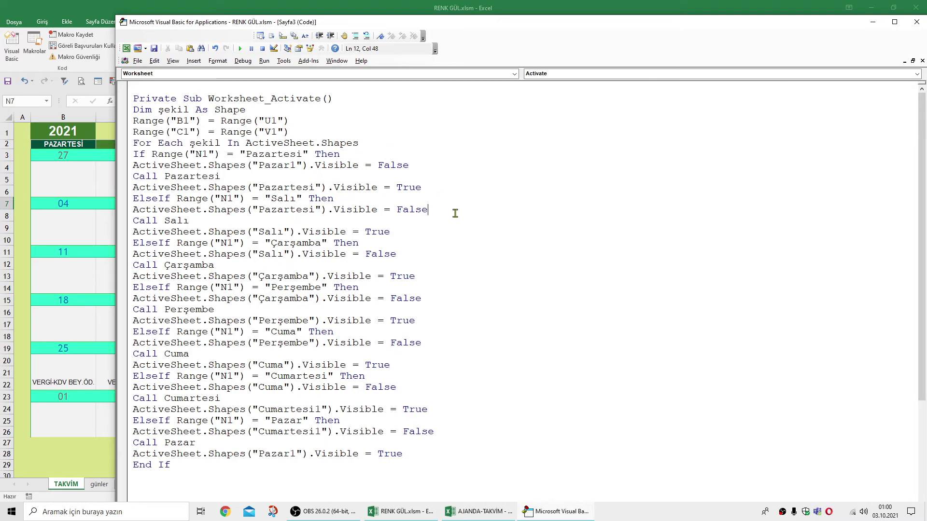
Step: Add a Next line beneath the For Each line
left_click(361, 145)
key("Return")
type("nex")
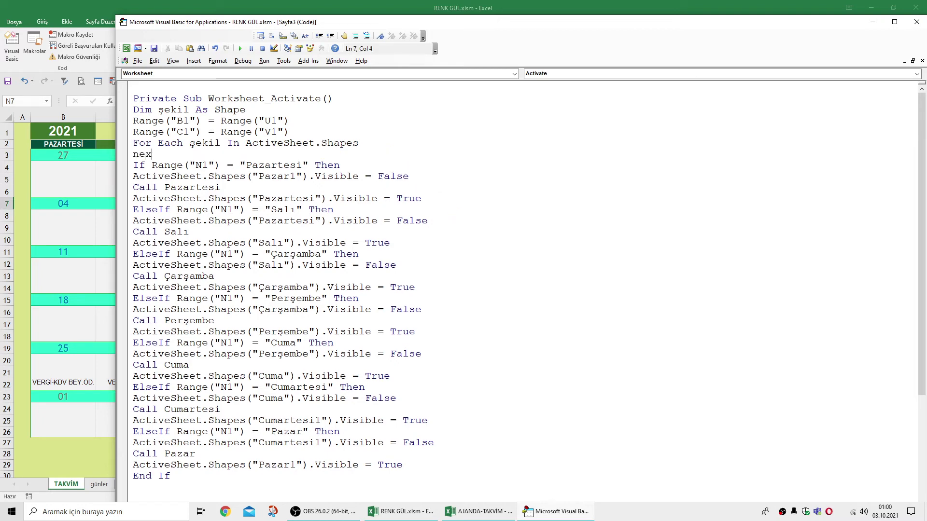
type("t")
Step: Inside the For Each loop, add the line 'If şekil.Type = 13 Then' to test for pictures
left_click(374, 142)
key("Return")
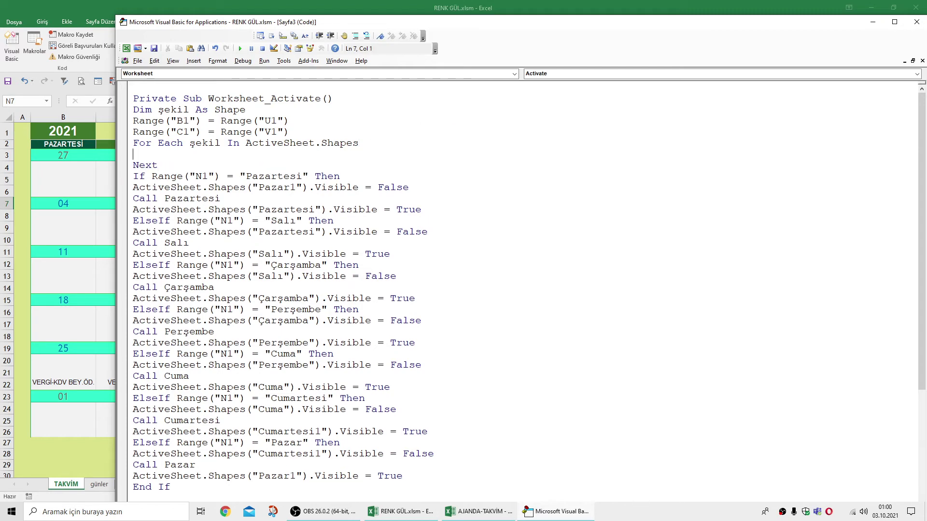
type("if ")
type("şe")
type("kil")
type(".")
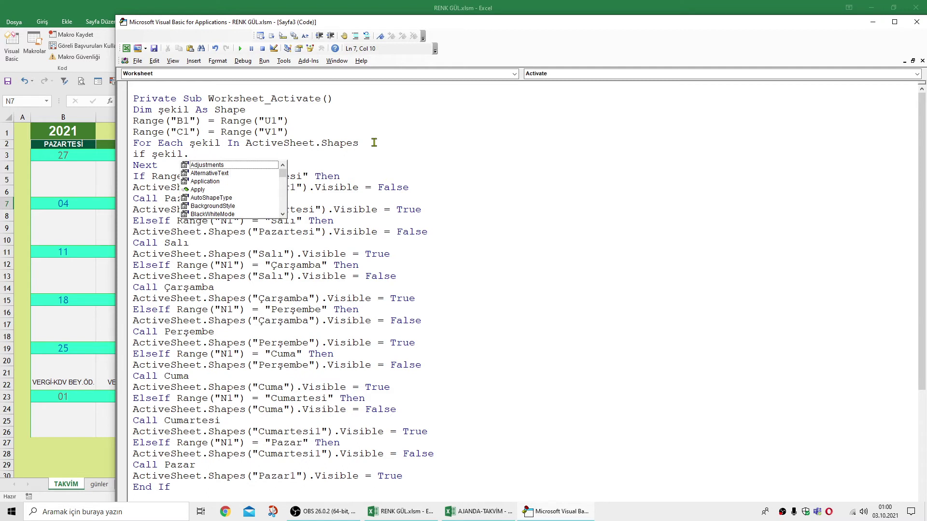
type("t")
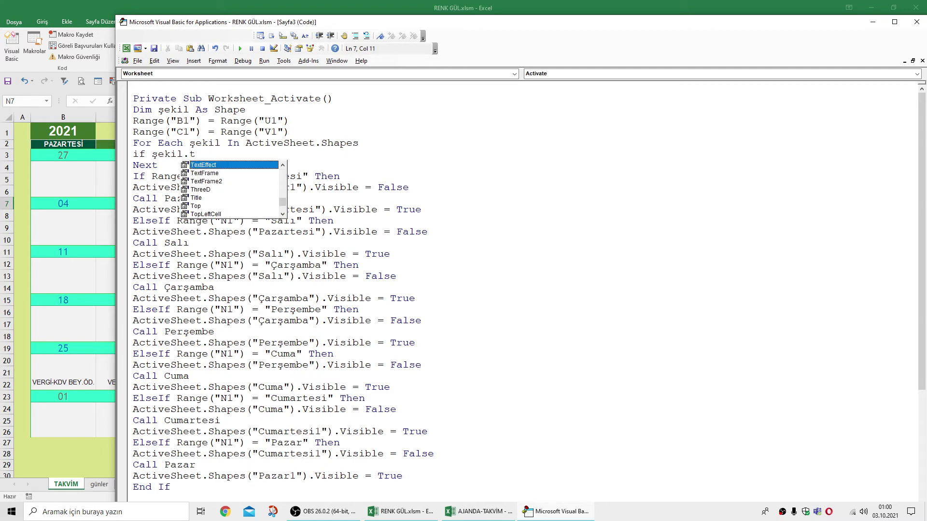
type("y")
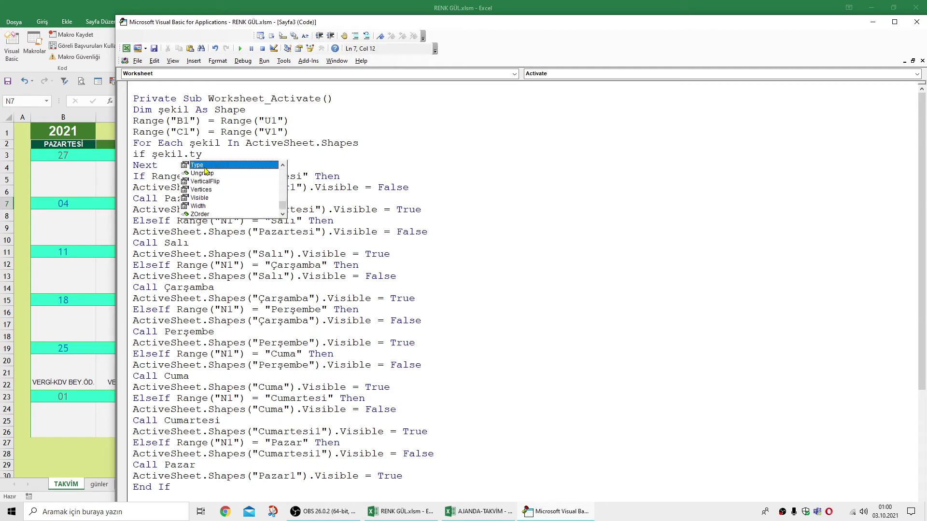
key("Tab")
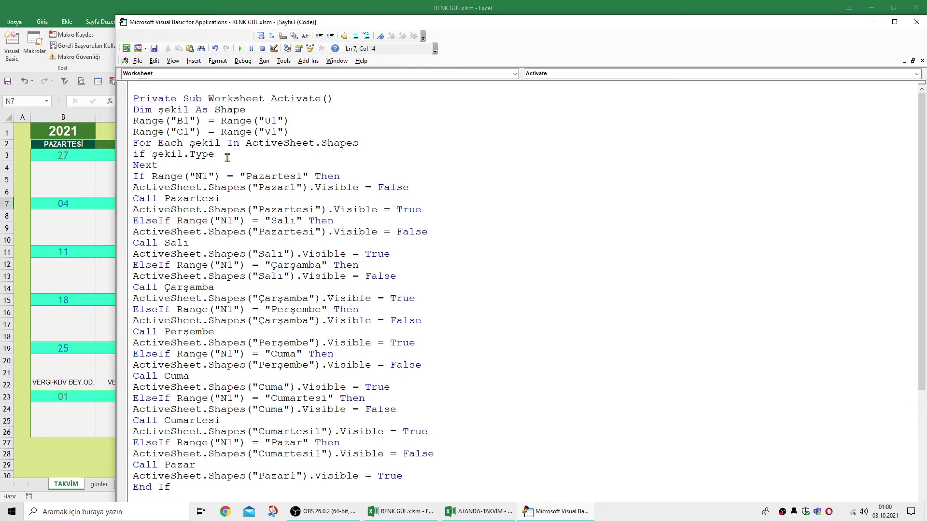
type("=13")
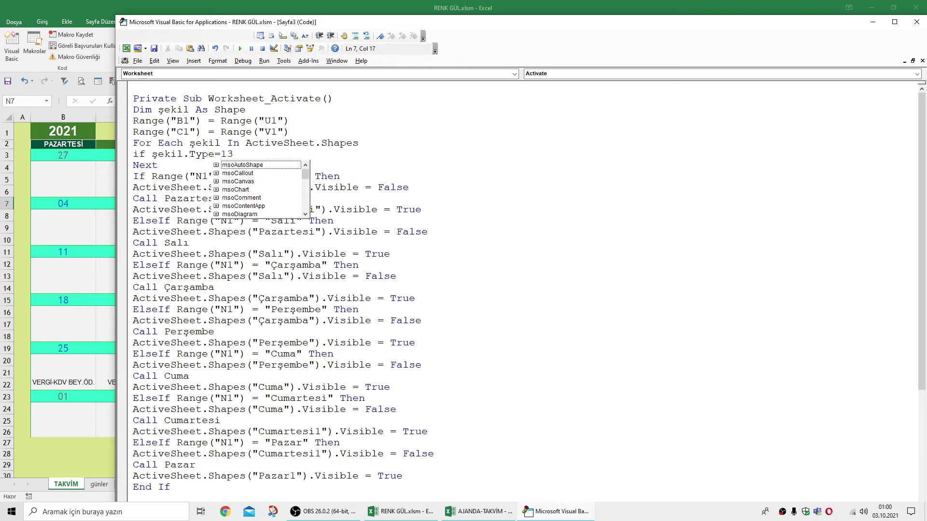
type(" t")
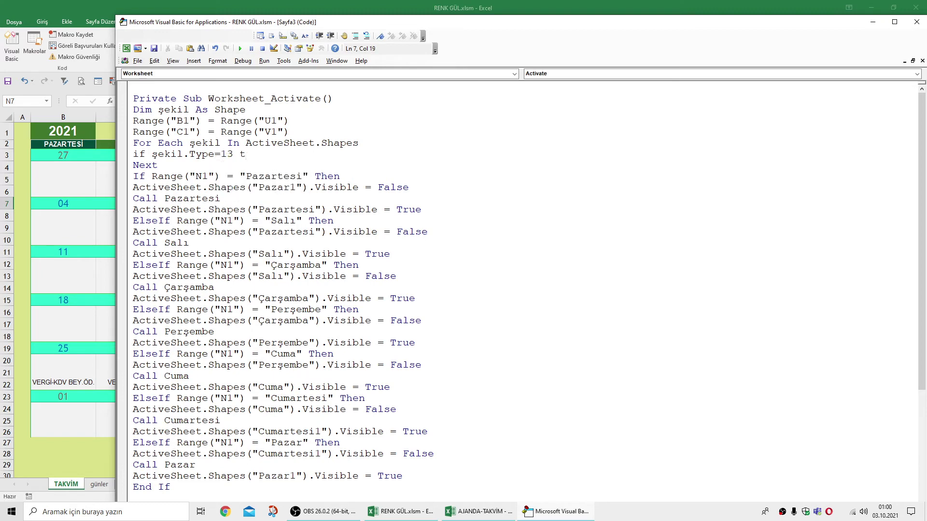
type("hen")
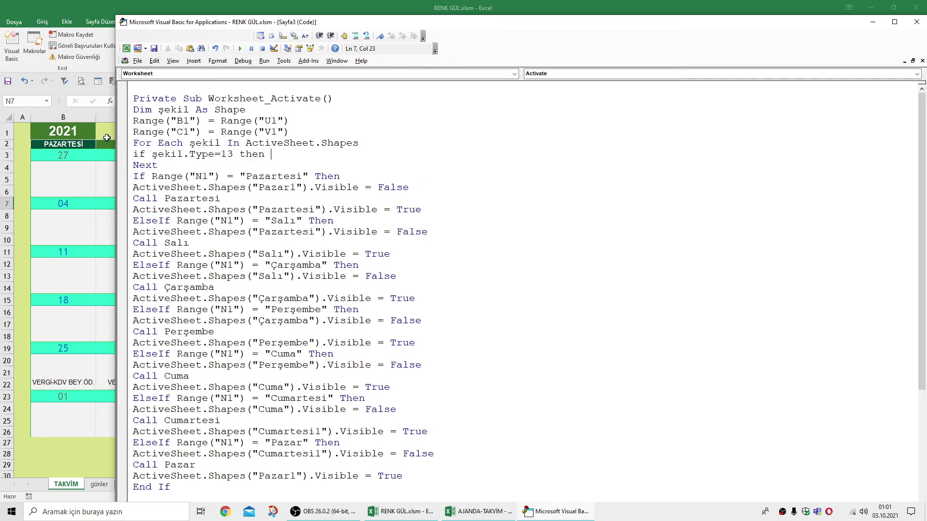
Step: Look over the sheet's Insert shapes gallery without inserting anything, then return to the code editor
left_click_drag(394, 24, 500, 83)
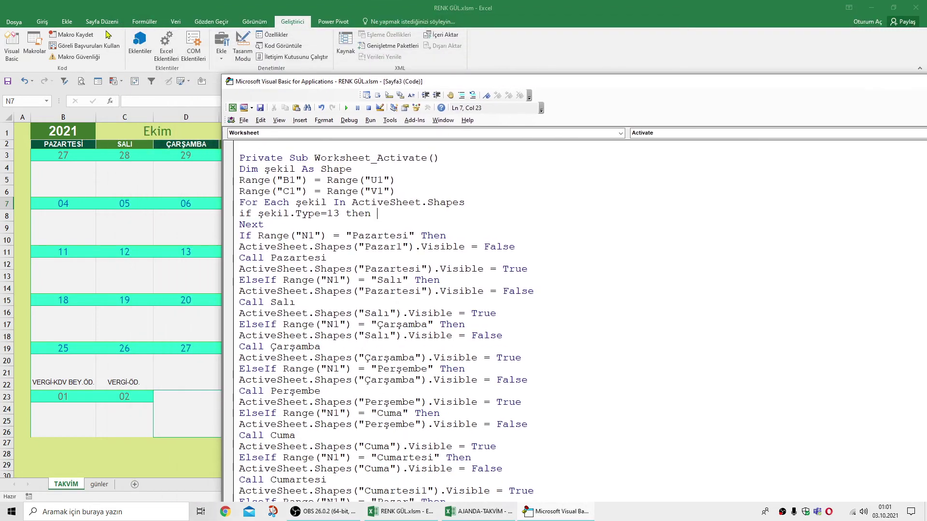
left_click(73, 24)
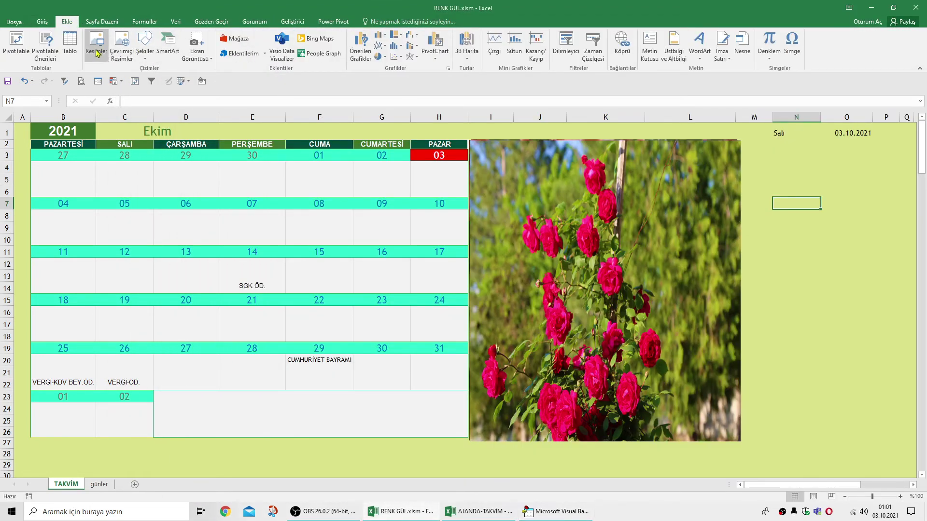
left_click(144, 49)
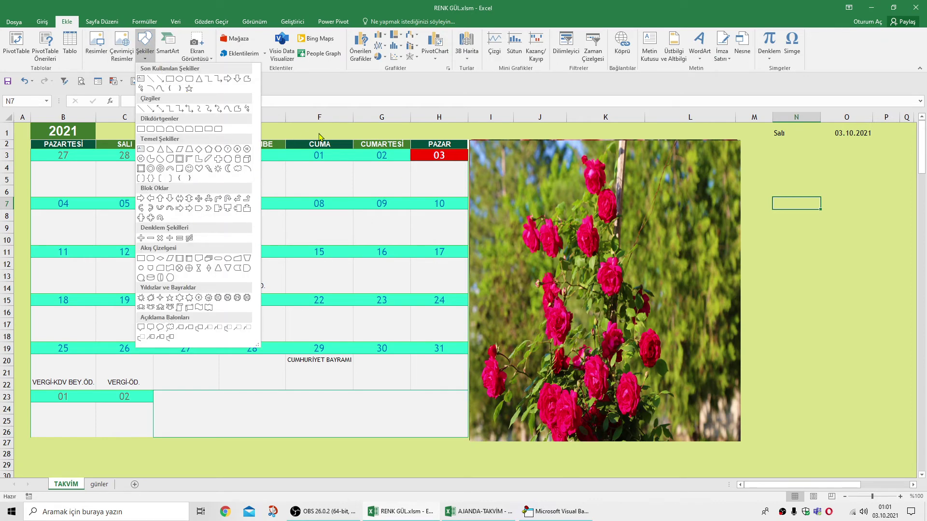
left_click(394, 133)
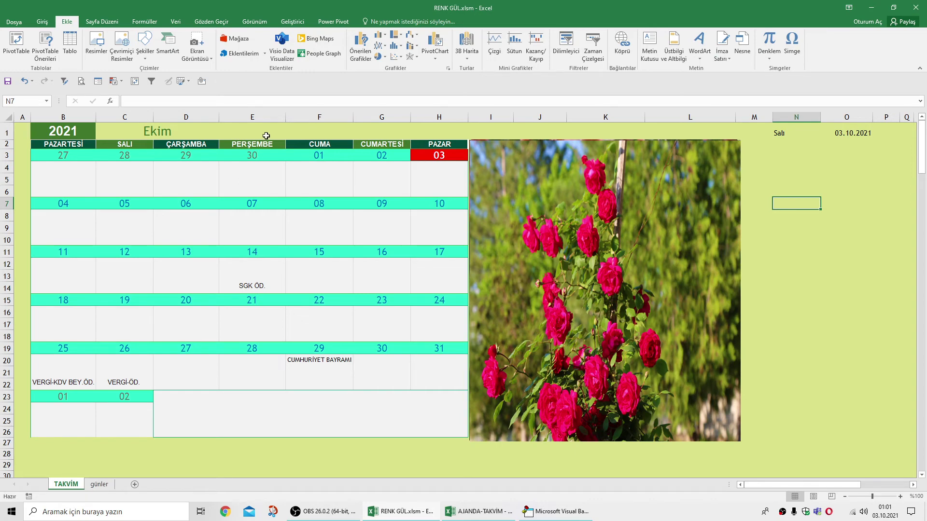
mouse_move(402, 511)
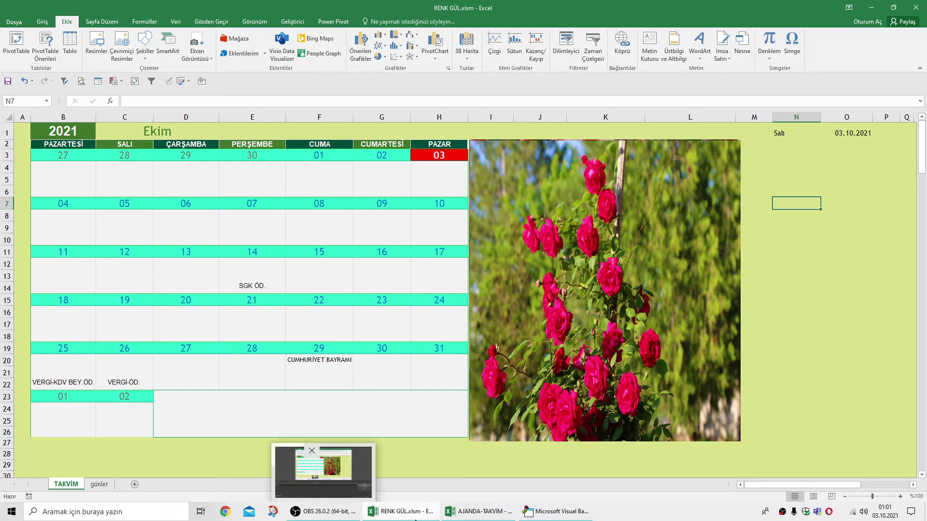
left_click(576, 479)
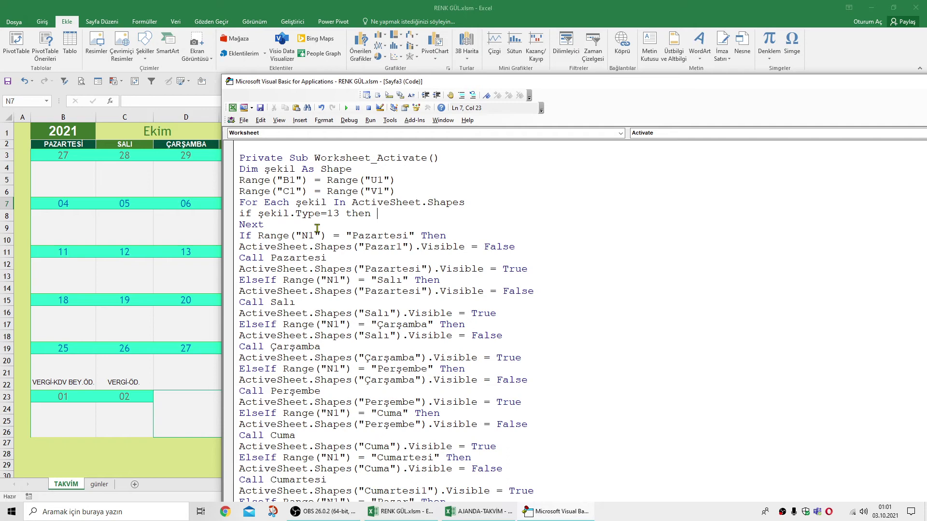
Step: Complete line 7 as 'If şekil.Type = 13 Then şekil.Visible = False'
key("Down")
key("Up")
left_click(396, 219)
type("şeki")
type("l.vis")
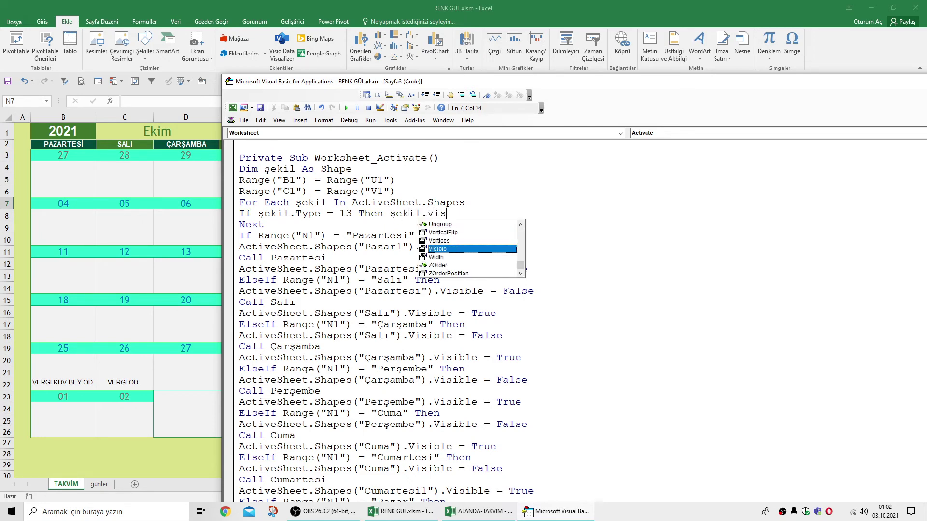
type("i")
double_click(462, 247)
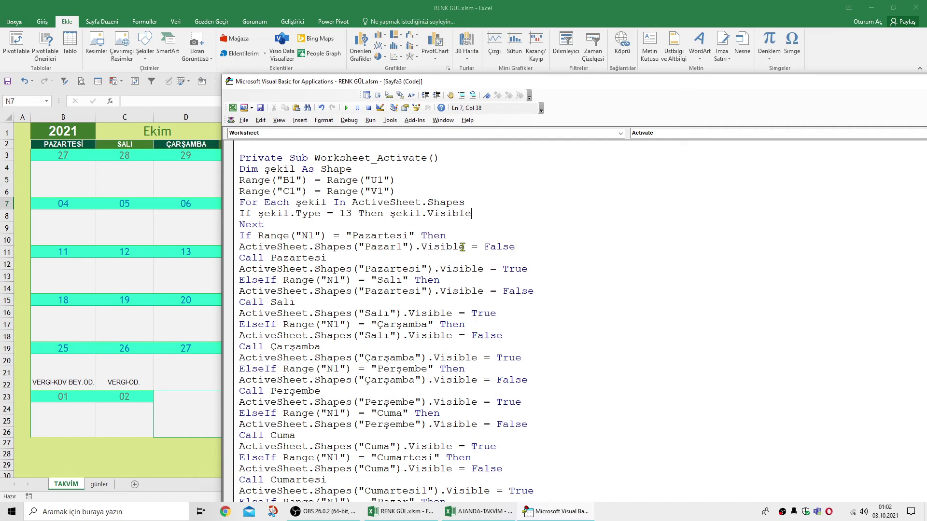
type("=f")
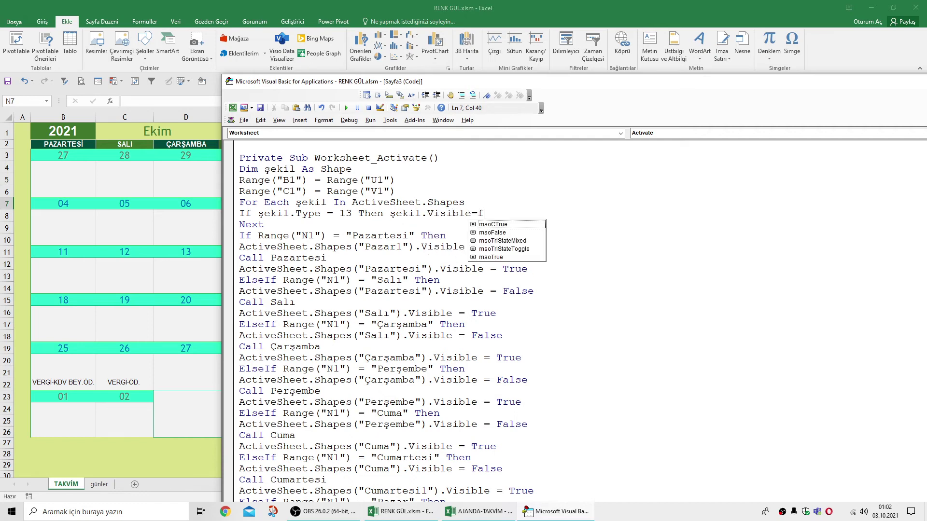
type("alse")
left_click(497, 167)
Step: Set a breakpoint on the Worksheet_Activate procedure's first line
left_click(603, 269)
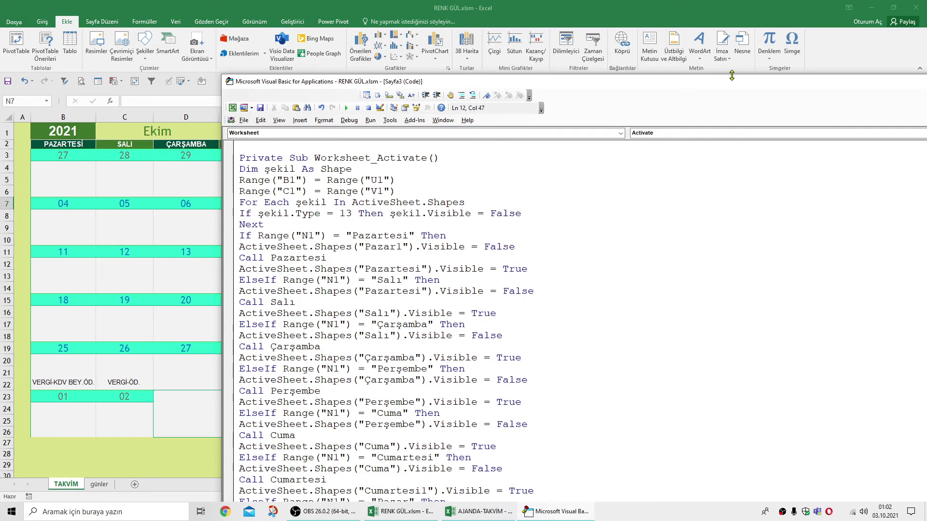
left_click_drag(734, 86, 713, 88)
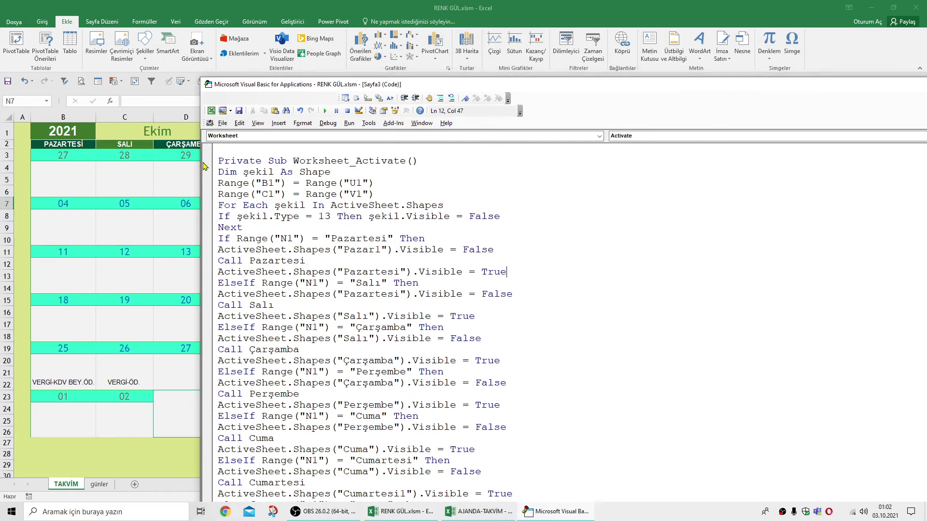
left_click(207, 161)
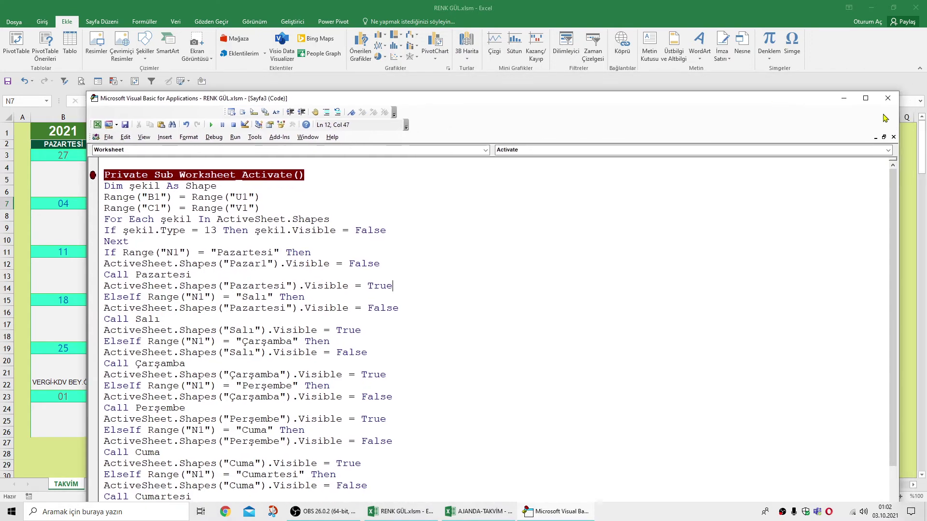
Step: Close the editor and switch to günler then back to TAKVİM to hit the breakpoint
left_click(915, 96)
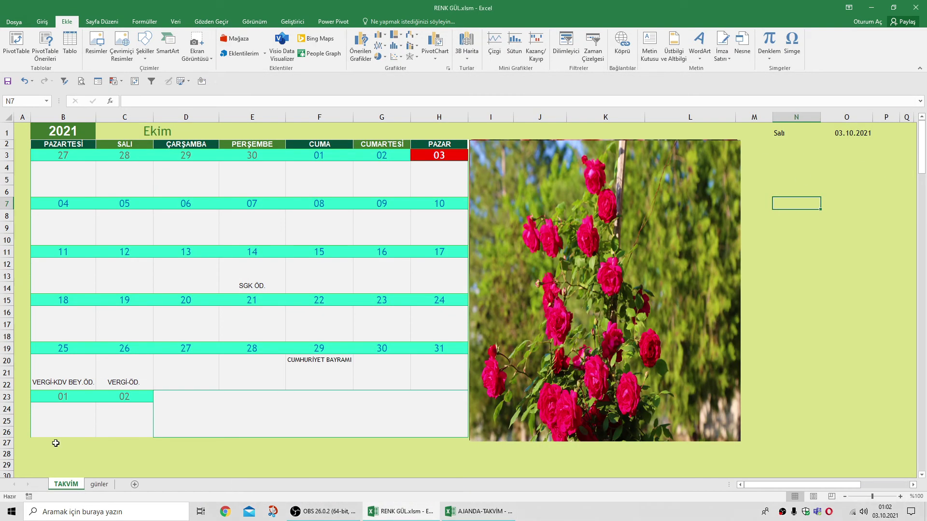
left_click(99, 484)
left_click(67, 484)
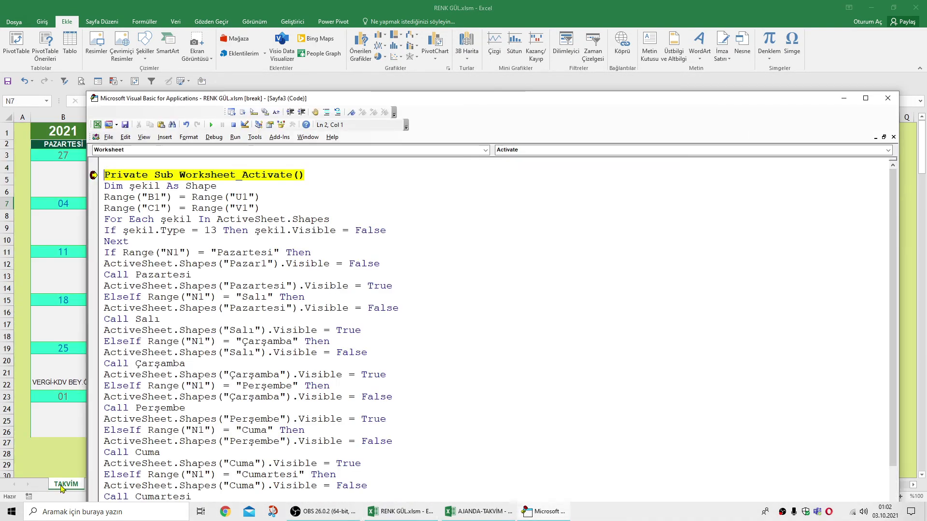
left_click_drag(376, 104, 567, 226)
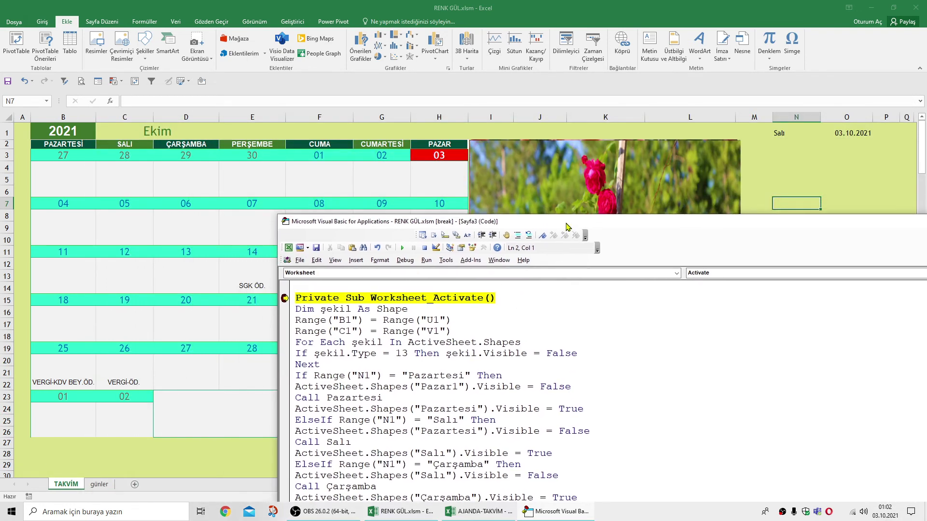
Step: Step through the code with F8 until the rose picture hides and the Salı branch runs
key("F8")
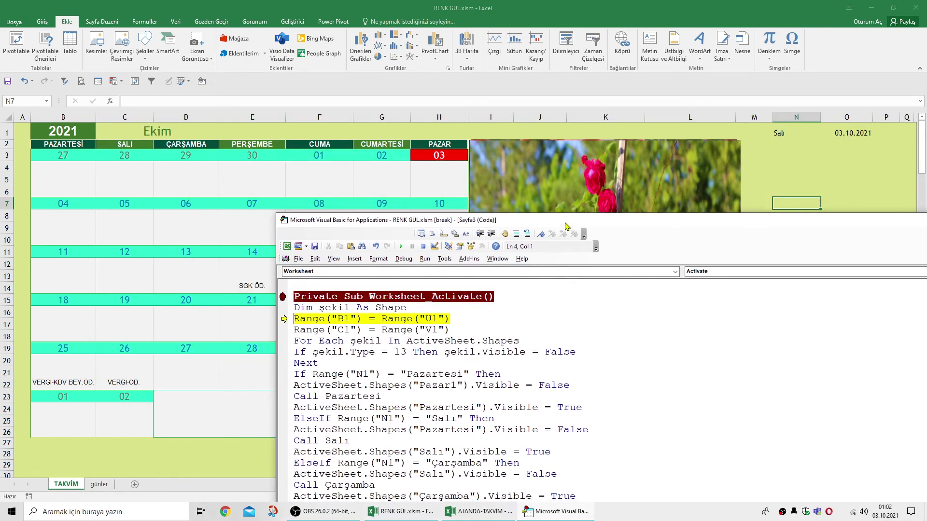
key("F8")
key("F8")
key("F8")
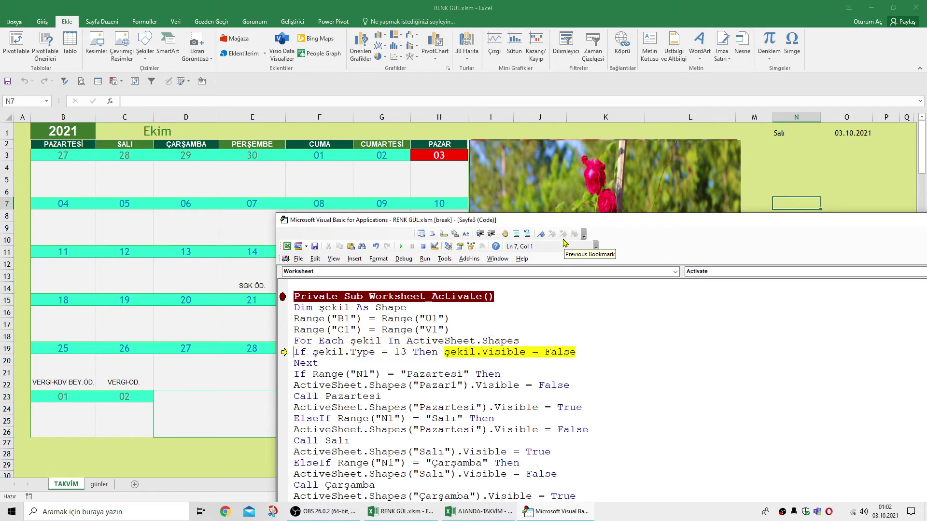
key("F8")
key("F8")
key("F8")
key("F8")
key("F8")
key("F8")
key("F8")
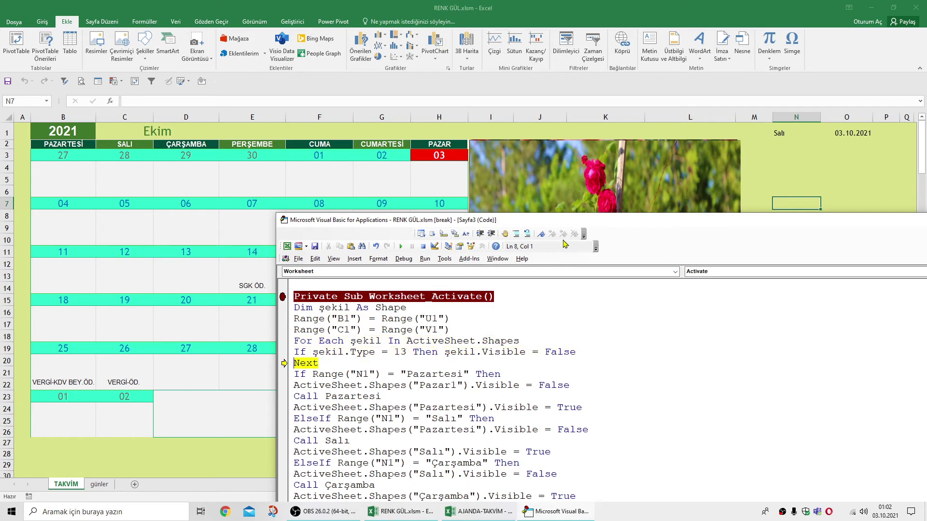
key("F8")
key("F8")
key("F8")
key("F8")
key("F8")
key("F8")
key("F8")
key("F8")
key("F8")
key("F8")
key("F8")
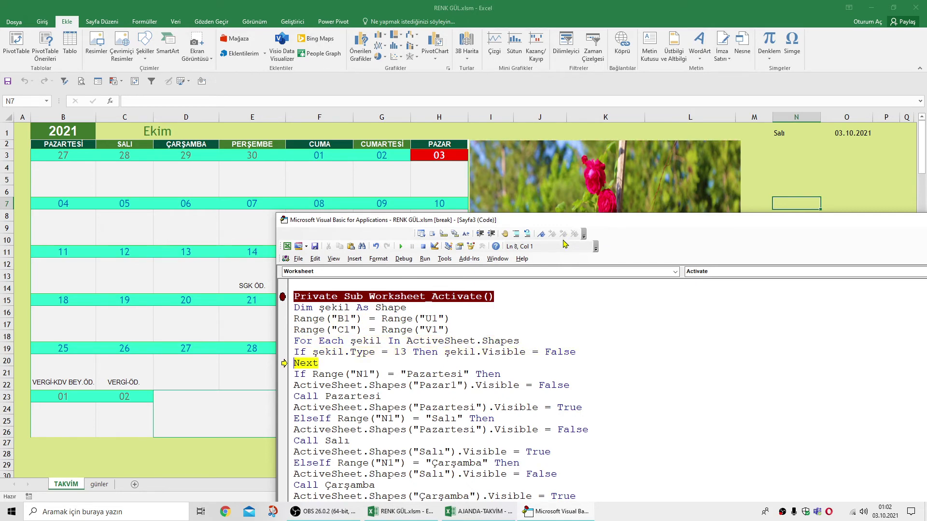
key("F8")
key("F8")
key("F8")
key("F8")
key("F8")
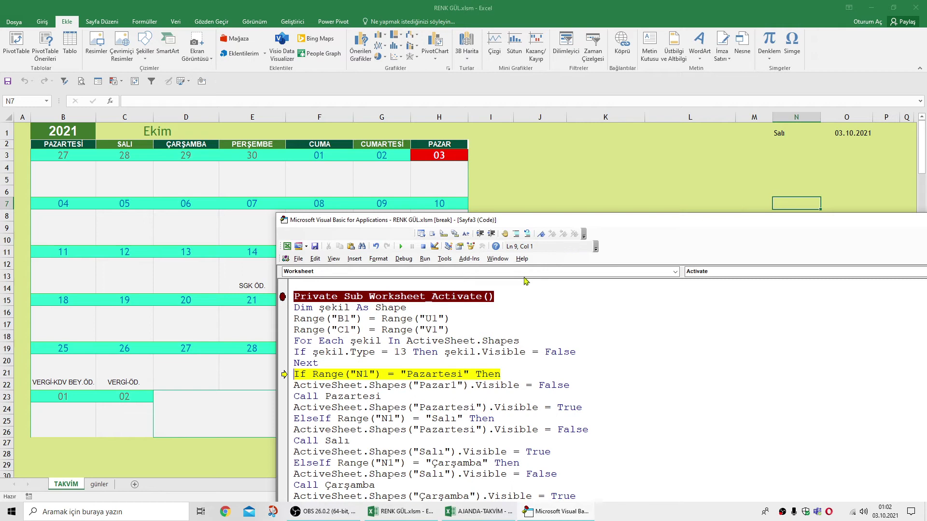
mouse_move(524, 225)
left_mouse_down()
mouse_move(379, 167)
mouse_move(353, 114)
mouse_move(415, 166)
left_mouse_up()
key("F8")
key("F8")
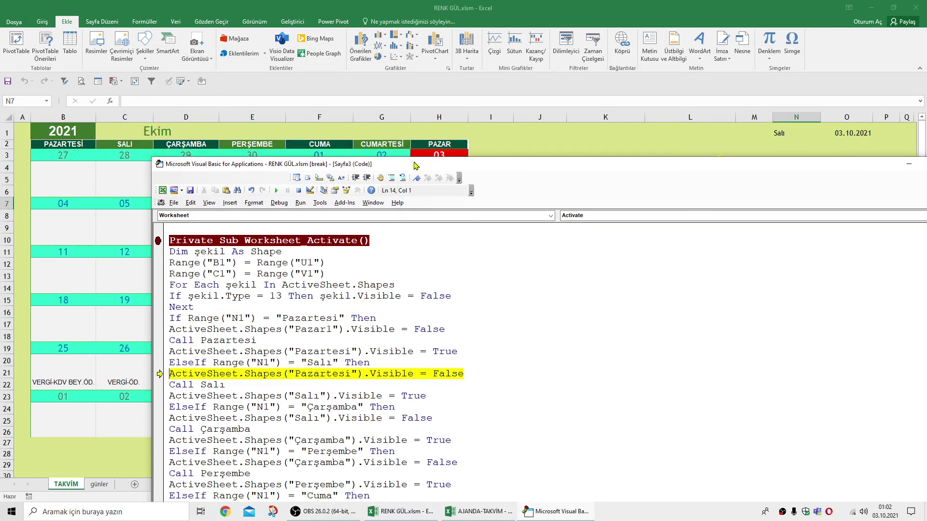
key("F8")
key("F8")
key("F8")
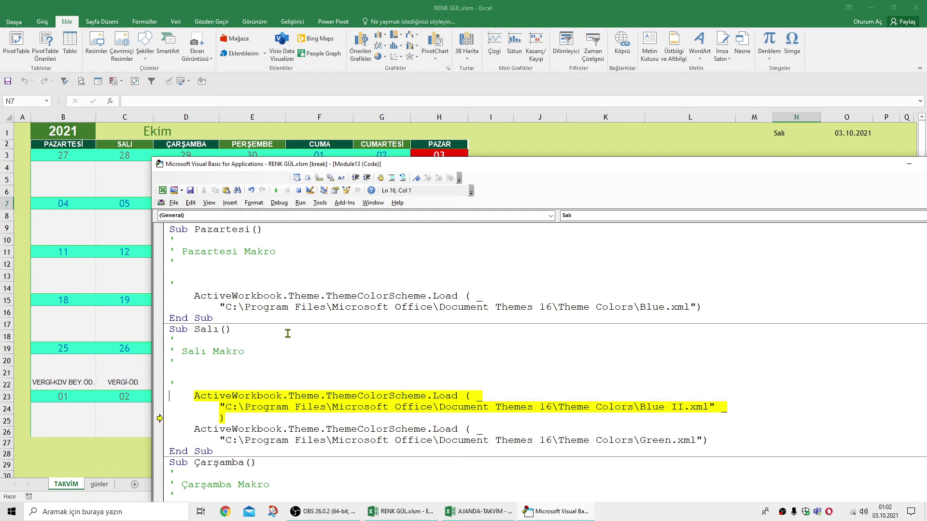
Step: Delete the Blue II theme load statement and confirm resetting the project
key("F8")
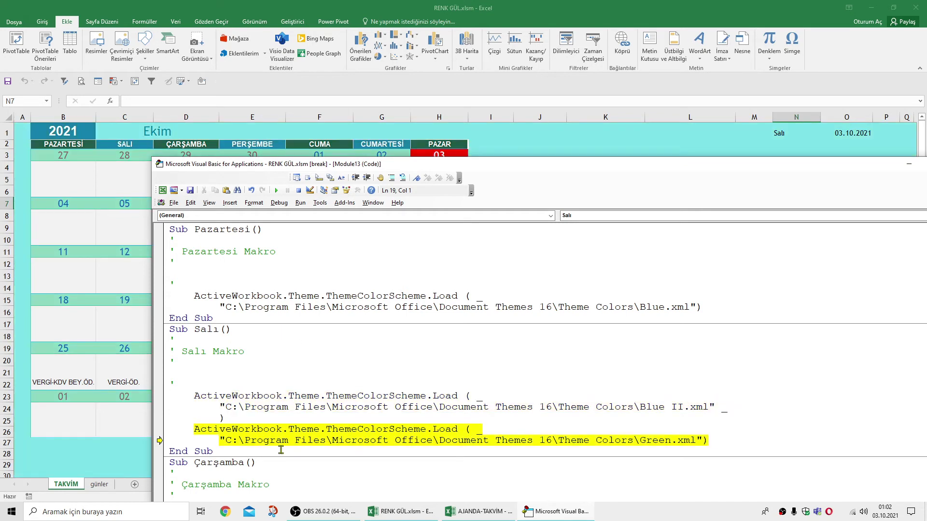
left_click_drag(188, 396, 351, 416)
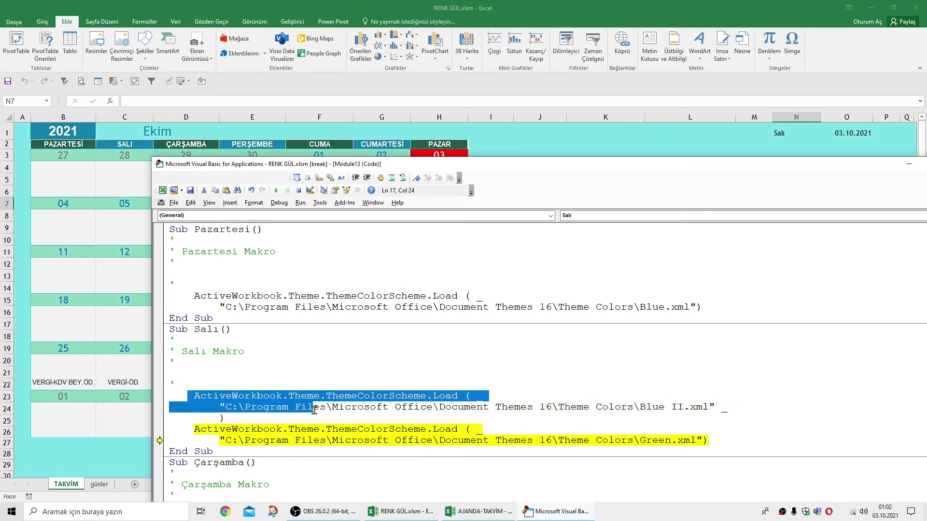
key("Delete")
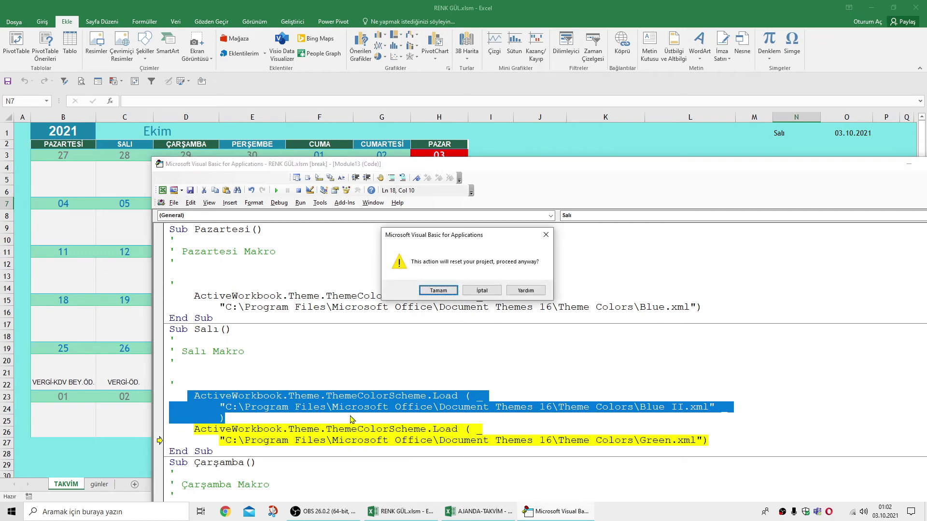
left_click(441, 292)
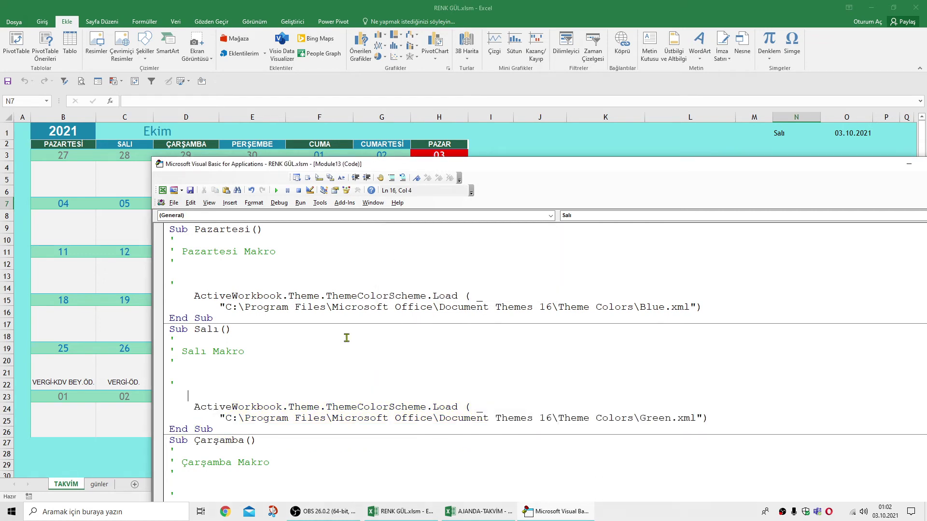
Step: Delete the Yellow.xml theme load statement from Sub Perşembe
scroll(347, 338, "down", 3)
scroll(354, 343, "down", 3)
scroll(355, 344, "down", 2)
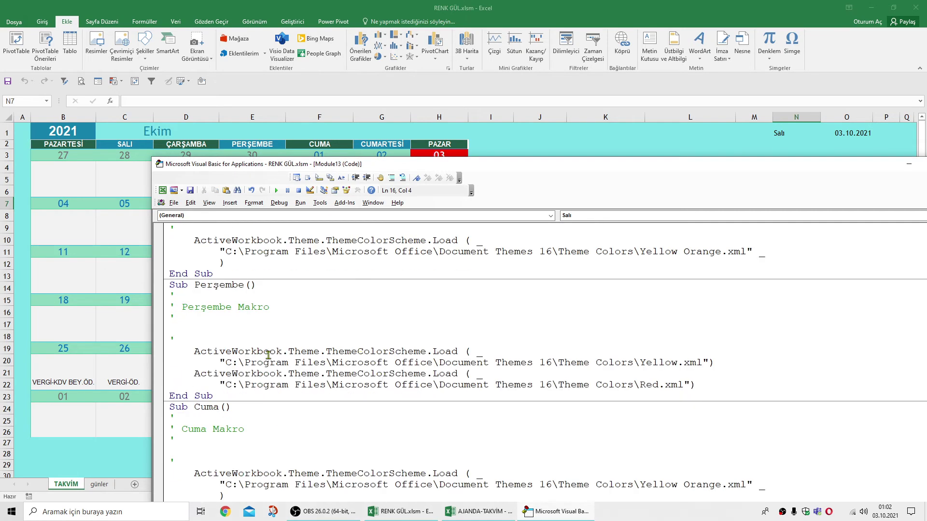
mouse_move(194, 351)
left_mouse_down()
mouse_move(433, 365)
mouse_move(736, 361)
left_mouse_up()
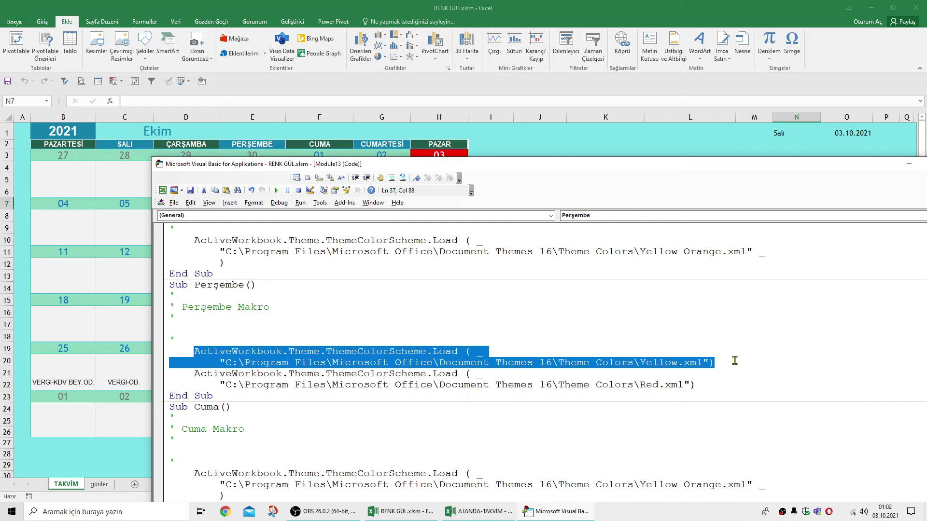
key("Delete")
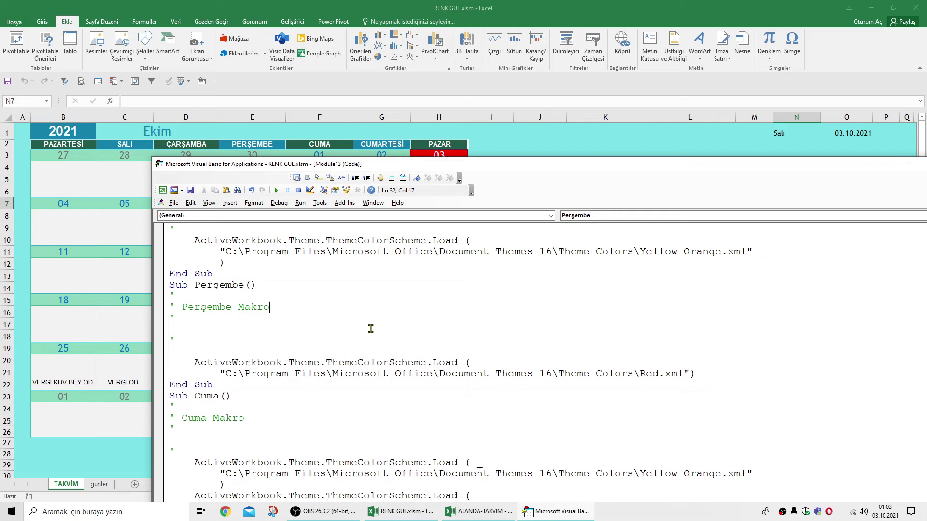
Step: Delete the Yellow Orange.xml theme load statement from Sub Cuma, leaving only Slipstream.xml
scroll(390, 372, "down", 1)
scroll(400, 386, "down", 1)
left_click_drag(193, 395, 534, 417)
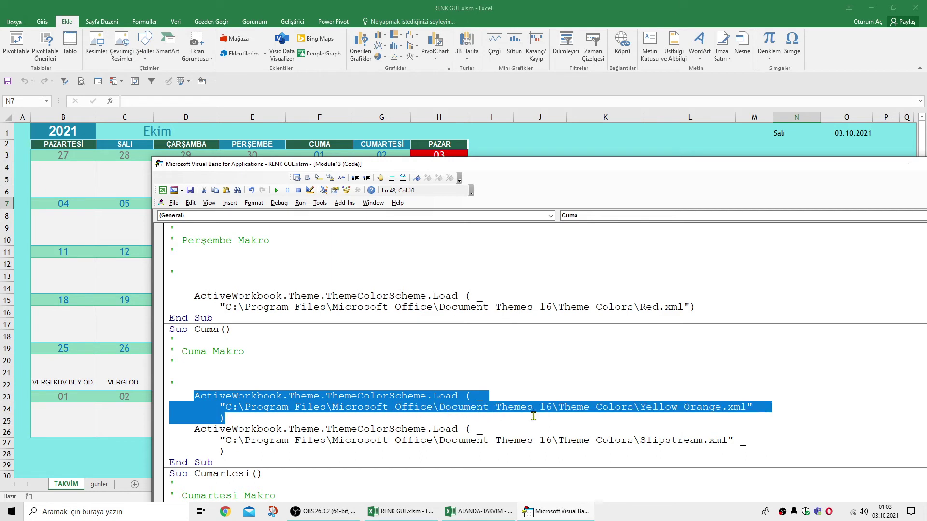
key("Delete")
scroll(372, 389, "down", 1)
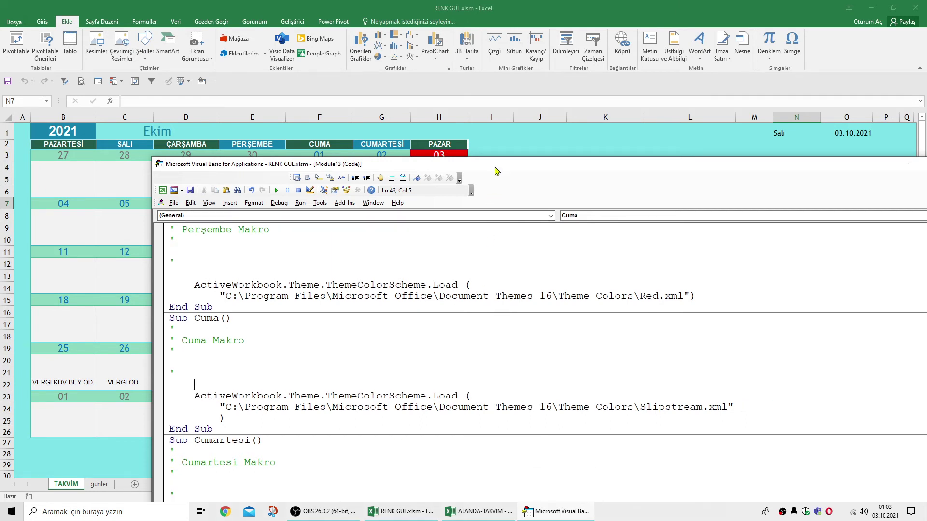
mouse_move(496, 172)
left_mouse_down()
mouse_move(514, 46)
mouse_move(512, 164)
left_mouse_up()
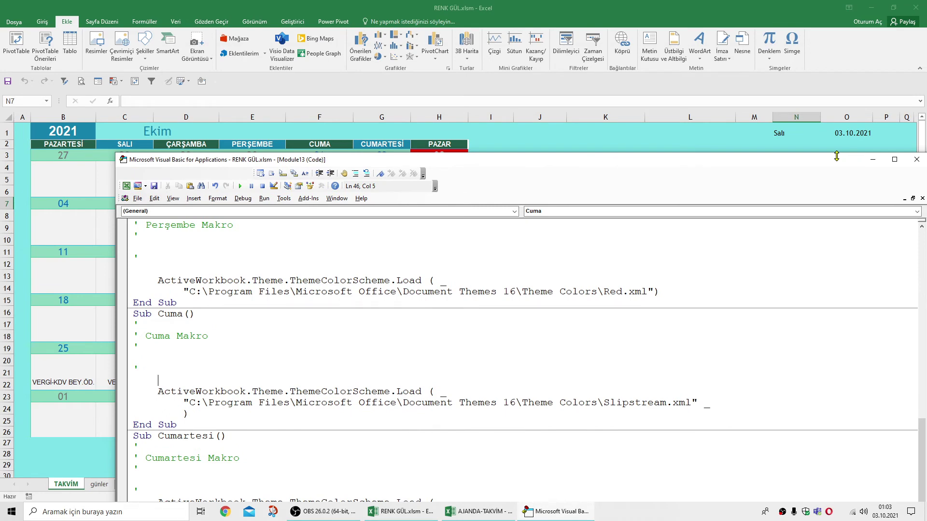
left_click_drag(842, 164, 827, 173)
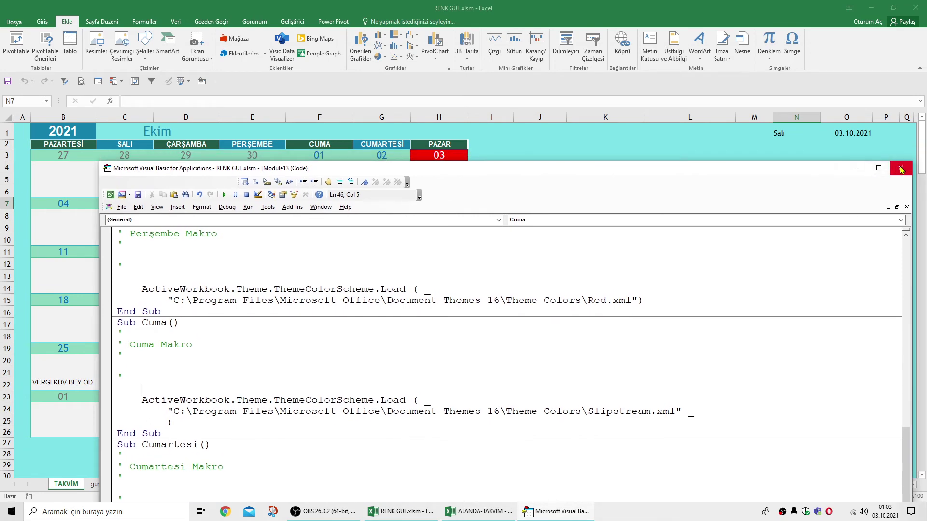
Step: Run TAKVİM's Worksheet_Activate code from Kod Görüntüle, continuing past the breakpoint to recolour the calendar
left_click(901, 169)
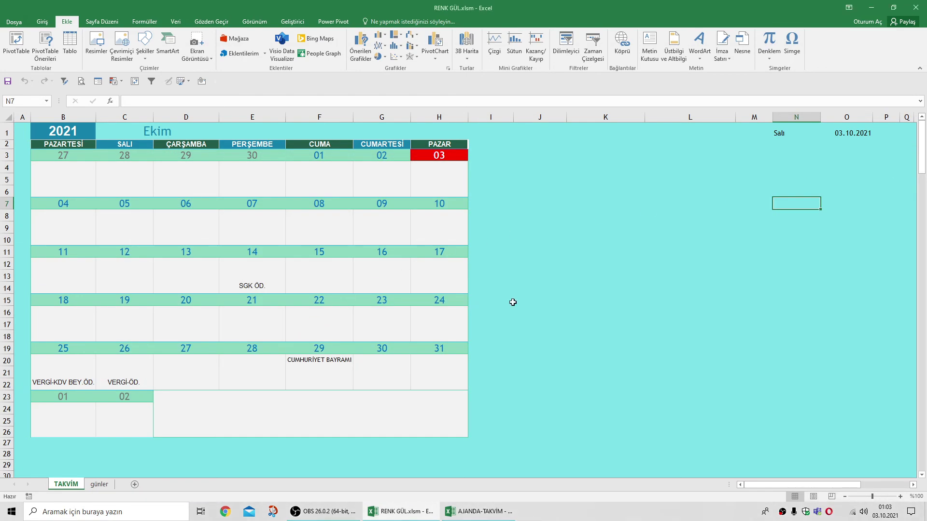
mouse_move(479, 512)
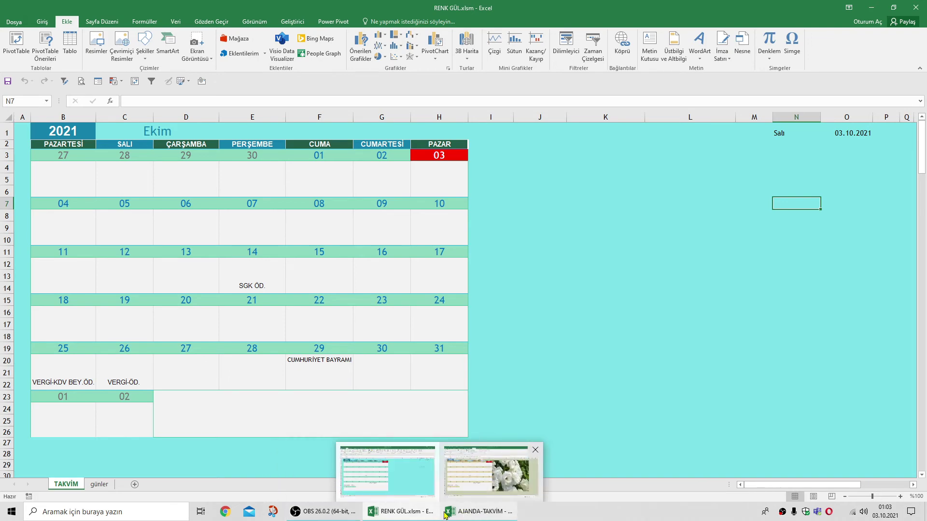
right_click(72, 485)
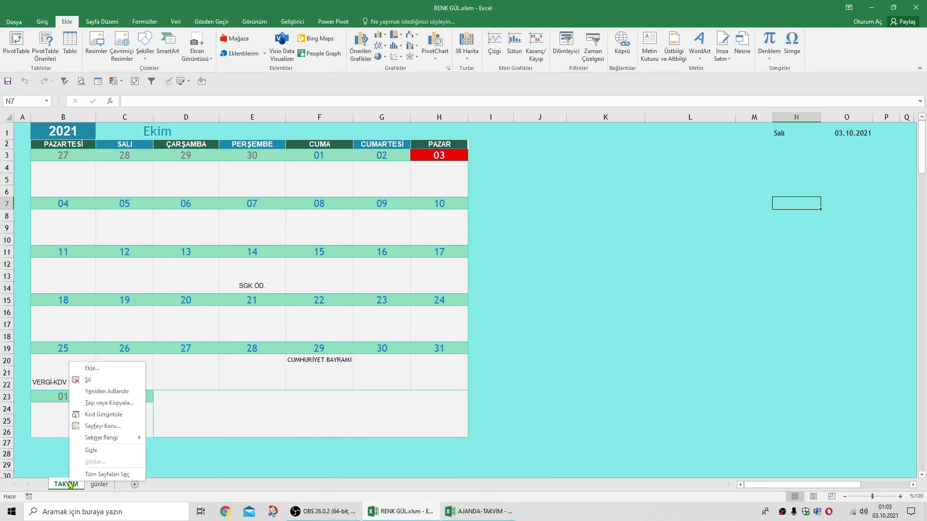
left_click(103, 412)
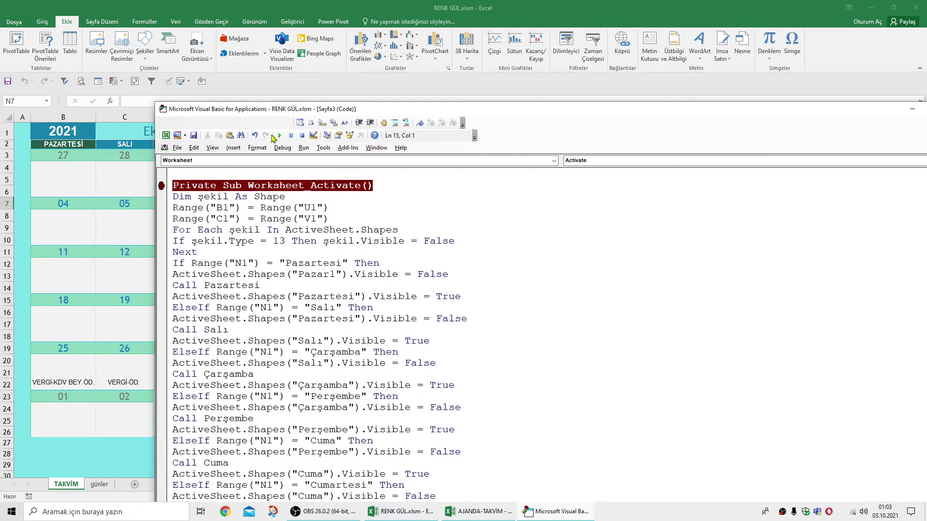
left_click(279, 135)
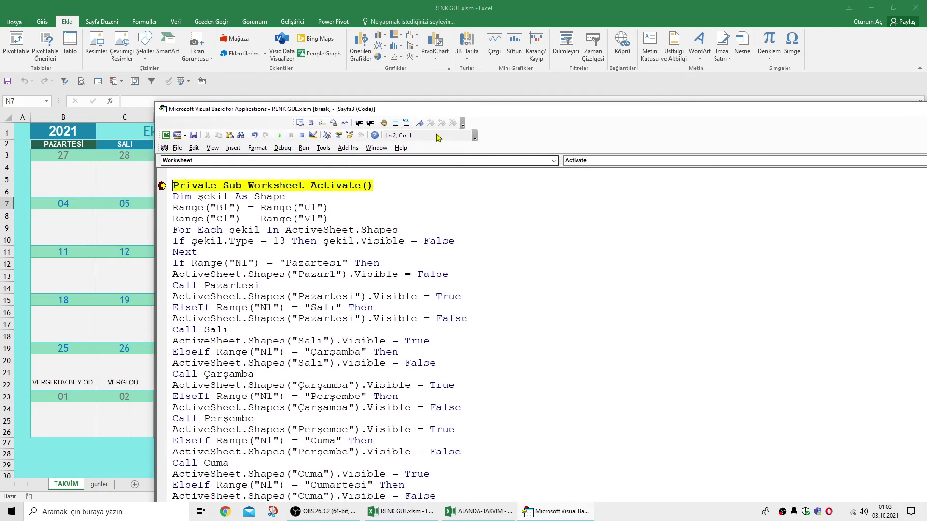
left_click(280, 136)
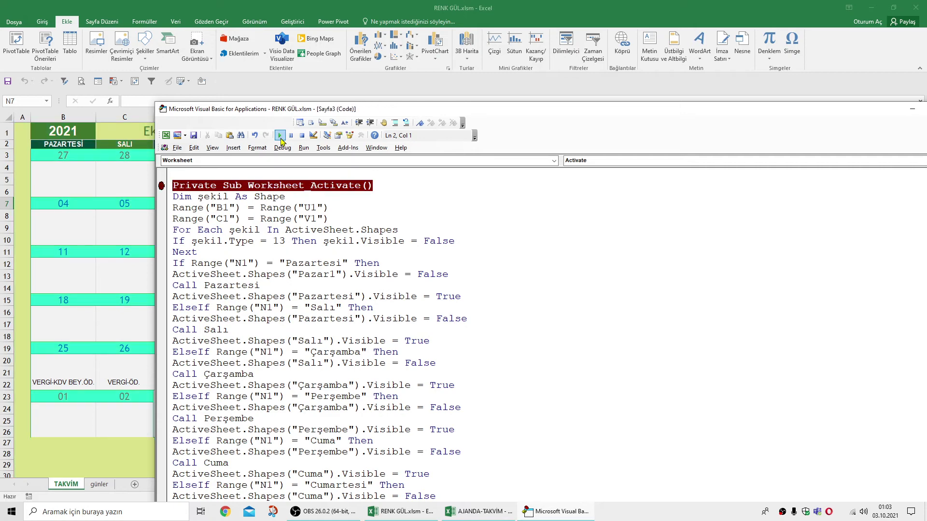
left_click_drag(636, 118, 513, 155)
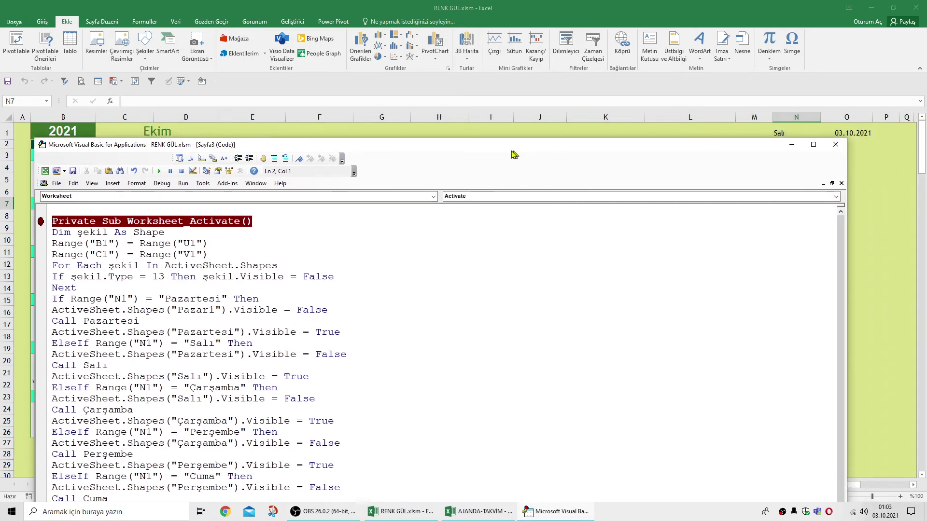
Step: Clear the breakpoint, set N1 to Pazartesi, and refresh TAKVİM via the günler sheet
left_click(39, 221)
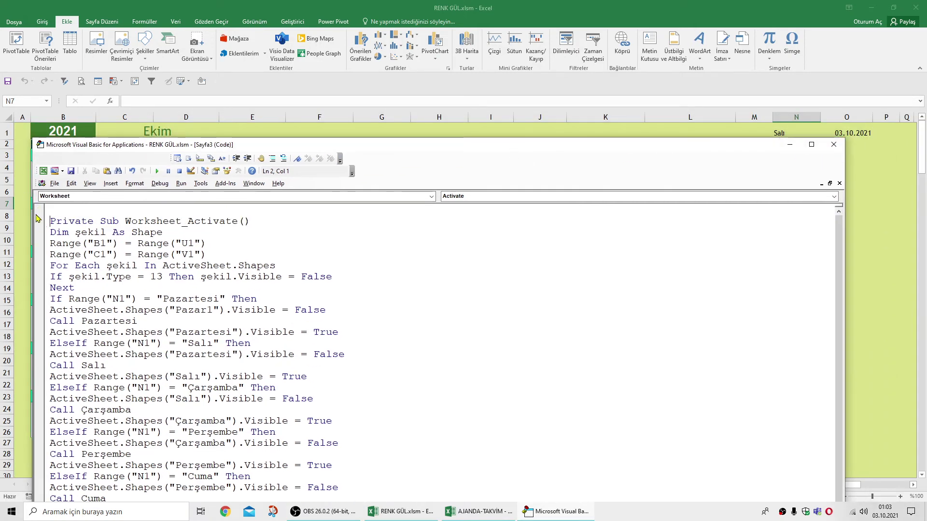
left_click(834, 144)
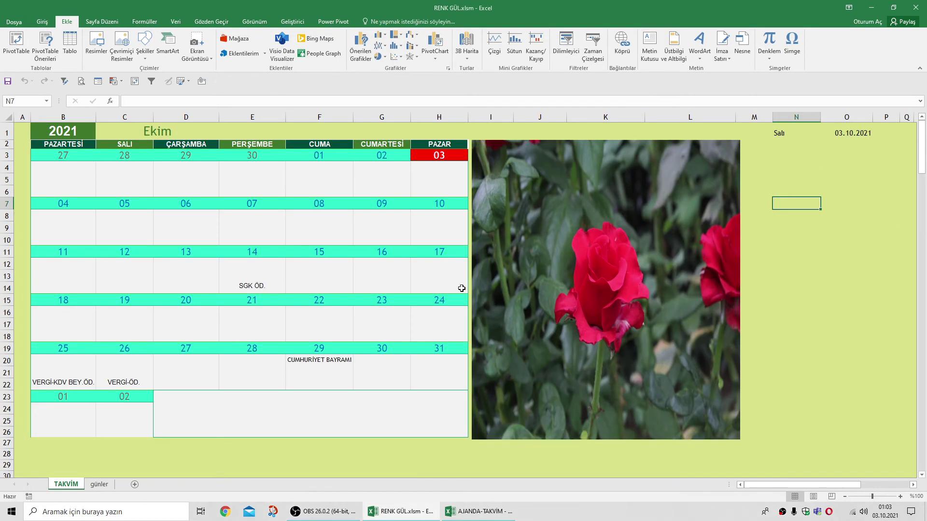
left_click(791, 134)
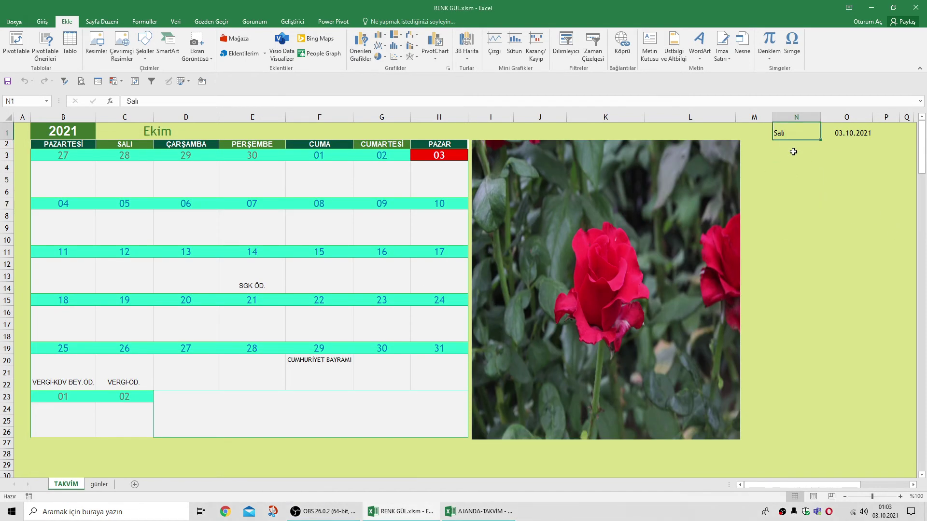
type("Pazartesi")
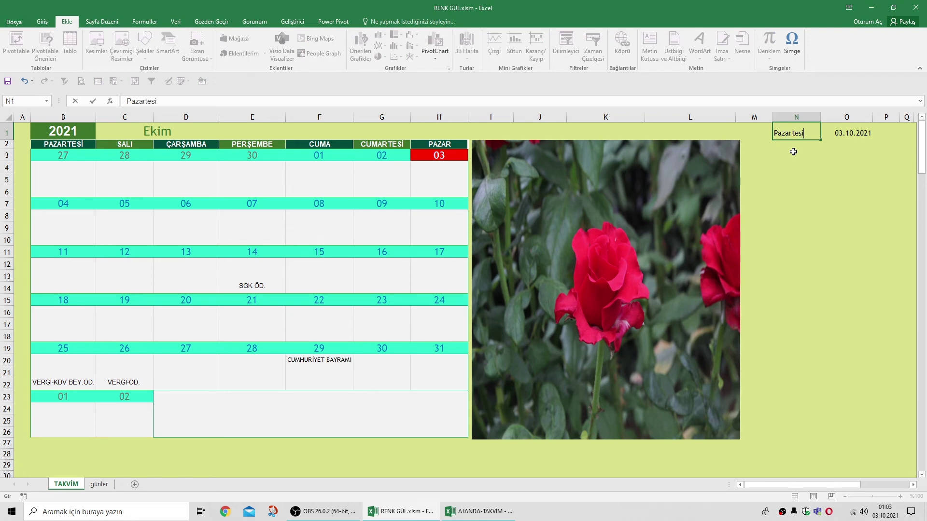
left_click(797, 213)
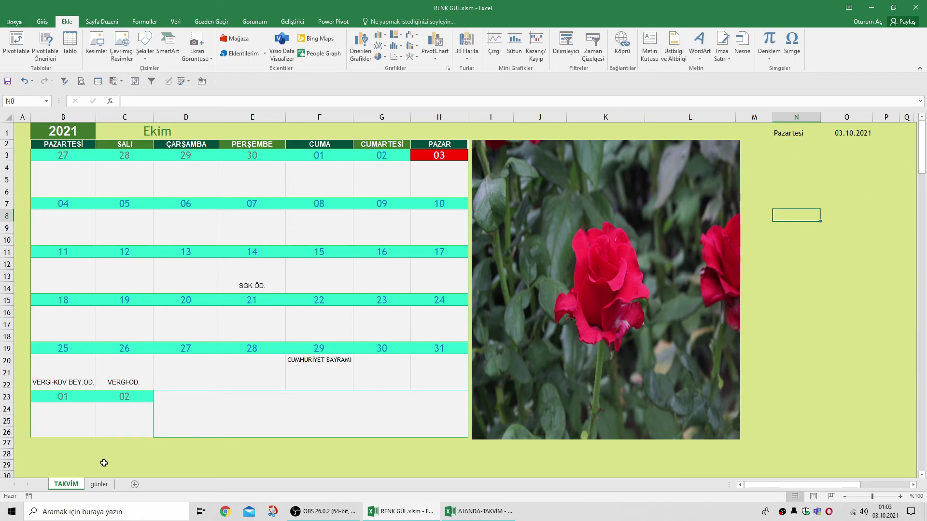
left_click(102, 484)
left_click(77, 485)
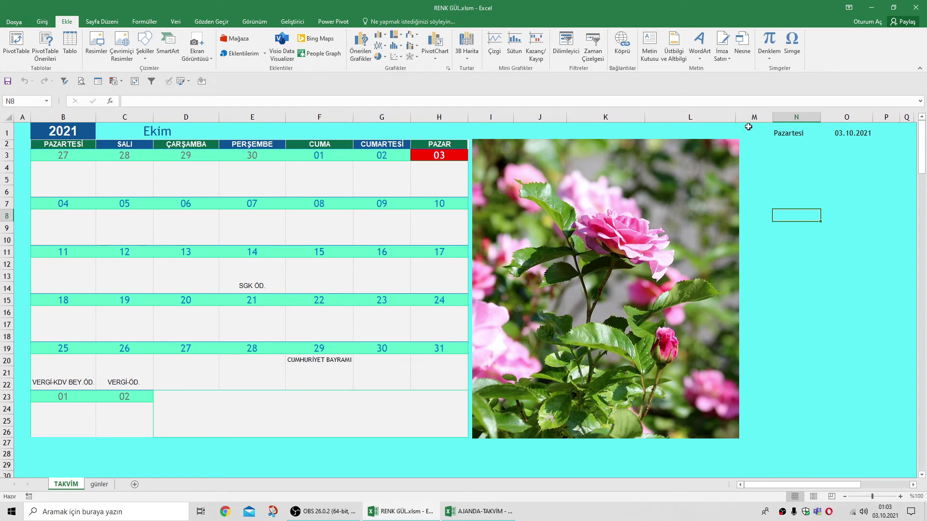
Step: Change N1 to Perşembe and re-activate TAKVİM to apply its tan theme
left_click(782, 134)
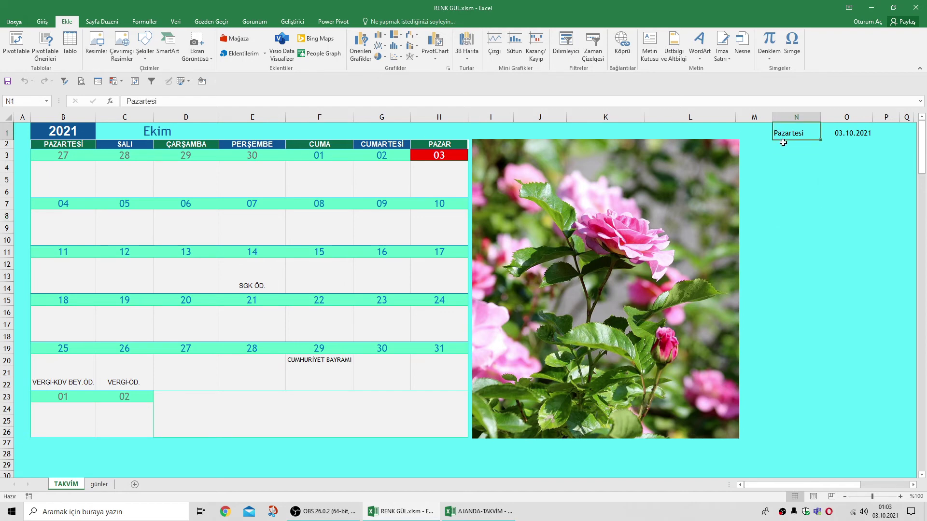
type("Perşembe")
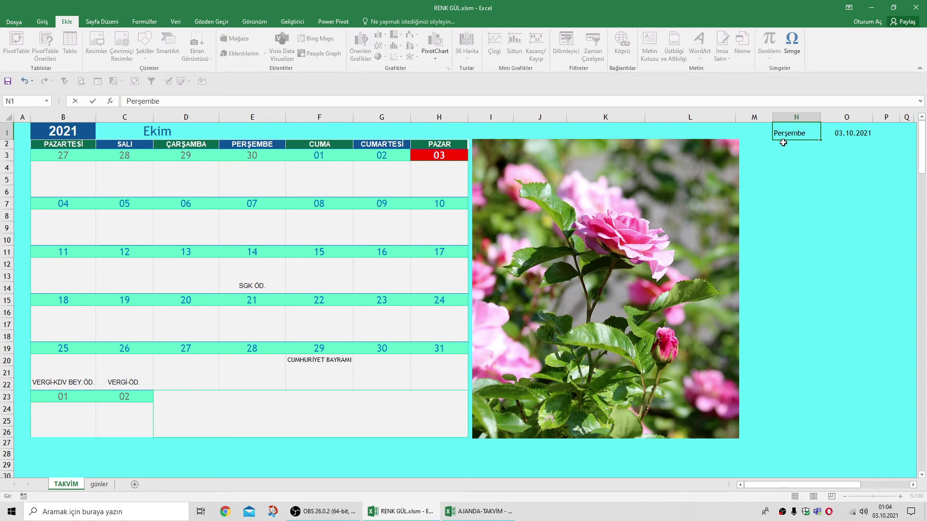
left_click(777, 180)
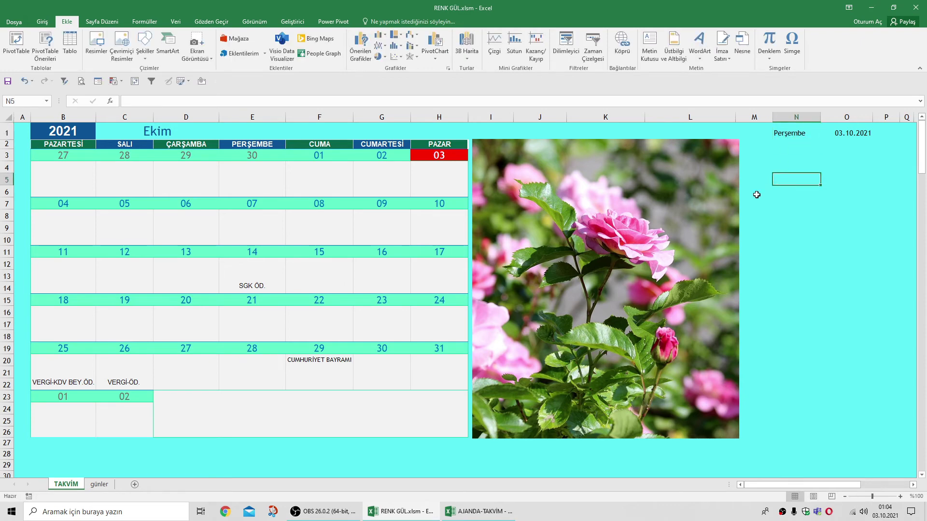
left_click(101, 485)
left_click(69, 485)
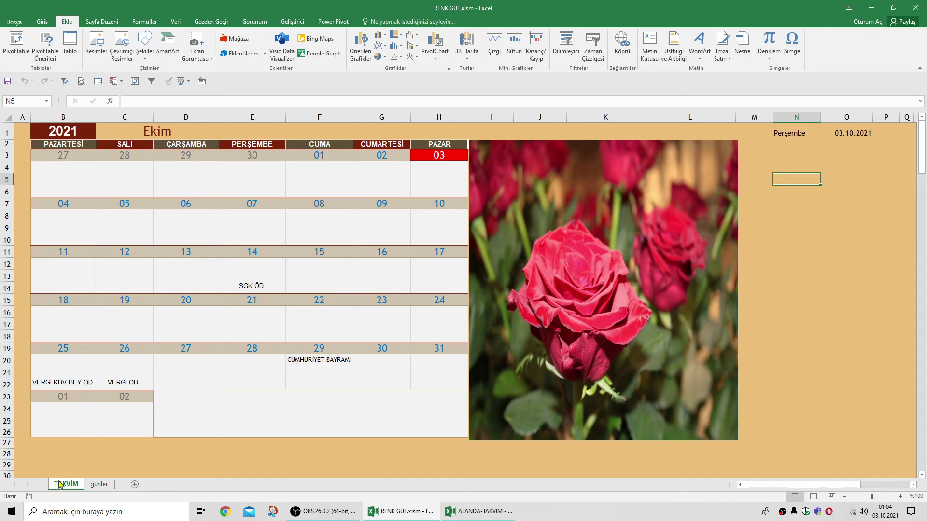
Step: From Geliştirici, open the VBA editor and BuÇalışmaKitabı's code showing Workbook_Open
left_click(295, 22)
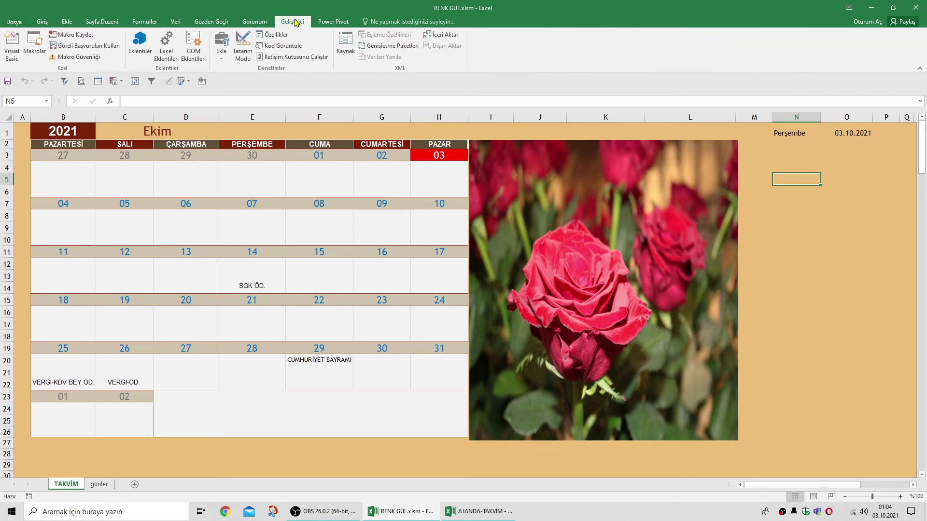
left_click(12, 46)
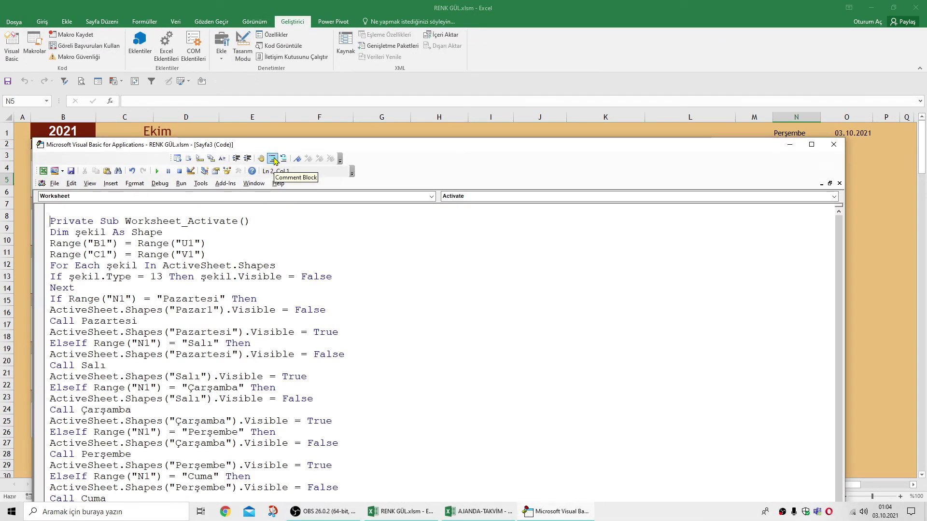
left_click(205, 171)
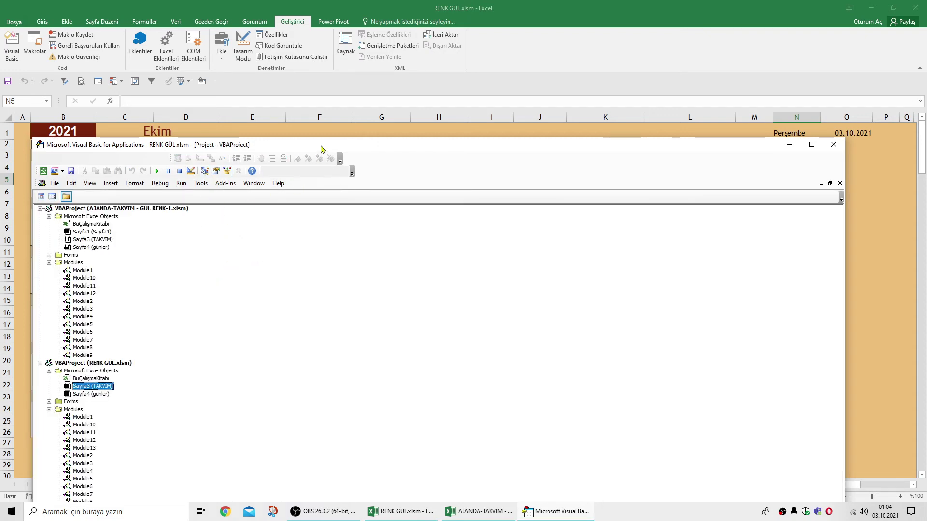
left_click_drag(323, 149, 398, 49)
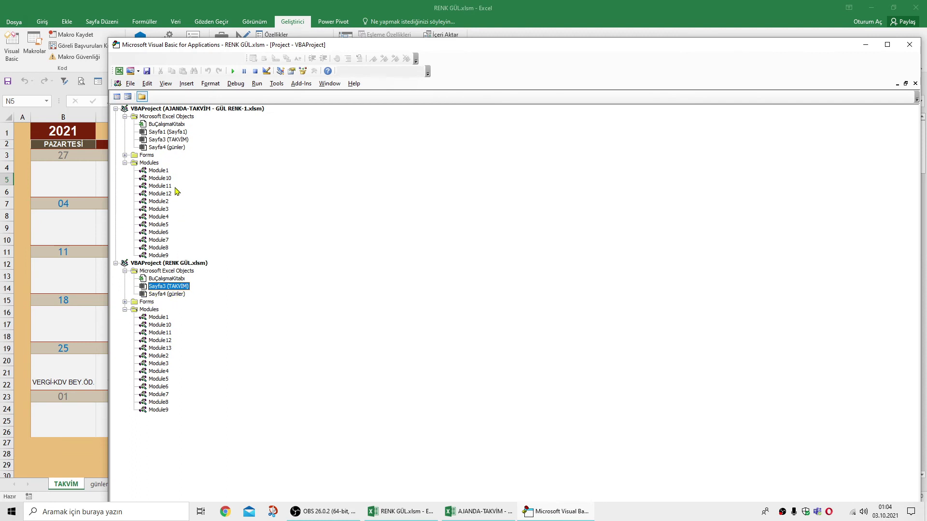
double_click(177, 280)
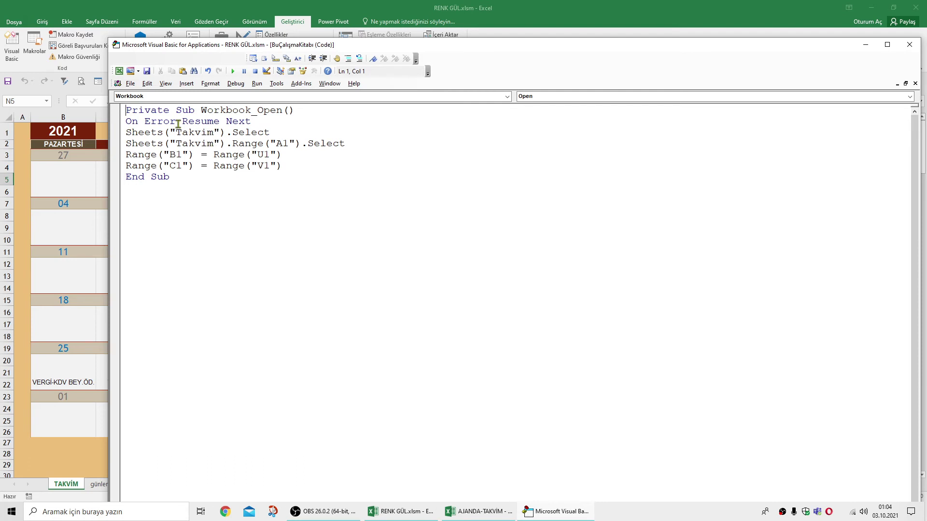
Step: Select the Range("B1") = Range("U1") and Range("C1") = Range("V1") lines, moving the editor aside
left_click_drag(371, 47, 448, 60)
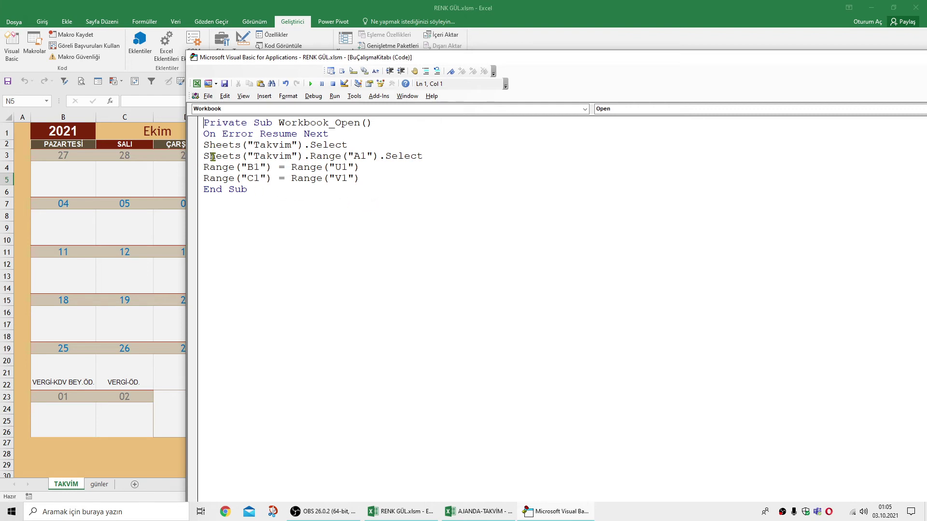
left_click_drag(204, 168, 371, 181)
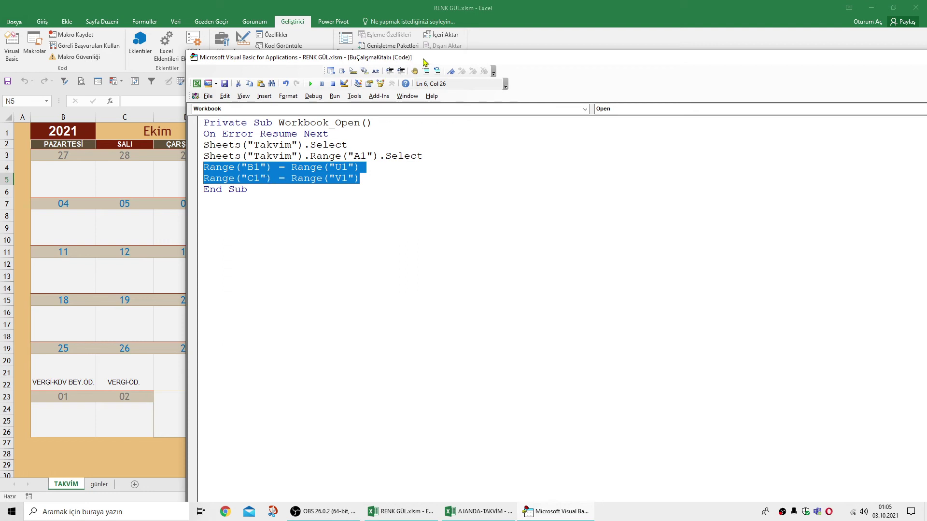
left_click_drag(426, 61, 500, 65)
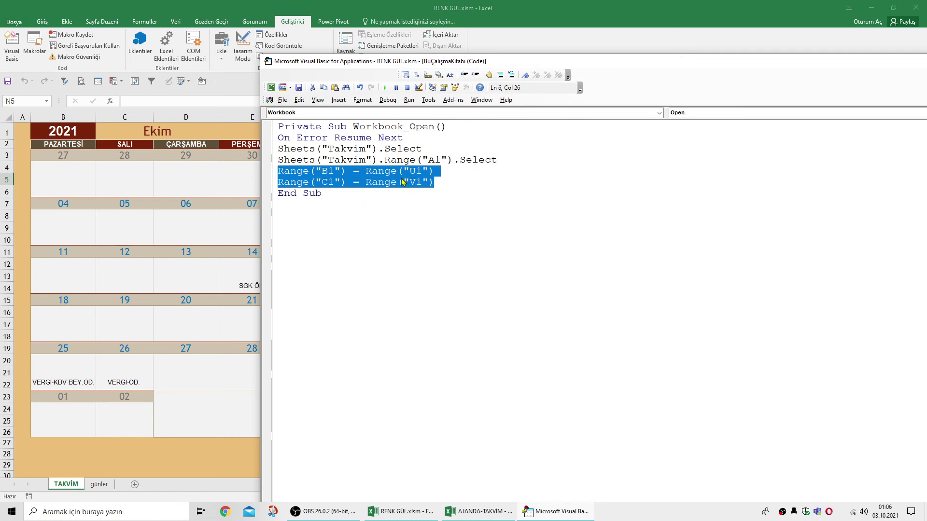
Step: Comment out the two Range lines with Comment Block and close the Visual Basic editor
left_click(500, 75)
left_click(461, 215)
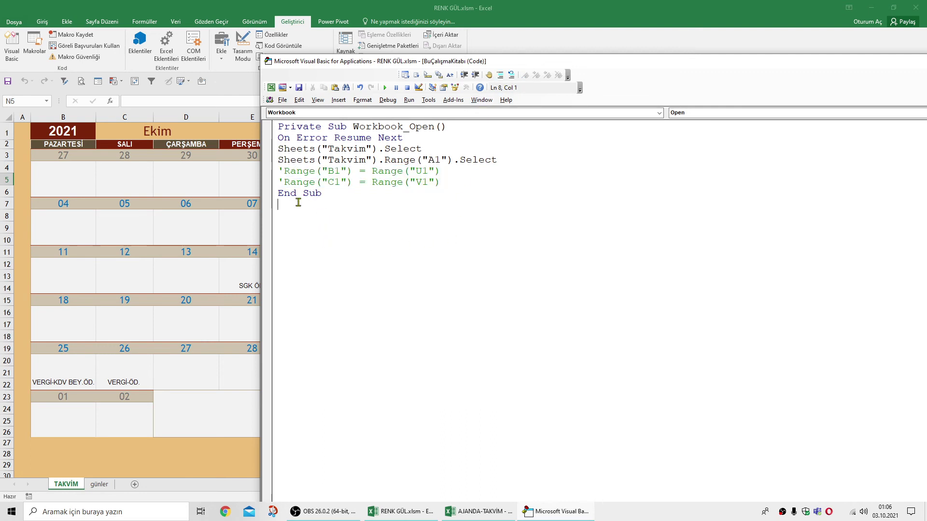
left_click(279, 139)
left_click_drag(279, 139, 531, 157)
left_click(459, 209)
mouse_move(761, 63)
left_mouse_down()
mouse_move(565, 97)
mouse_move(621, 89)
left_mouse_up()
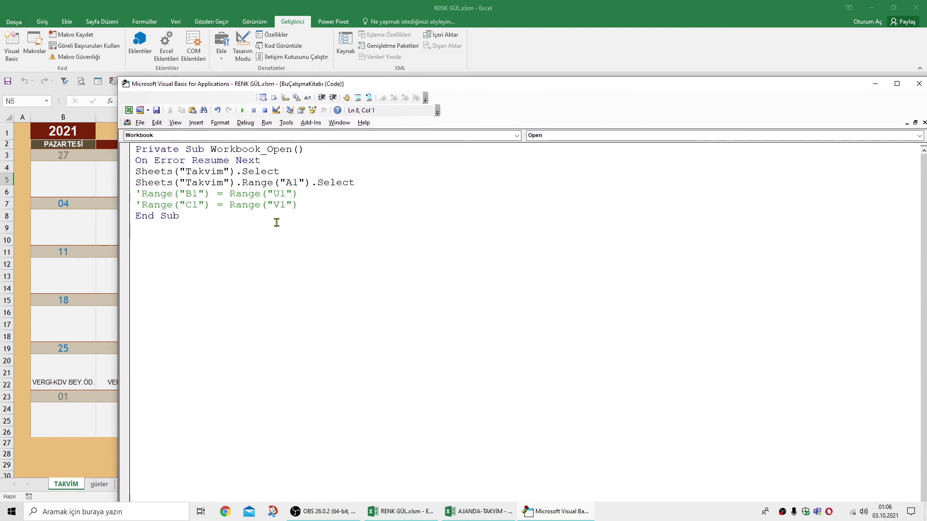
left_click(915, 84)
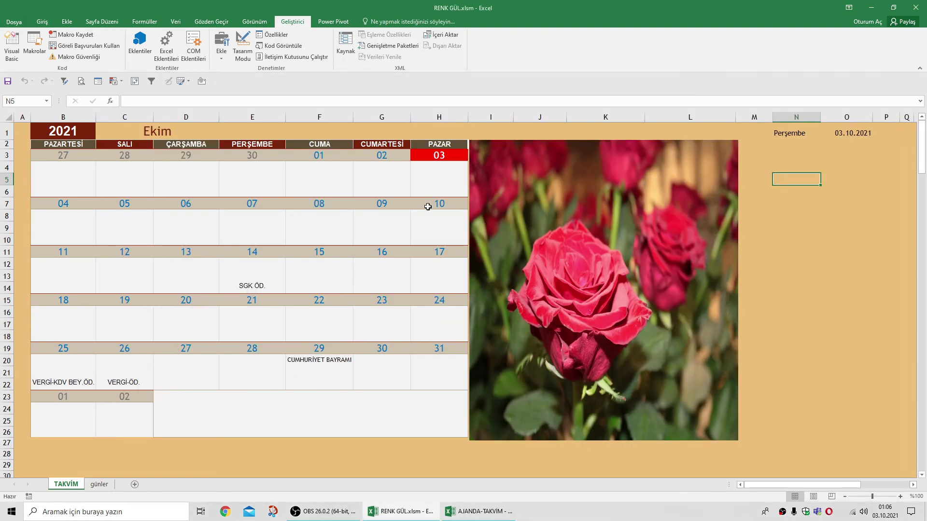
Step: Enter =METNEÇEVİR(O1;"ggg") in N1 so it shows Pazar, then switch to günler
left_click(789, 135)
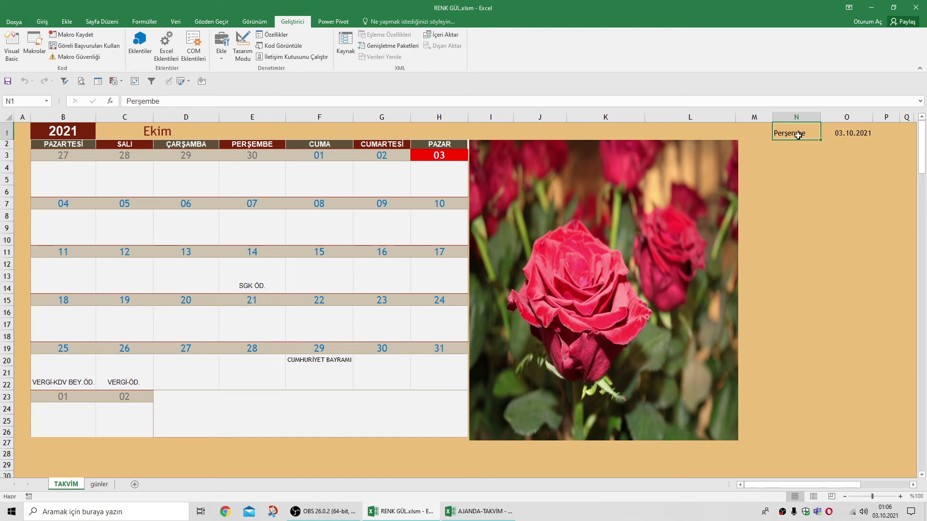
type("=")
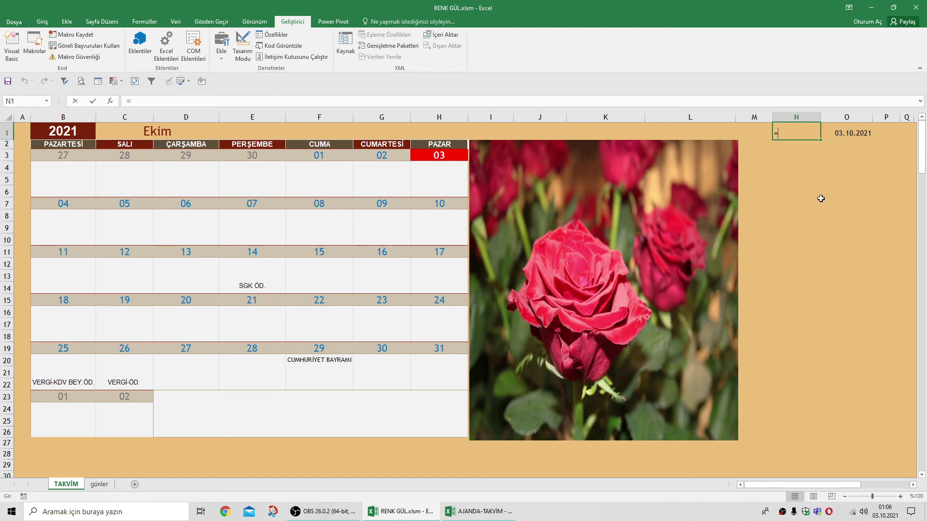
type("me")
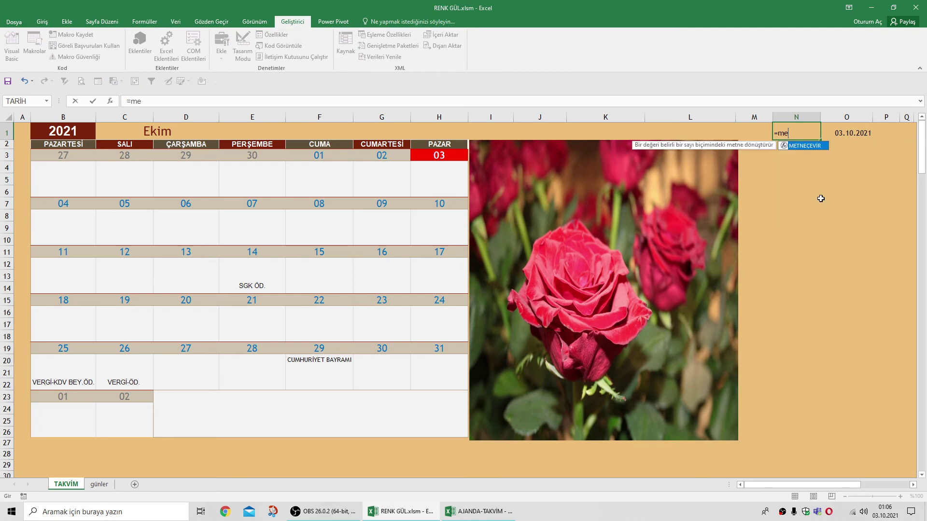
type("tne")
double_click(815, 146)
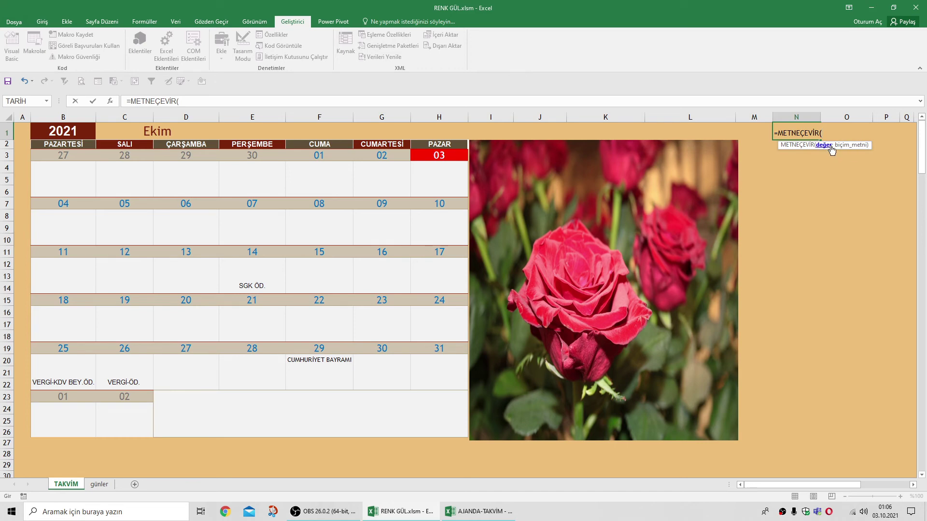
type("O1")
type(";\"G")
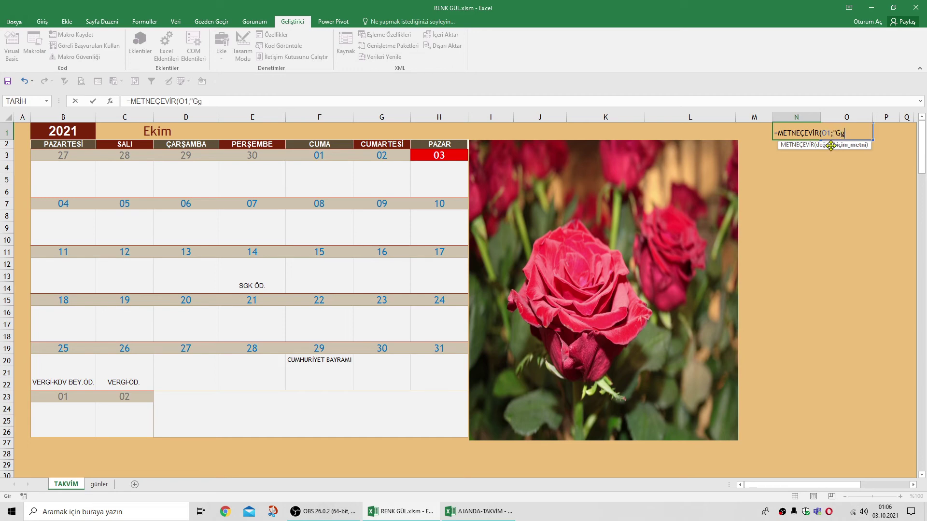
type("g")
type("ggg")
key("Tab")
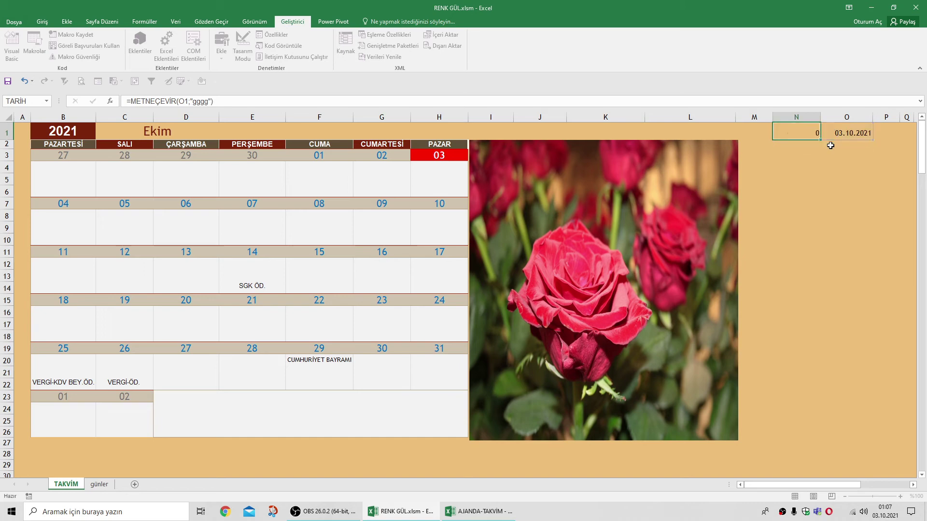
left_click(100, 485)
Step: Return to TAKVİM and select the Pazar1 rose picture, nudging it slightly
left_click(76, 487)
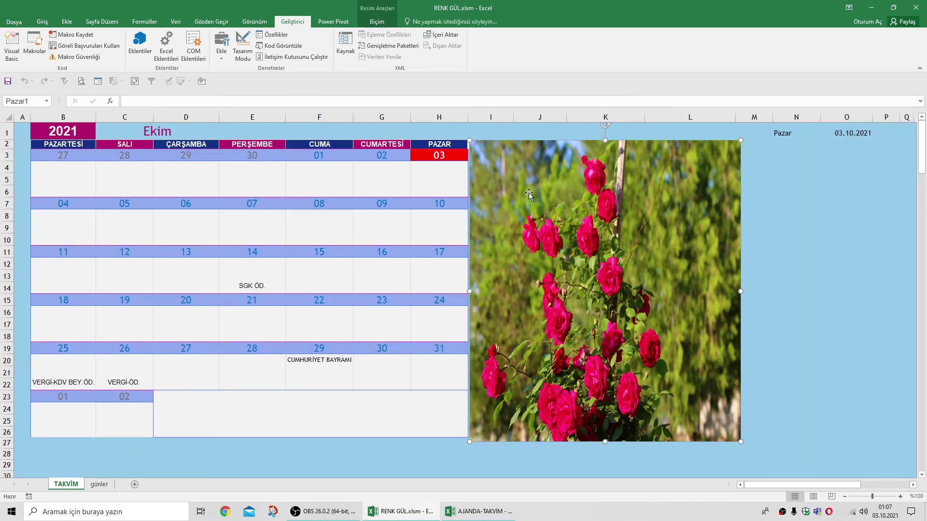
left_click(787, 250)
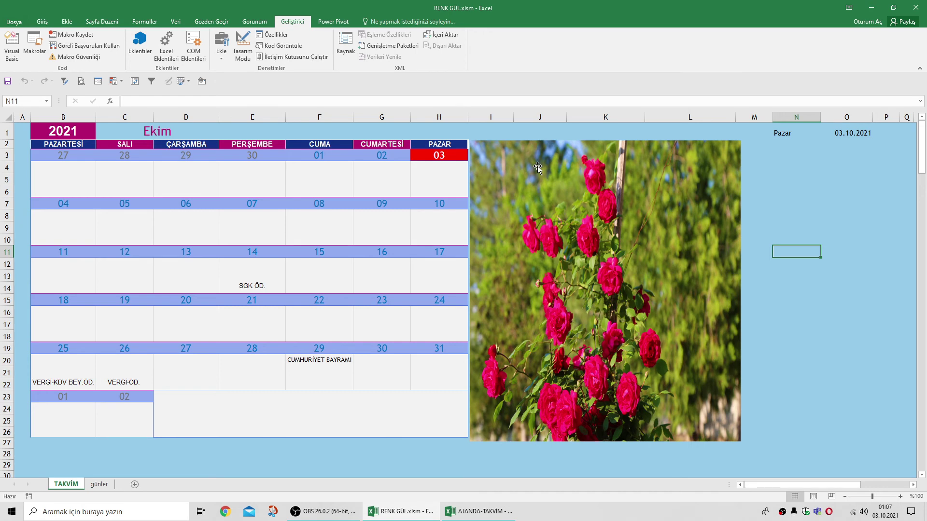
left_click_drag(538, 166, 539, 166)
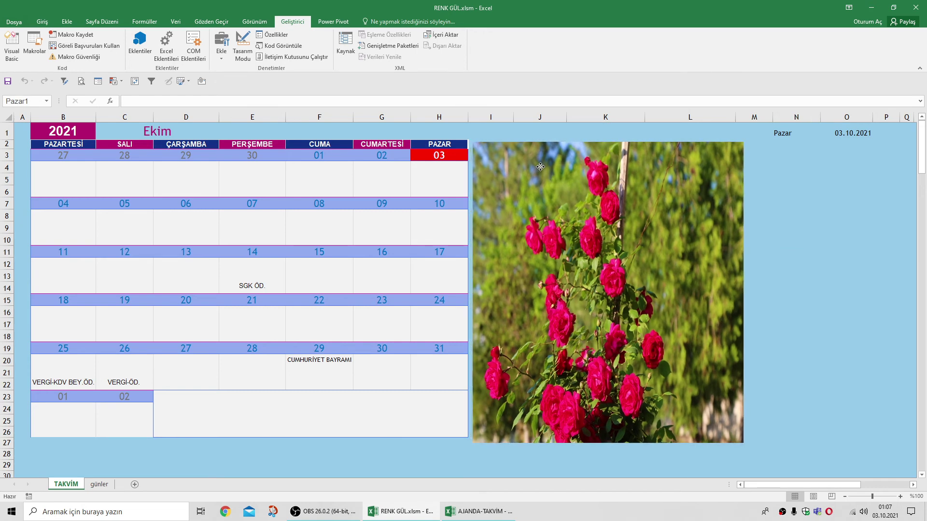
Step: Create a new empty Pazar1_Tıkla macro from the rose picture's Makro Ata dialog
right_click(541, 167)
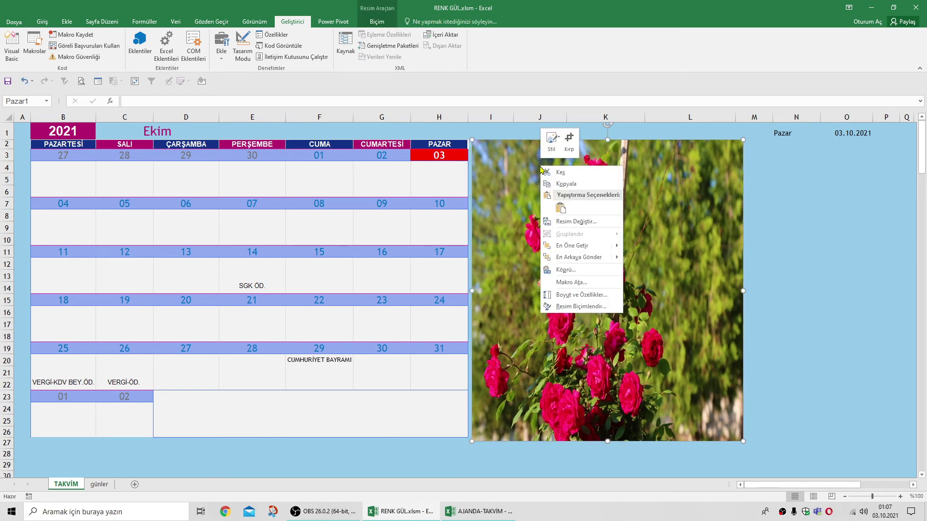
left_click(676, 226)
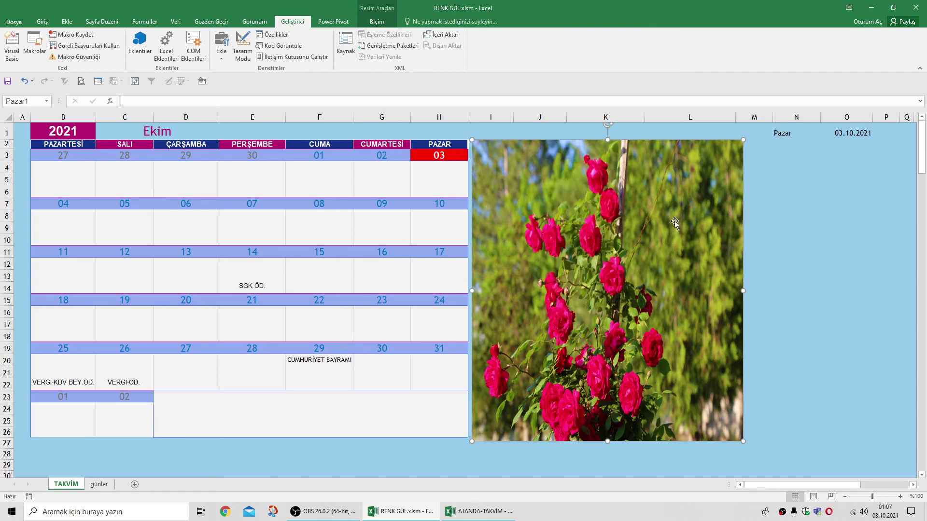
left_click(849, 223)
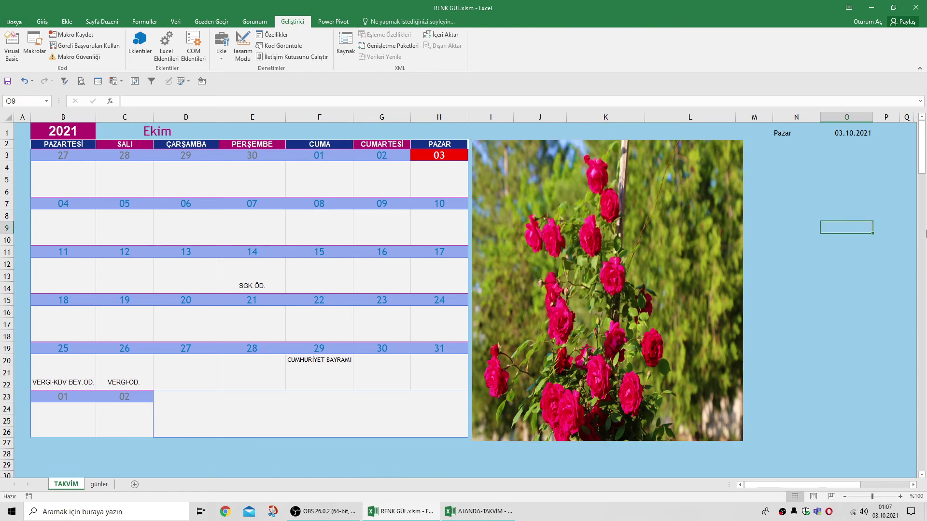
left_click(648, 219)
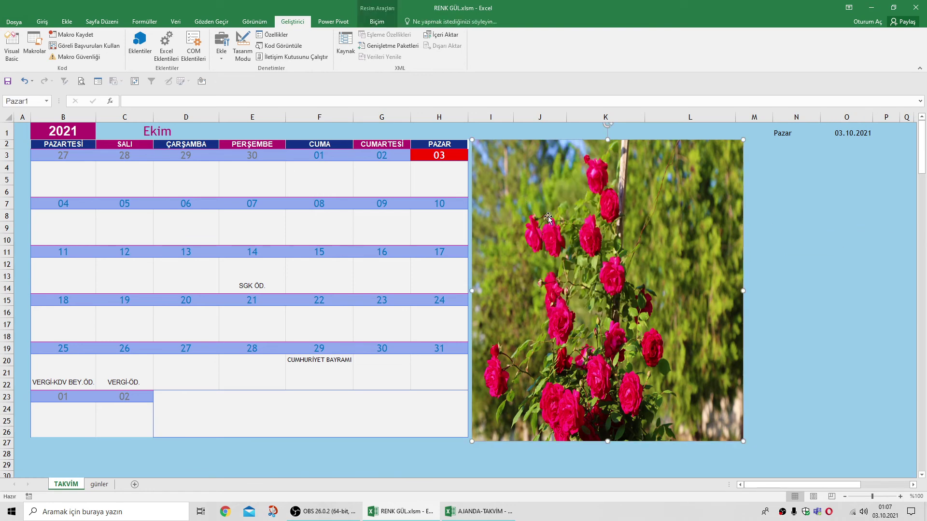
left_click(794, 206)
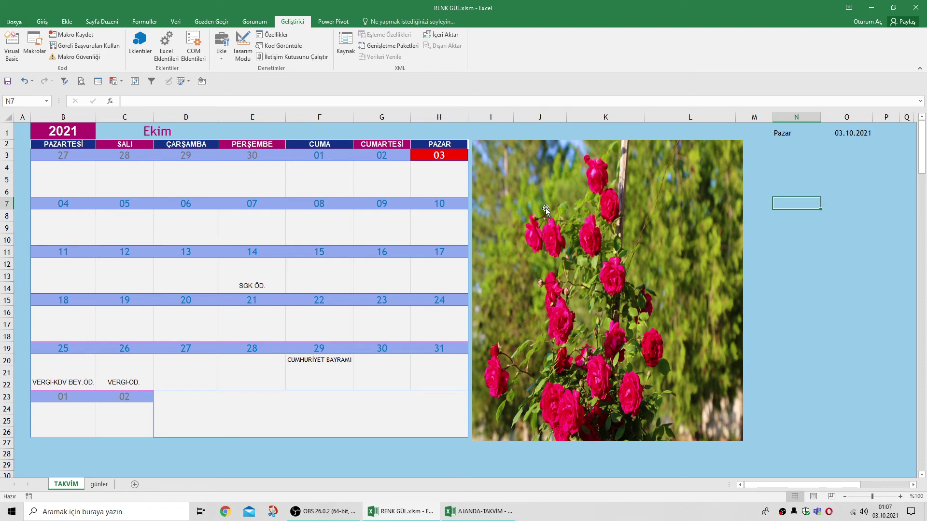
right_click(538, 192)
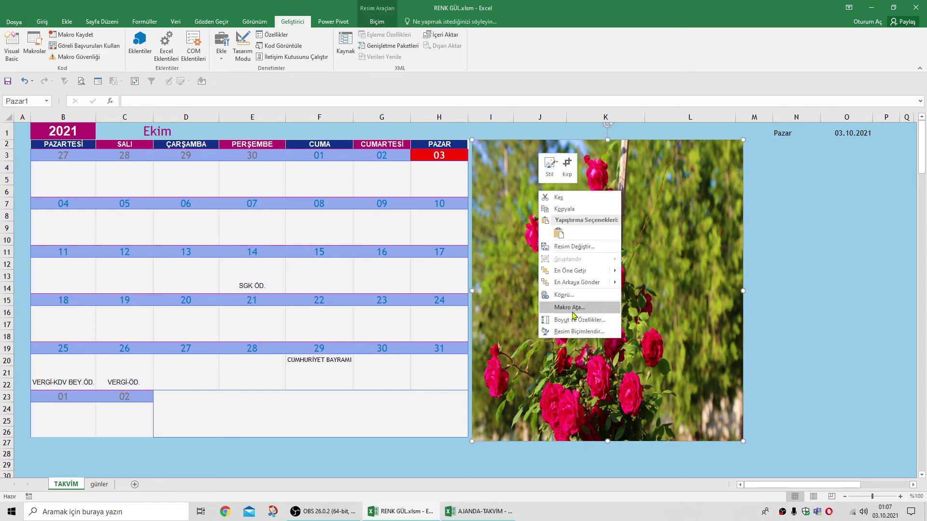
left_click(570, 307)
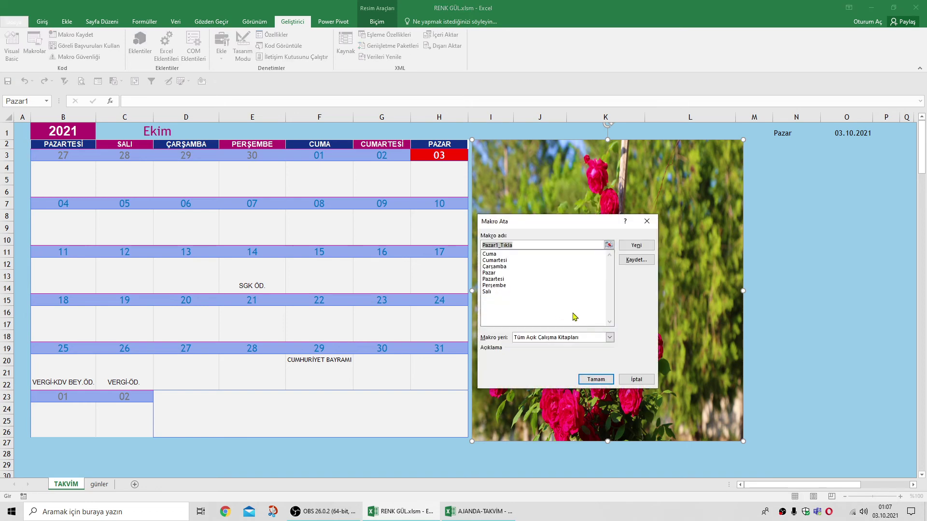
left_click(637, 246)
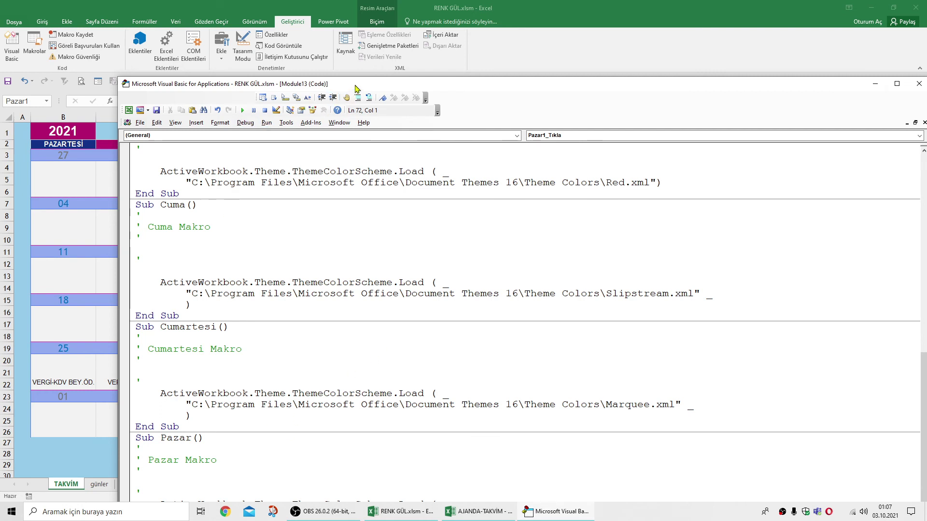
Step: Reposition the VBA code editor window, then close it to return to the calendar
left_click_drag(356, 86, 371, 28)
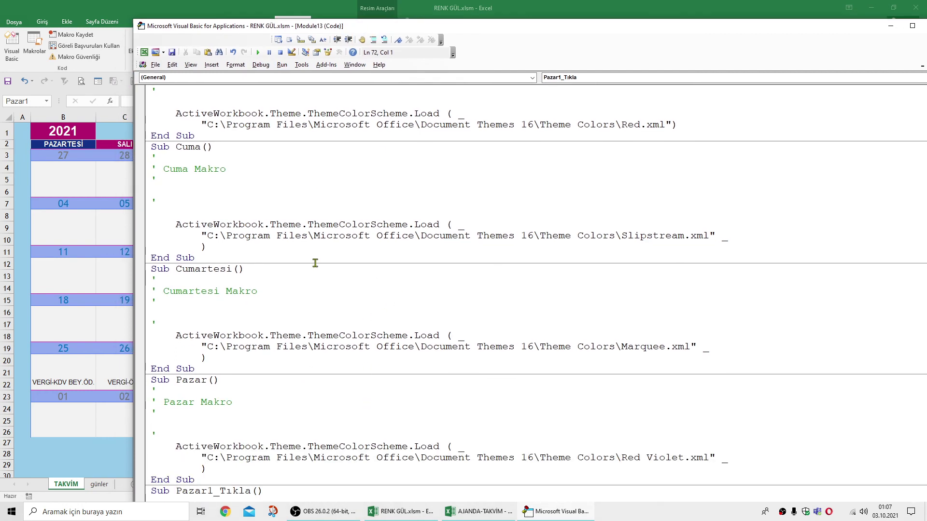
left_click_drag(480, 29, 488, 14)
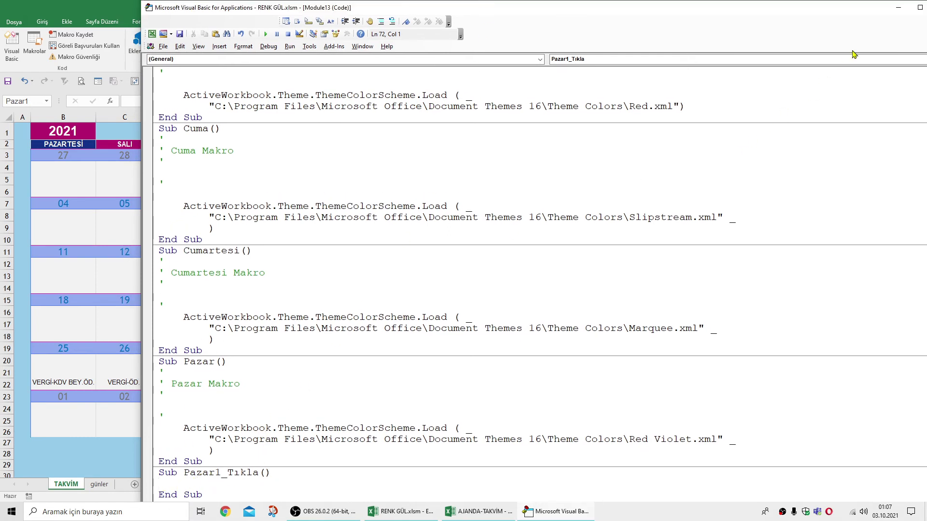
left_click_drag(876, 13, 824, 15)
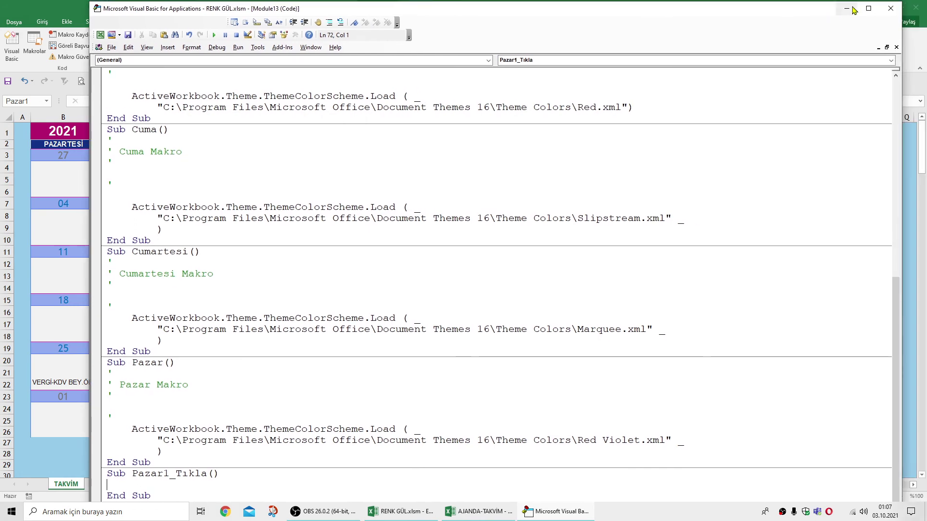
left_click(891, 10)
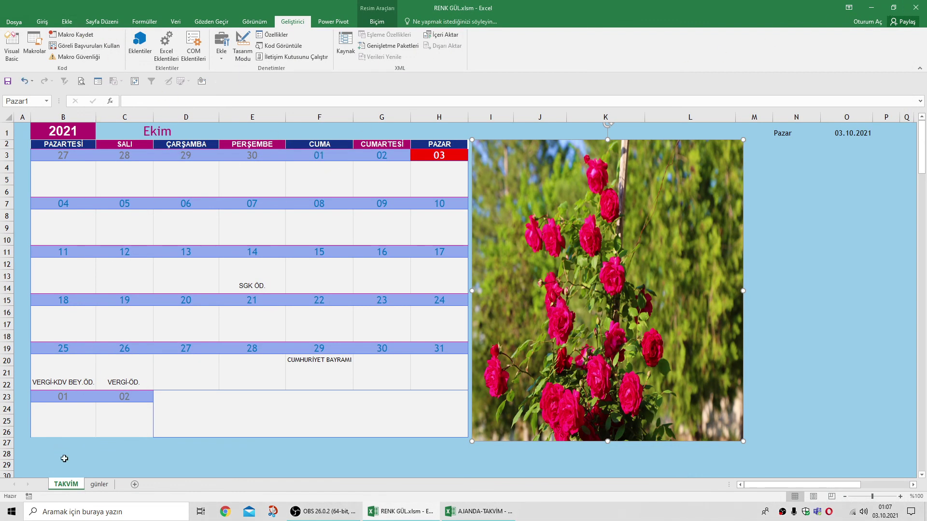
Step: Check the workbook's macro list and close it without running anything
right_click(568, 223)
left_click(549, 219)
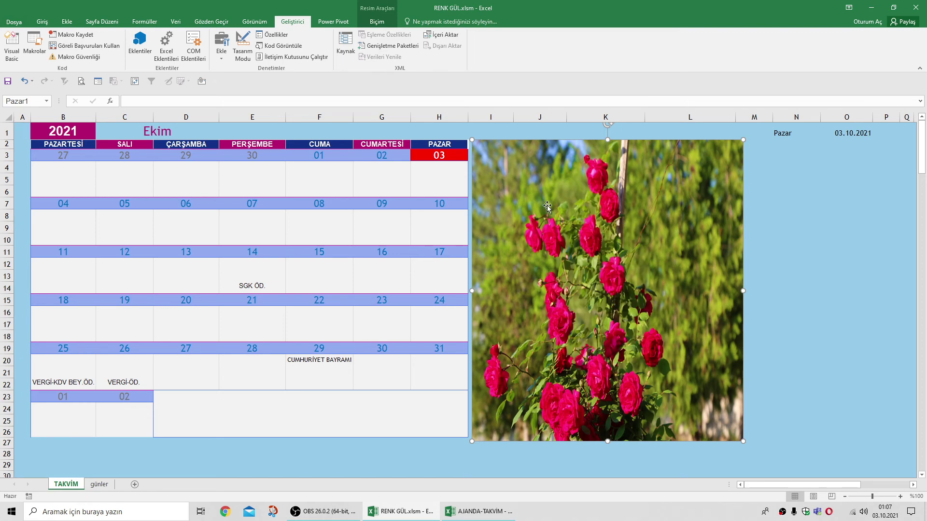
left_click(37, 49)
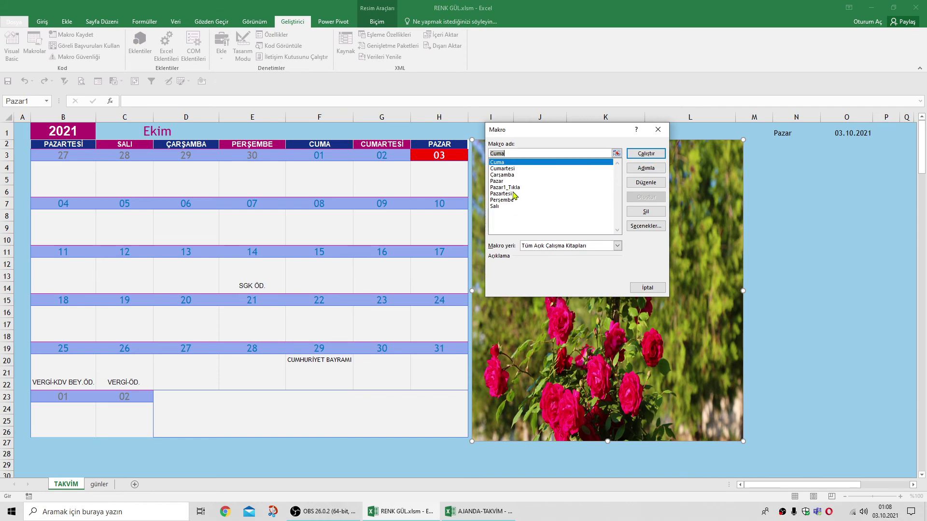
left_click(658, 129)
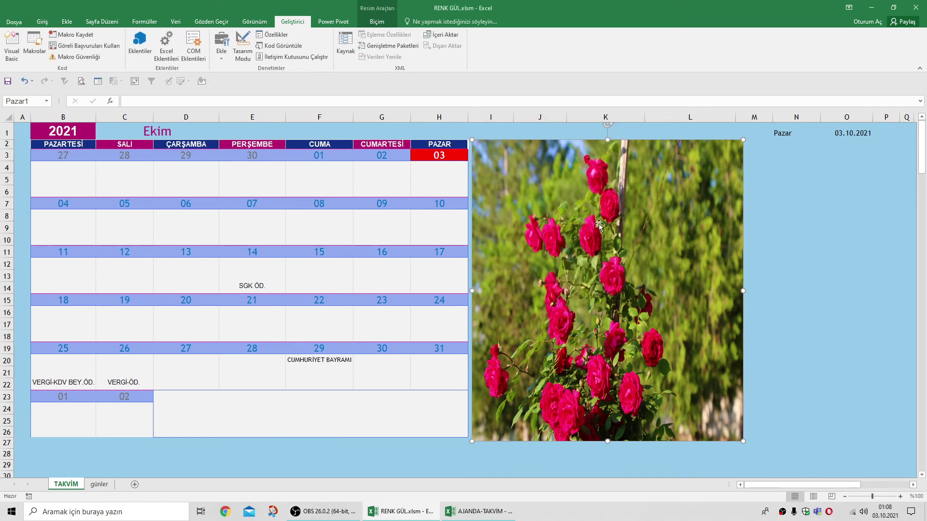
Step: Assign Pazar1_Tıkla to the red rose picture via Makro Ata, then deselect it
right_click(571, 225)
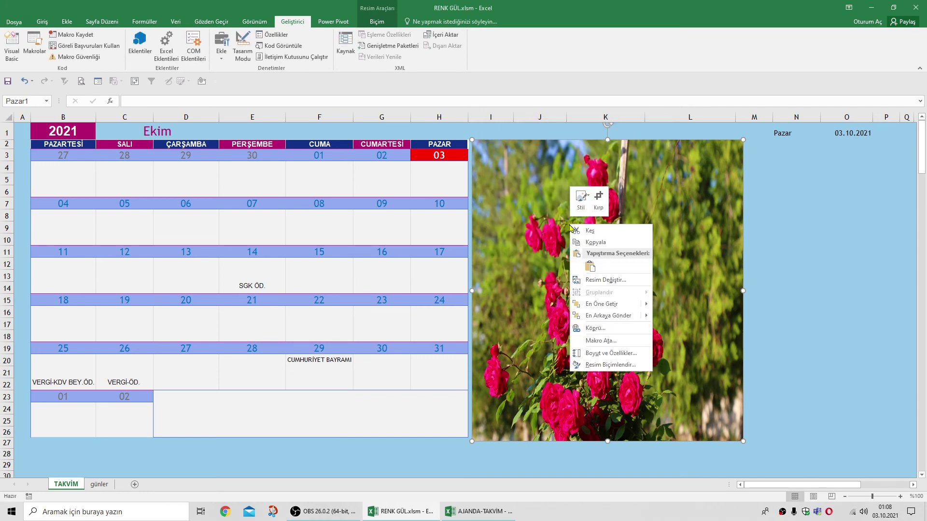
left_click(609, 341)
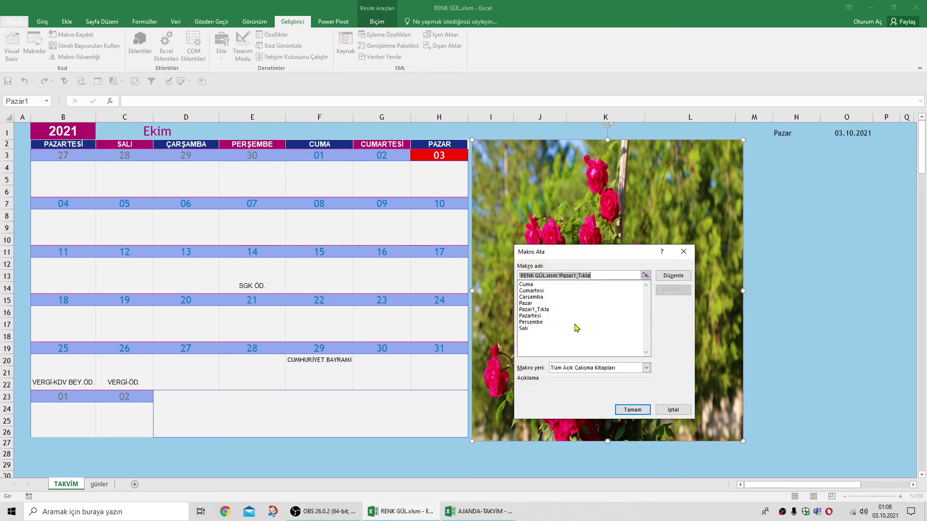
left_click(538, 310)
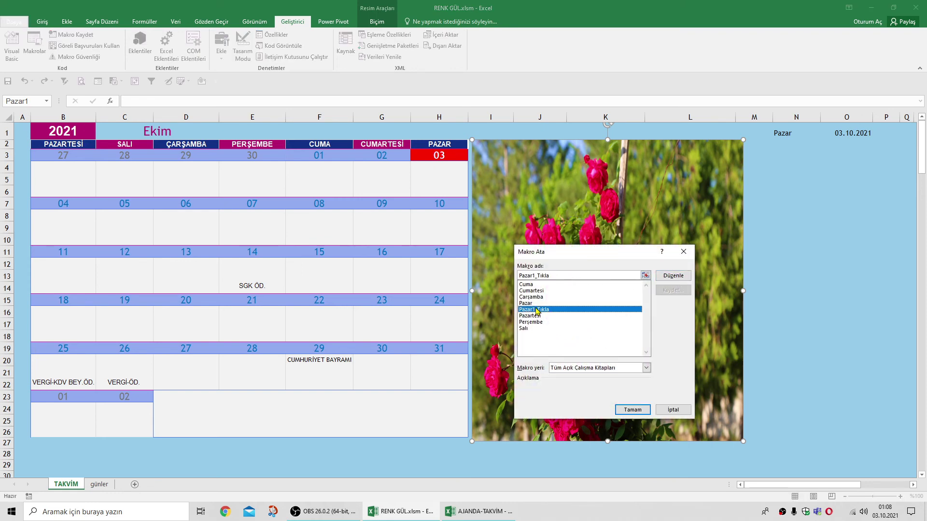
left_click(632, 410)
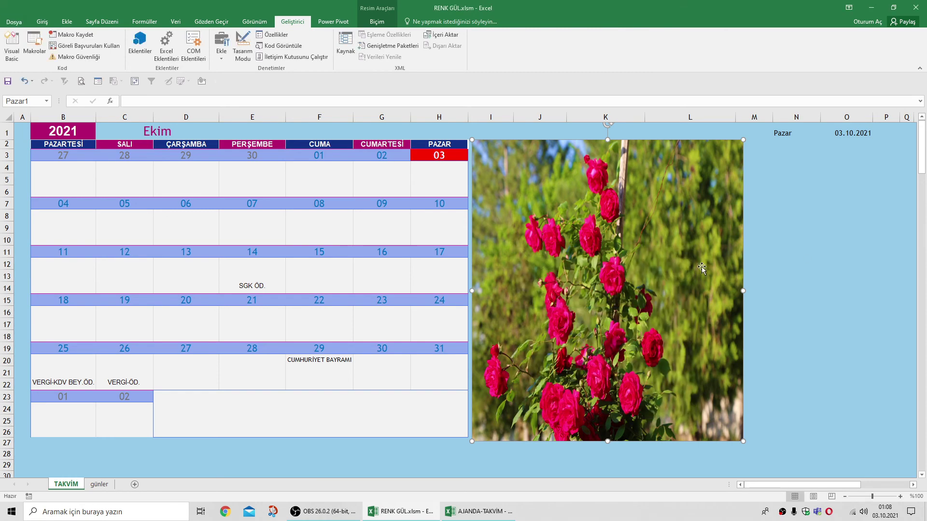
left_click(812, 256)
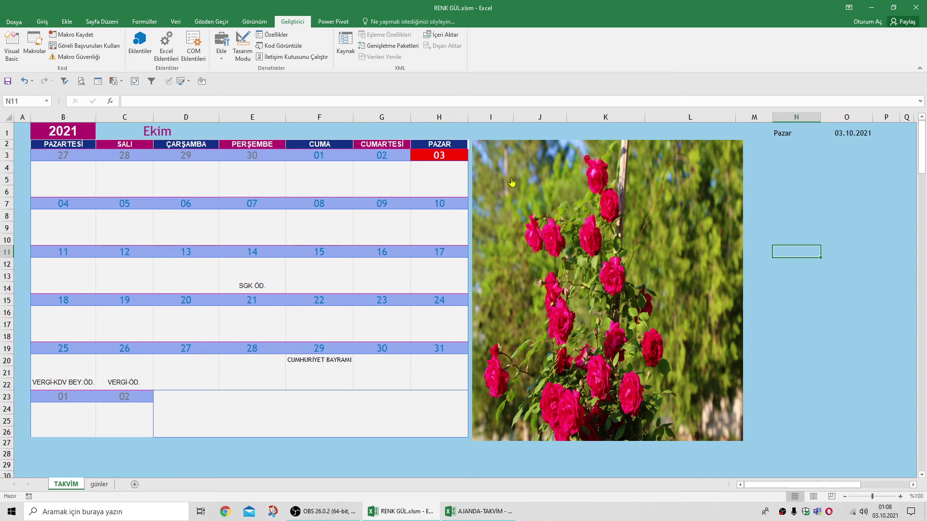
Step: Nudge the red rose picture slightly right beside the calendar, then deselect it
right_click(500, 158)
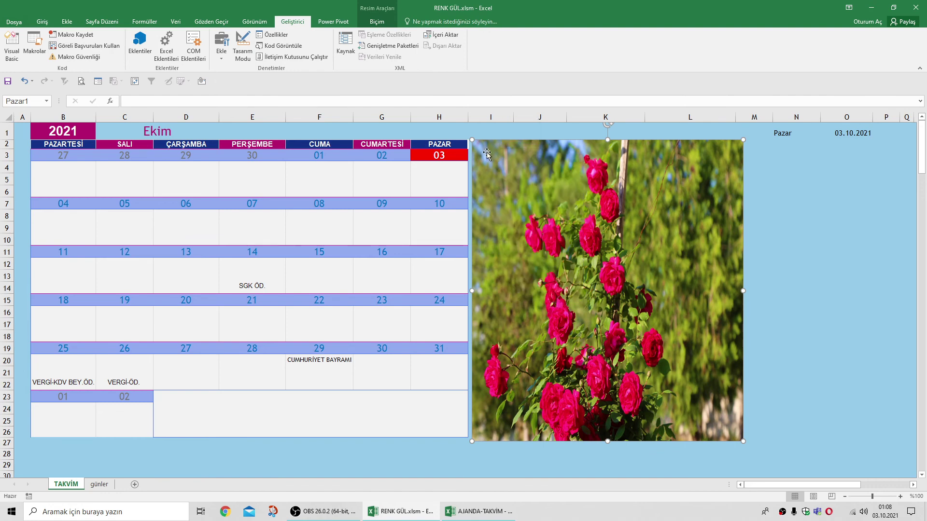
mouse_move(486, 152)
left_mouse_down()
mouse_move(545, 161)
mouse_move(489, 152)
left_mouse_up()
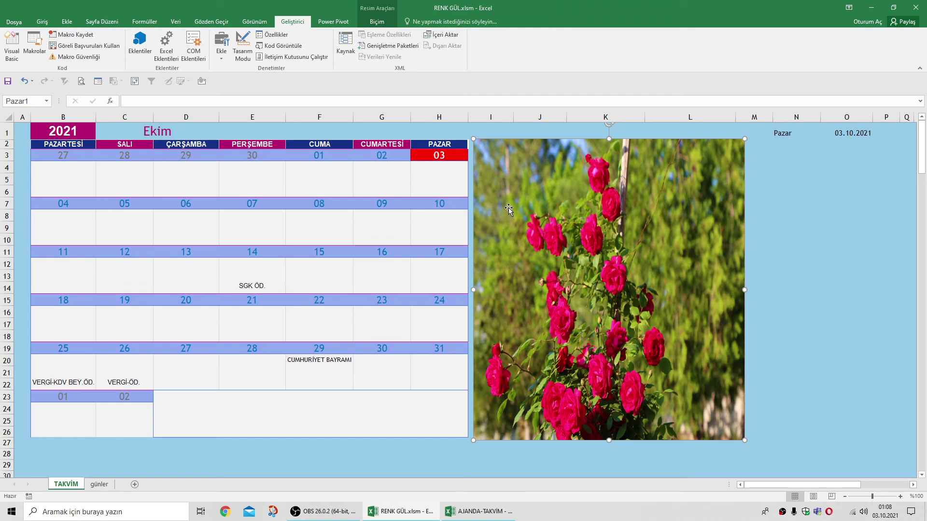
left_click(757, 213)
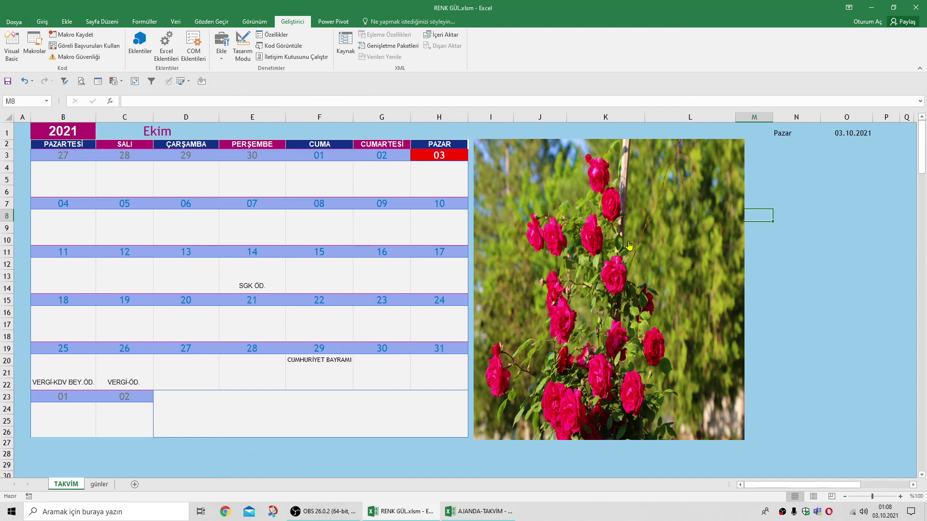
mouse_move(401, 511)
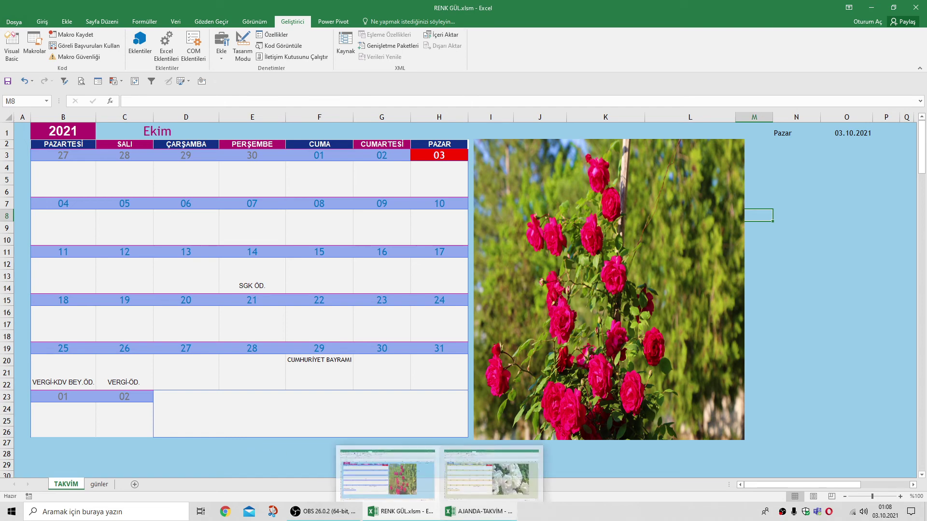
Step: Open the AJANDA-TAKVİM workbook's Sayfa3 (TAKVİM) sheet code in the VBA editor
left_click(456, 516)
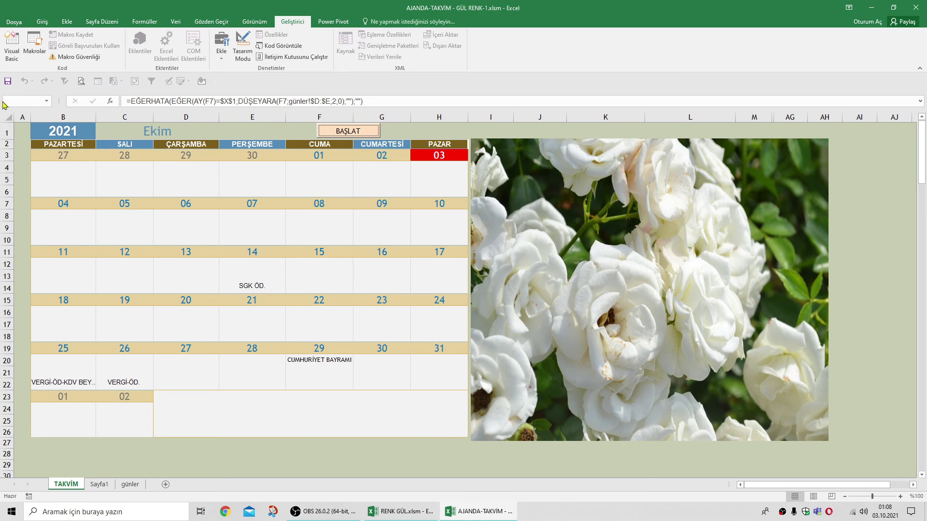
left_click(12, 46)
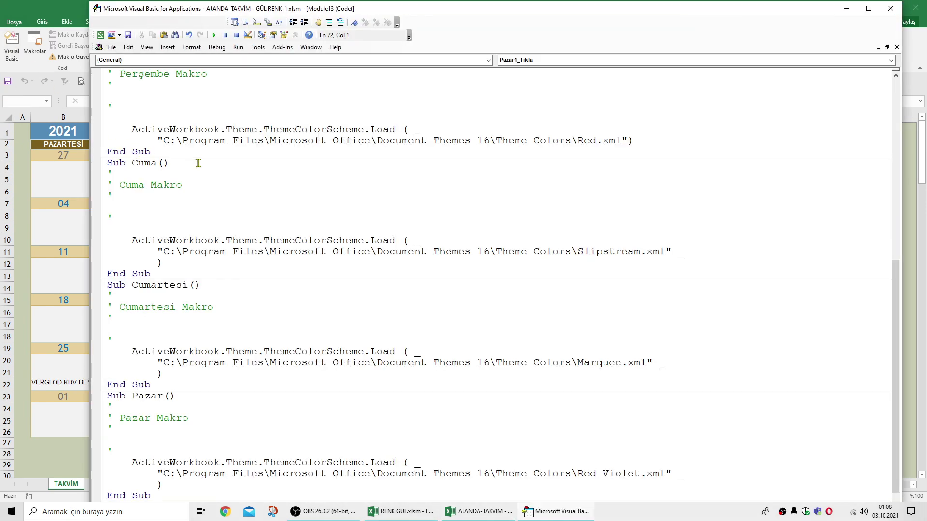
left_click(262, 35)
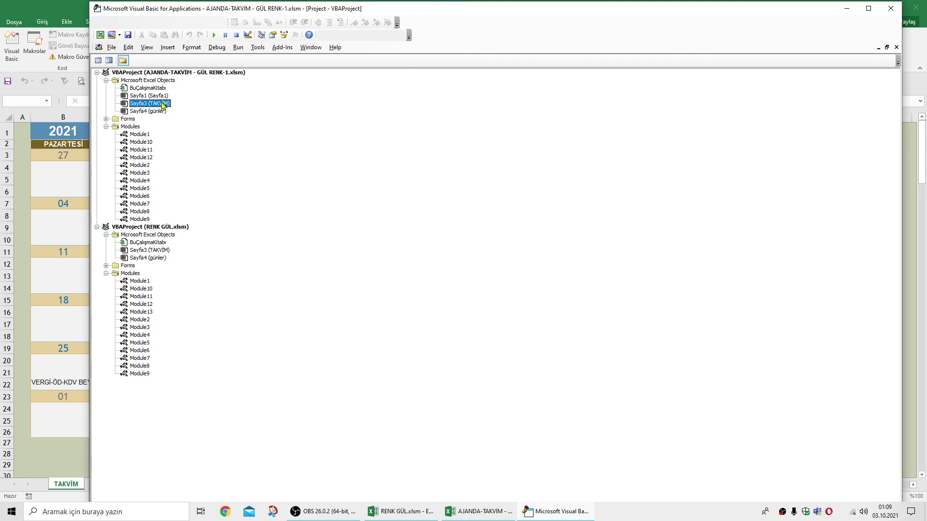
double_click(163, 105)
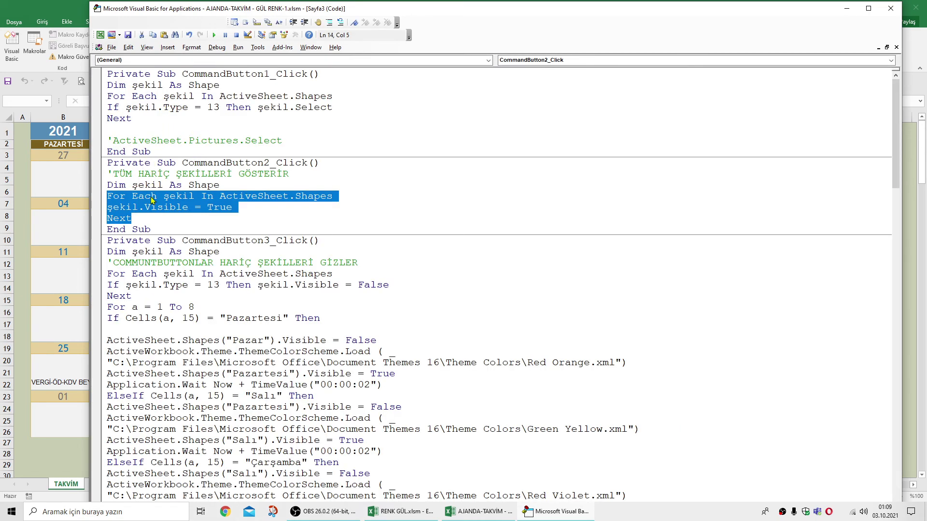
Step: Copy the CommandButton2 loop that makes every shape visible, then close the editor
left_click(248, 222)
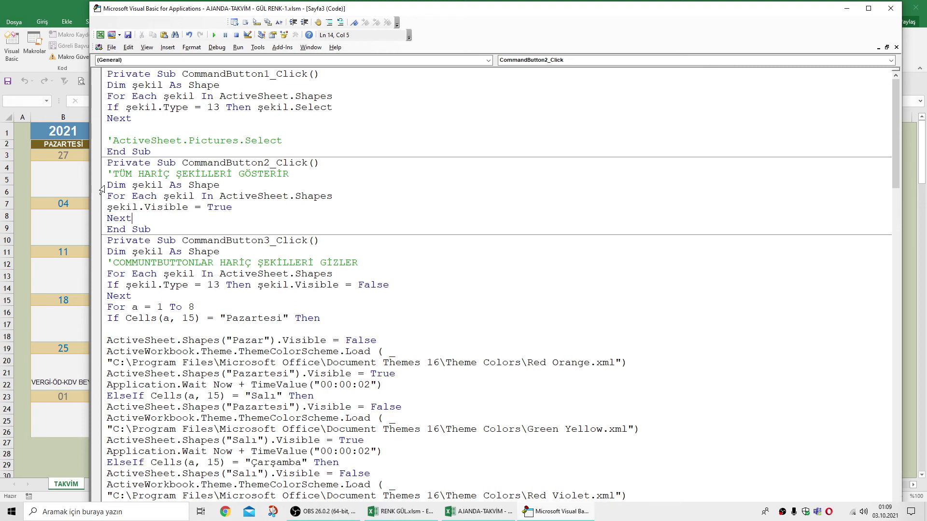
left_click_drag(107, 184, 200, 218)
key("ctrl+c")
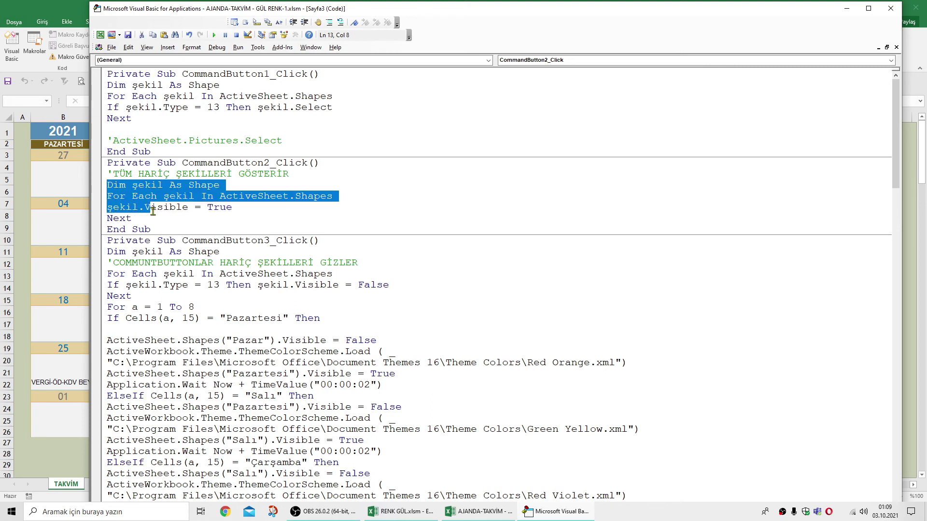
right_click(195, 202)
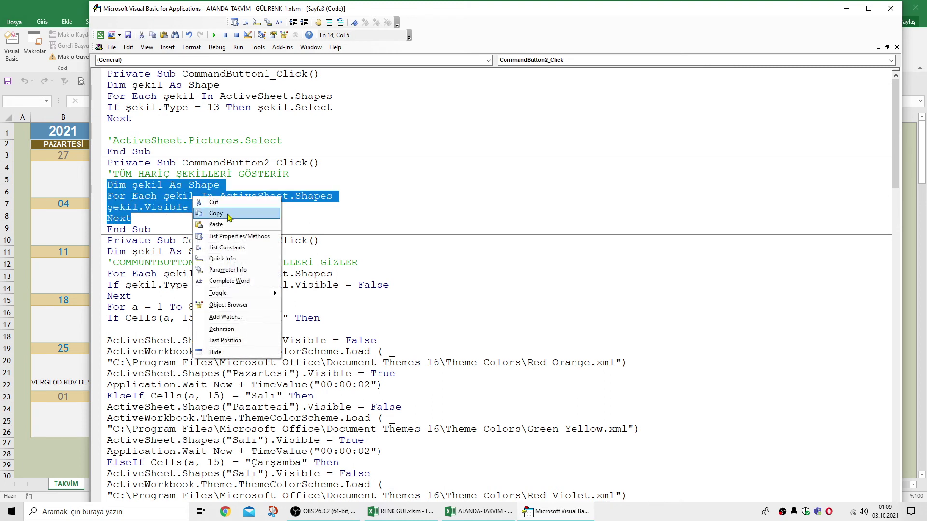
left_click(227, 215)
left_click(891, 8)
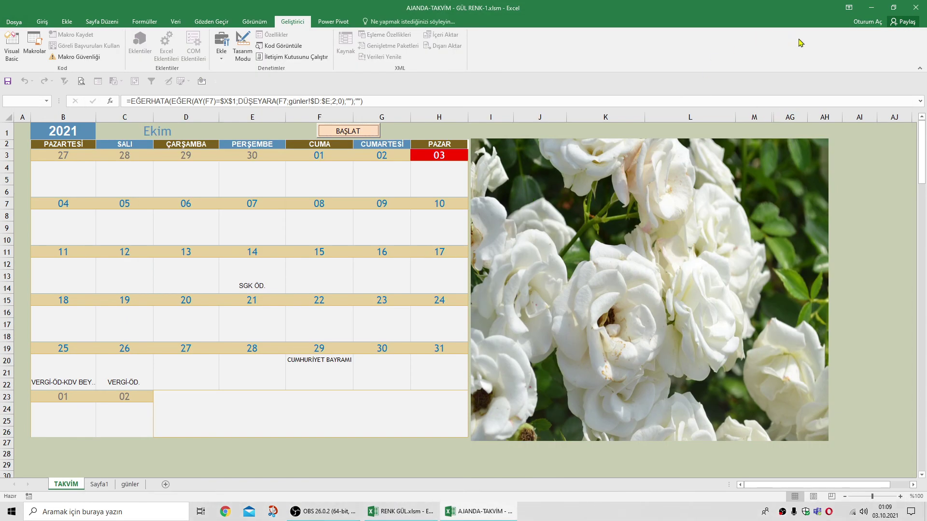
Step: Open RENK GÜL's TAKVİM sheet code and undo an accidental drag of code lines
left_click(864, 14)
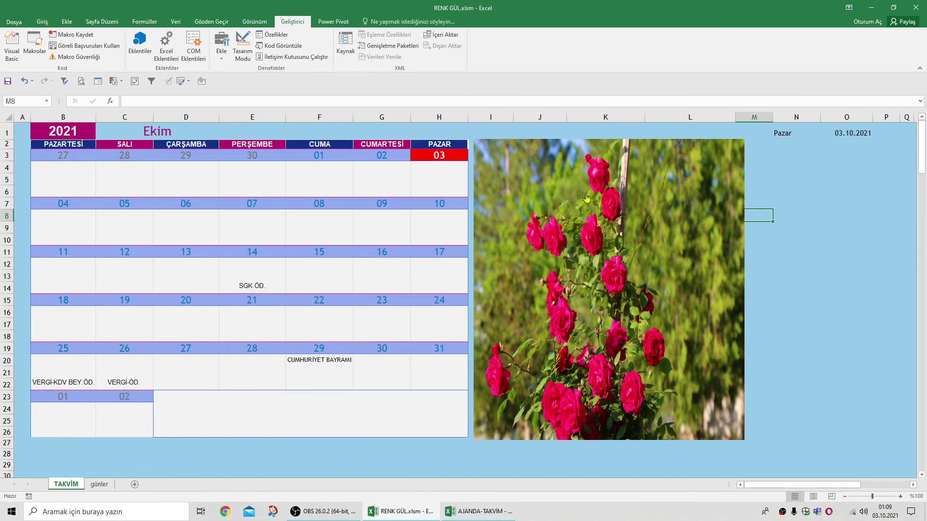
right_click(76, 489)
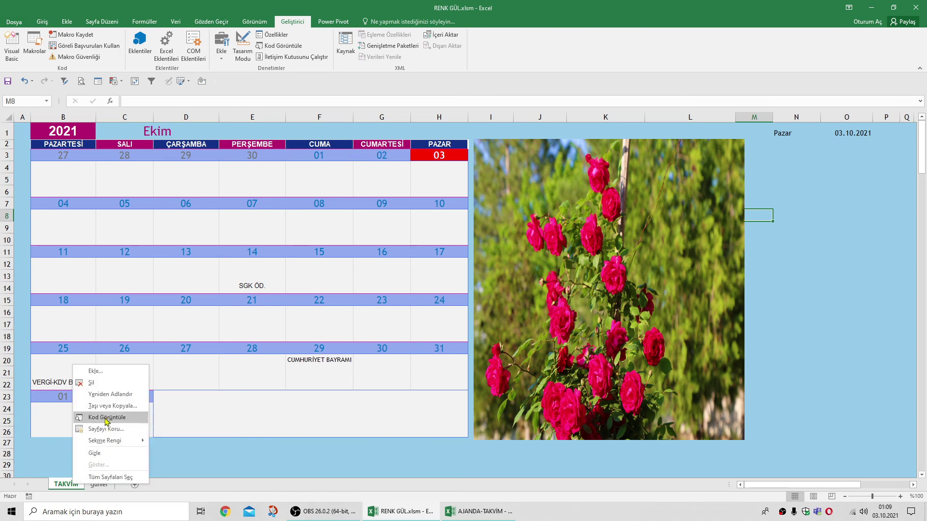
left_click(107, 417)
scroll(178, 447, "down", 7)
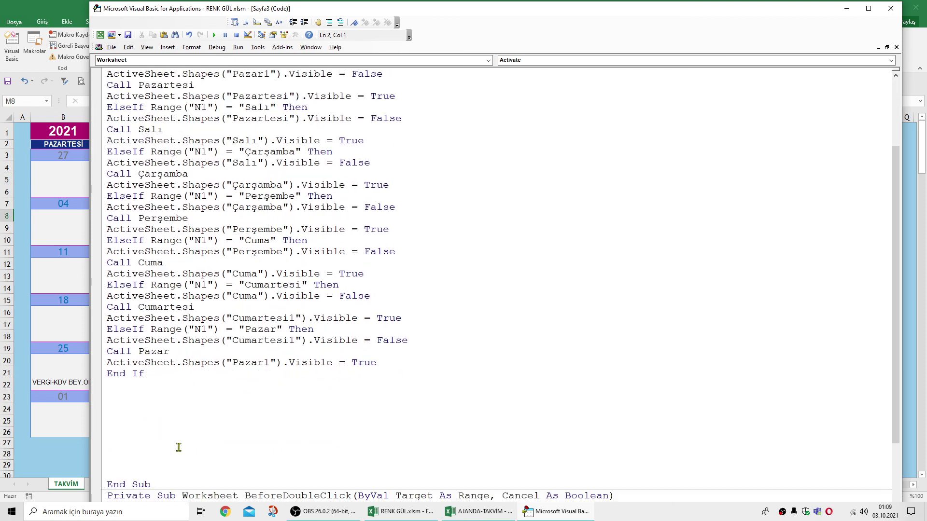
scroll(125, 449, "down", 3)
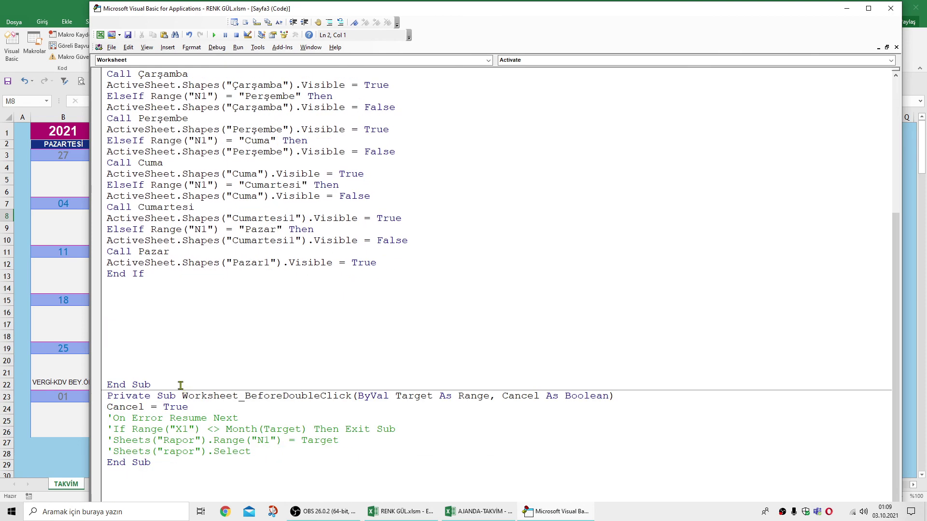
mouse_move(150, 385)
left_mouse_down()
mouse_move(107, 385)
mouse_move(133, 275)
left_mouse_up()
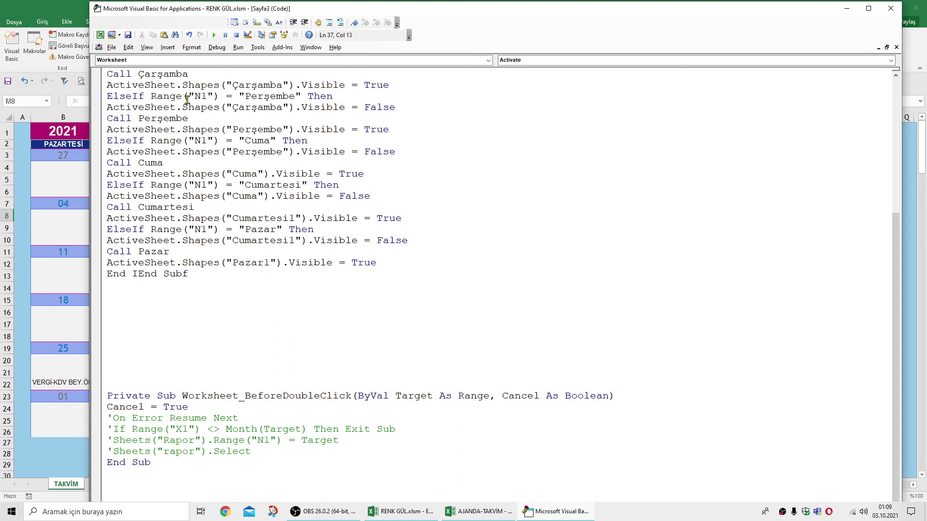
left_click(189, 35)
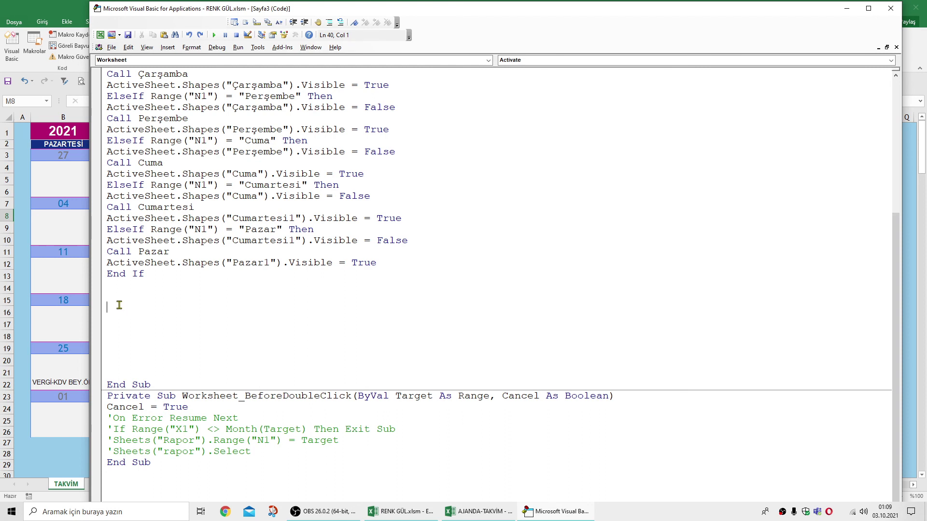
Step: Paste the show-every-shape loop on a new line after Cancel = True, then close the editor
left_click(193, 408)
key("Return")
key("ctrl+v")
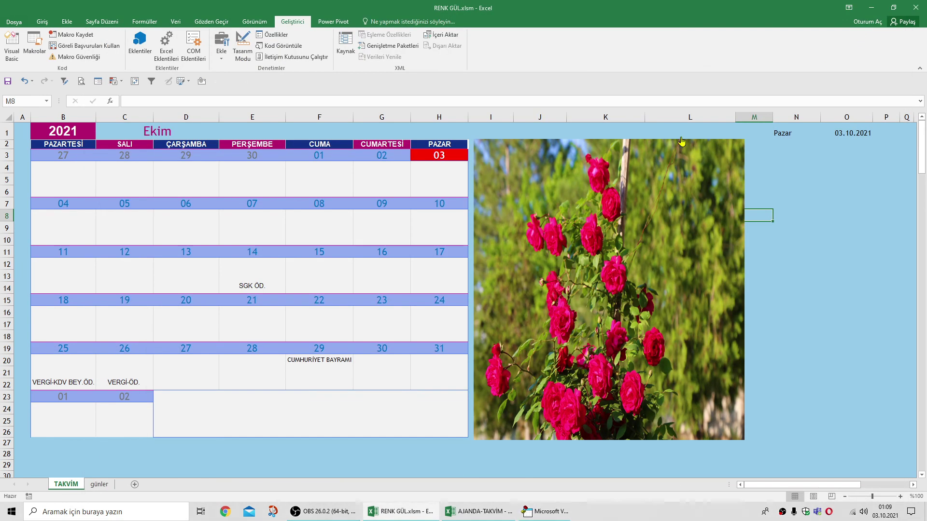
left_click(891, 8)
Step: Move the front rose picture down and right to expose the picture behind
left_click(396, 268)
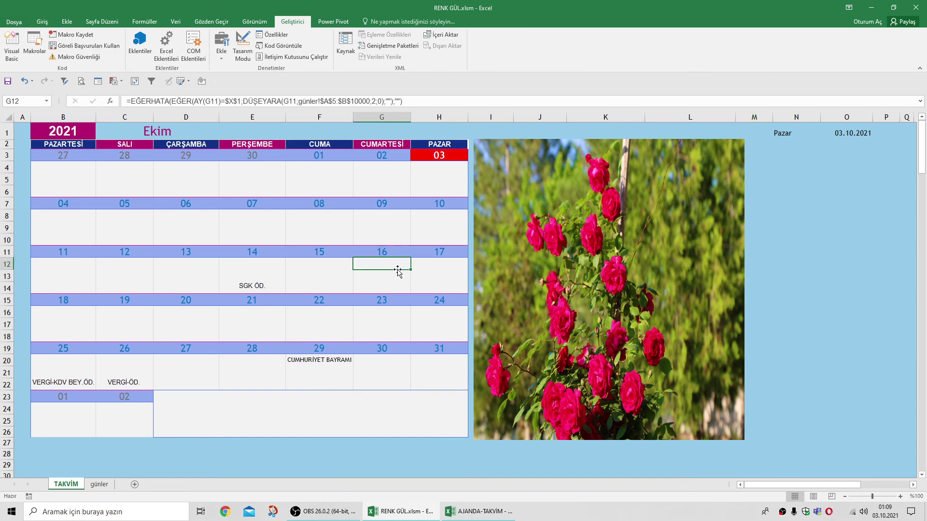
left_click(784, 267)
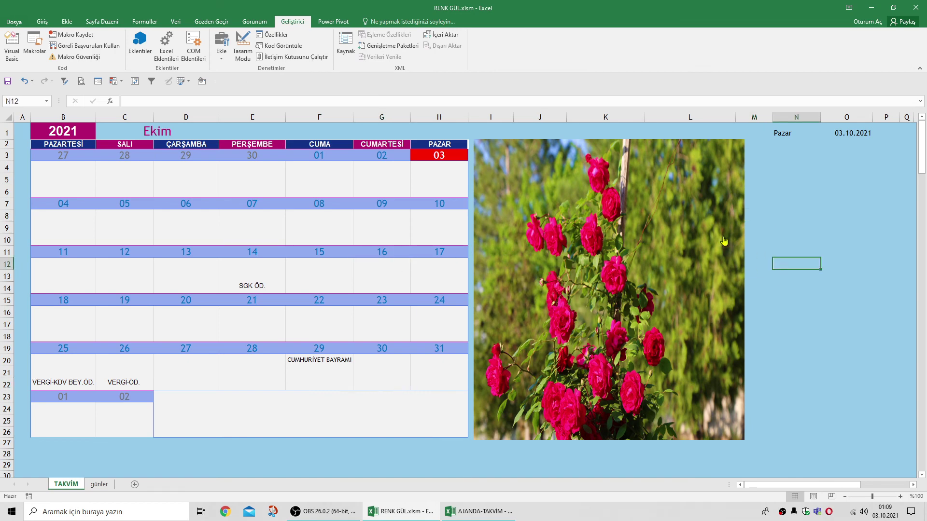
right_click(546, 167)
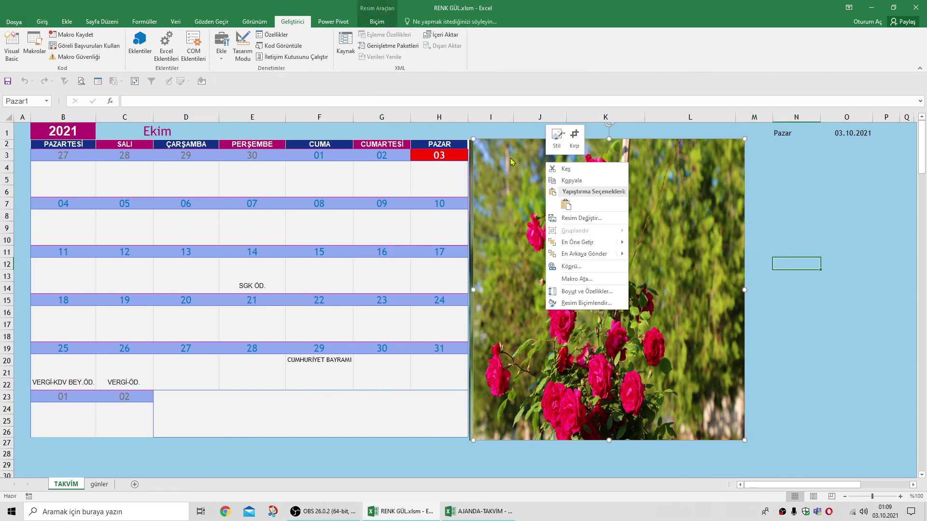
left_click_drag(510, 160, 566, 173)
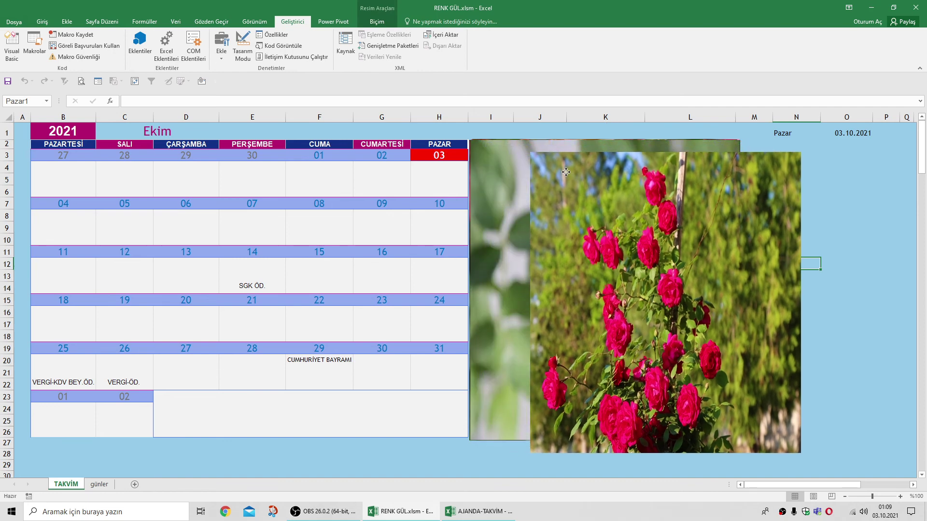
Step: Assign the Pazar1_Tıkla macro to the Cumartesi1 picture behind
right_click(482, 171)
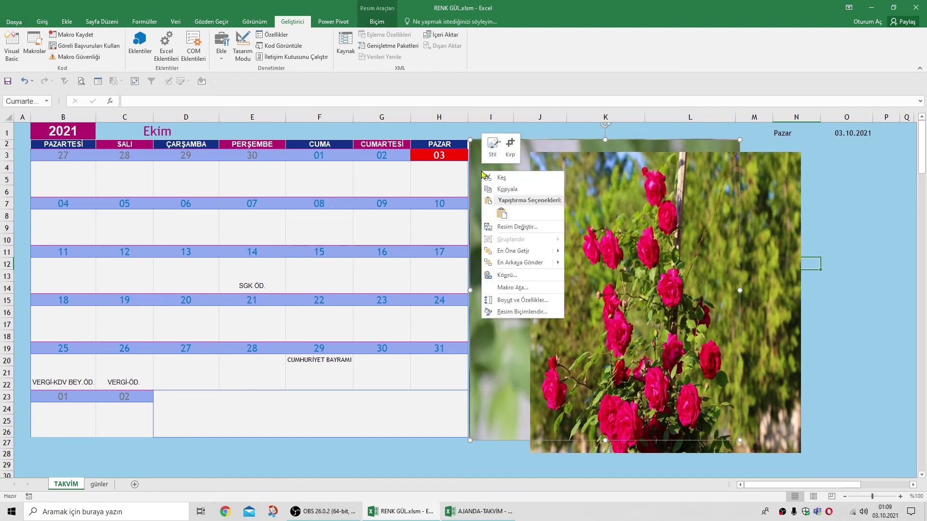
left_click(513, 288)
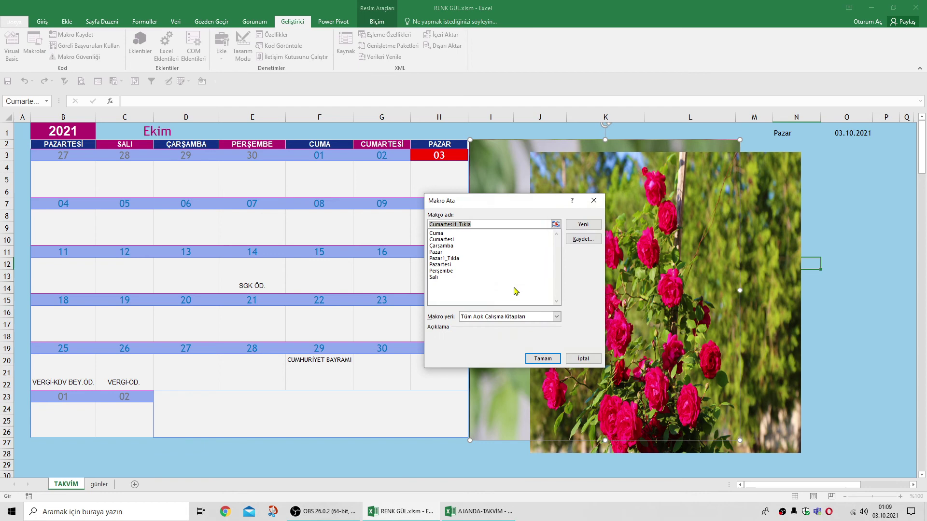
left_click(458, 259)
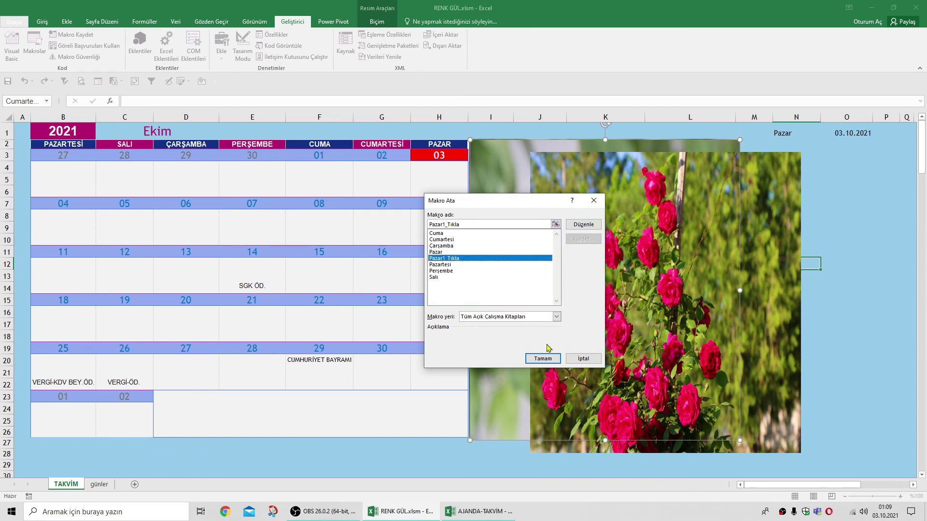
left_click(543, 358)
left_click(858, 216)
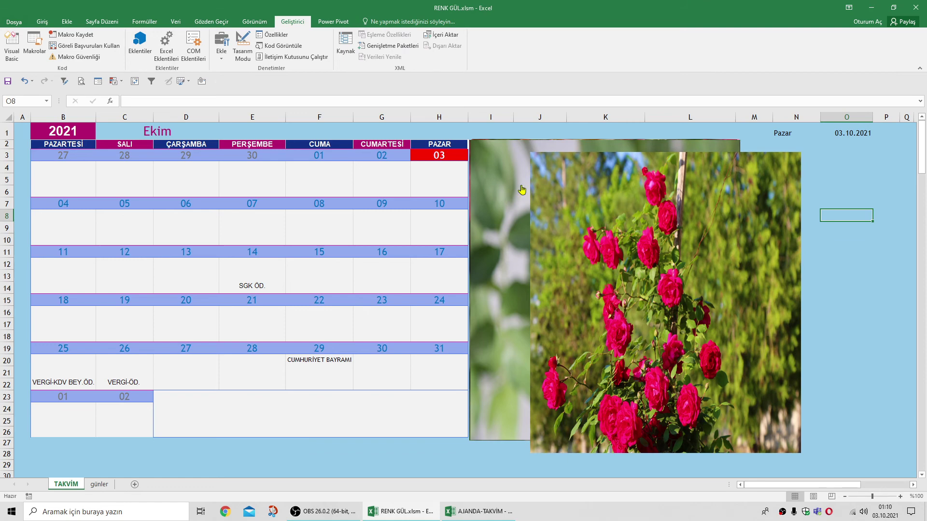
Step: Shift the front and blurry rose pictures further right, revealing the pink-rose picture
right_click(546, 175)
key("Escape")
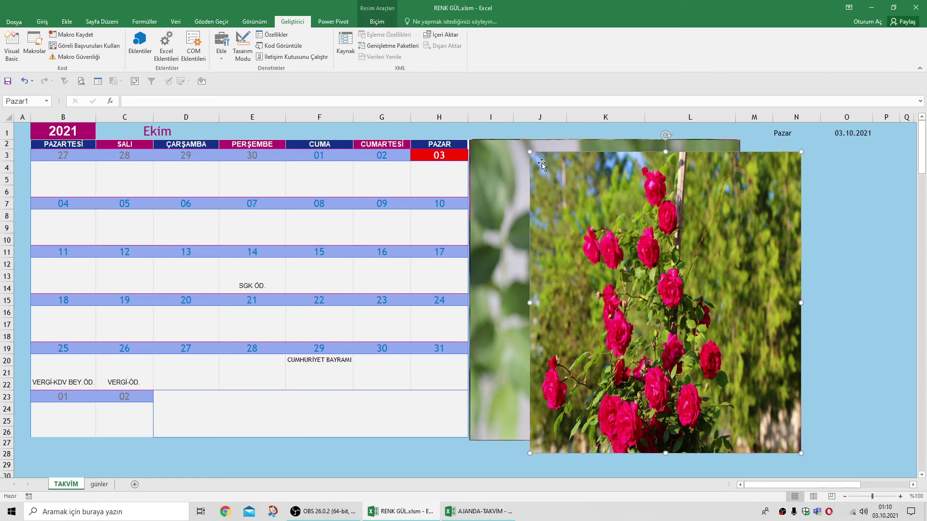
left_click_drag(542, 165, 588, 168)
left_click(508, 166)
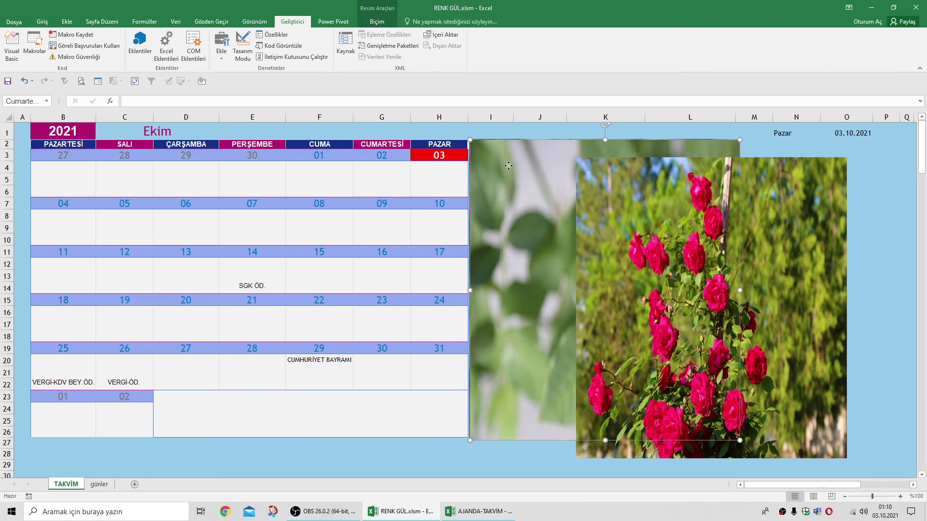
right_click(509, 166)
key("Escape")
left_click_drag(502, 159, 580, 159)
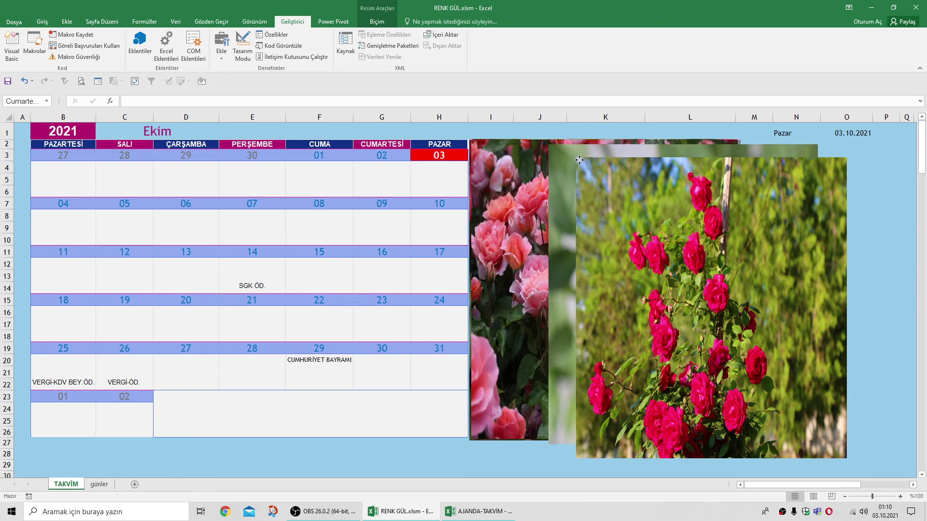
Step: Assign the Pazar1_Tıkla macro to the Cuma and Perşembe pictures
right_click(510, 170)
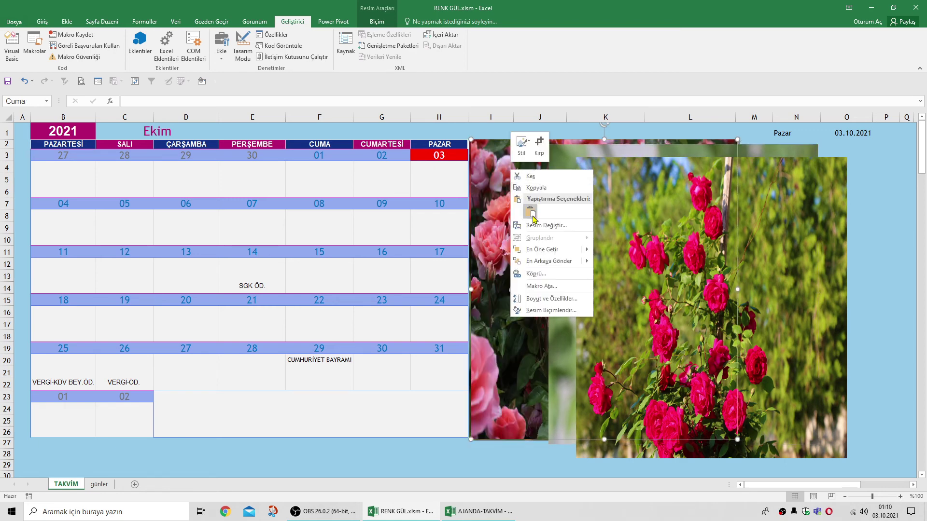
left_click(541, 287)
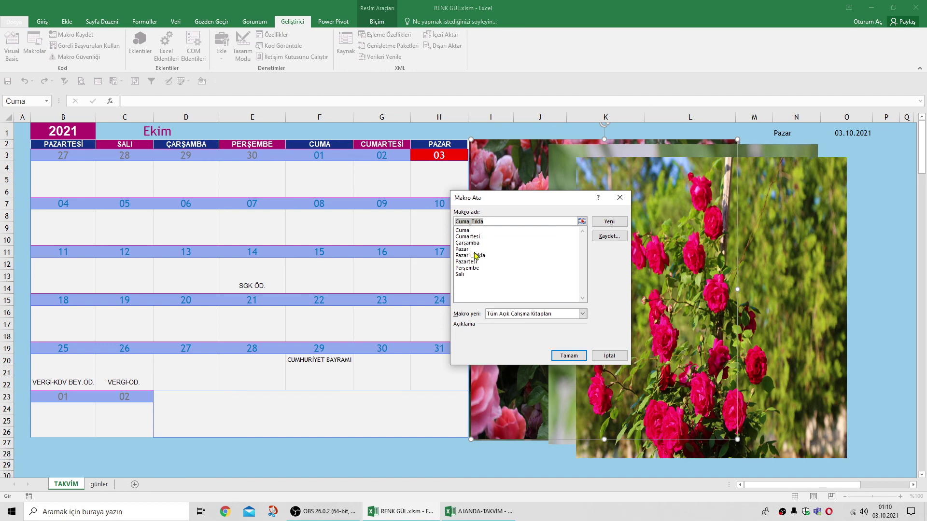
left_click(477, 255)
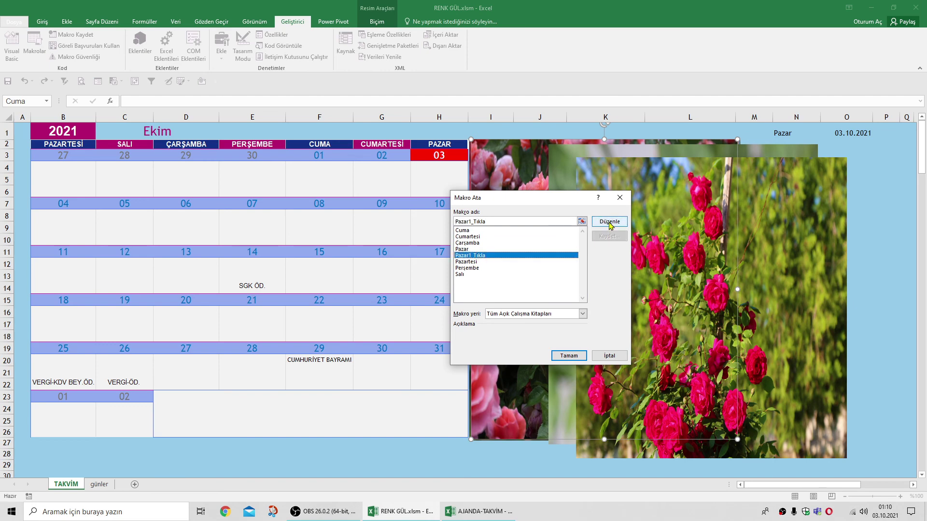
left_click(568, 356)
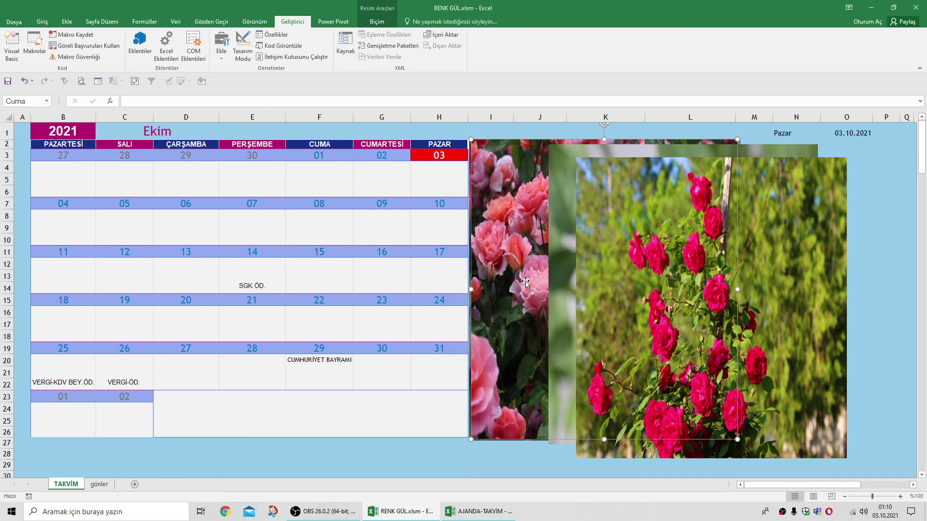
left_click(505, 203)
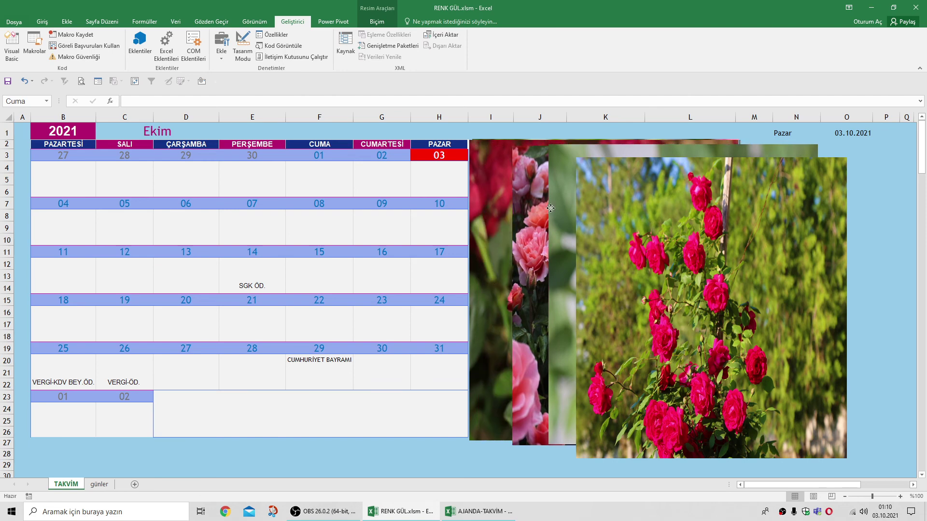
right_click(498, 191)
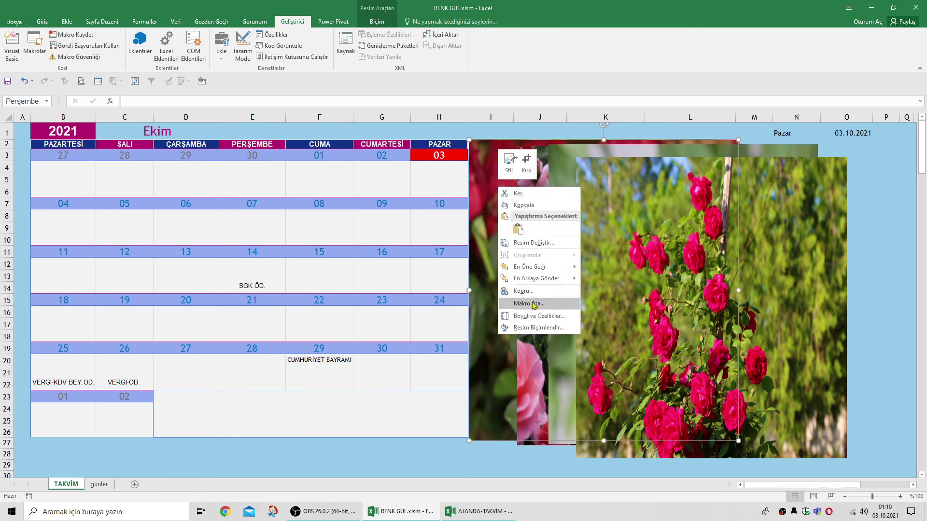
left_click(533, 304)
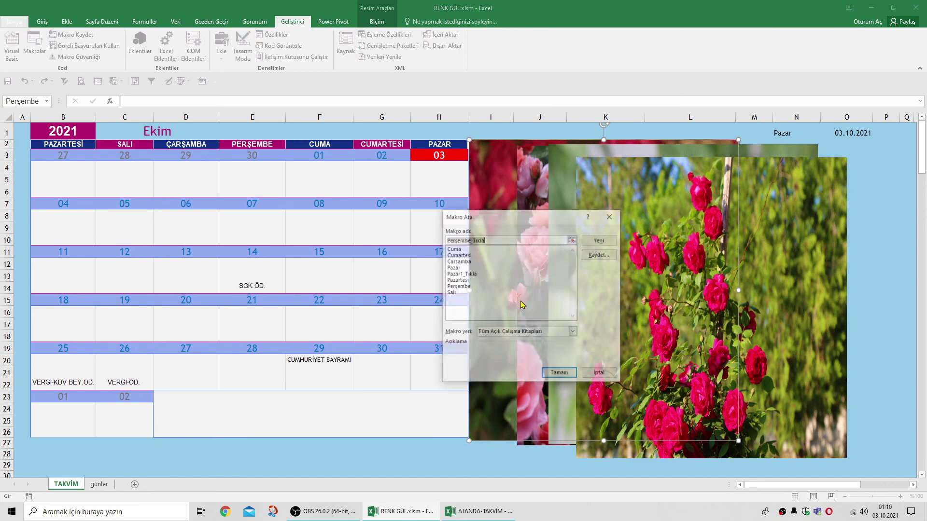
left_click(459, 280)
left_click(560, 375)
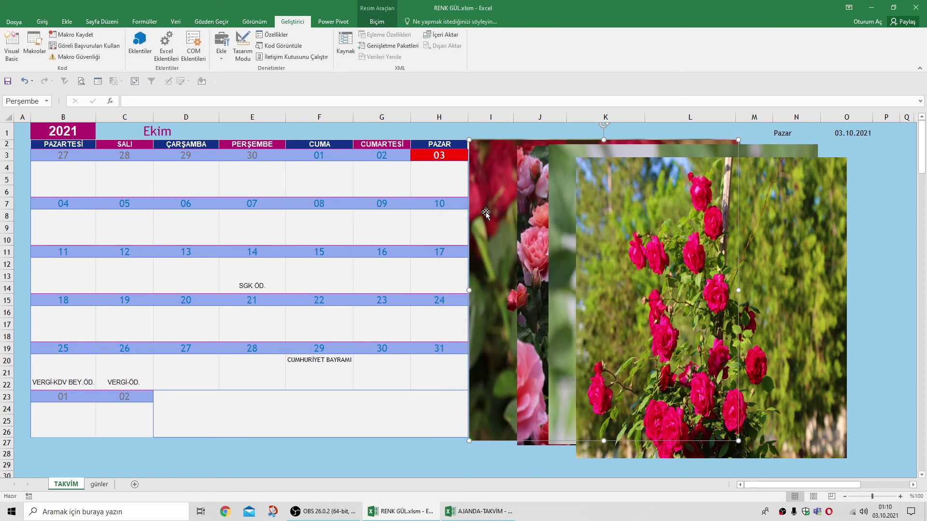
Step: Choose Pazar1_Tıkla for the Çarşamba picture, opening then closing its code editor
left_click(486, 214)
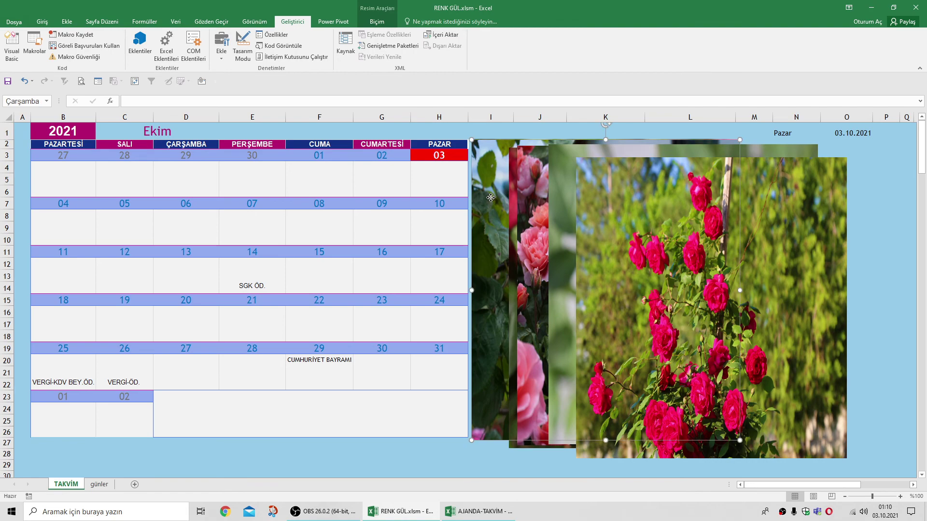
right_click(491, 197)
left_click(524, 314)
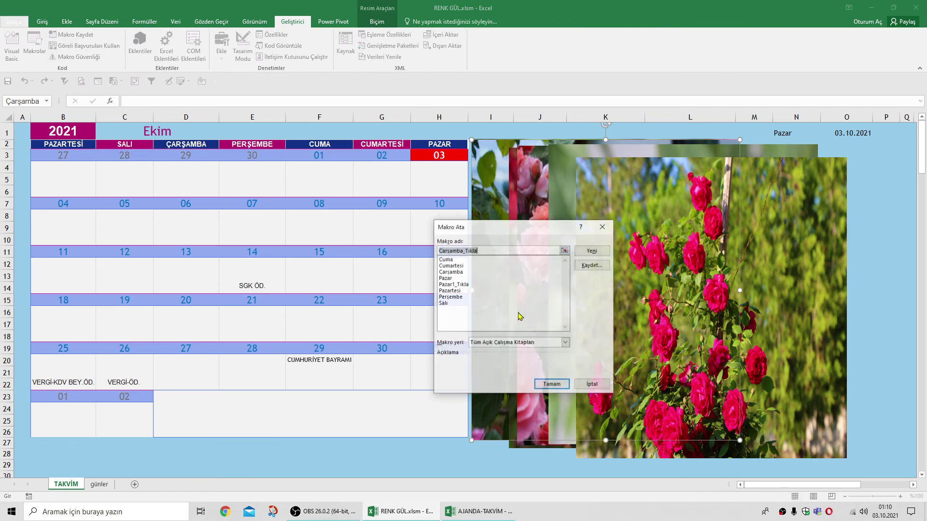
left_click(469, 284)
left_click(592, 250)
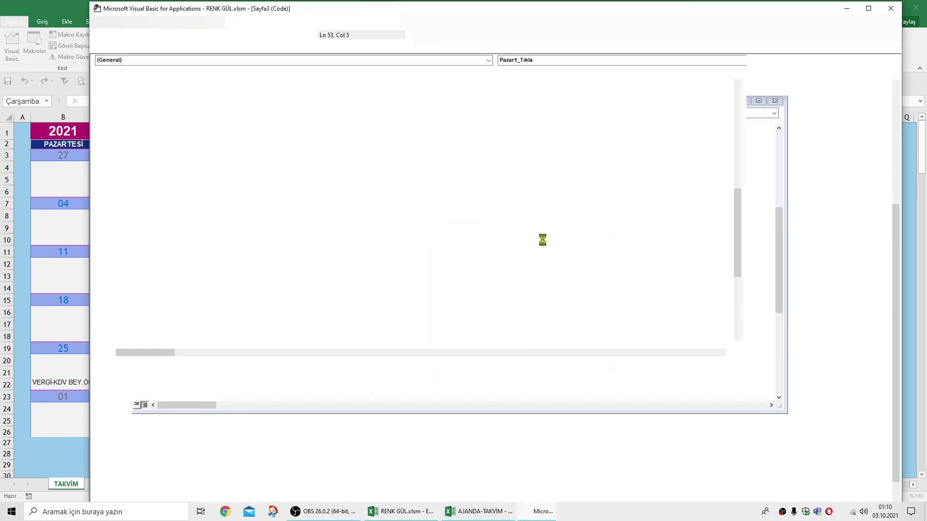
left_click(891, 9)
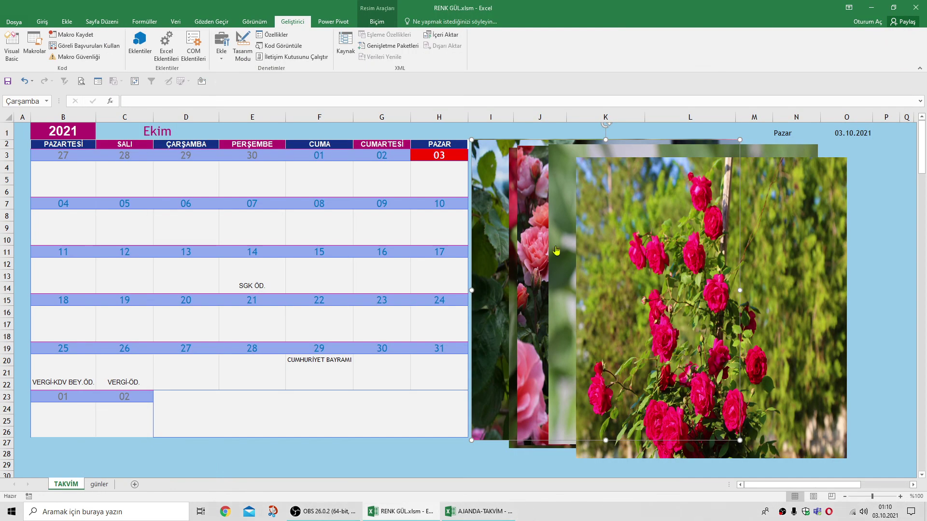
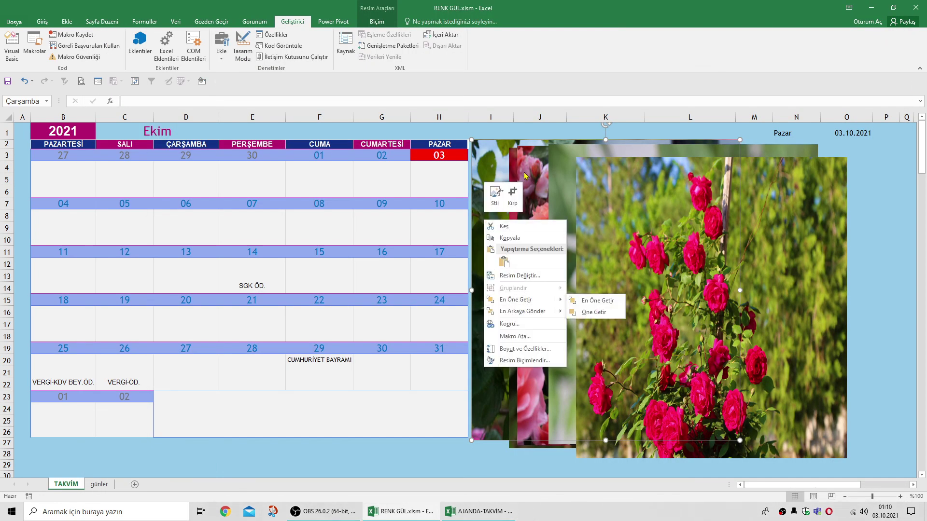
Step: Assign the Pazar1_Tıkla macro to the Çarşamba rose picture and test it
left_click(526, 175)
right_click(527, 175)
key("Escape")
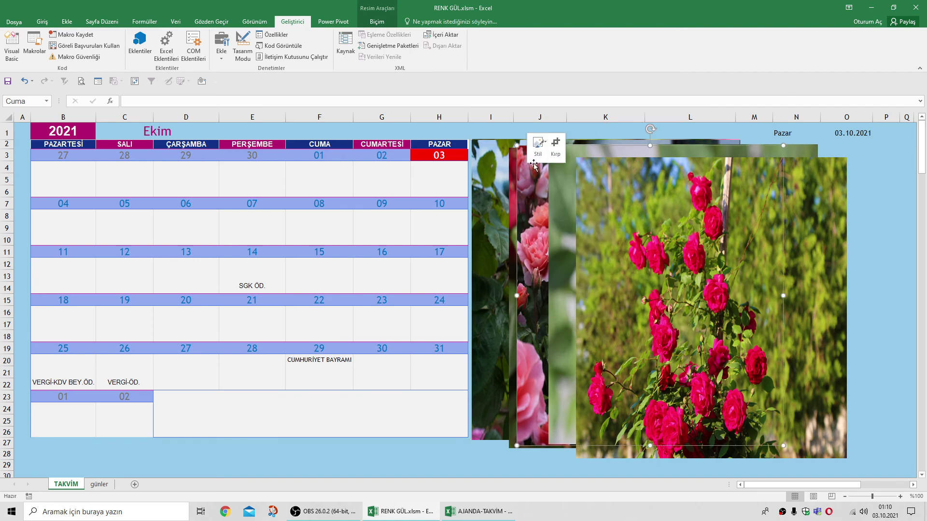
left_click(552, 189)
left_click(532, 192)
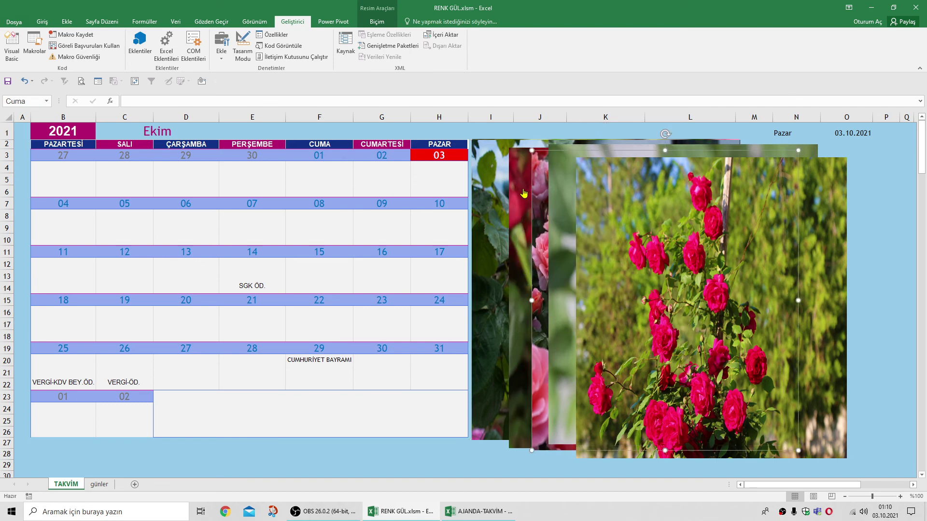
right_click(524, 194)
left_click(479, 184)
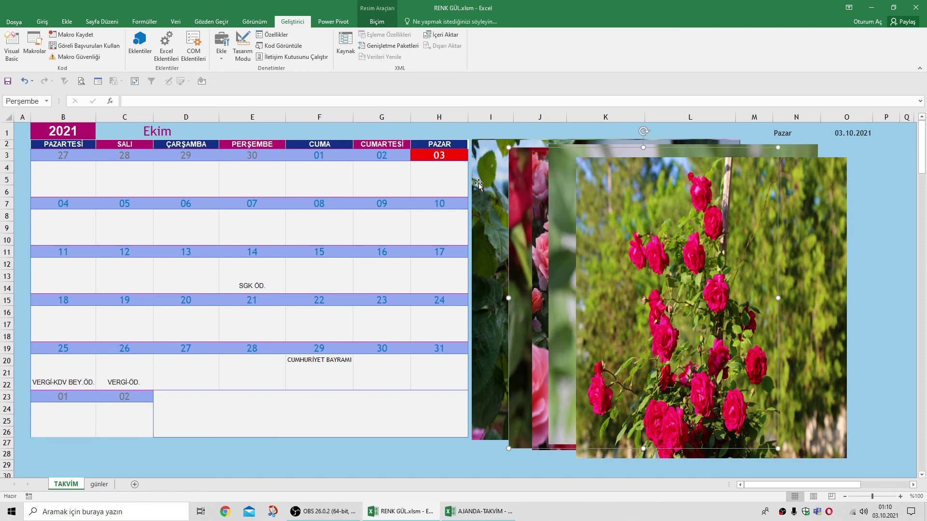
right_click(479, 184)
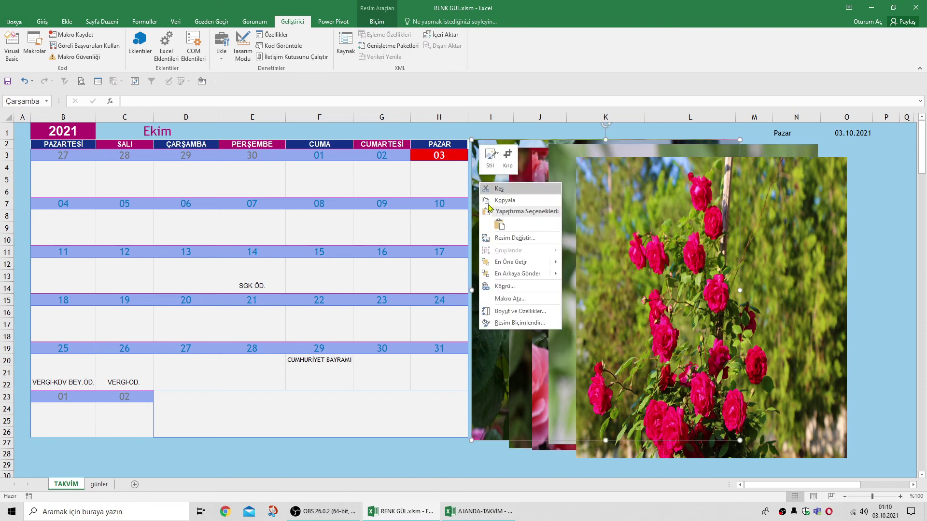
left_click(511, 299)
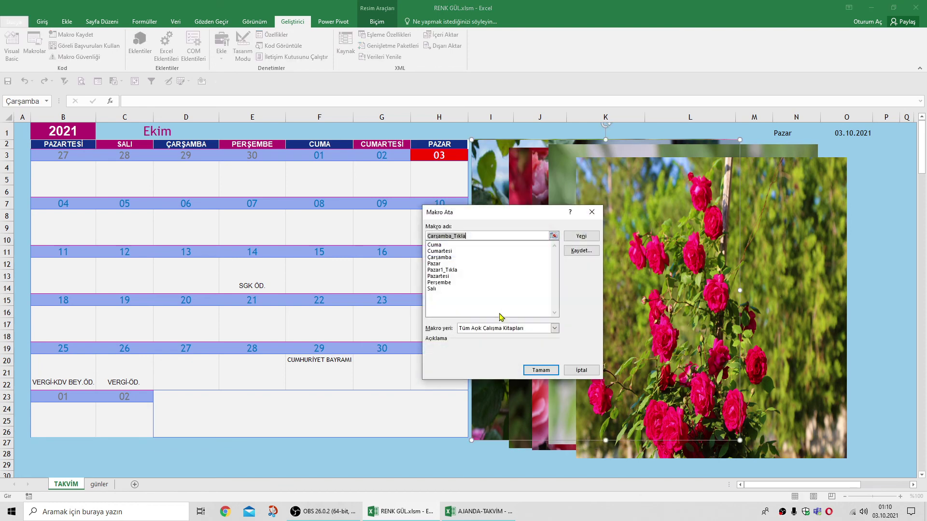
left_click(440, 270)
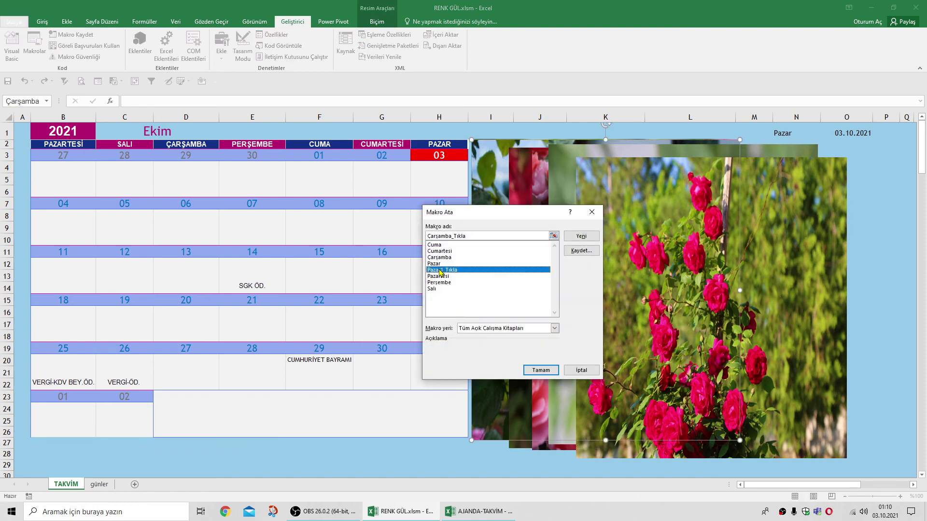
left_click(541, 370)
left_click(509, 203)
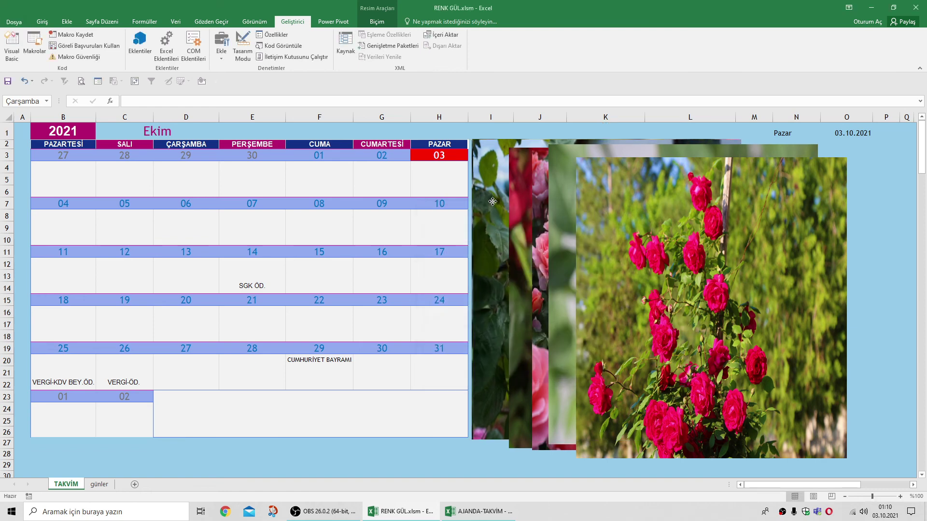
Step: Assign Pazar1_Tıkla to the Salı rose picture after checking its code, then test it
left_click(480, 185)
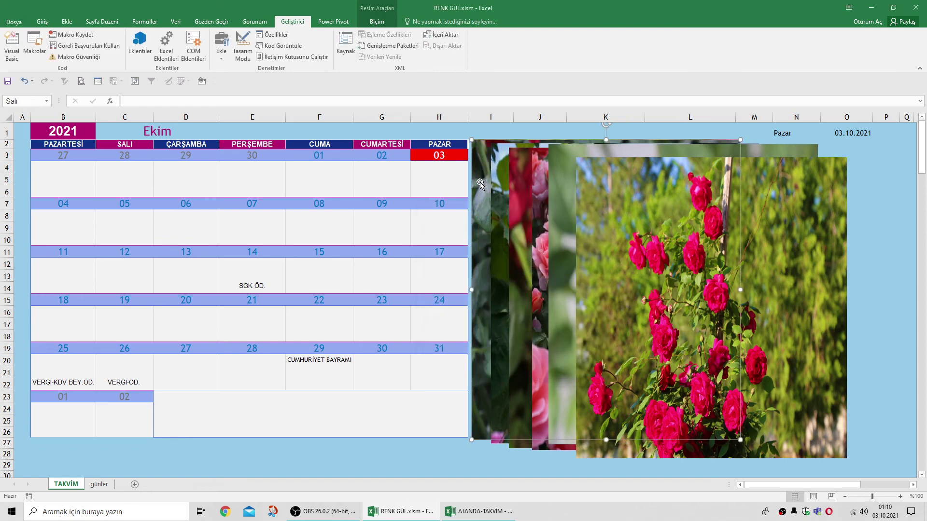
right_click(480, 181)
left_click(502, 296)
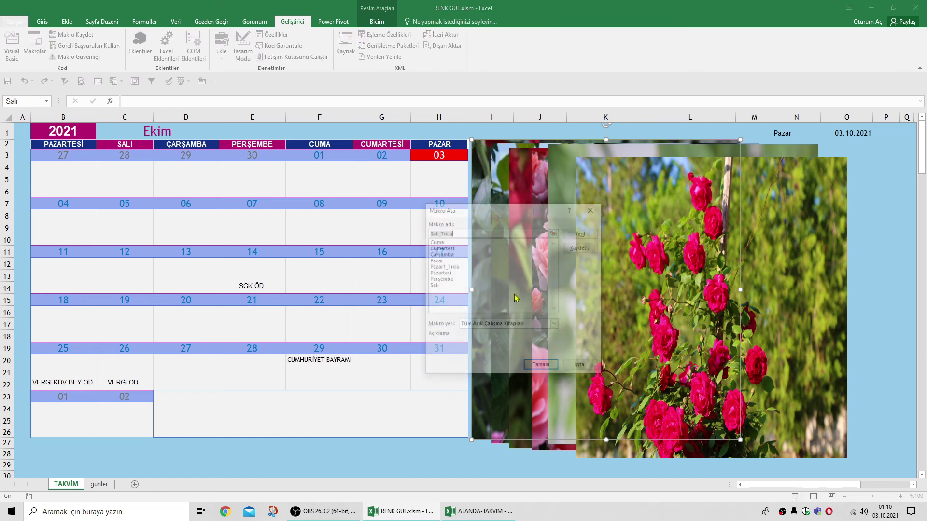
left_click(443, 267)
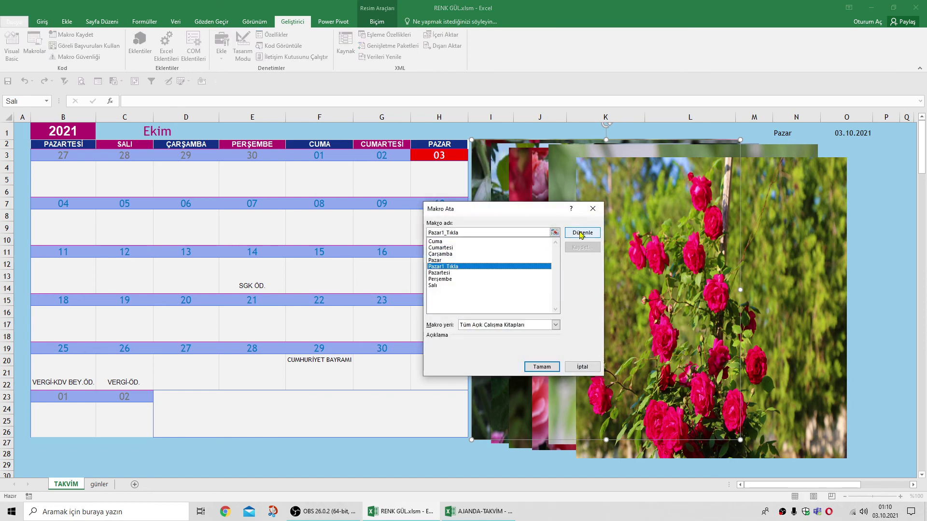
left_click(582, 233)
left_click(891, 8)
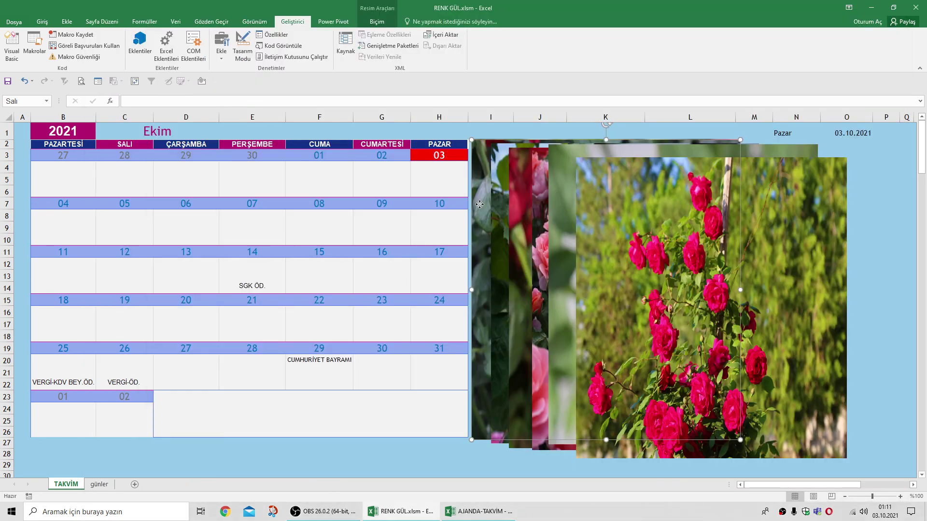
right_click(480, 204)
left_click(504, 309)
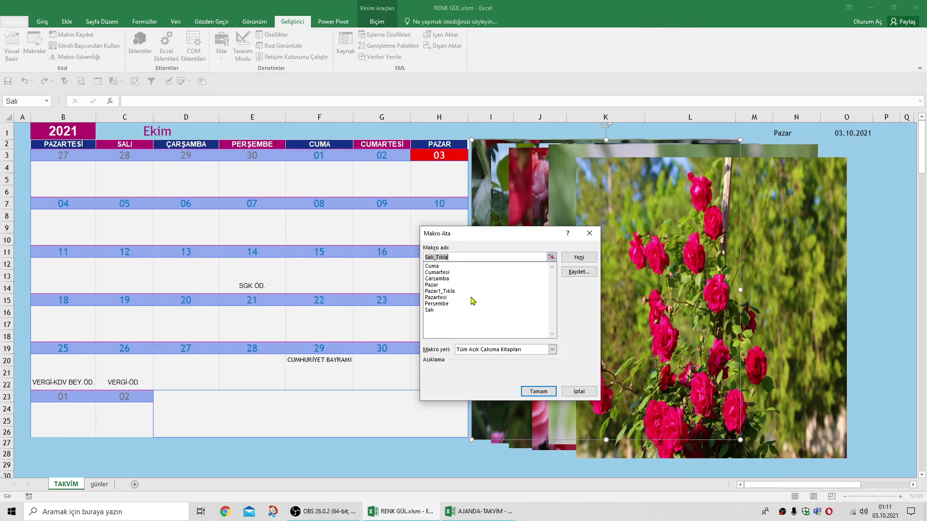
left_click(451, 292)
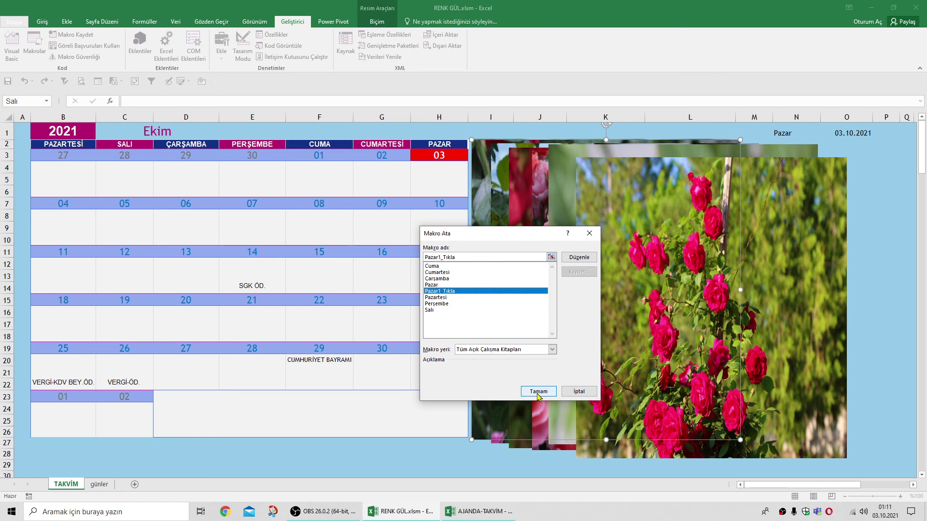
left_click(537, 392)
left_click(482, 190)
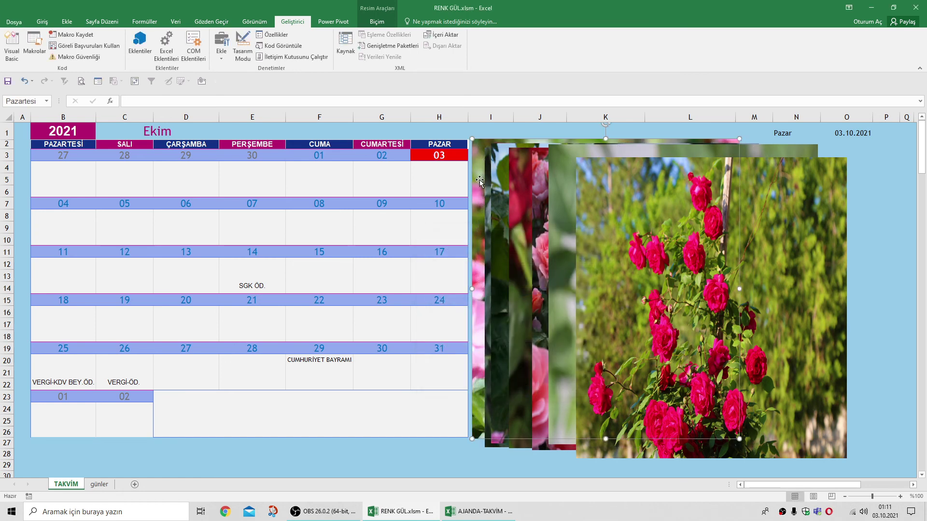
Step: Attach the weekday macro to the Pazartesi rose picture and test the click
right_click(478, 179)
left_click(511, 296)
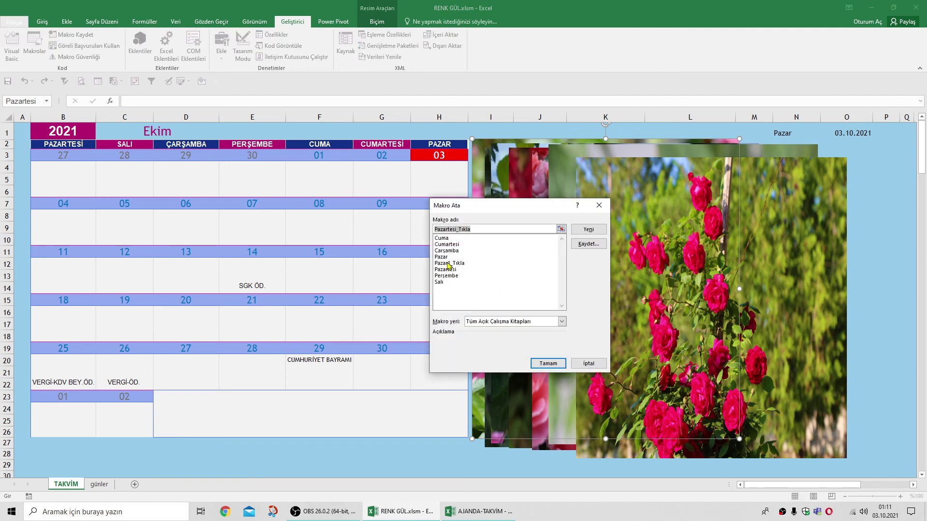
left_click(448, 264)
left_click(548, 363)
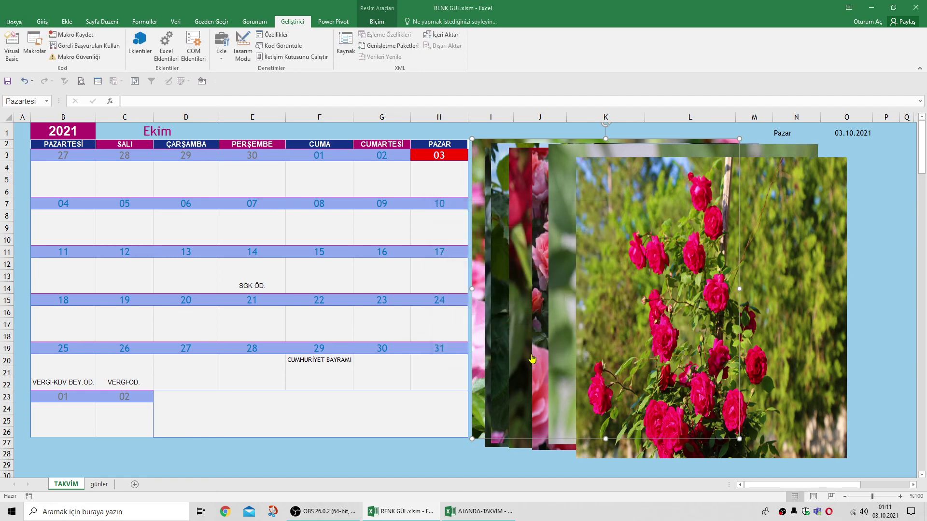
left_click(480, 152)
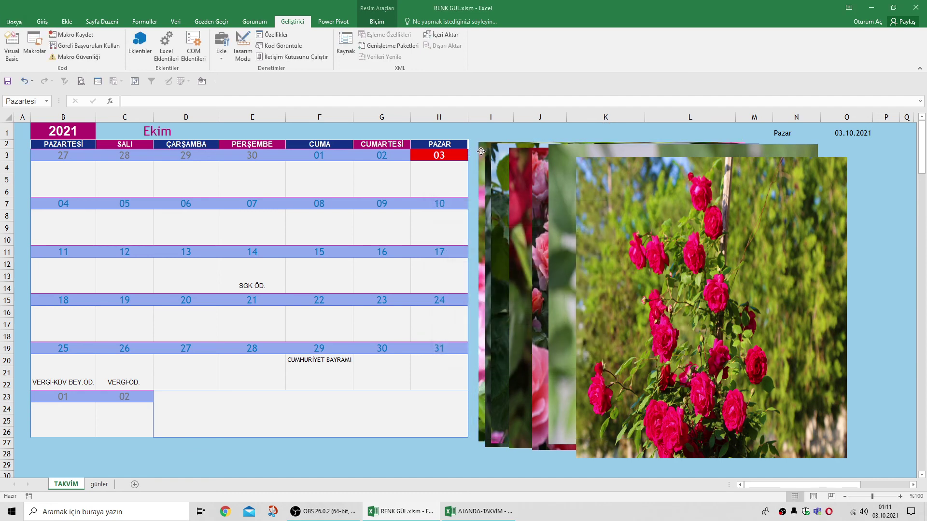
Step: Enlarge the Salı picture up and to the left, then run its macro to swap images
left_click(481, 152)
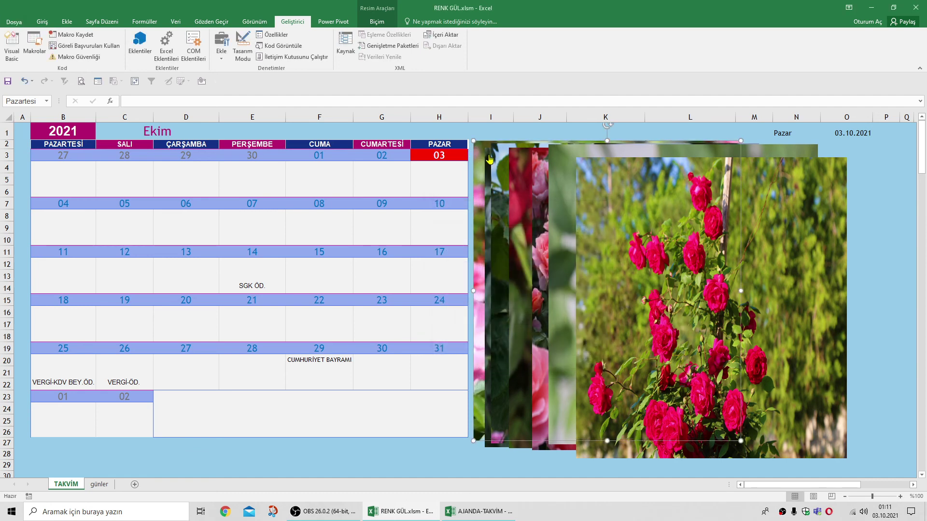
right_click(487, 154)
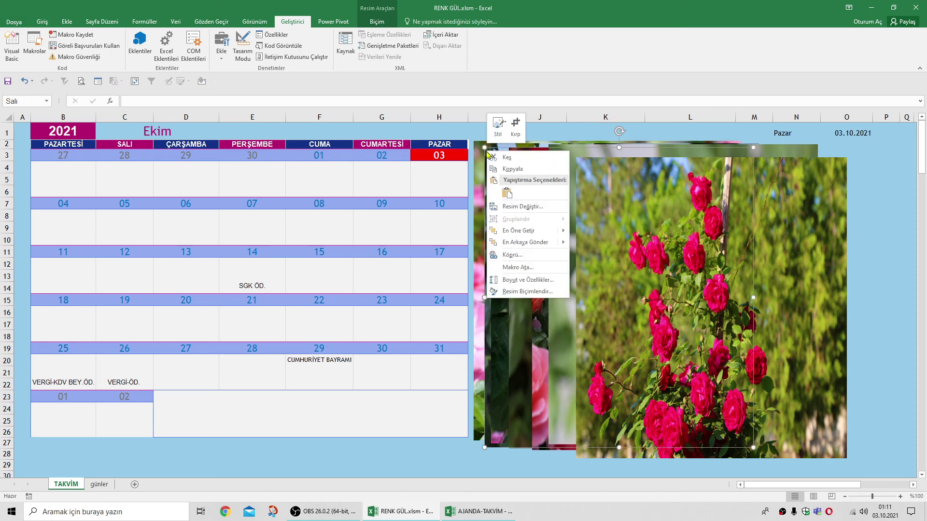
key("Escape")
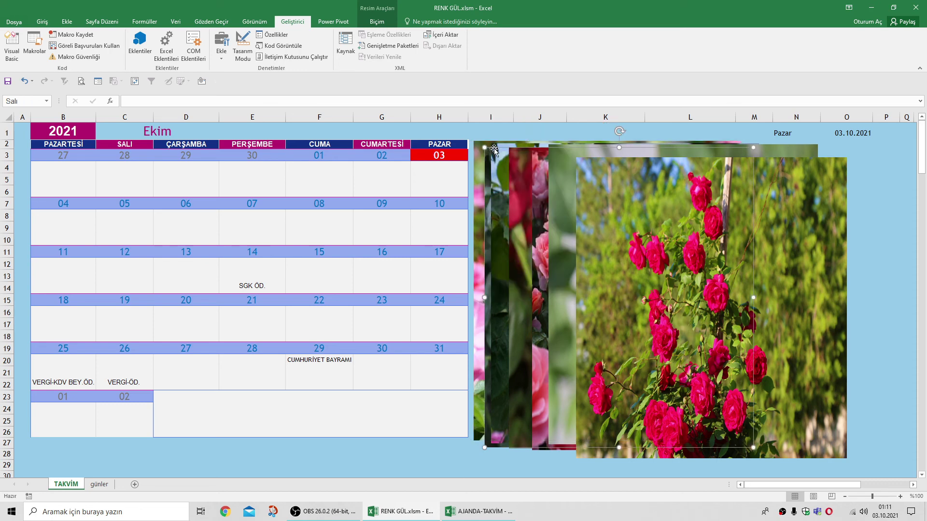
left_click_drag(488, 151, 476, 144)
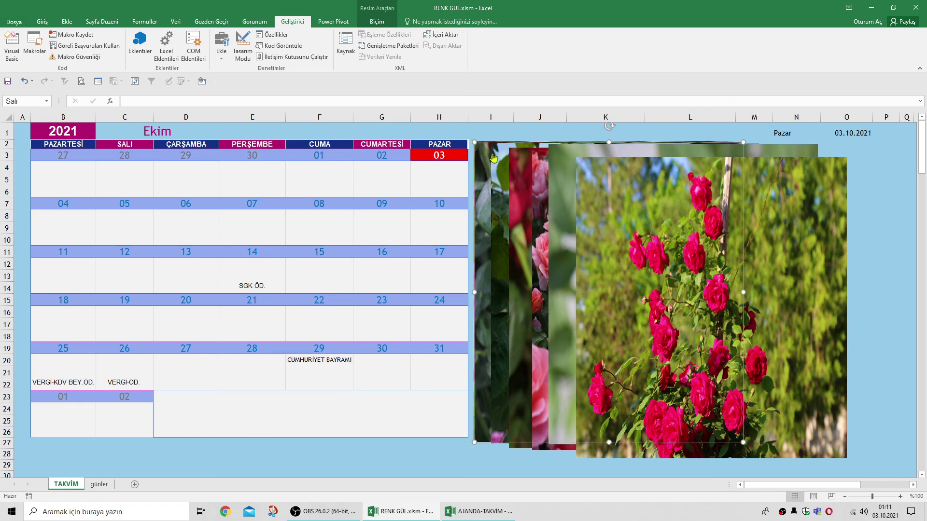
left_click(495, 158)
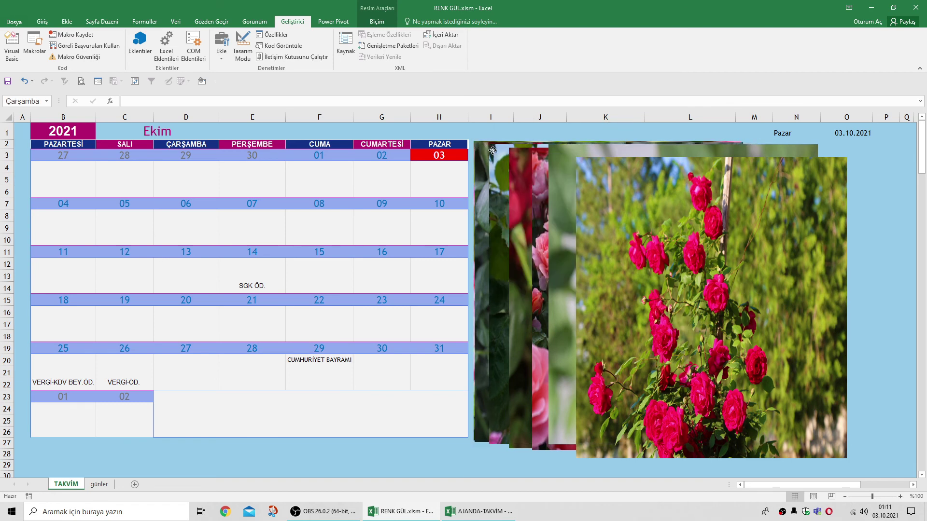
Step: Move the Perşembe, Cumartesi and Pazar1 pictures left onto the stack
left_click(516, 154)
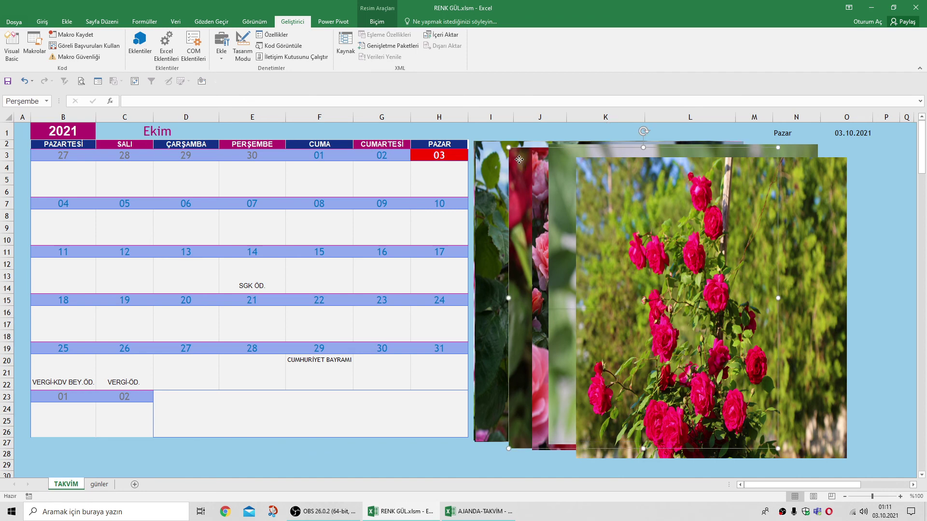
left_click_drag(516, 154, 482, 150)
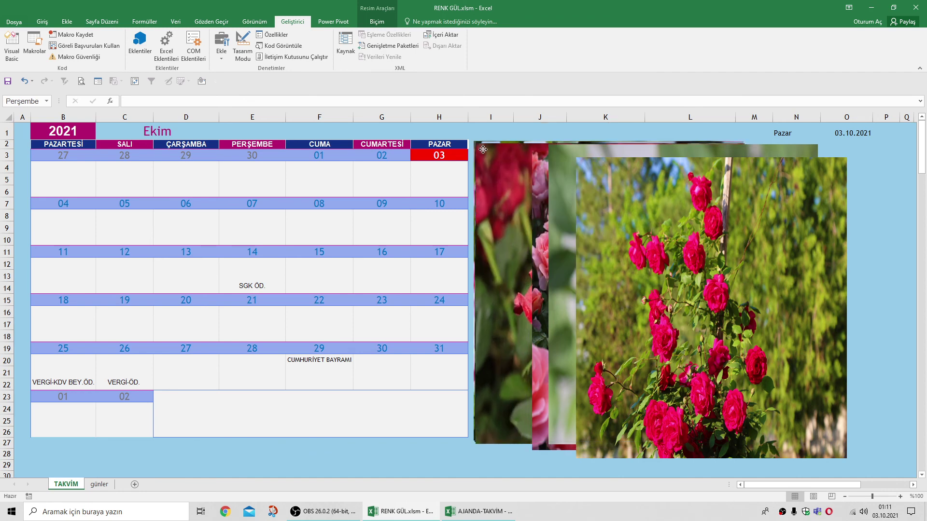
right_click(562, 158)
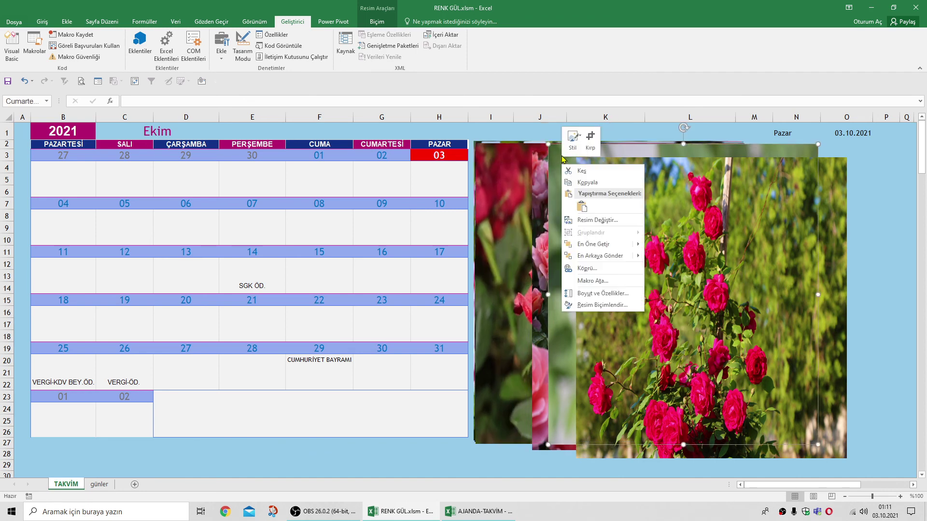
left_click(562, 158)
left_click_drag(562, 158, 479, 158)
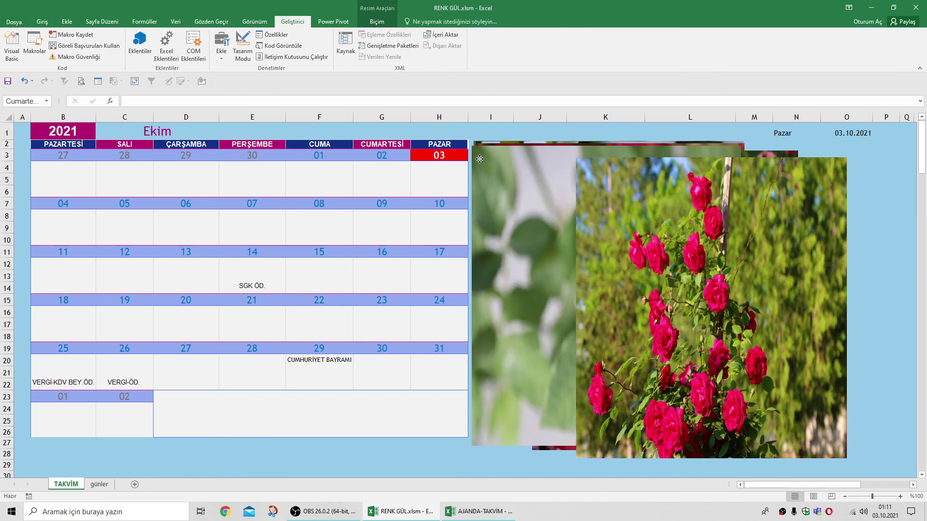
left_click(626, 183)
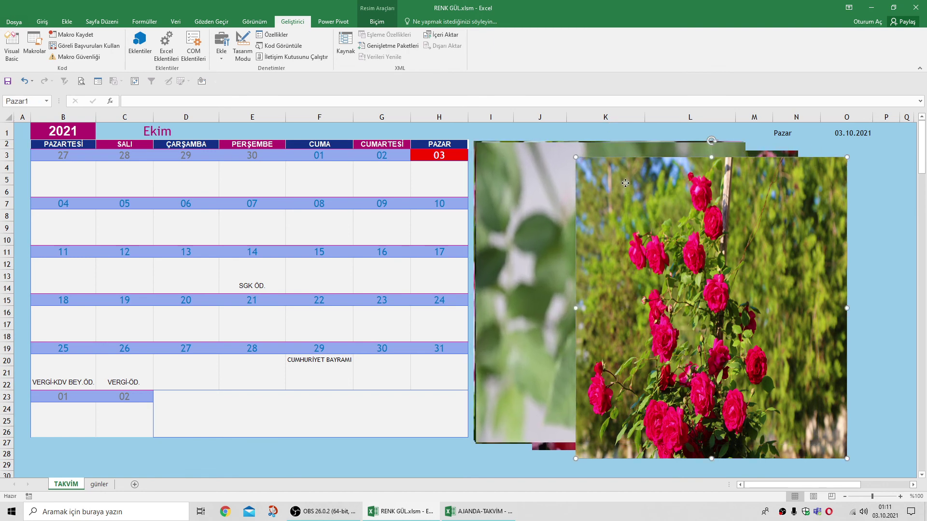
left_click_drag(625, 183, 519, 154)
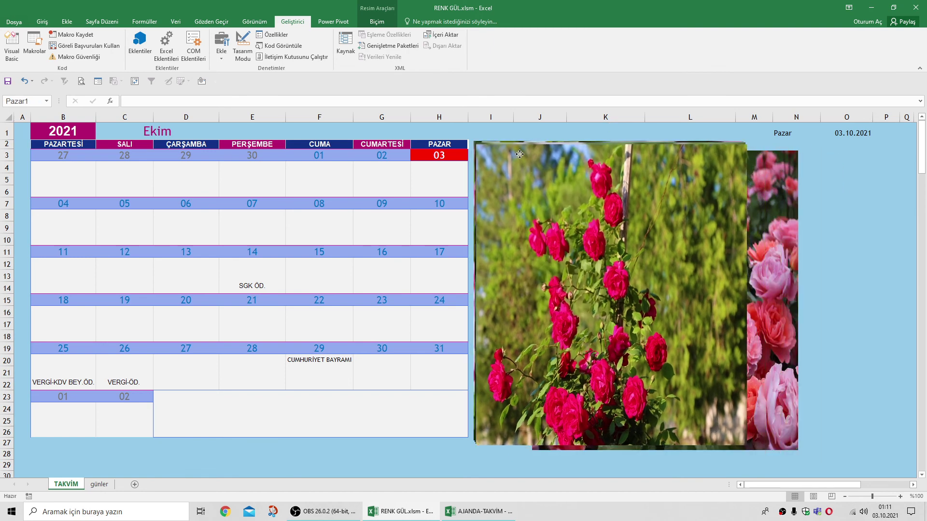
Step: Move the Cuma picture behind the main rose picture and deselect everything
right_click(764, 189)
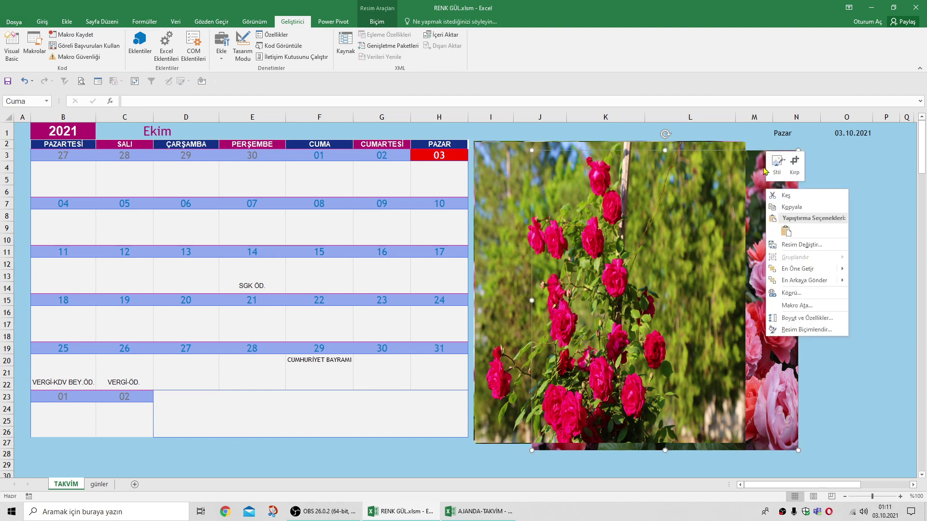
left_click(772, 181)
left_click(823, 206)
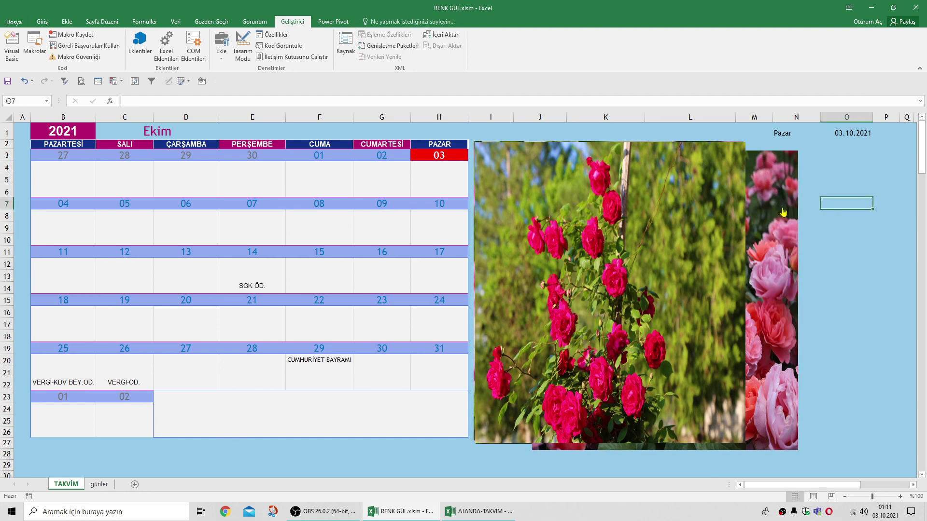
right_click(775, 191)
left_click(775, 178)
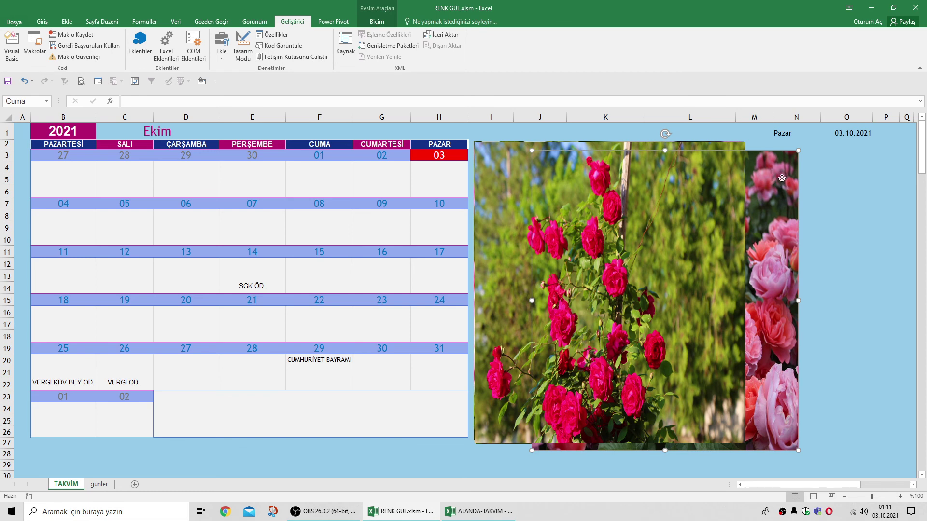
left_click_drag(780, 178, 731, 169)
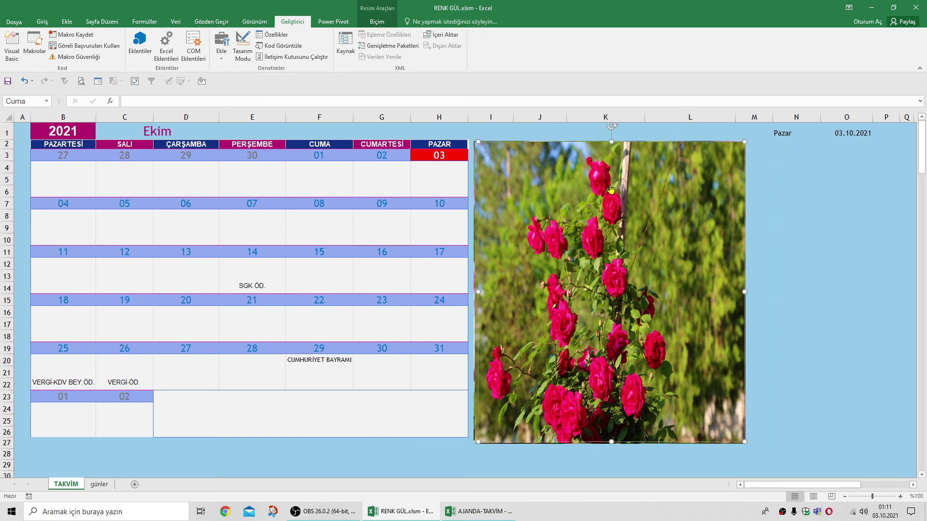
right_click(579, 169)
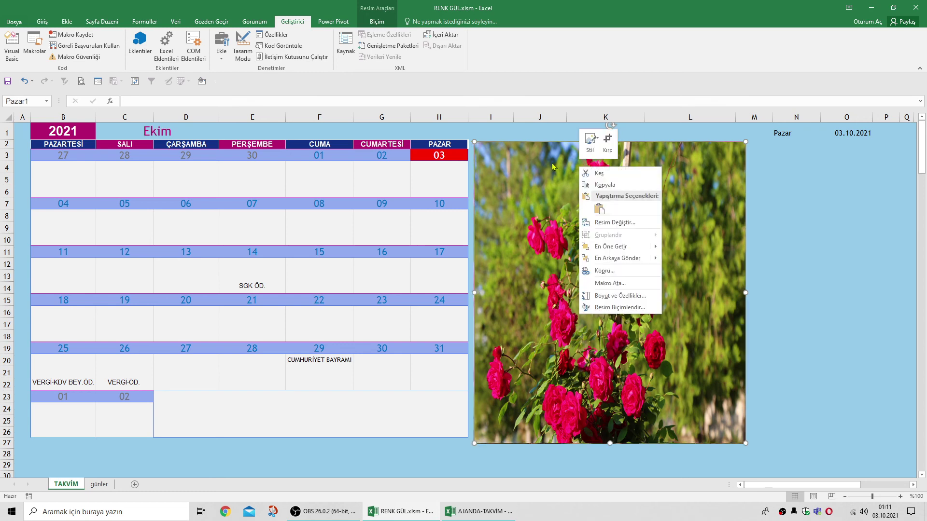
left_click(538, 165)
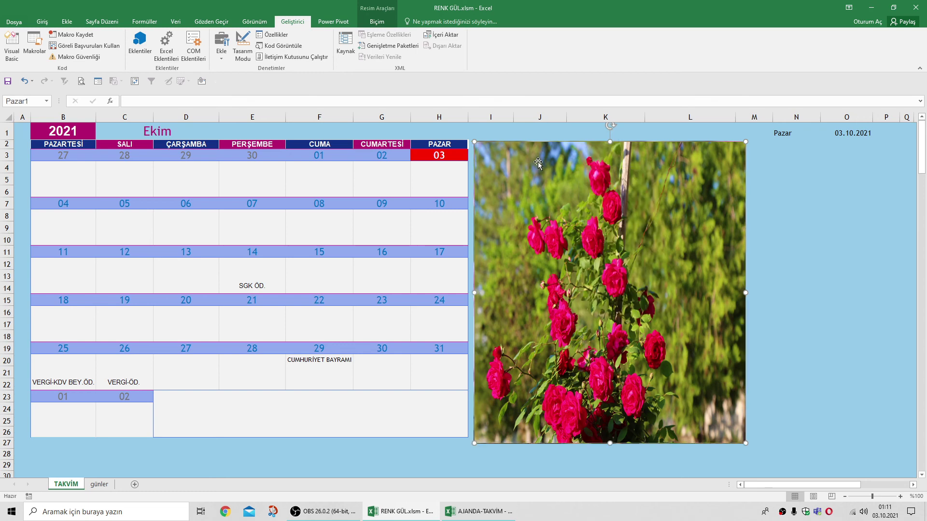
left_click(789, 215)
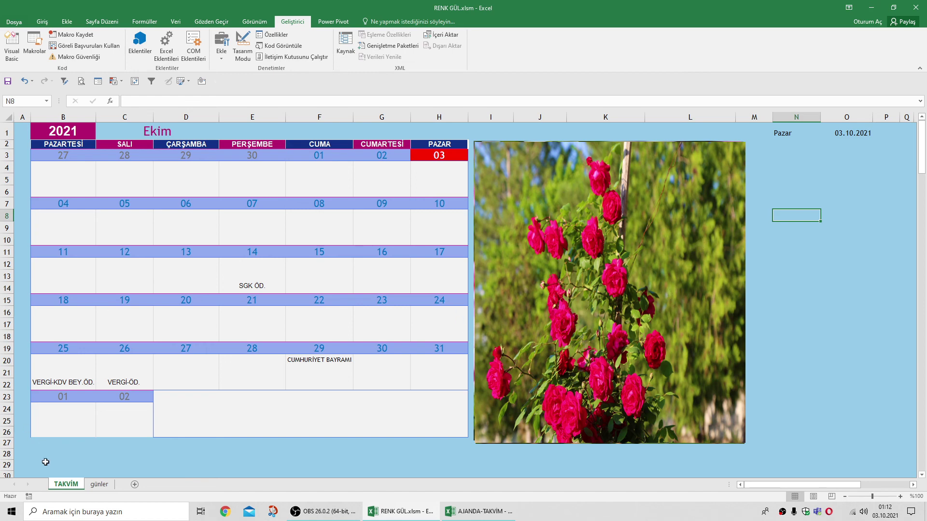
right_click(68, 486)
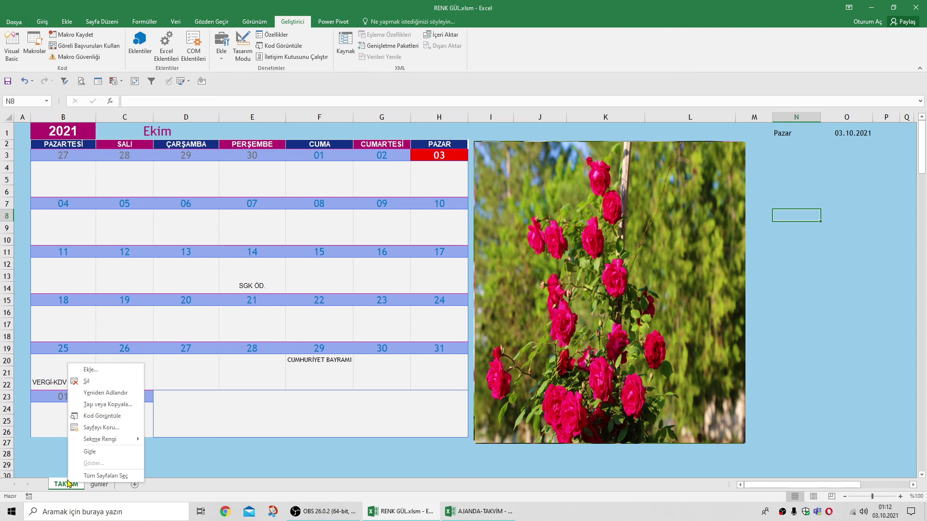
Step: Open the TAKVIM sheet's code and review the loops that show and hide pictures
left_click(100, 420)
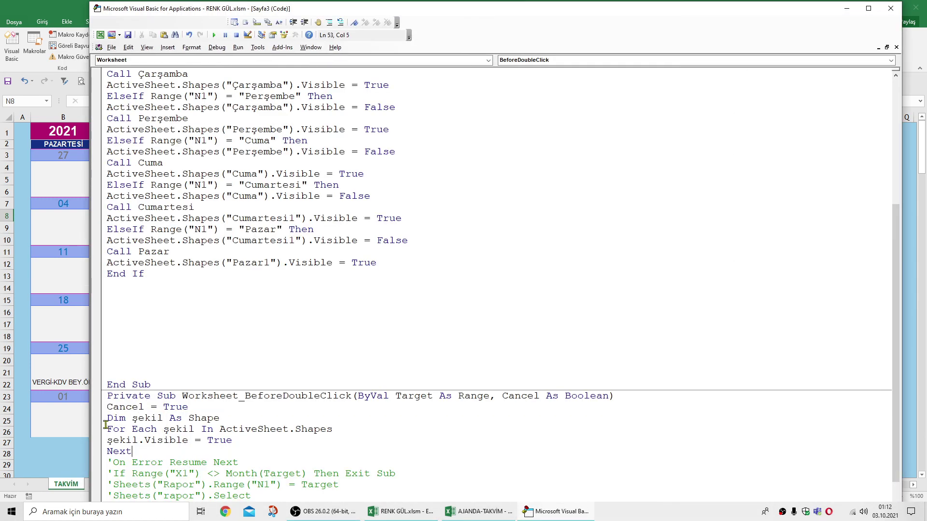
left_click_drag(107, 418, 187, 448)
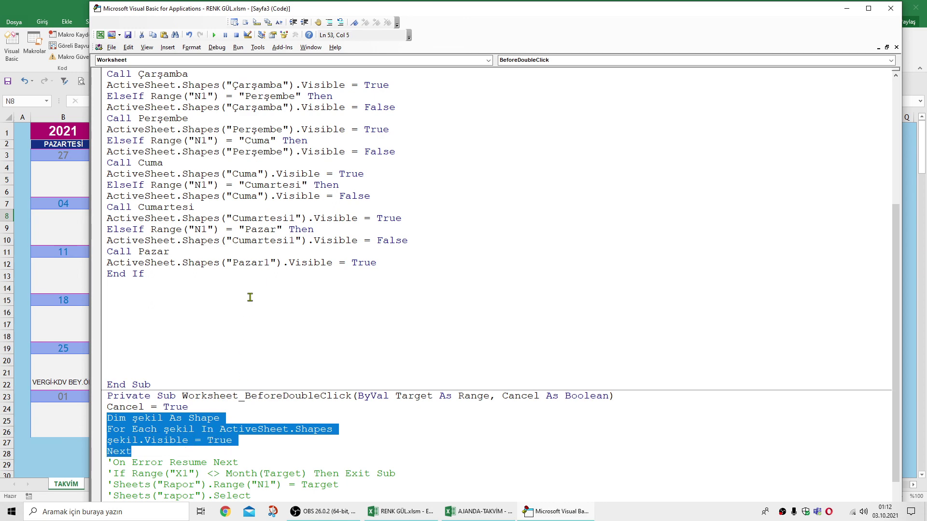
scroll(250, 297, "up", 2)
scroll(251, 298, "up", 3)
scroll(260, 297, "up", 1)
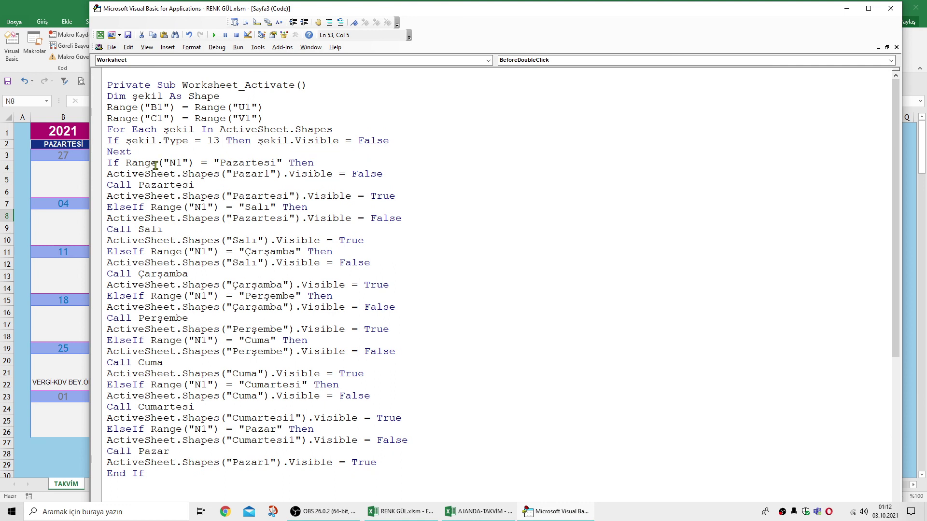
left_click_drag(106, 130, 169, 151)
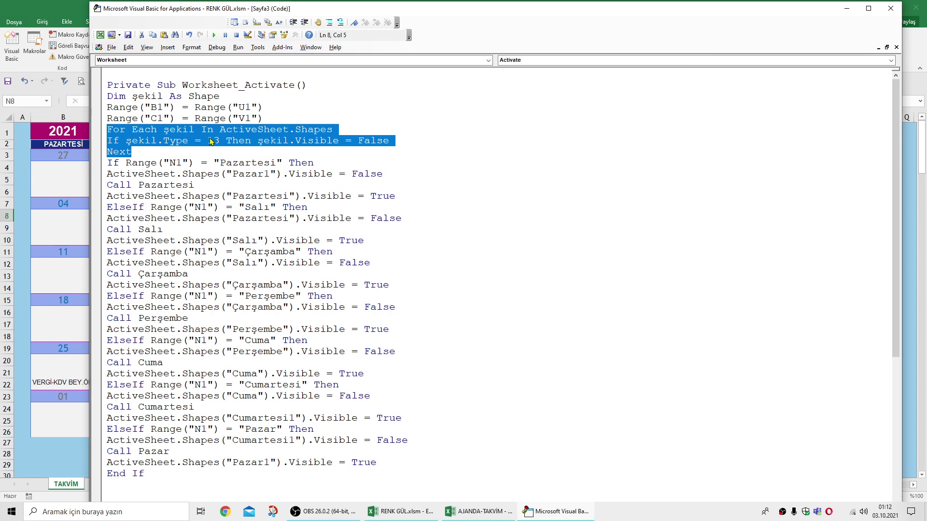
left_click(288, 153)
scroll(288, 153, "down", 3)
scroll(295, 218, "down", 4)
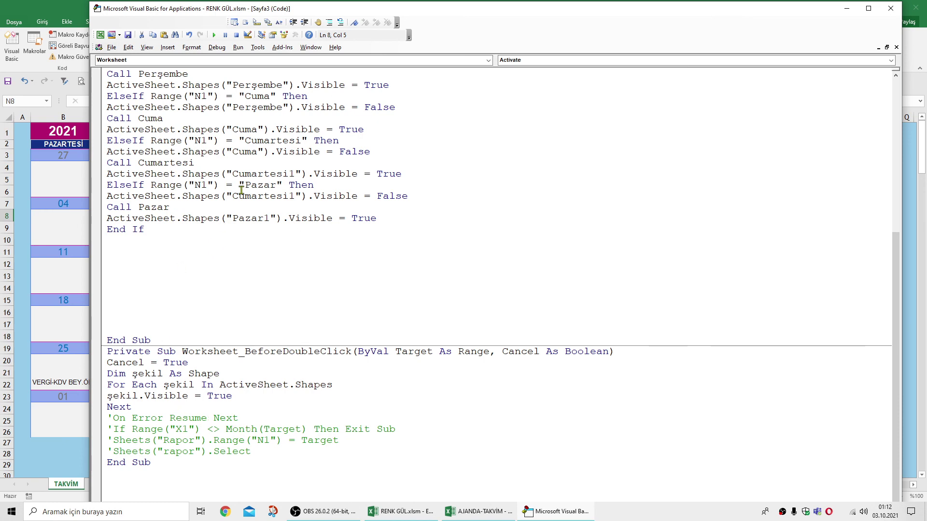
scroll(285, 197, "up", 5)
scroll(285, 208, "up", 2)
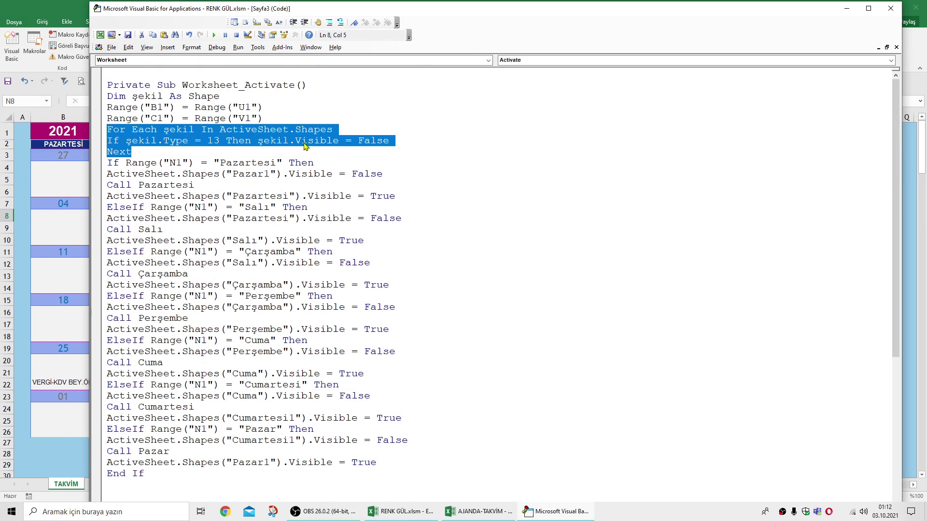
scroll(282, 231, "down", 6)
scroll(280, 292, "down", 1)
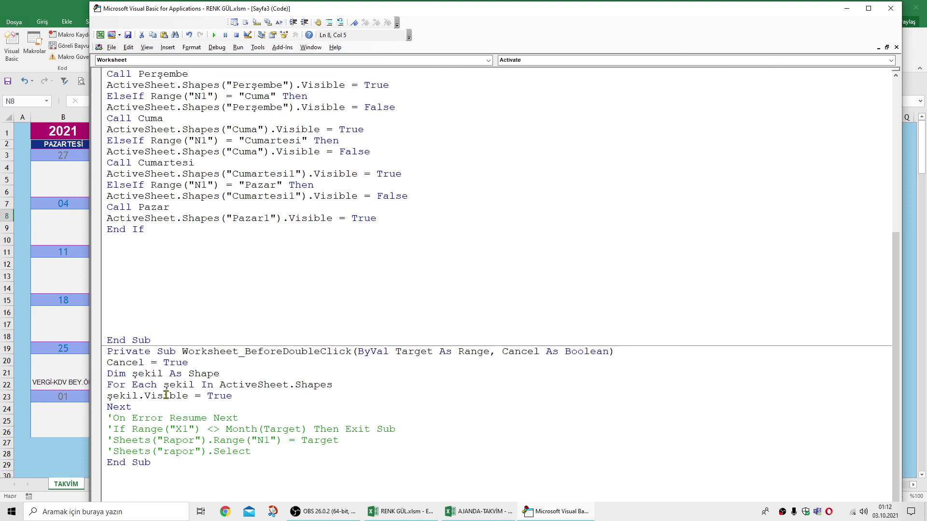
Step: Comment out the picture loop in Worksheet_BeforeDoubleClick and close the VBA editor
left_click_drag(106, 375, 160, 403)
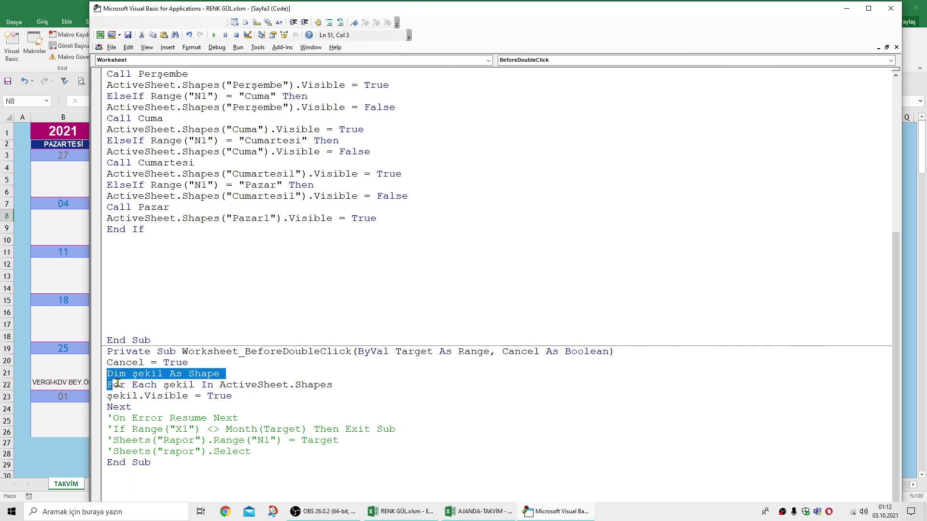
left_click(329, 22)
left_click(446, 409)
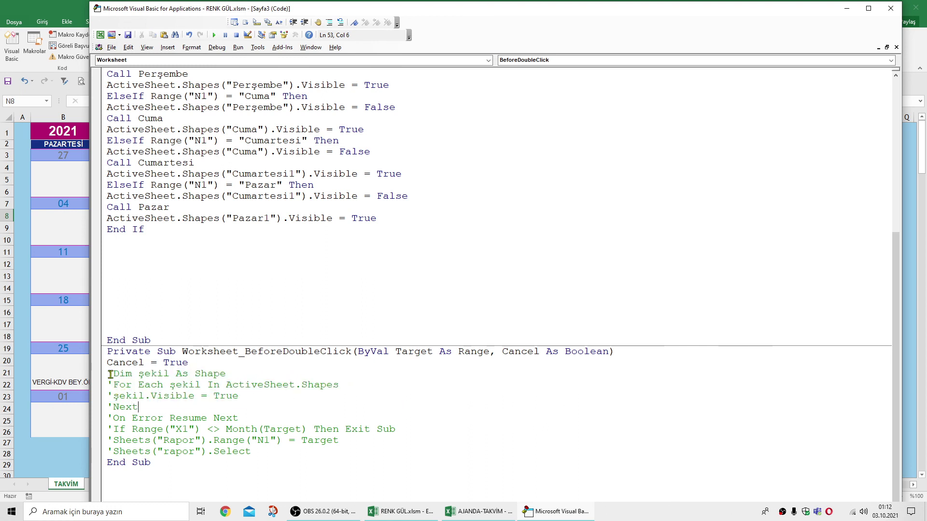
left_click_drag(113, 375, 197, 405)
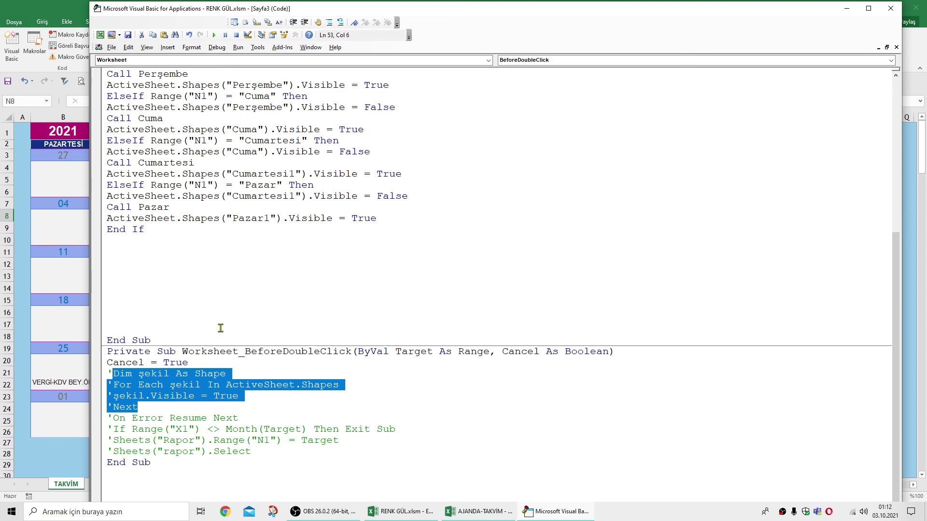
scroll(220, 329, "up", 5)
scroll(221, 329, "up", 2)
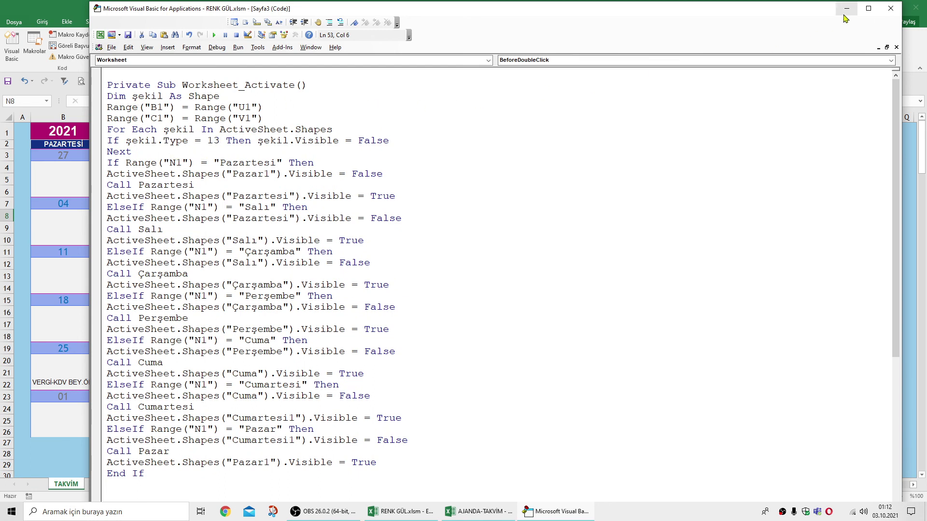
left_click(890, 9)
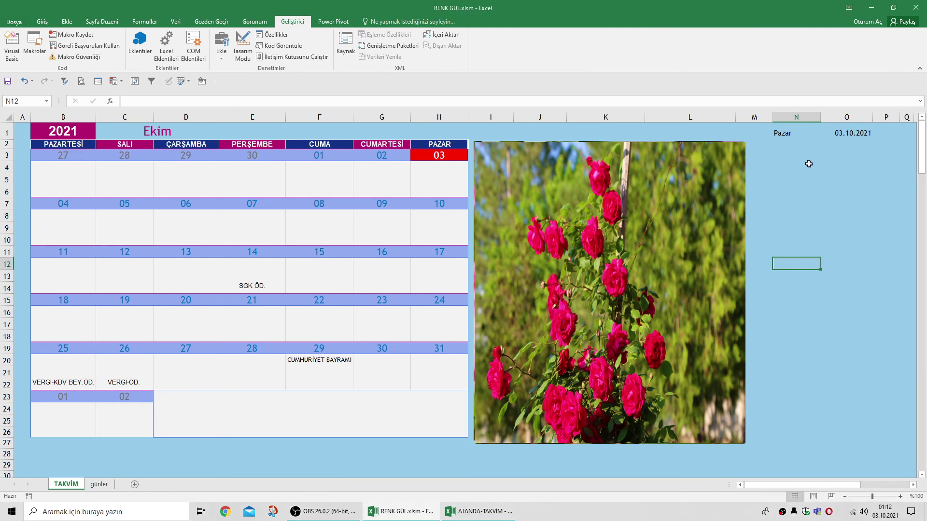
Step: Enter Salı in N1 and switch to günler and back to TAKVİM to refresh the theme
left_click(792, 134)
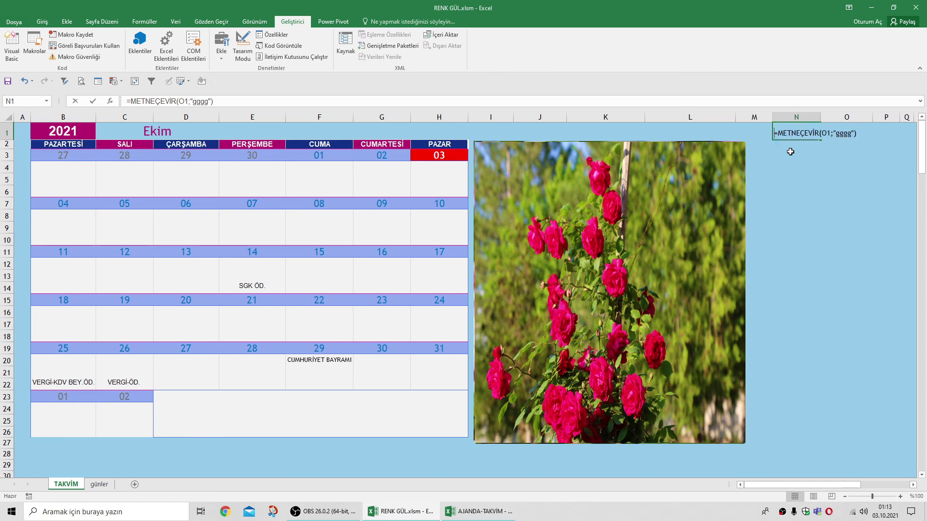
type("Salı")
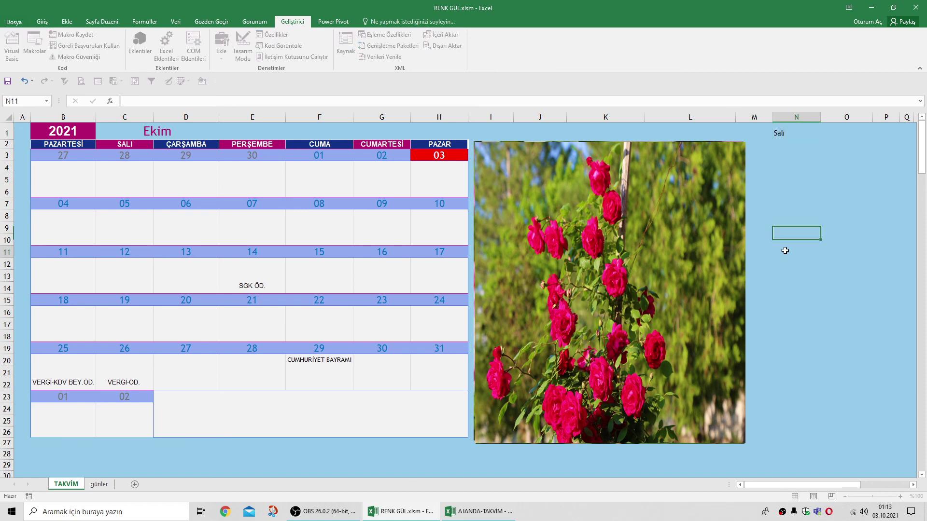
left_click(786, 251)
left_click(100, 485)
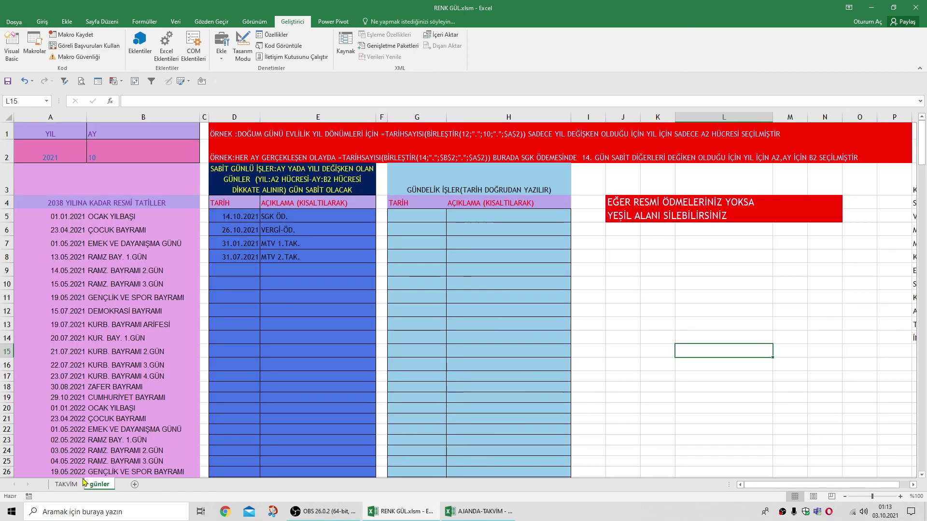
left_click(72, 485)
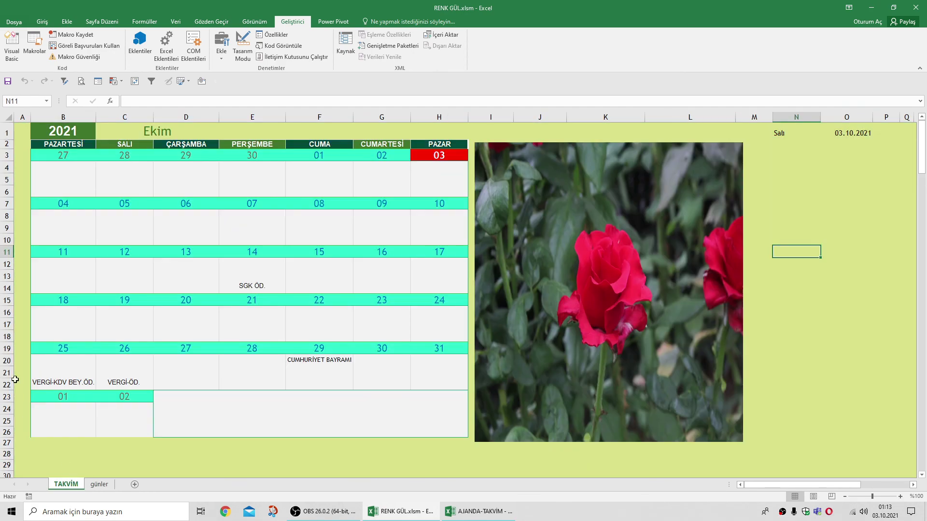
Step: Restore N1 to =METNEÇEVİR(O1;"gggg") so it shows Pazar again
left_click(779, 132)
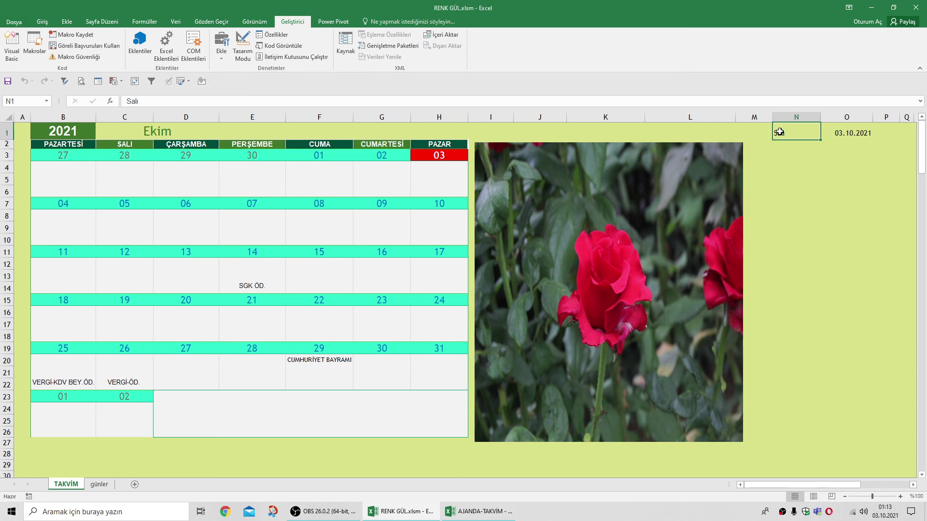
type("=met")
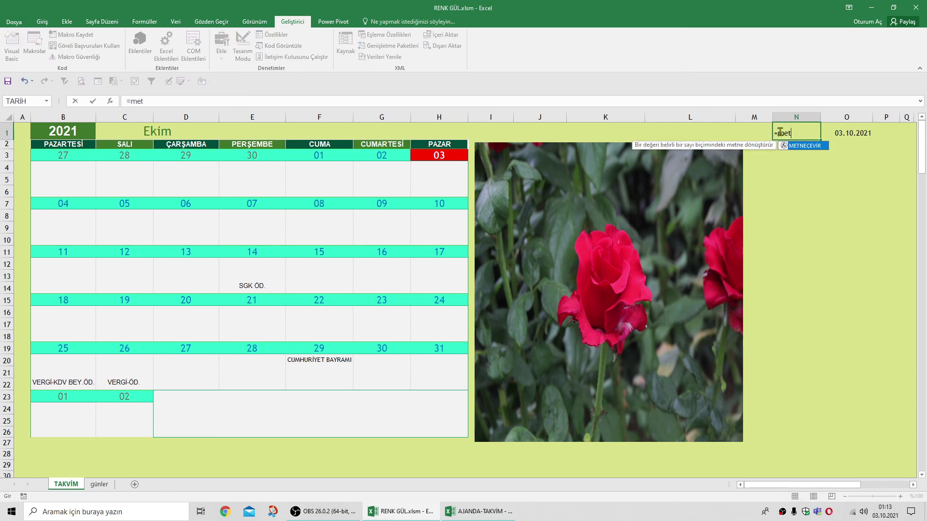
double_click(803, 147)
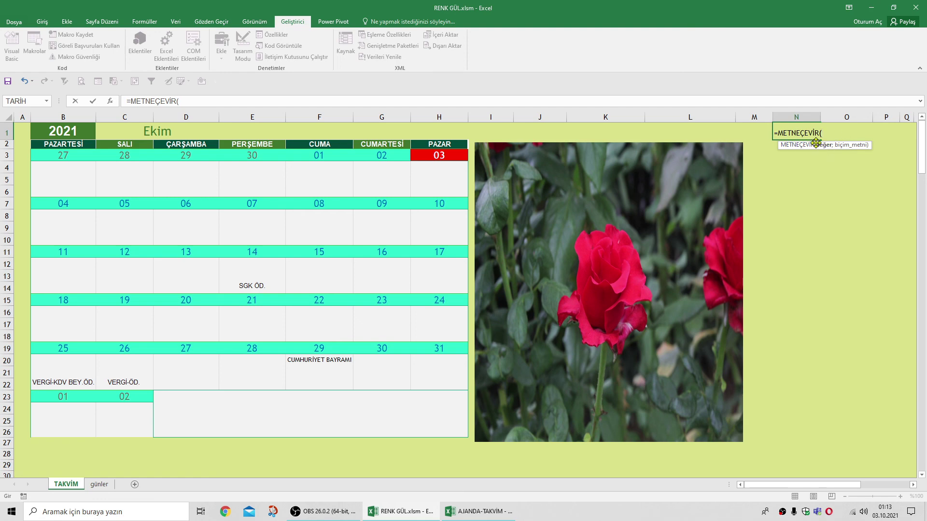
type("o1;\"")
type("gggg")
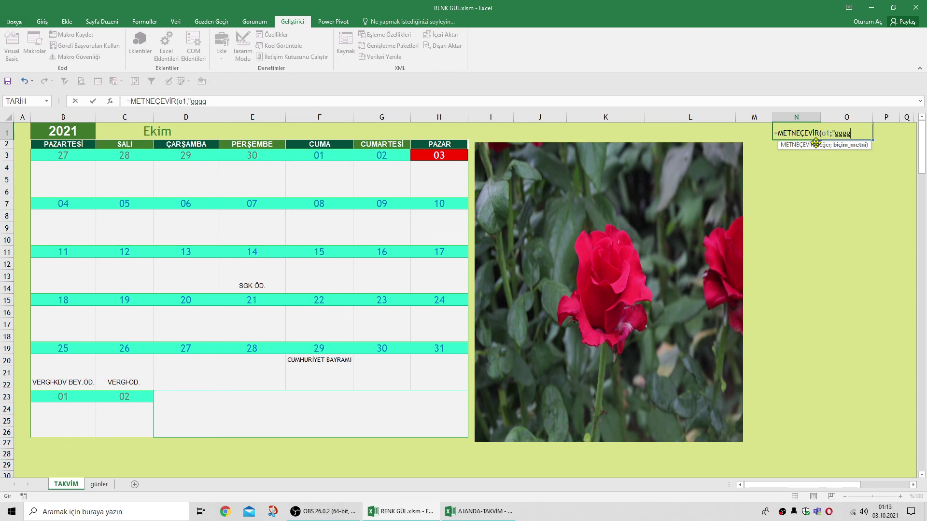
key("Tab")
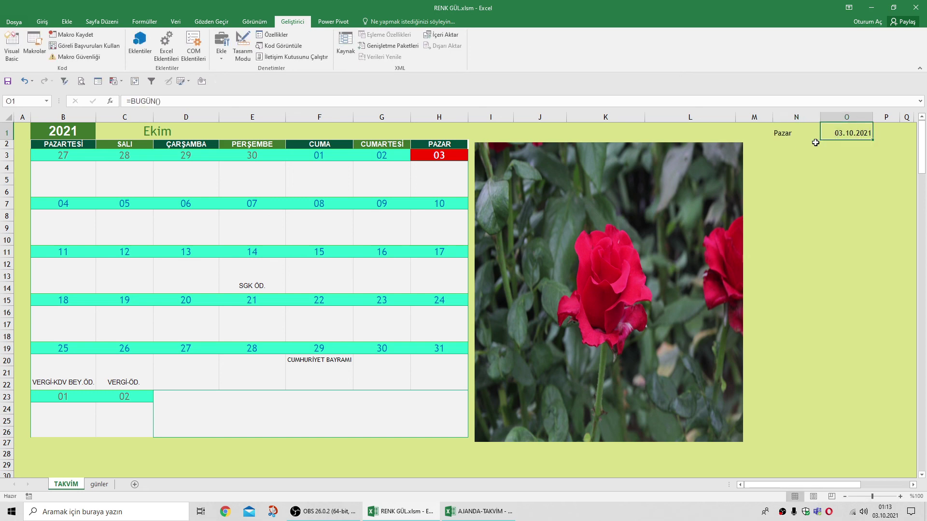
left_click(799, 191)
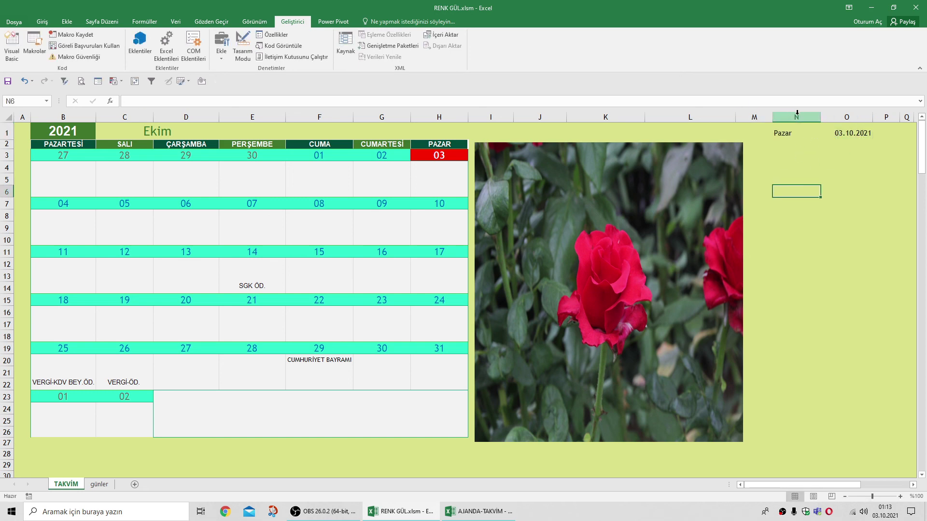
Step: Hide the helper columns N and O
left_click_drag(797, 112, 844, 117)
right_click(844, 118)
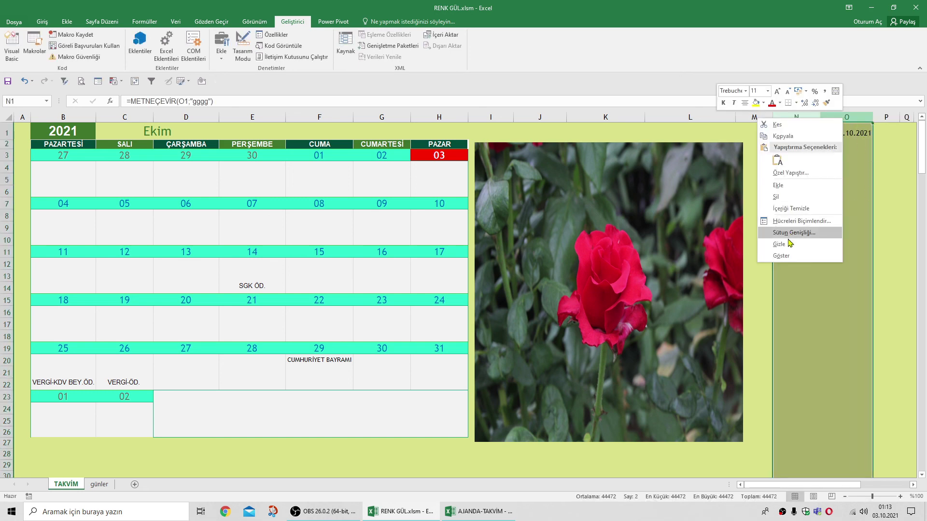
left_click(787, 244)
left_click(767, 164)
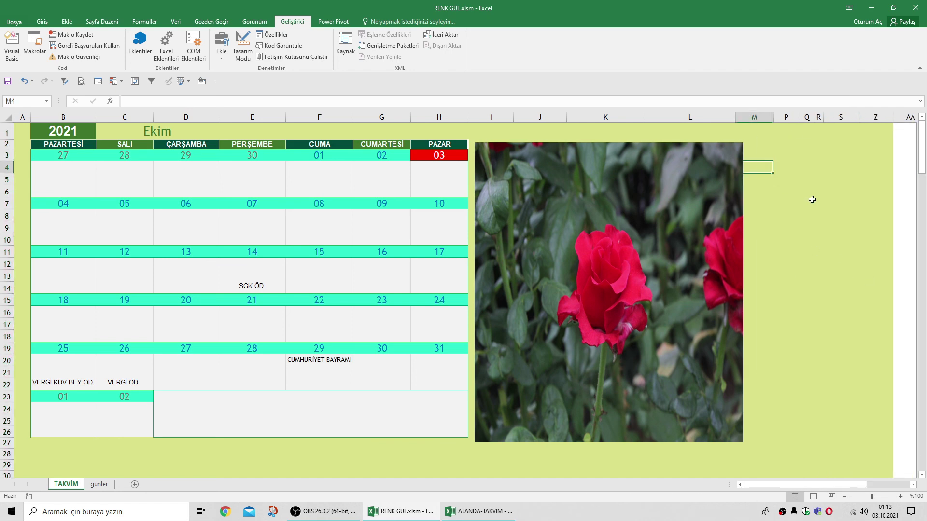
Step: Copy column Z and paste it into column AA, then cancel the copy mode
left_click(879, 118)
right_click(880, 121)
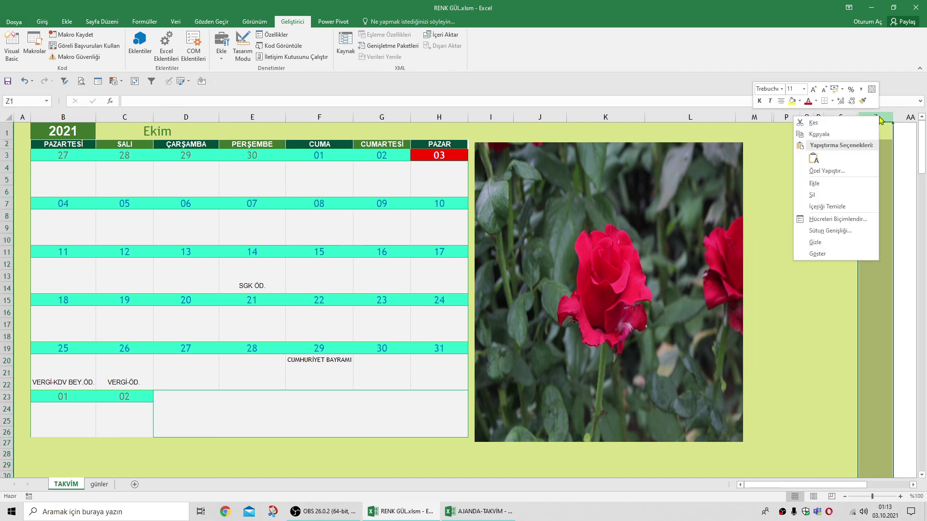
left_click(840, 134)
left_click(908, 118)
right_click(909, 117)
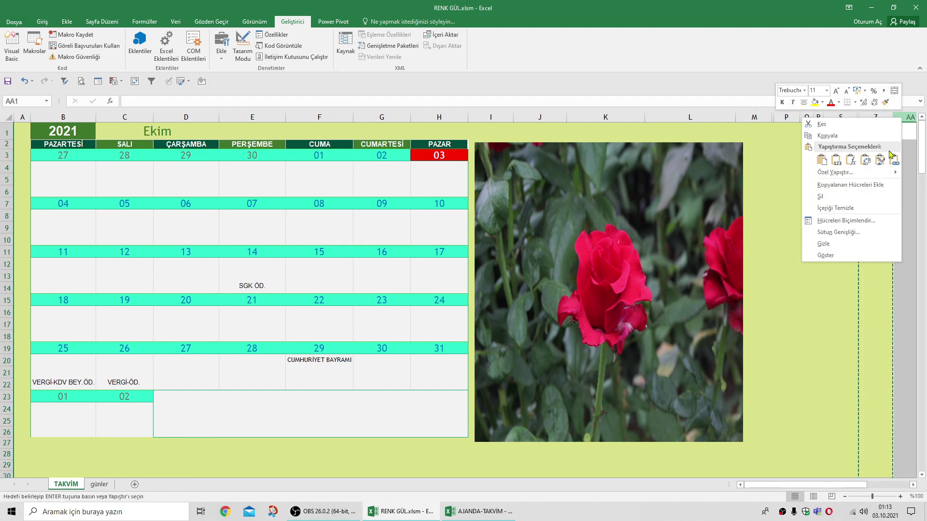
left_click(822, 162)
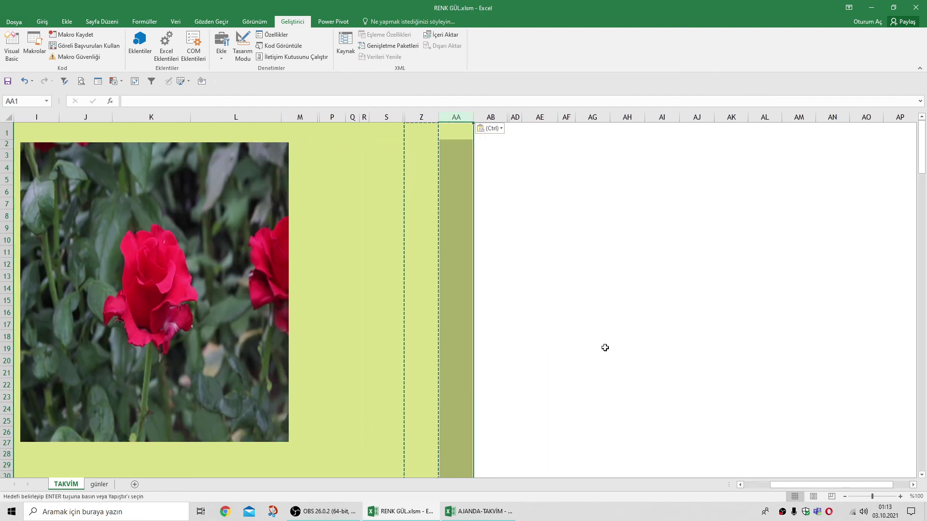
left_click_drag(780, 485, 746, 486)
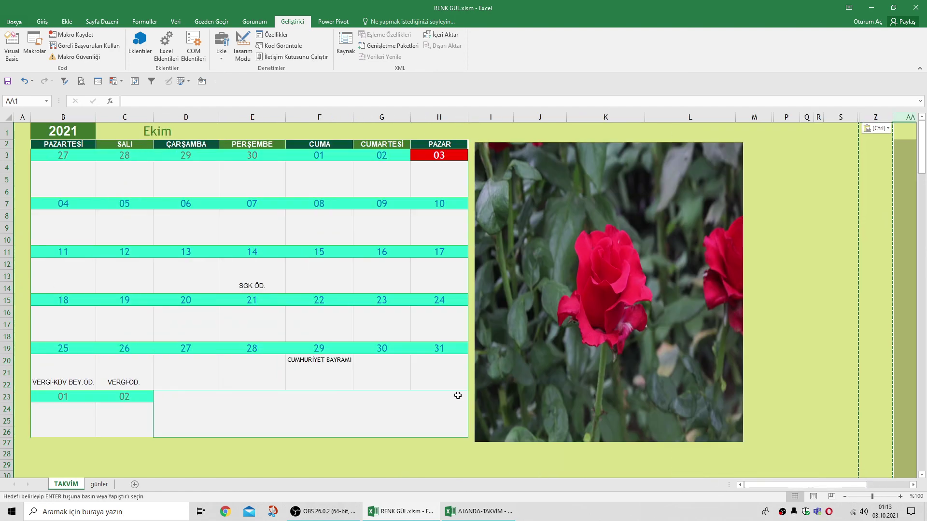
left_click(382, 454)
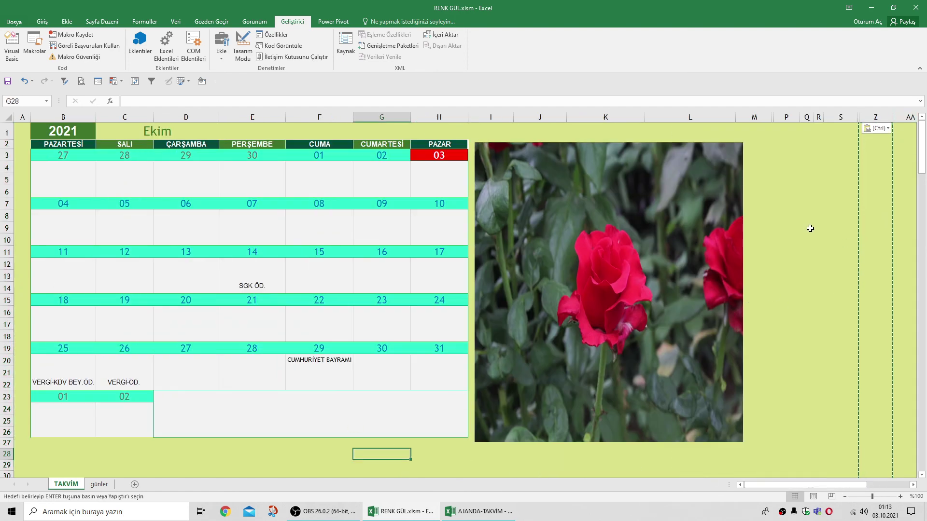
key("Escape")
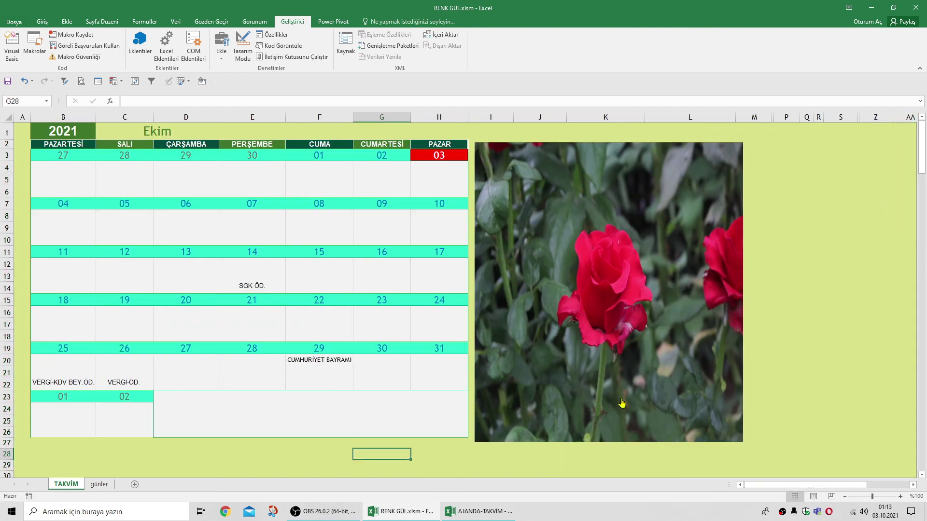
Step: Choose Nisan from the month dropdown in C1
left_click(146, 132)
left_click(224, 134)
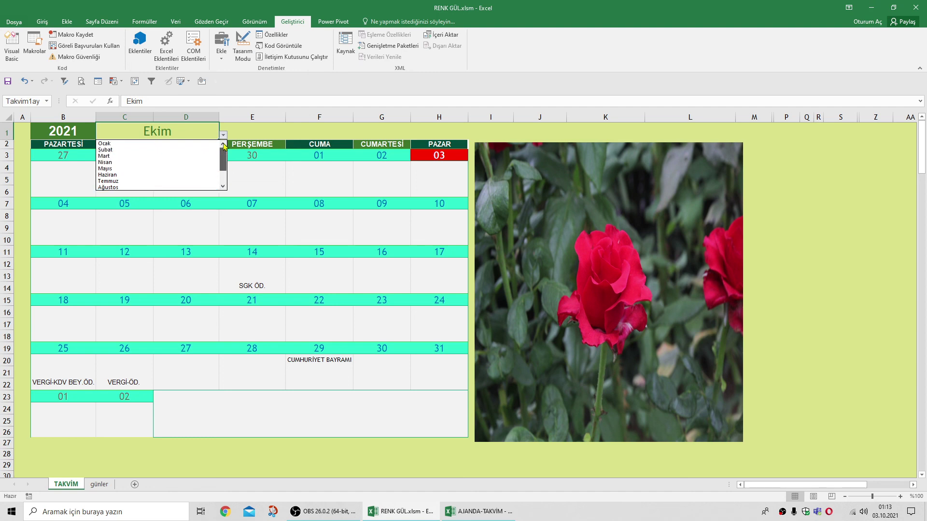
scroll(124, 159, "up", 4)
left_click(105, 162)
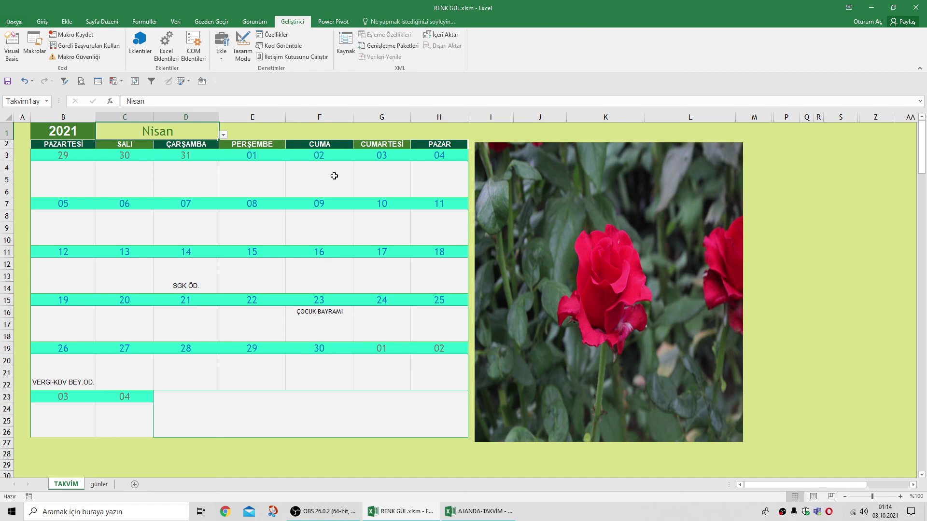
Step: Inspect the formulas in cells D4, D5 and E14
left_click(178, 166)
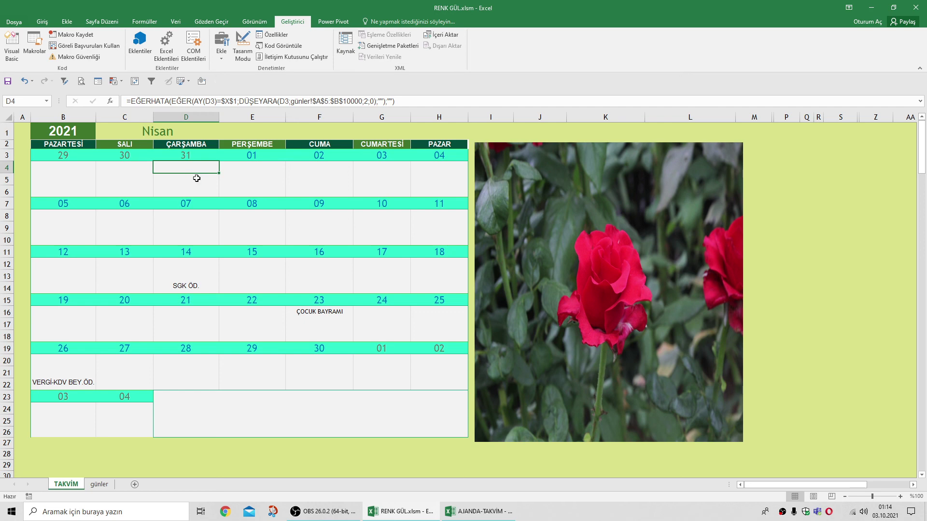
left_click(196, 177)
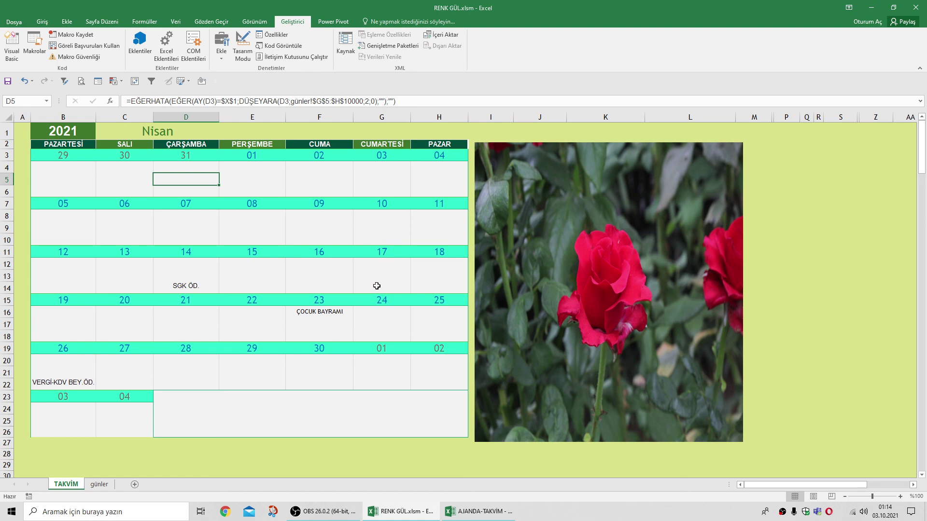
left_click(274, 285)
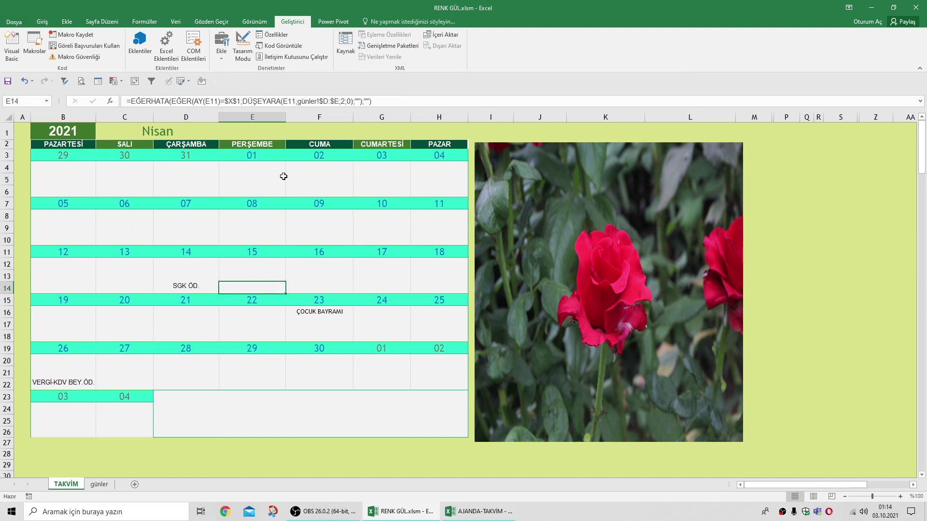